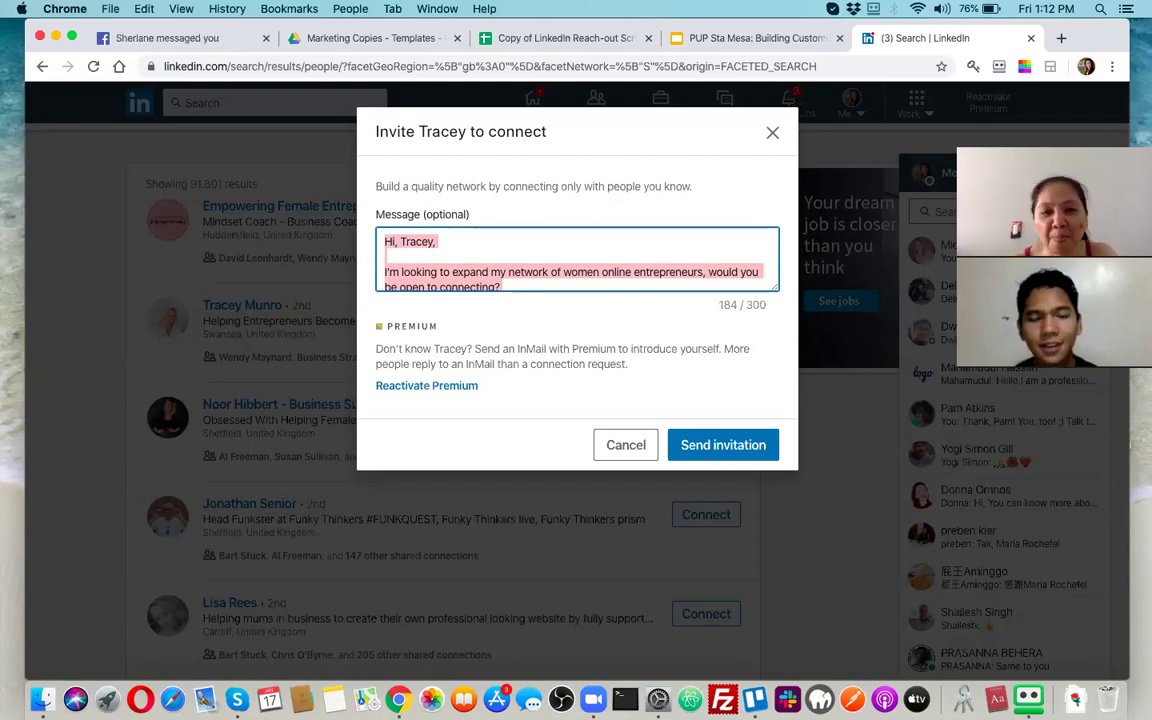
Step: Check the personalised note about expanding the network of women online entrepreneurs and send the connection invitation
click(476, 272)
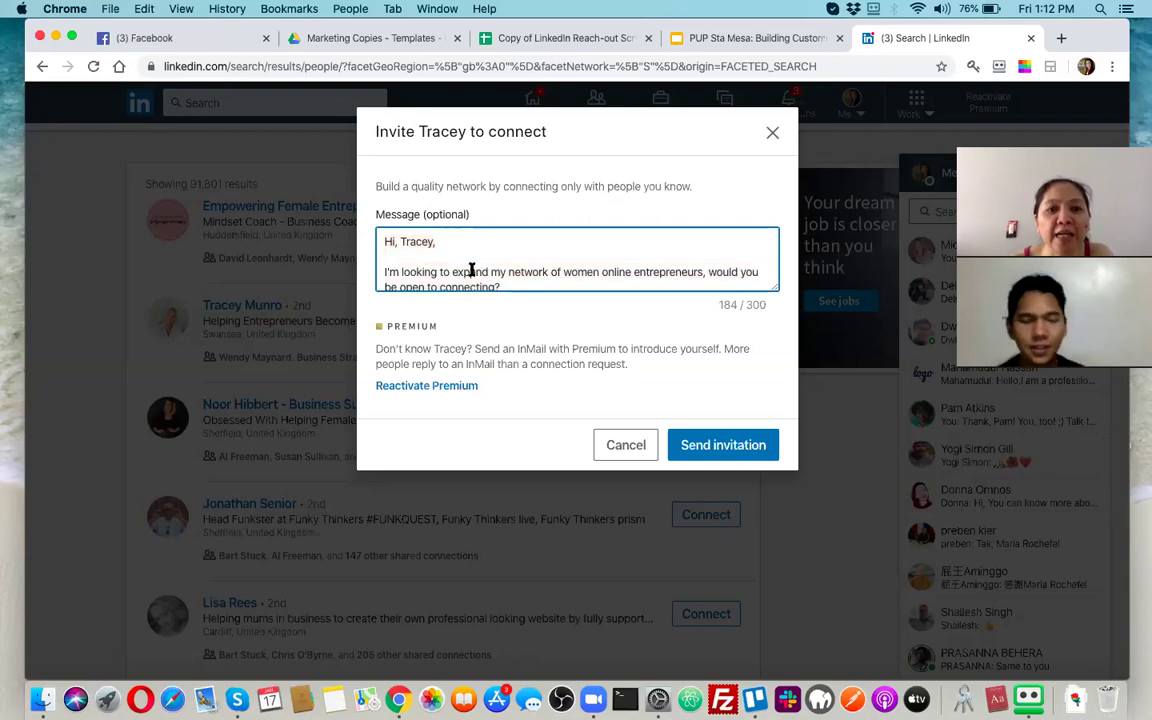
scroll(480, 275, down, 1)
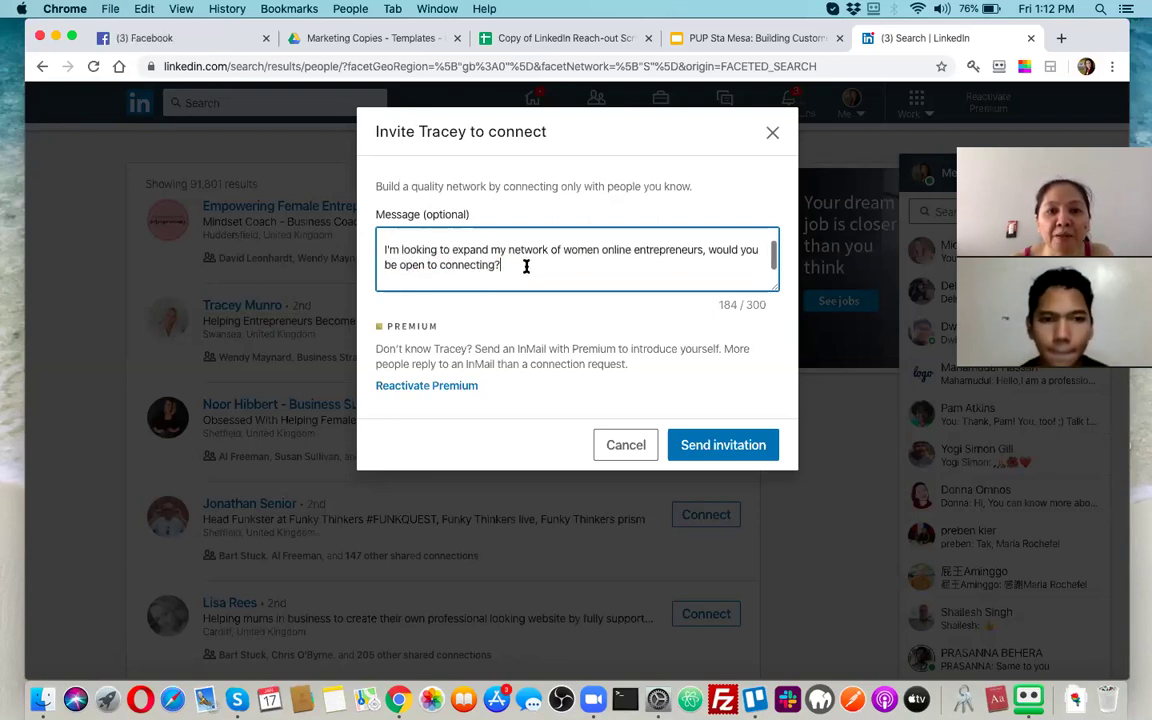
scroll(527, 265, down, 1)
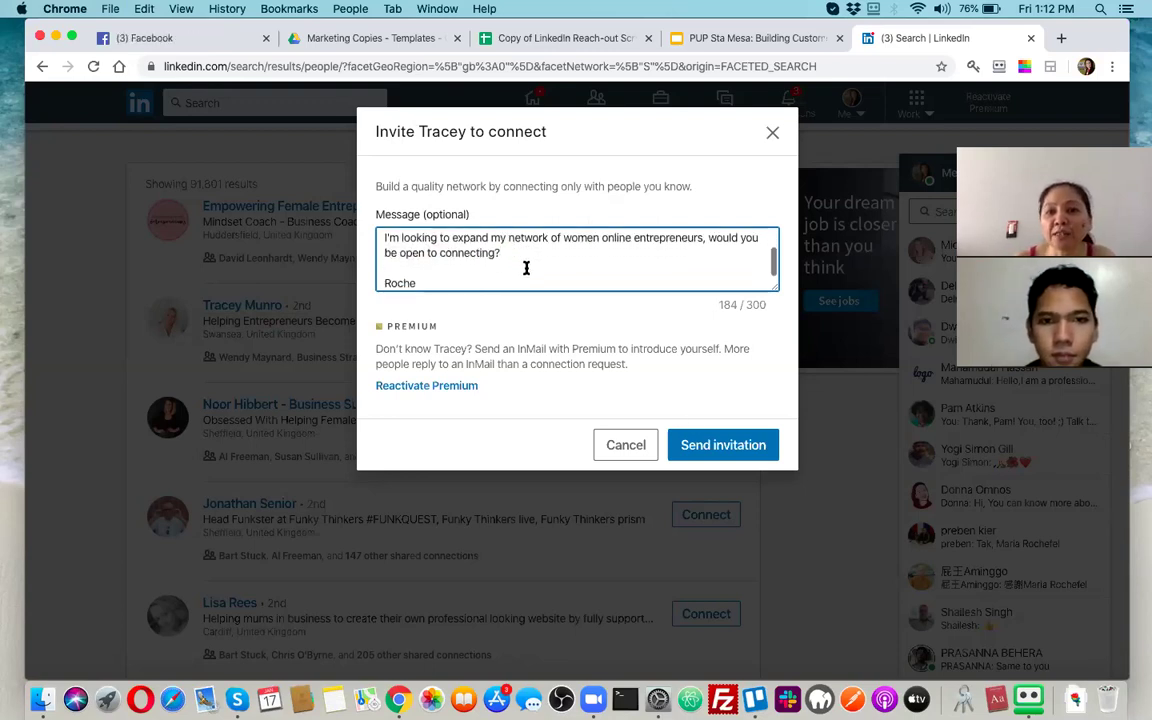
click(715, 445)
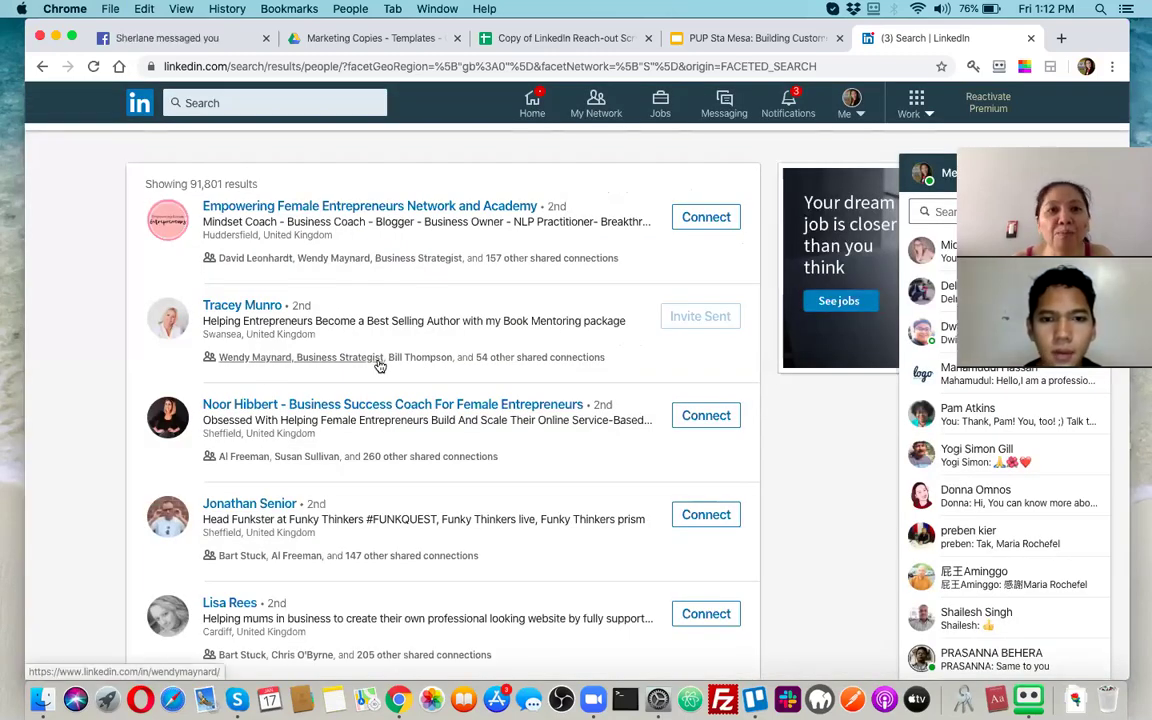
Step: Add a sheet to the Copy of LinkedIn Reach-out Script spreadsheet, named with the owner's first name followed by "Connects"
click(574, 40)
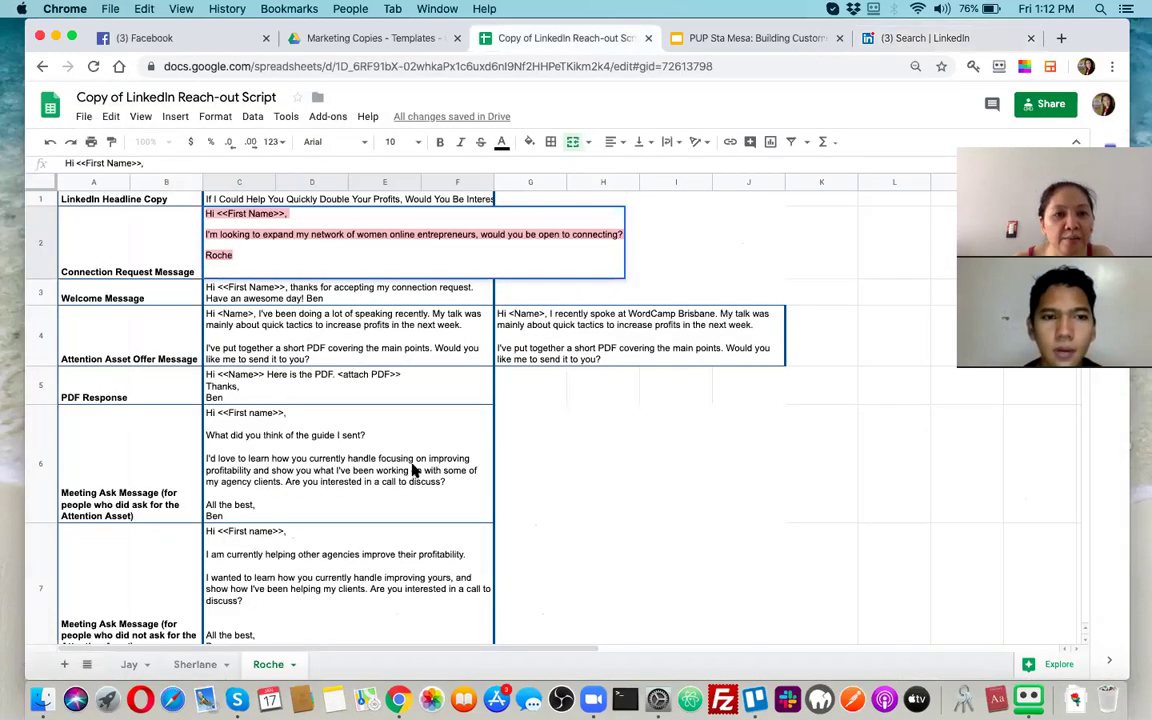
click(574, 440)
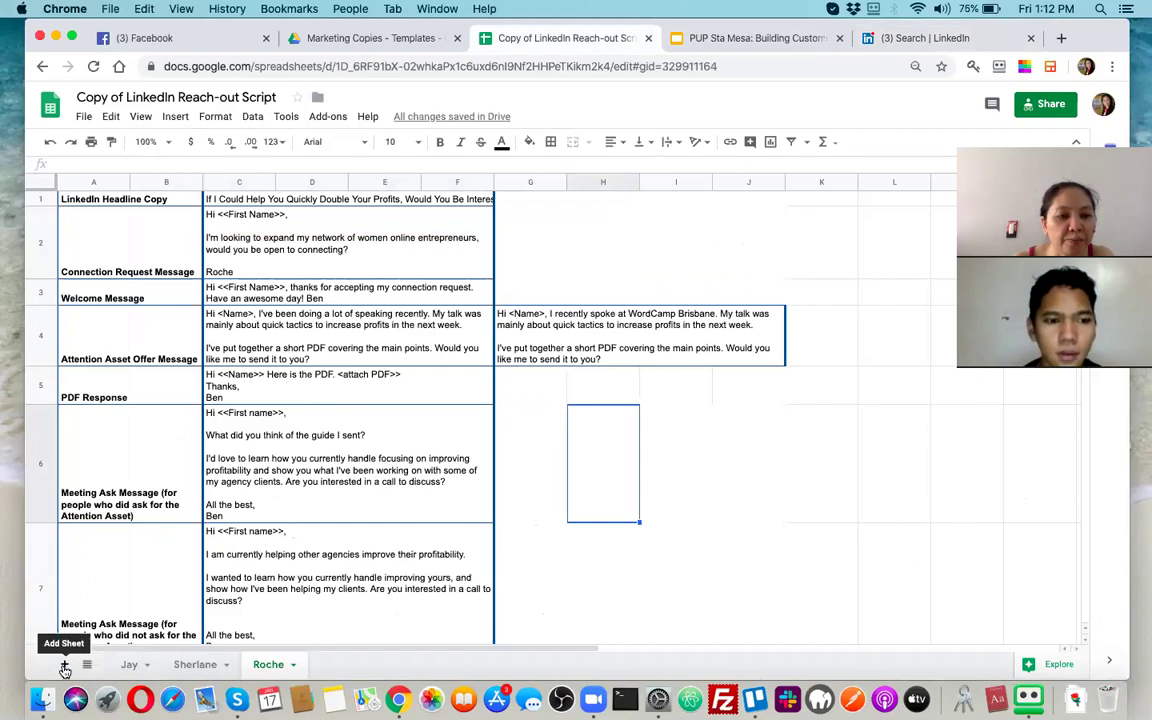
click(64, 665)
click(364, 665)
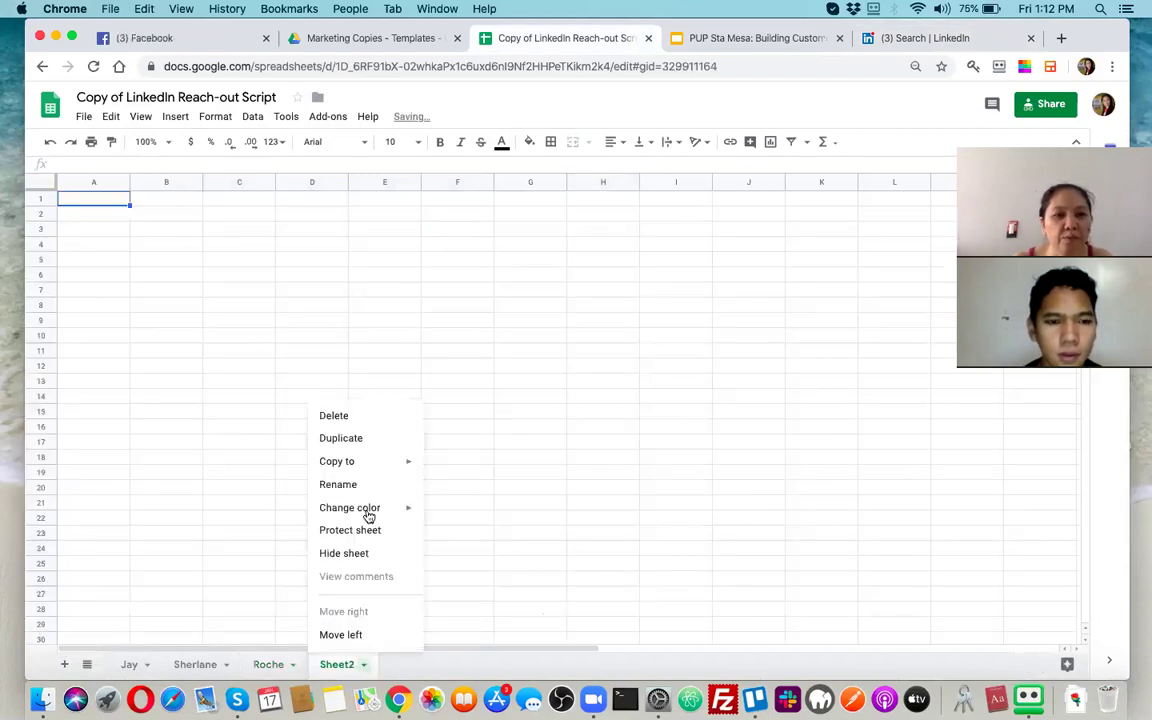
click(348, 484)
text(Roche Connects)
key(Return)
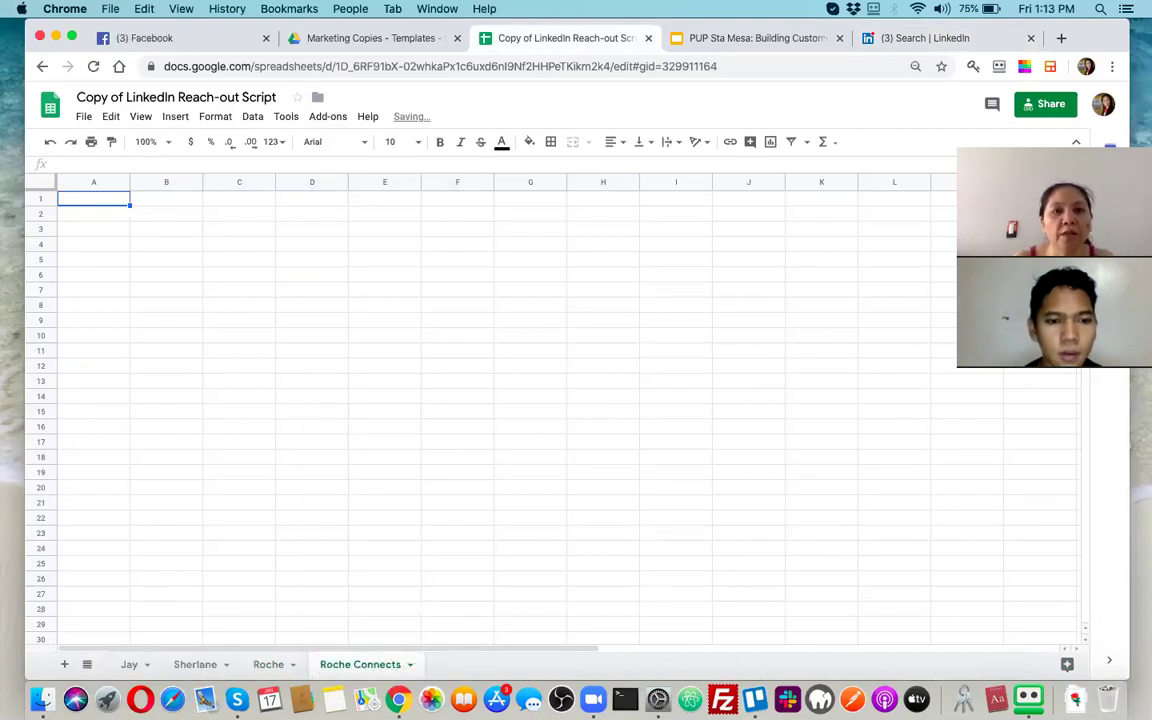
Step: In Google Drive, open the Social Media Scheduler 2018 spreadsheet from the Provas Social Media Tracker folder inside Office Files
click(357, 39)
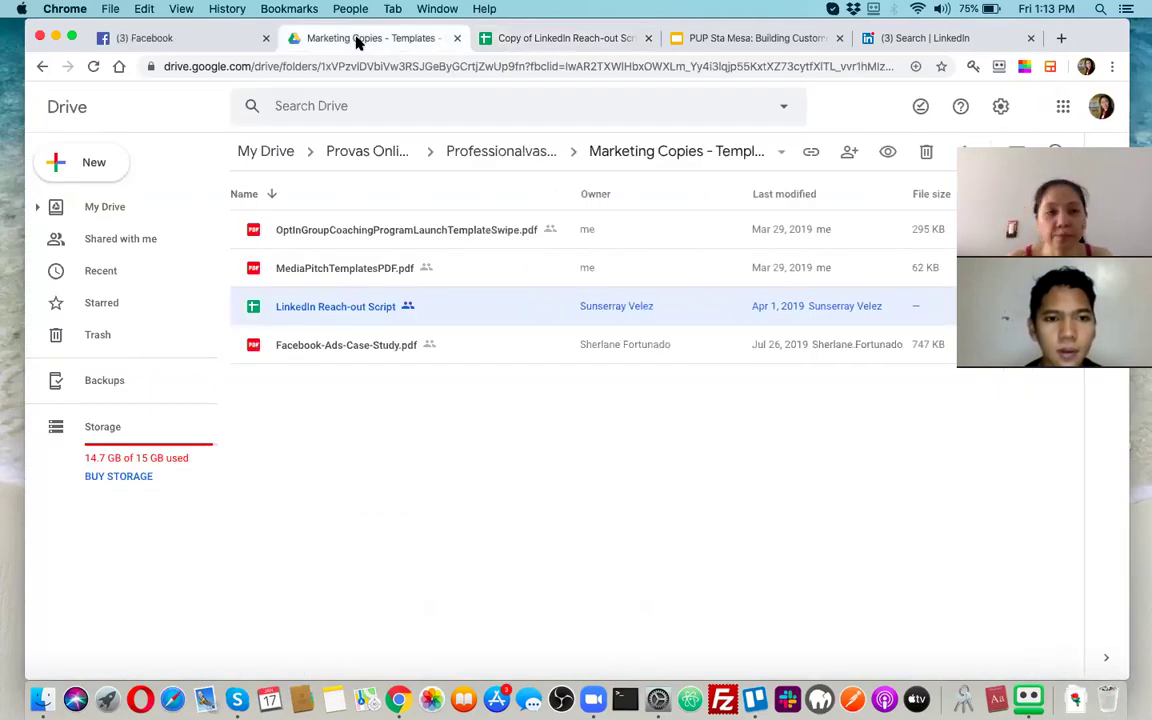
click(41, 67)
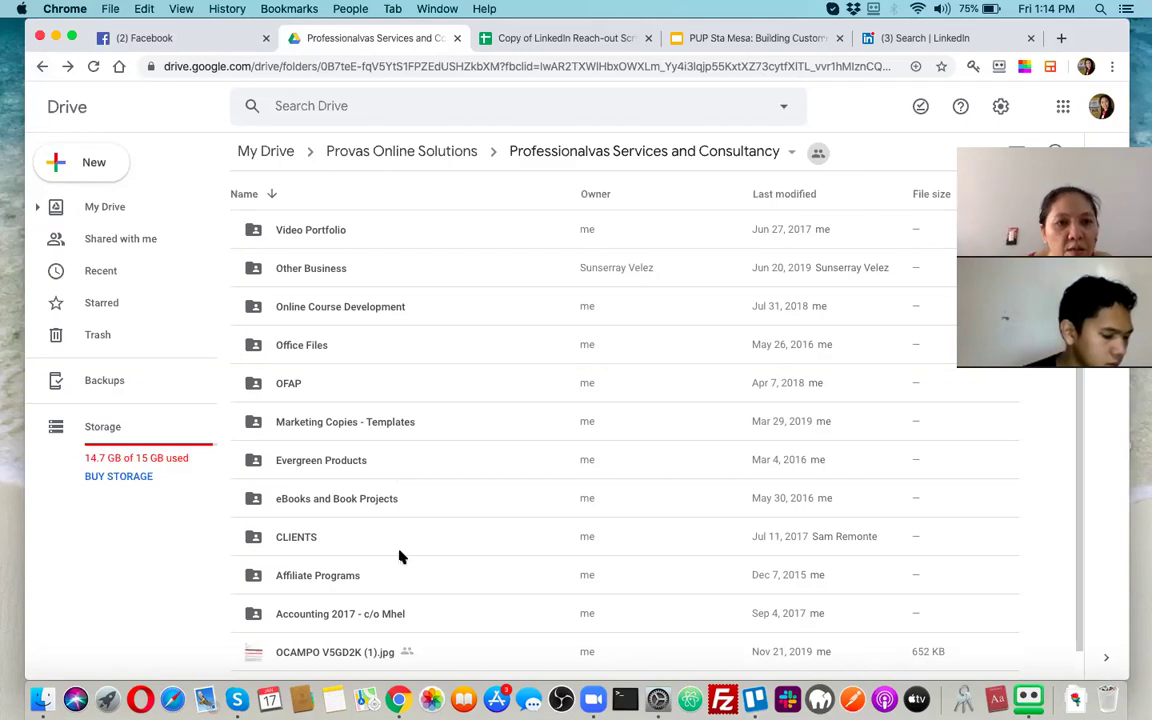
scroll(360, 329, down, 1)
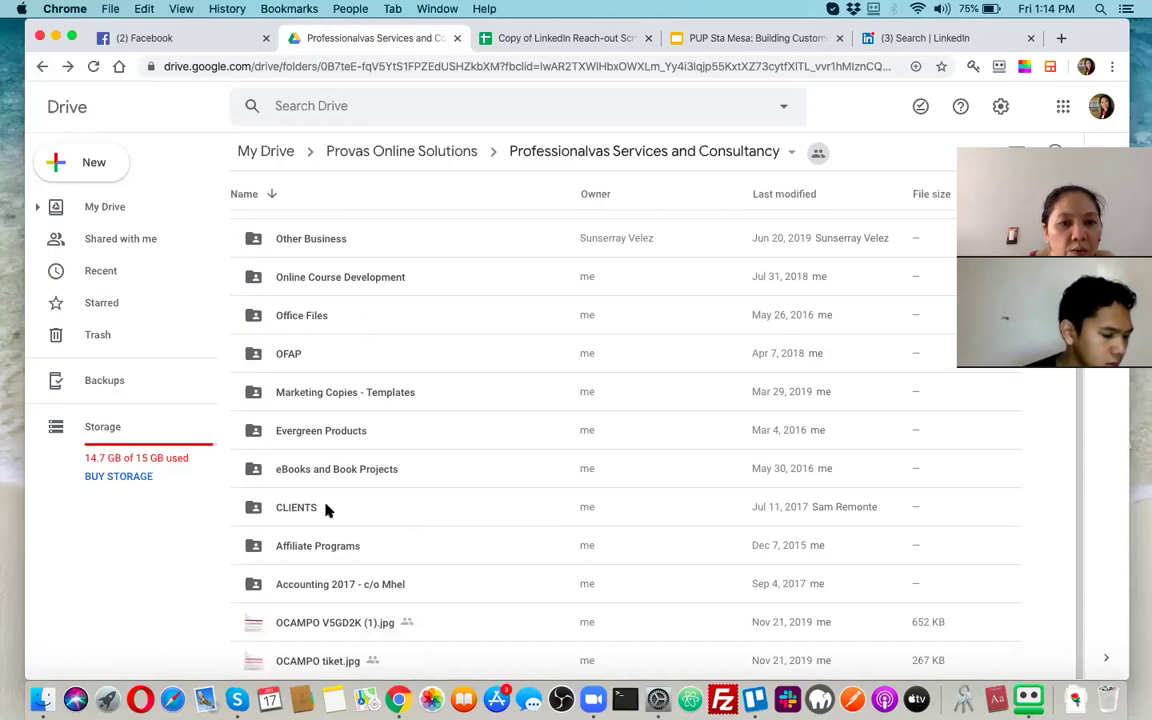
scroll(303, 355, up, 1)
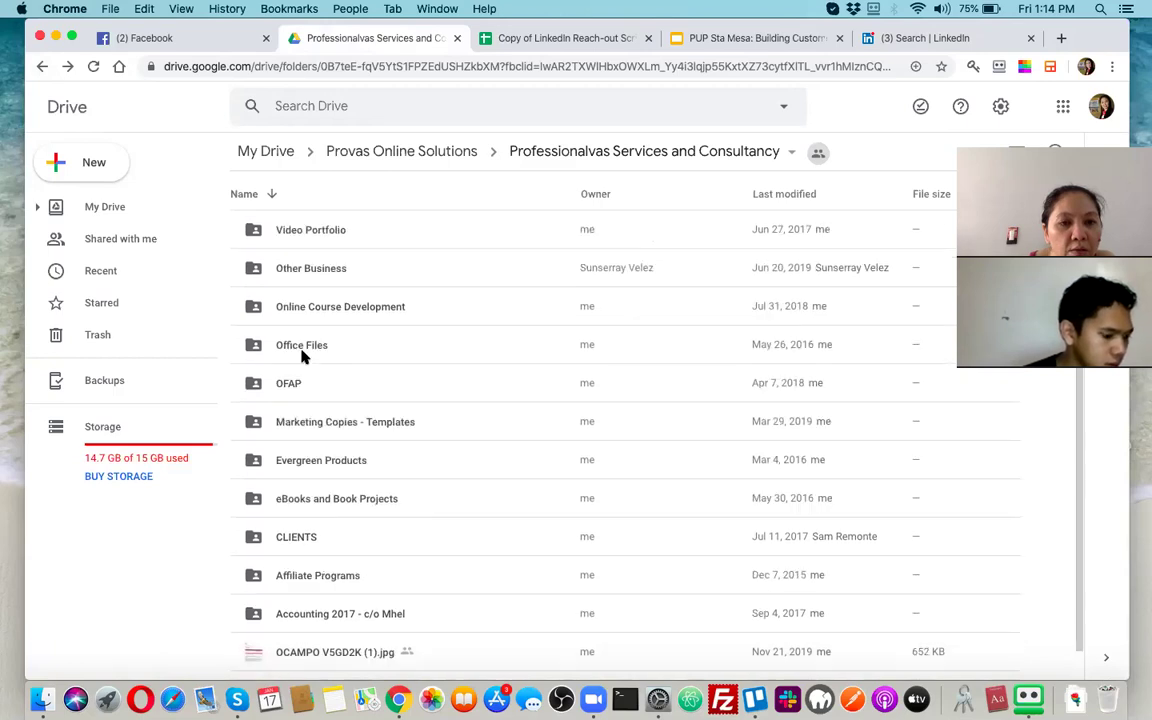
double_click(318, 348)
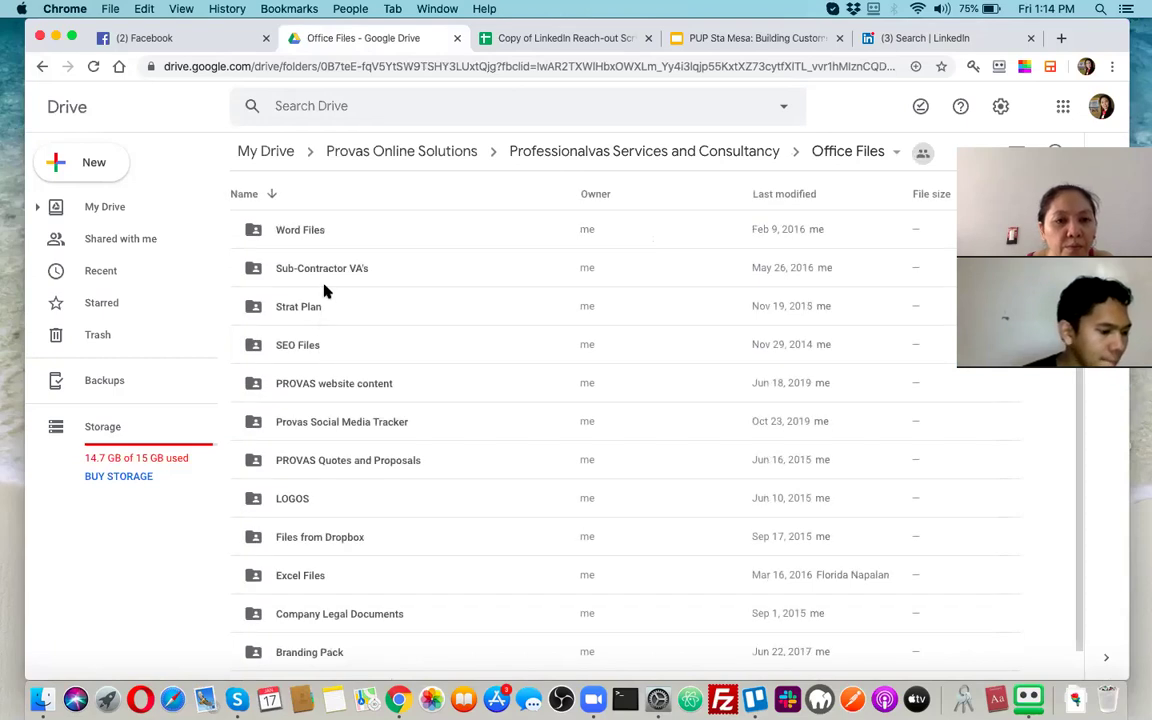
click(320, 425)
double_click(318, 425)
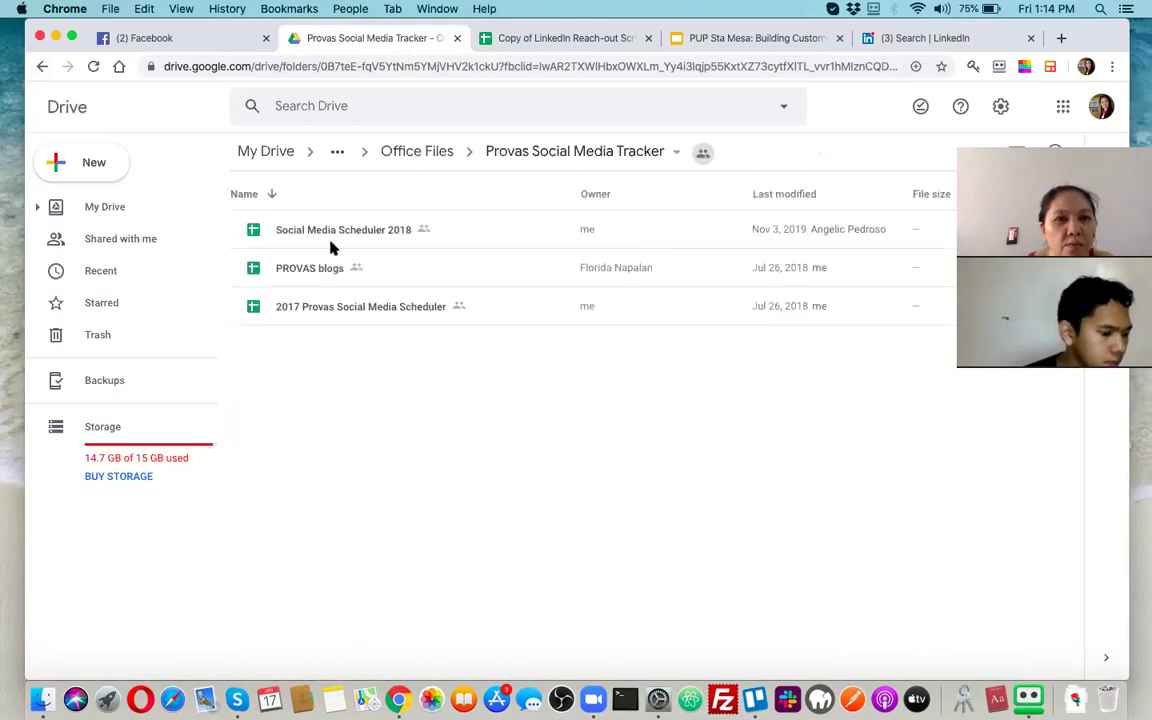
click(330, 230)
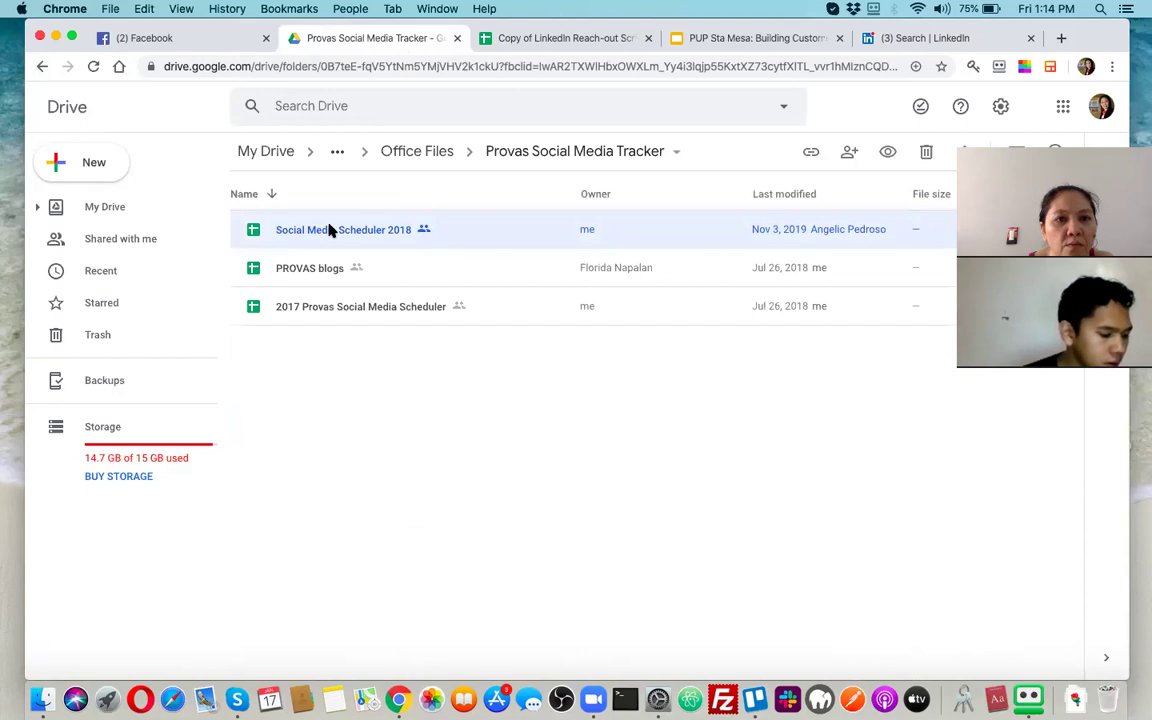
double_click(330, 230)
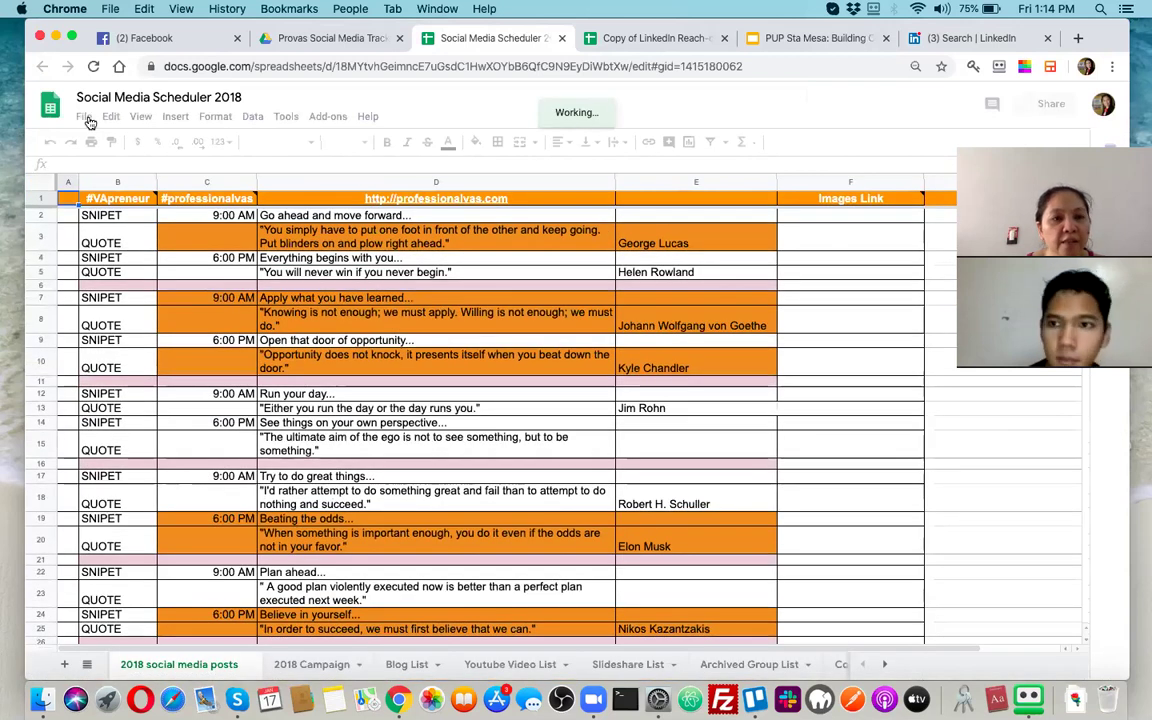
Step: Make a copy of the spreadsheet named Social Media Scheduler 2020 in the same folder and close the 2018 original
click(86, 118)
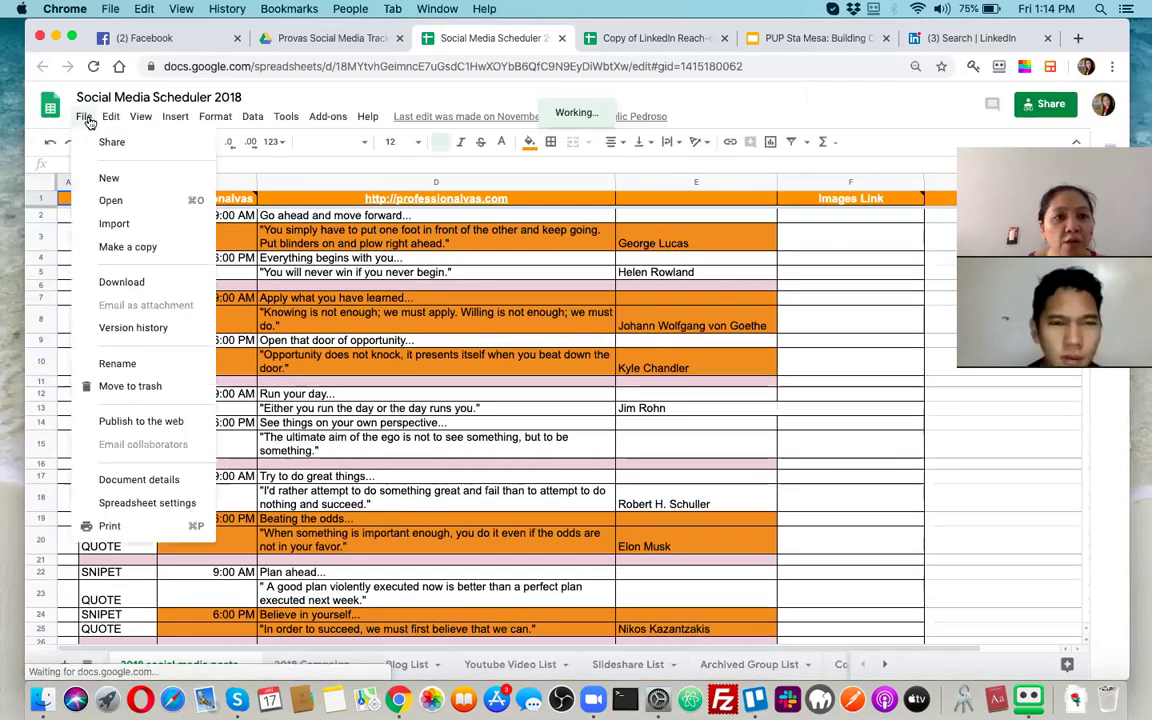
click(128, 250)
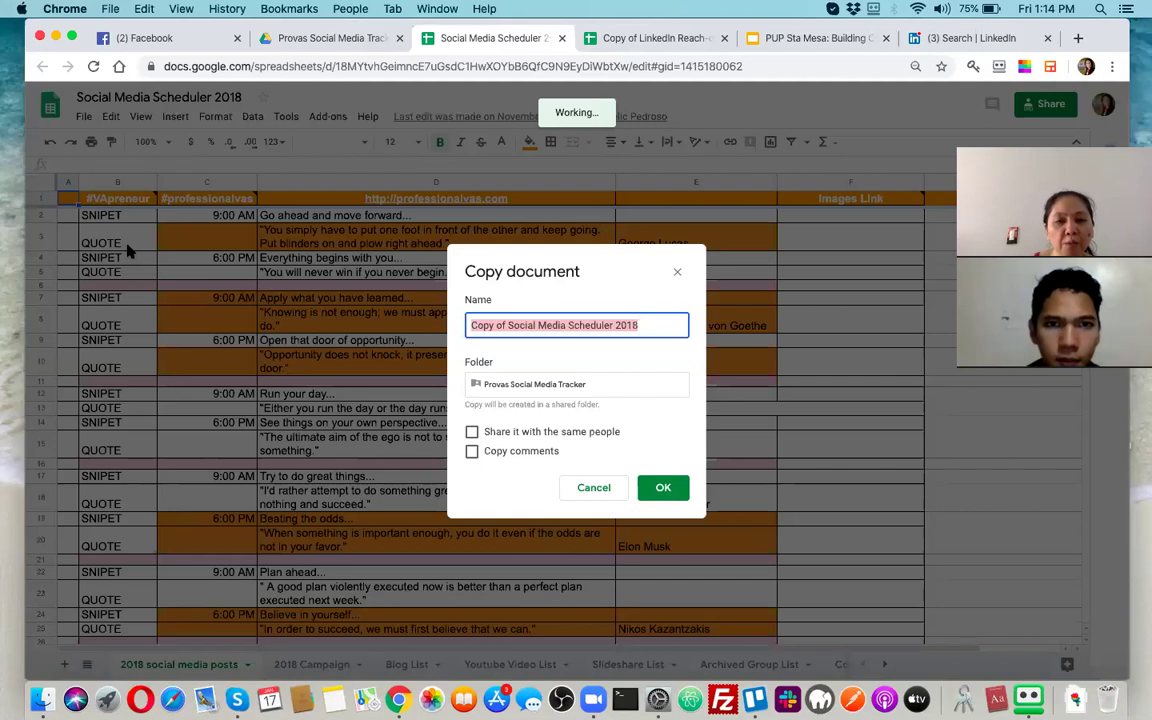
double_click(483, 325)
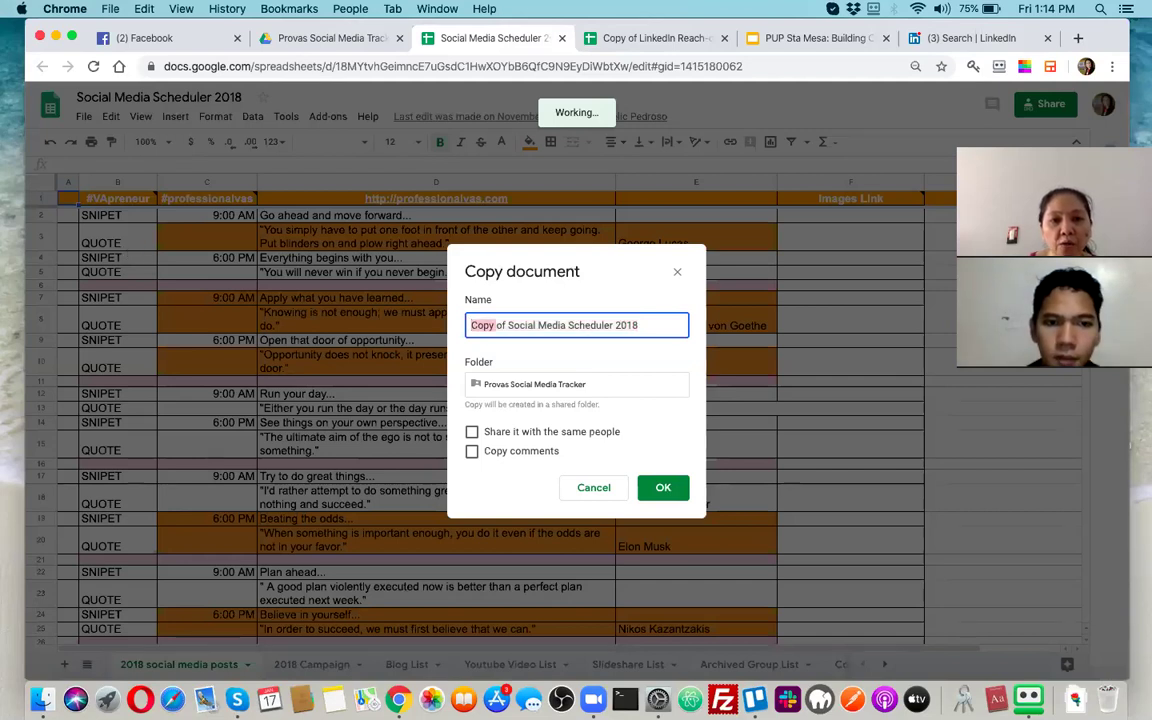
key(shift+alt+Right)
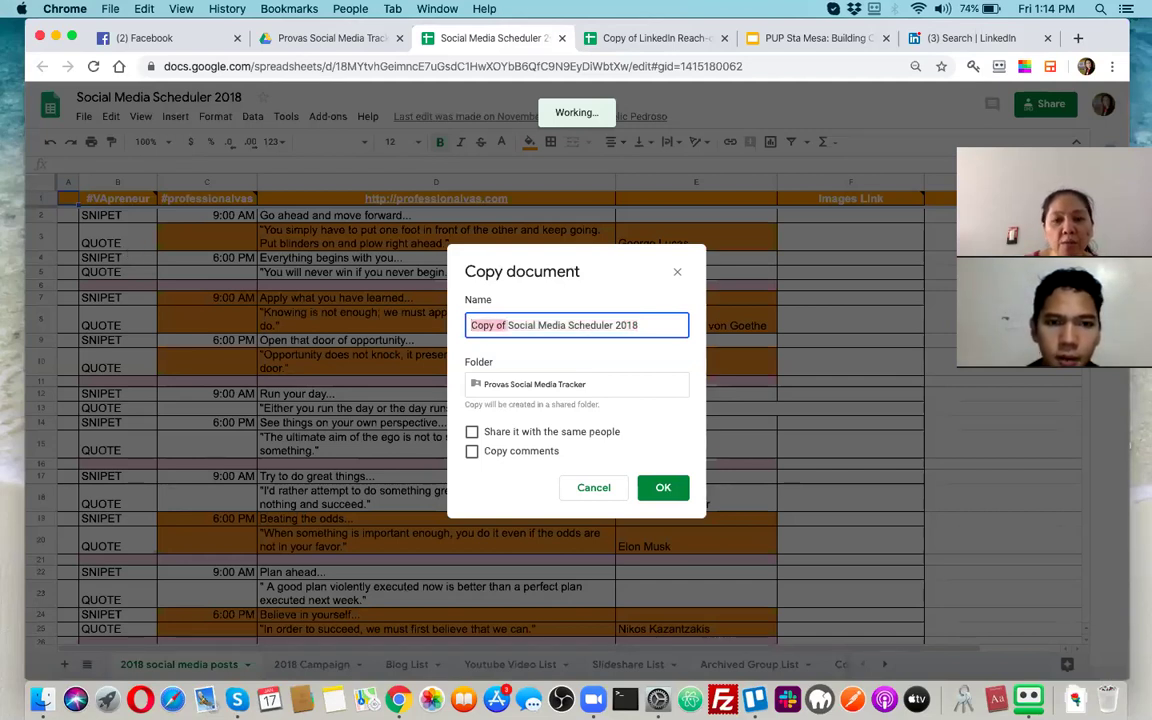
key(BackSpace)
key(super+Right)
key(BackSpace)
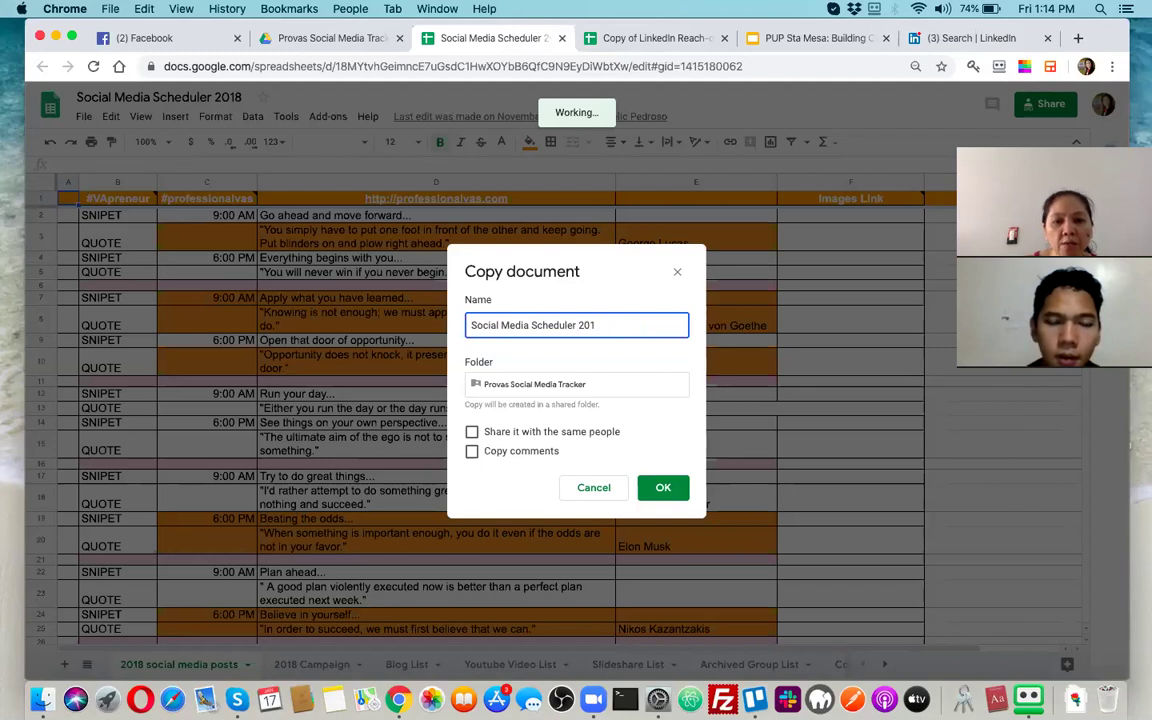
key(Return)
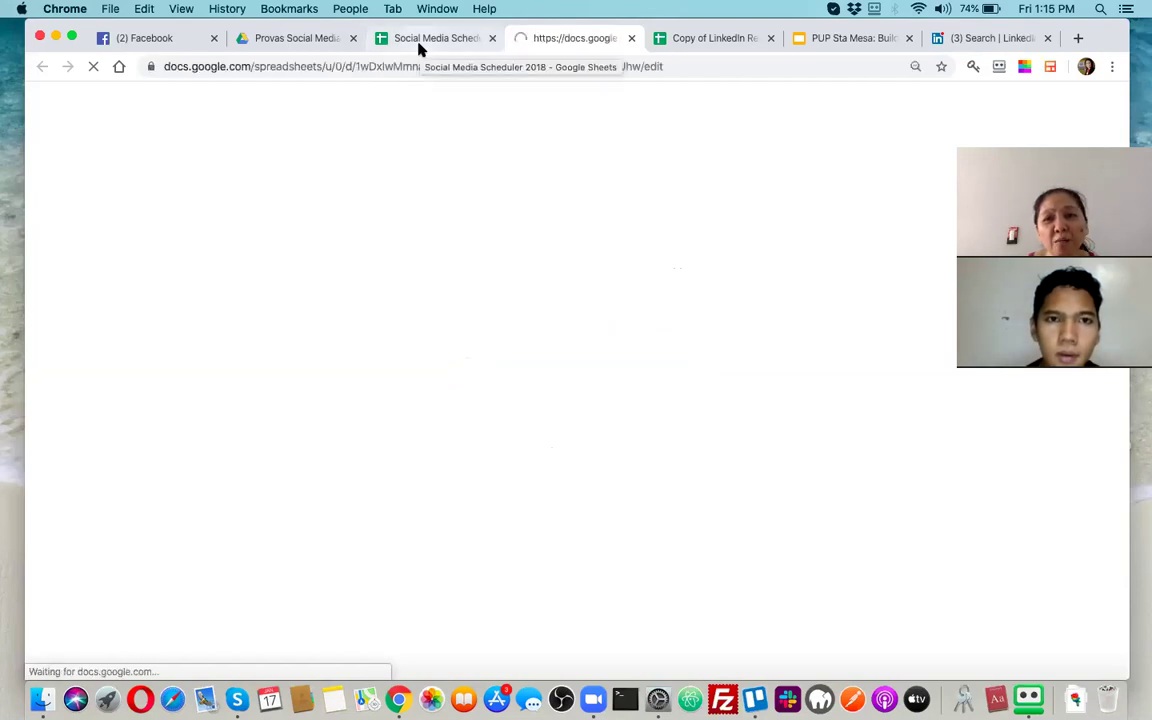
click(497, 40)
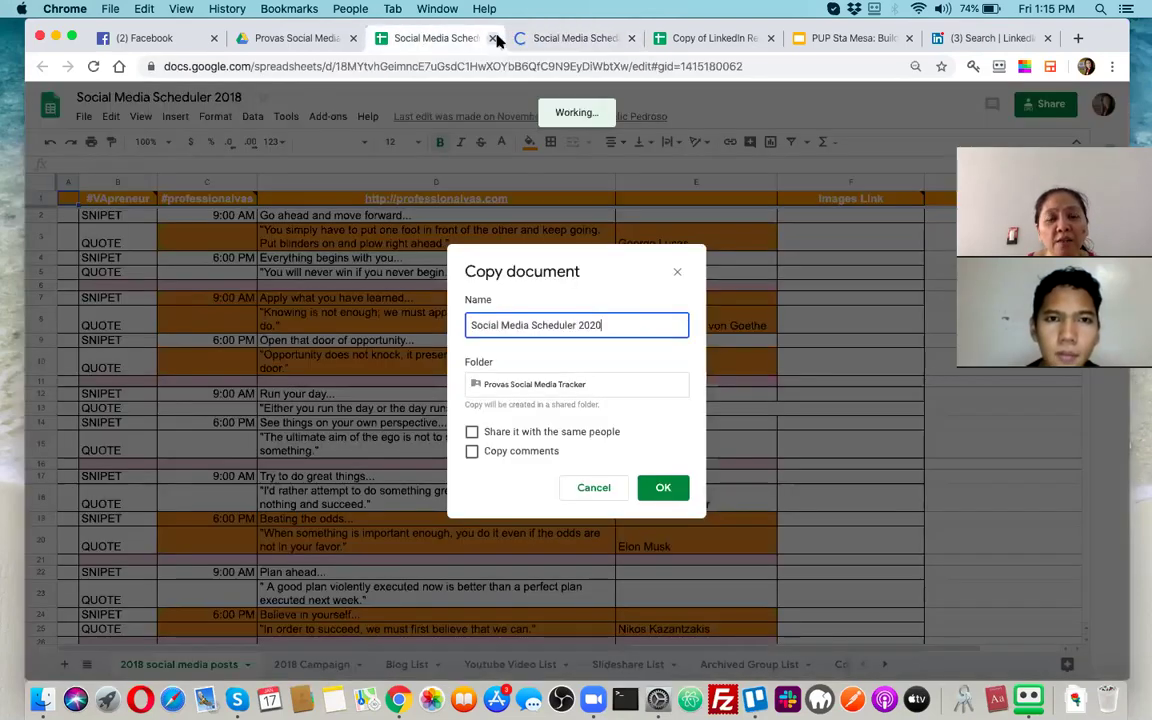
click(493, 38)
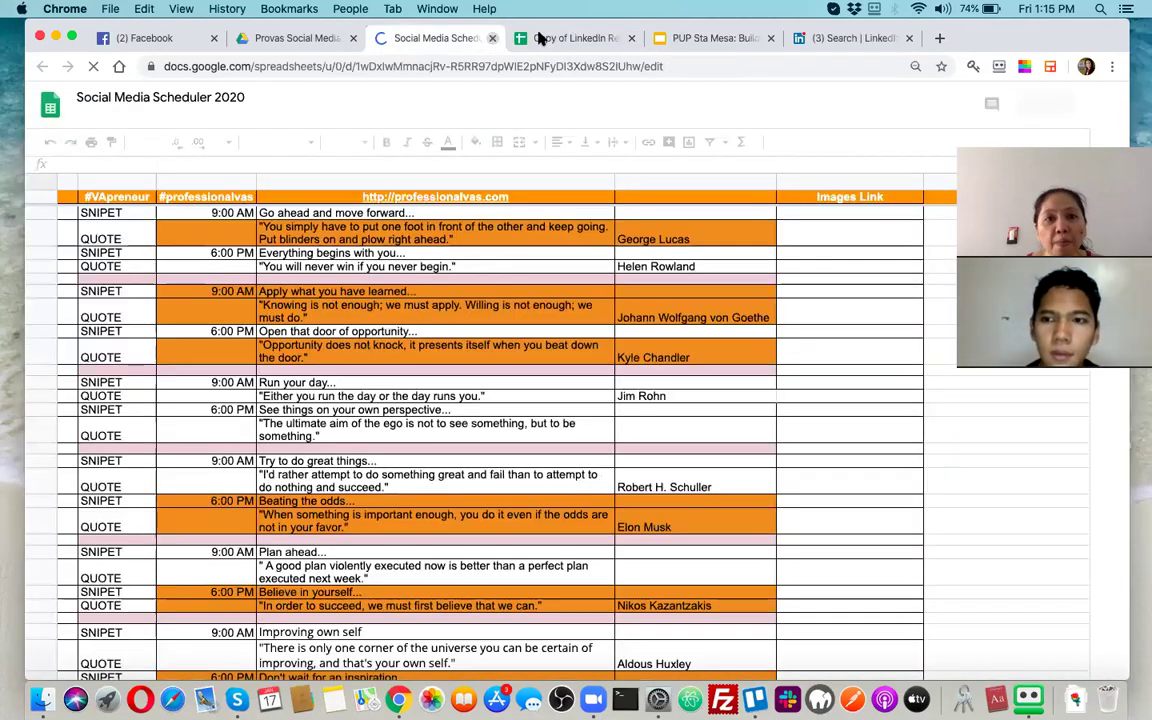
click(548, 39)
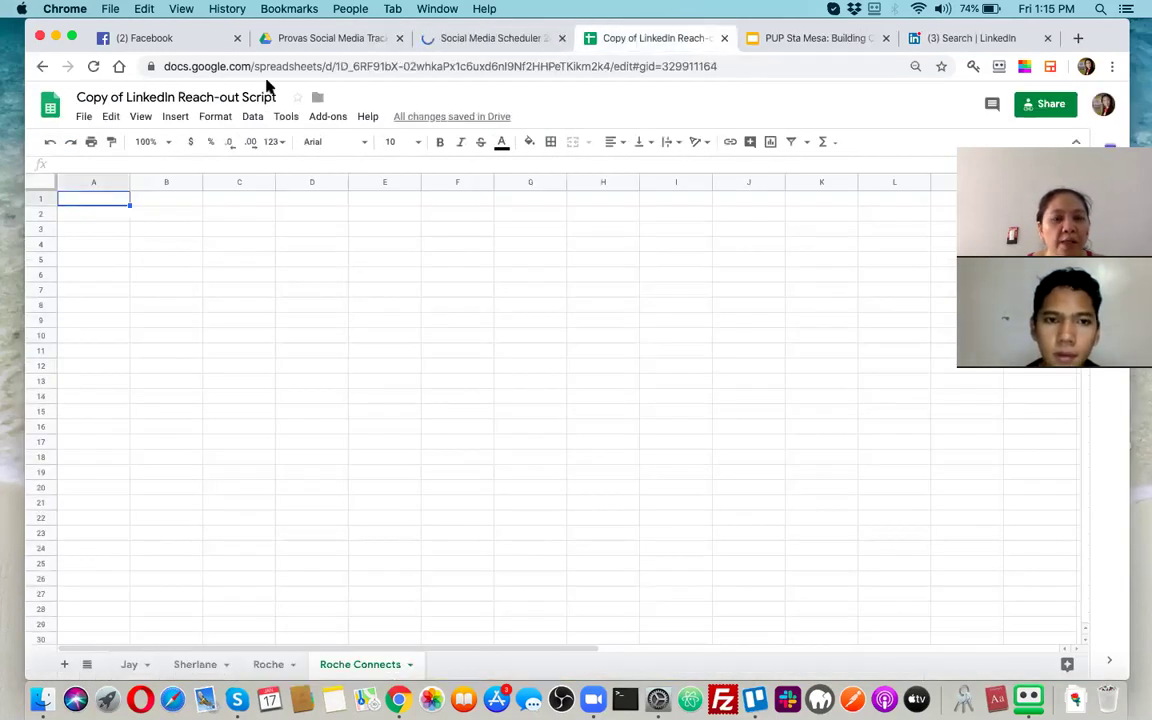
click(484, 37)
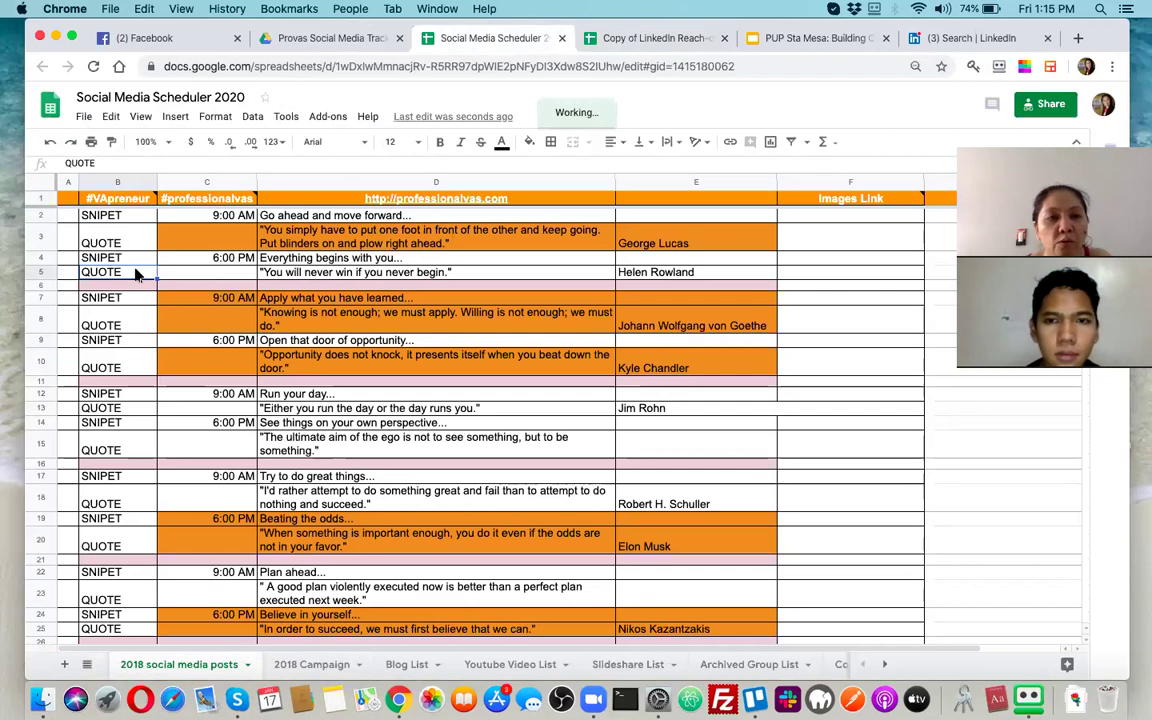
click(240, 330)
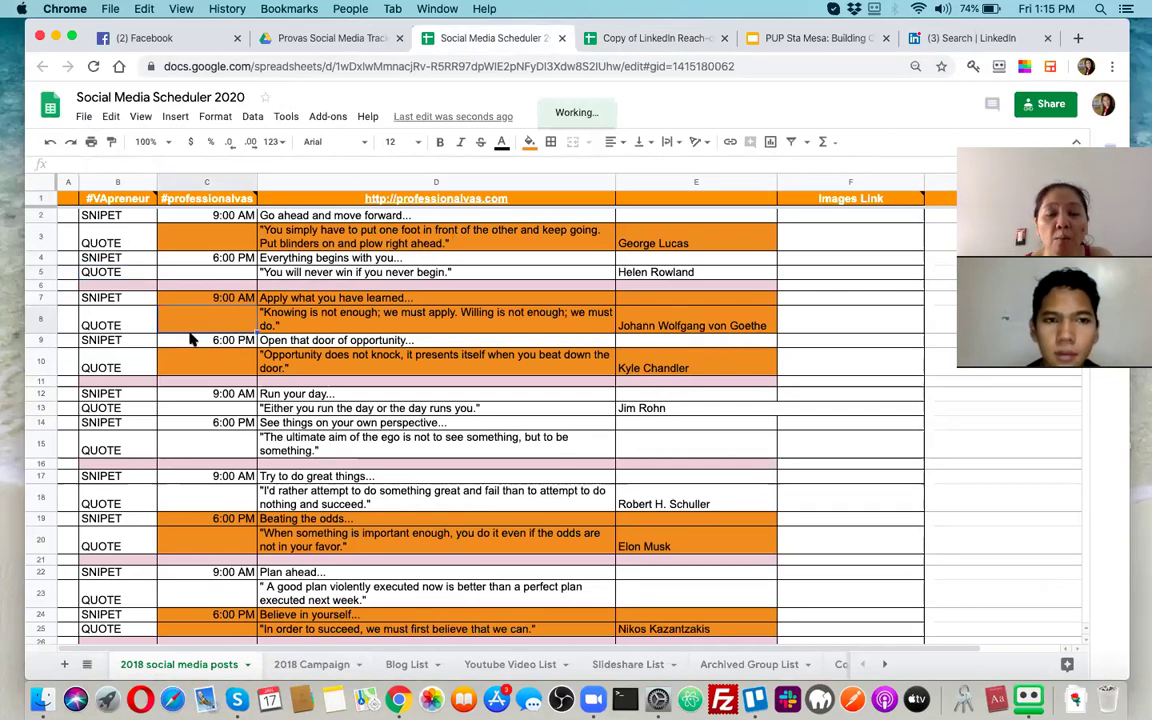
click(193, 340)
click(90, 245)
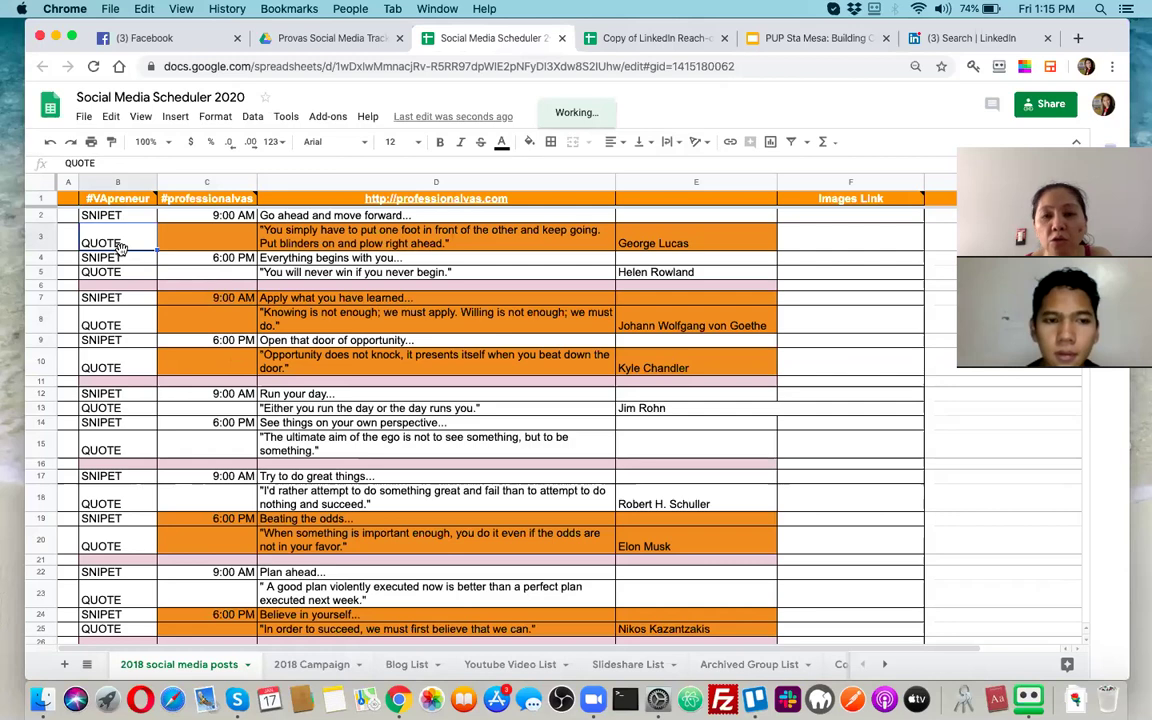
click(168, 345)
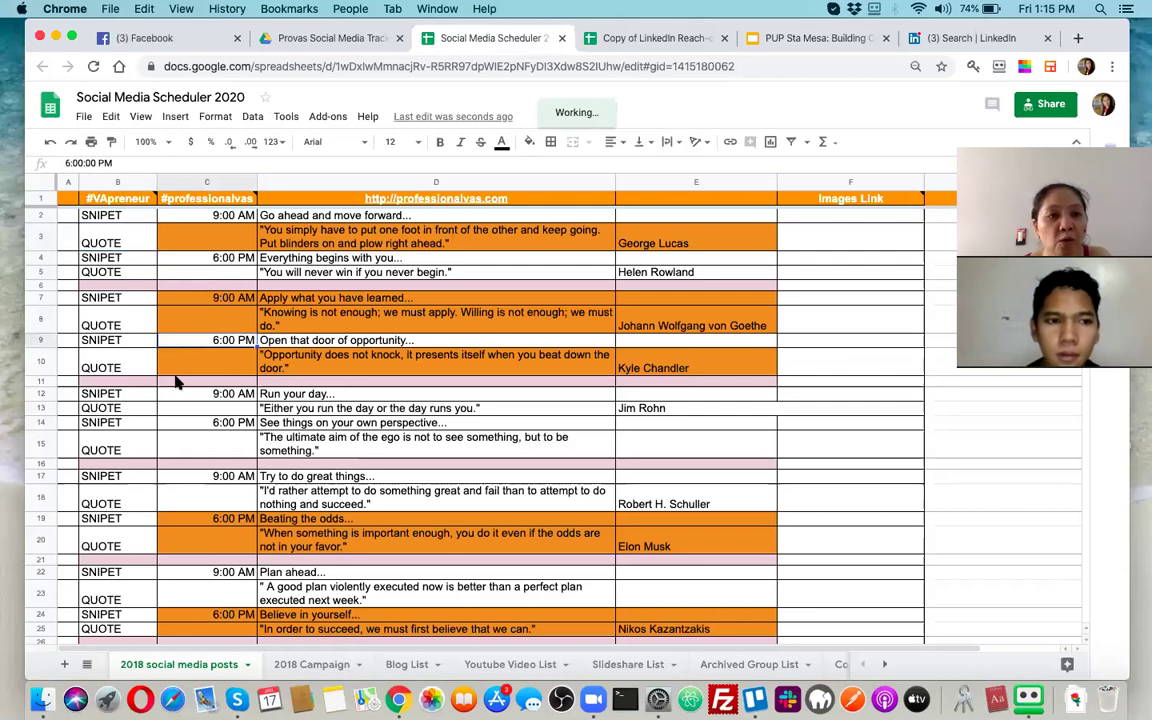
click(138, 422)
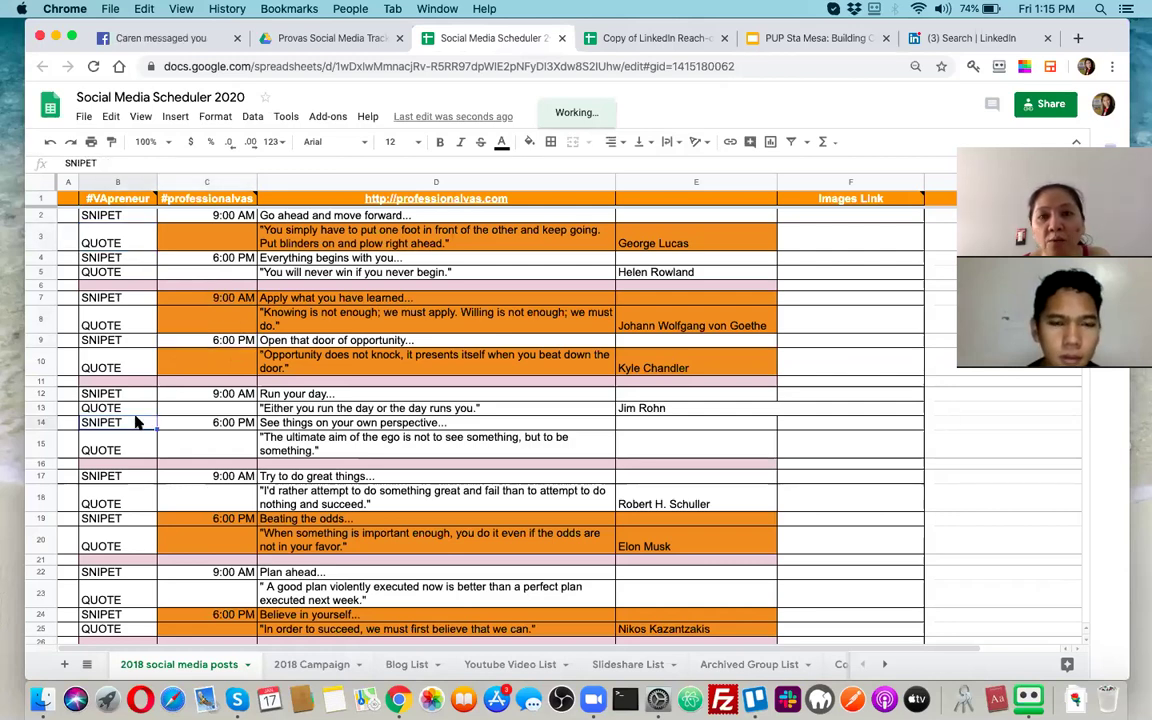
click(138, 364)
click(118, 243)
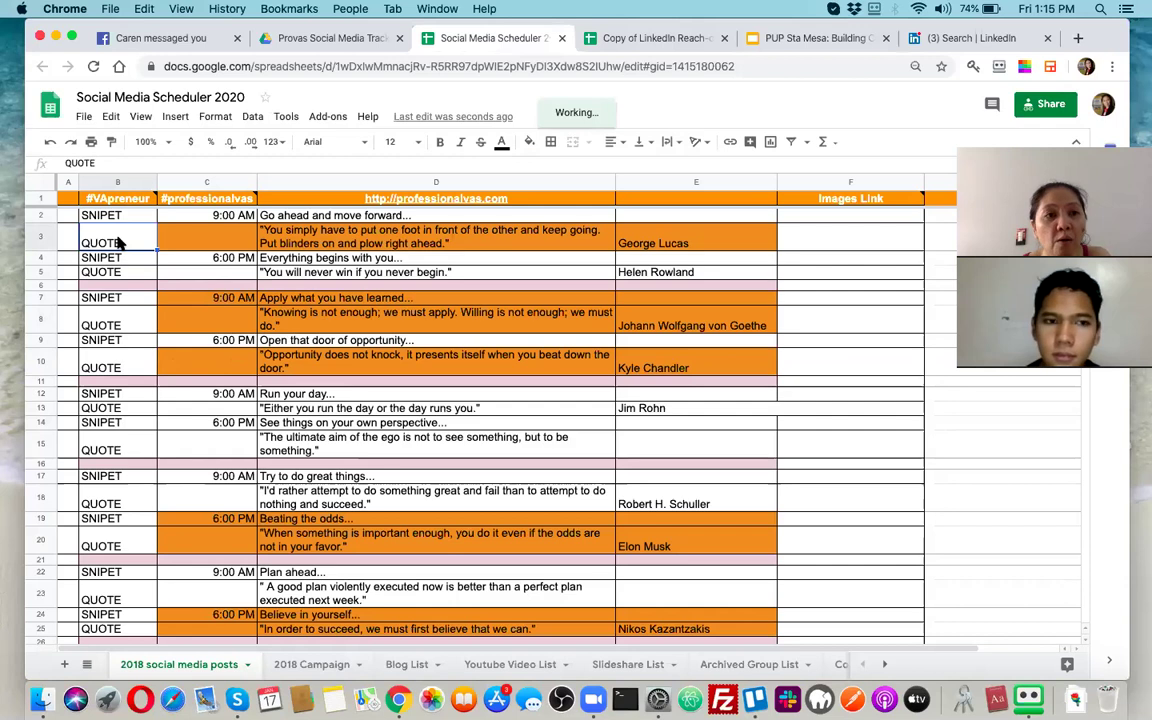
click(107, 219)
key(ctrl+Home)
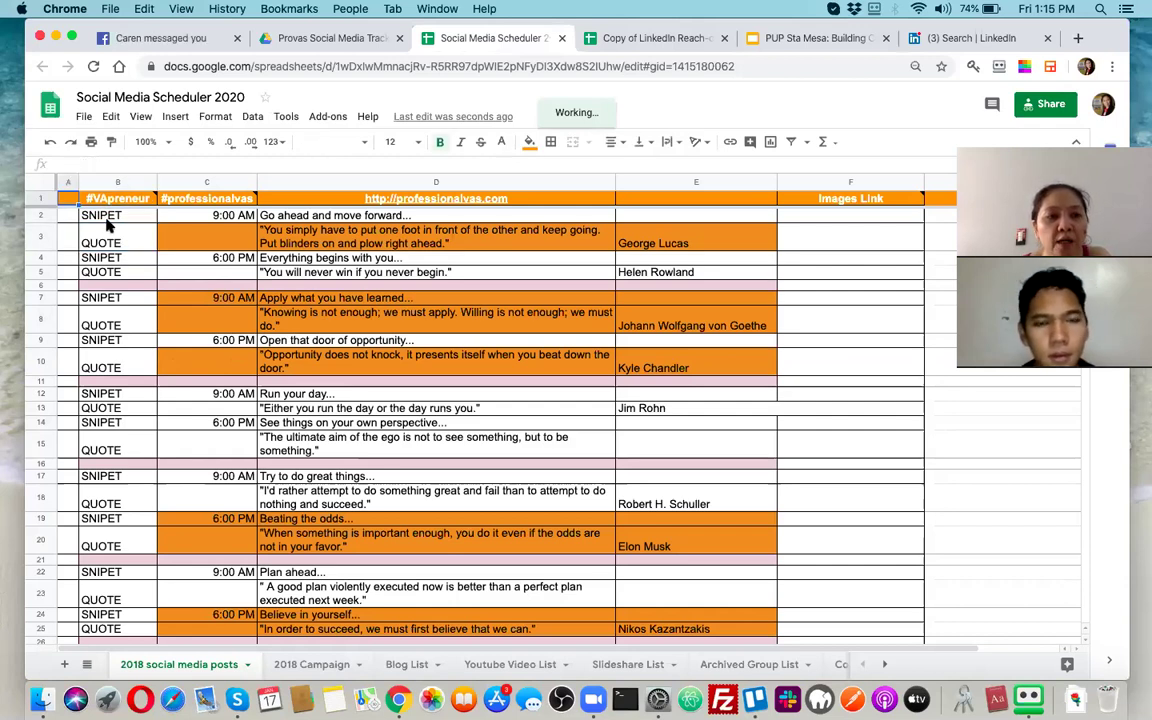
click(101, 274)
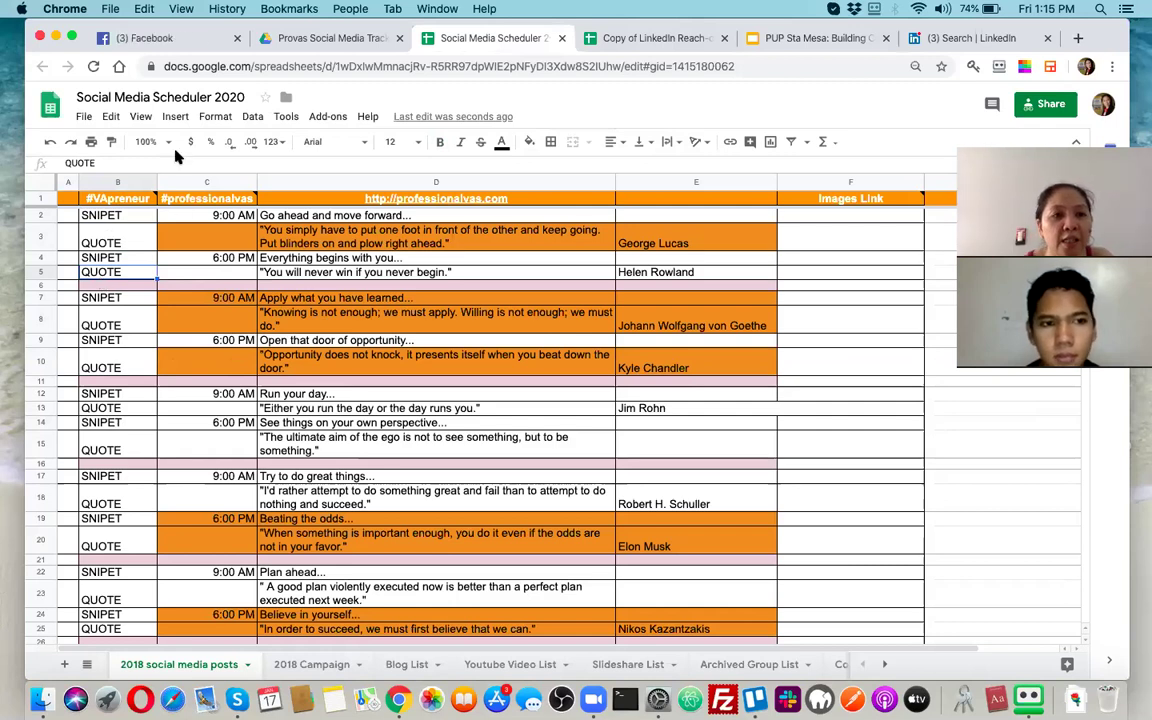
Step: Move the Social Media Scheduler 2020 spreadsheet into the Marketing folder inside OJT Files and close the spreadsheet
click(85, 117)
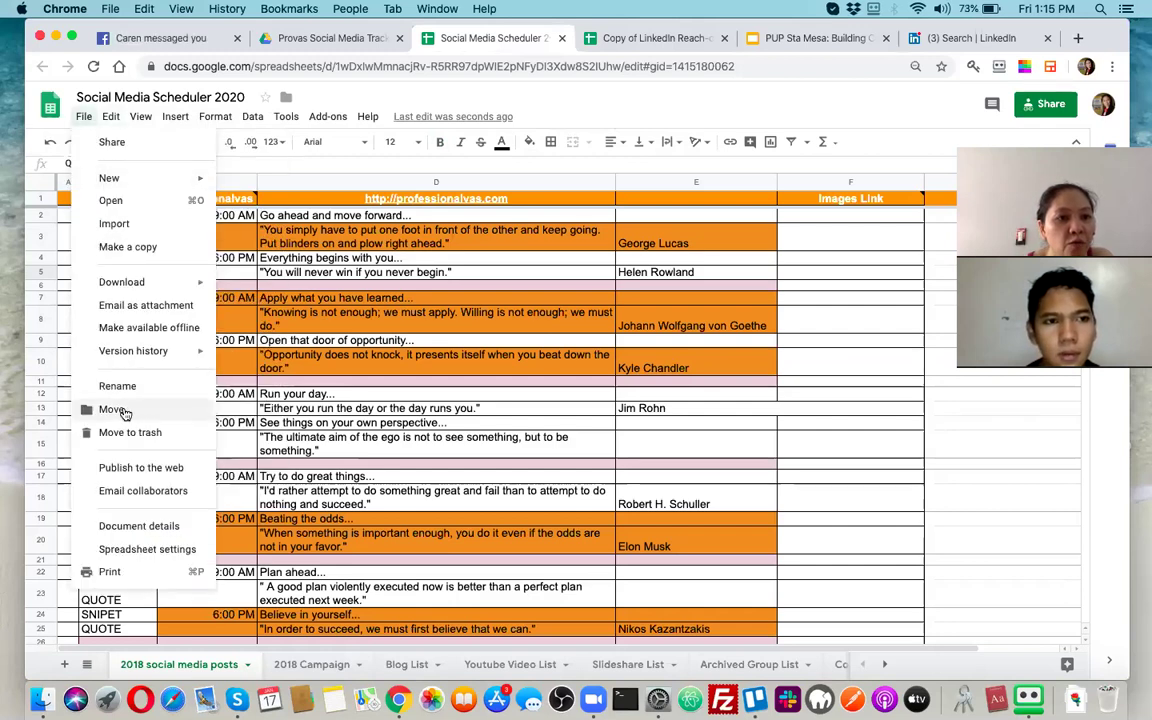
click(118, 409)
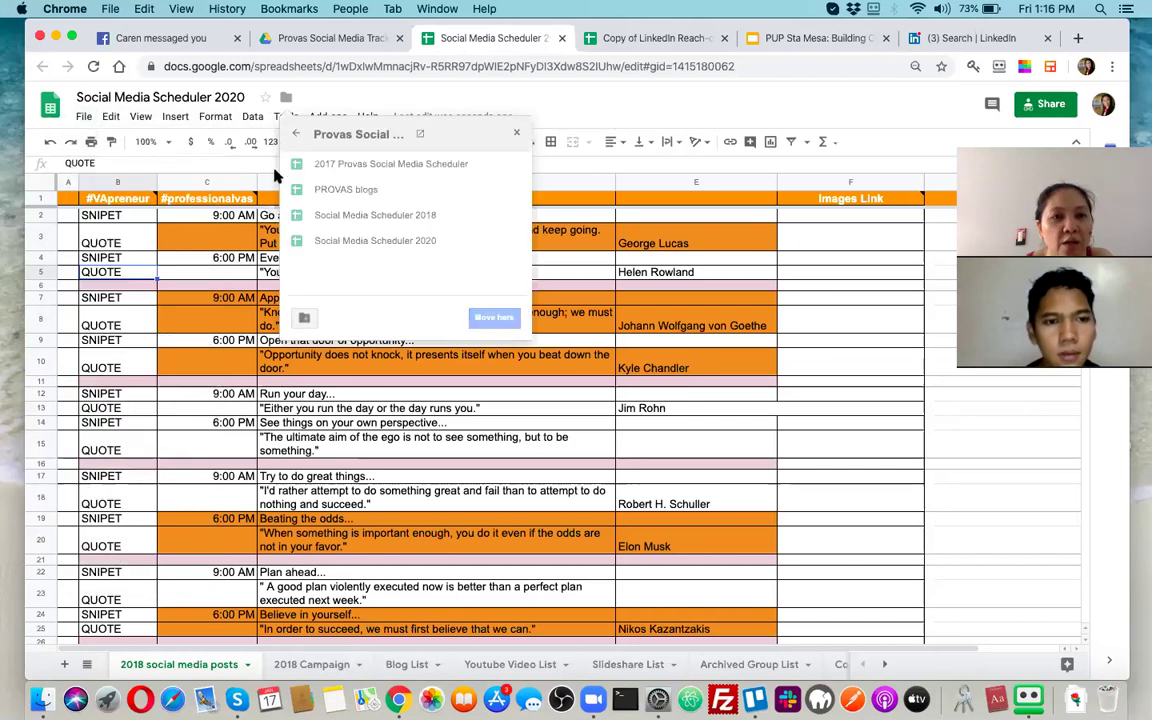
click(297, 134)
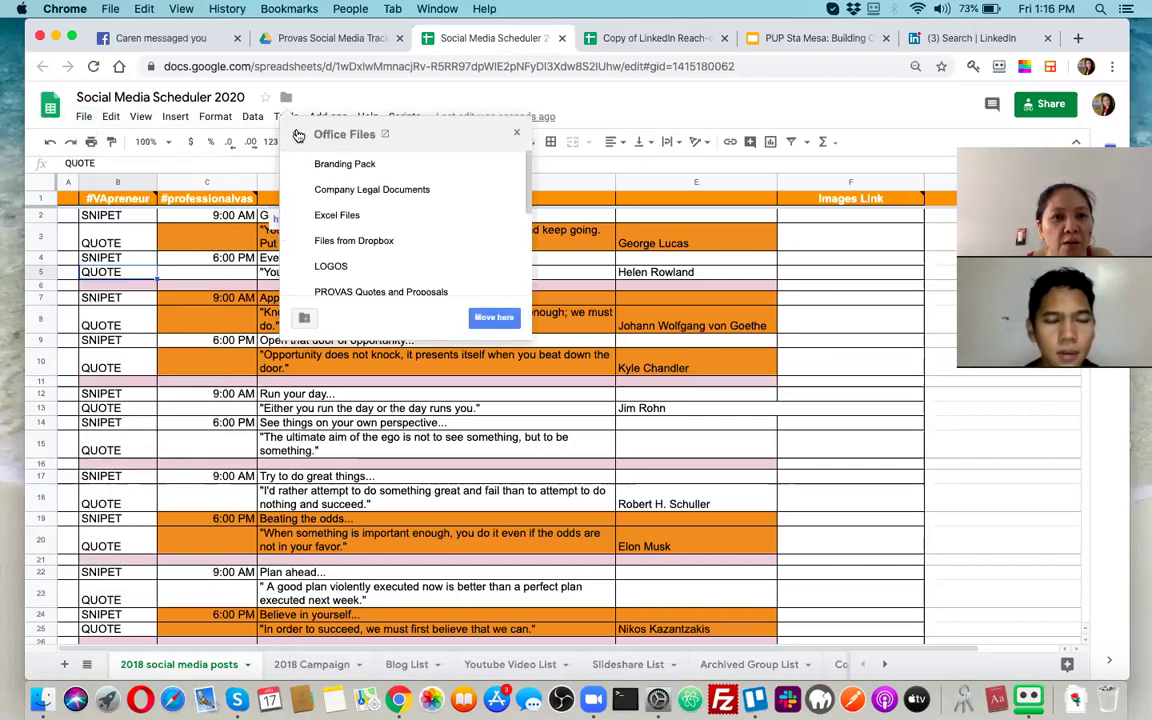
click(297, 134)
click(297, 134)
click(340, 216)
click(336, 168)
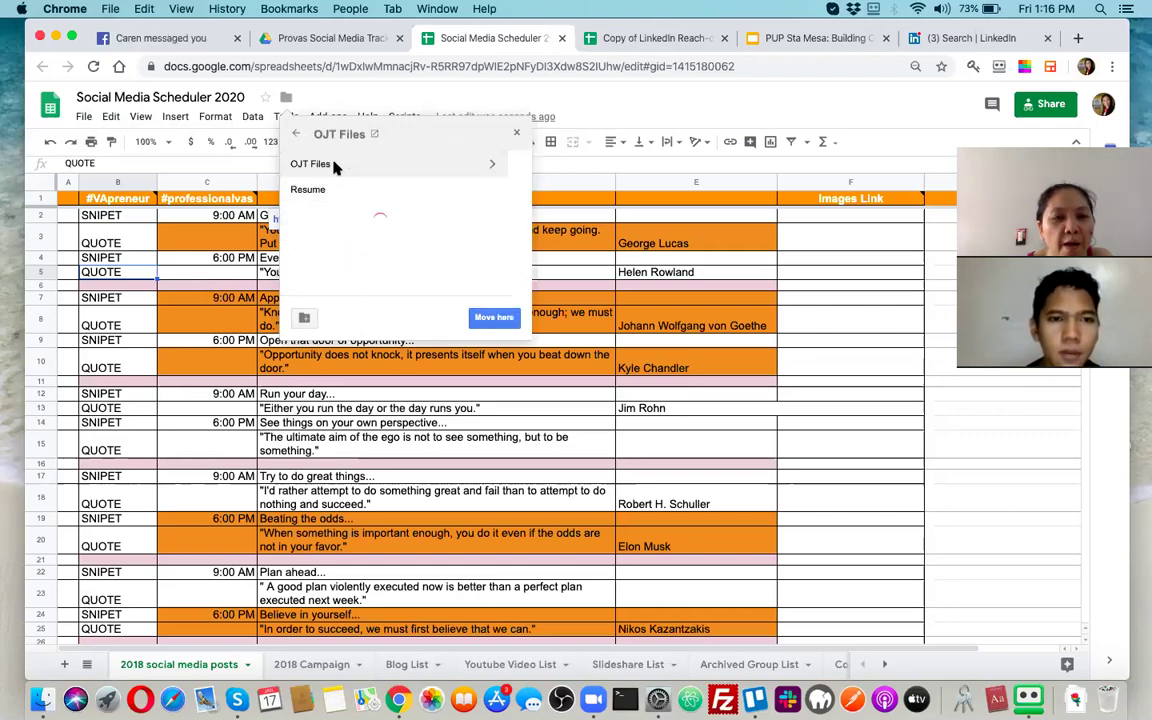
click(330, 164)
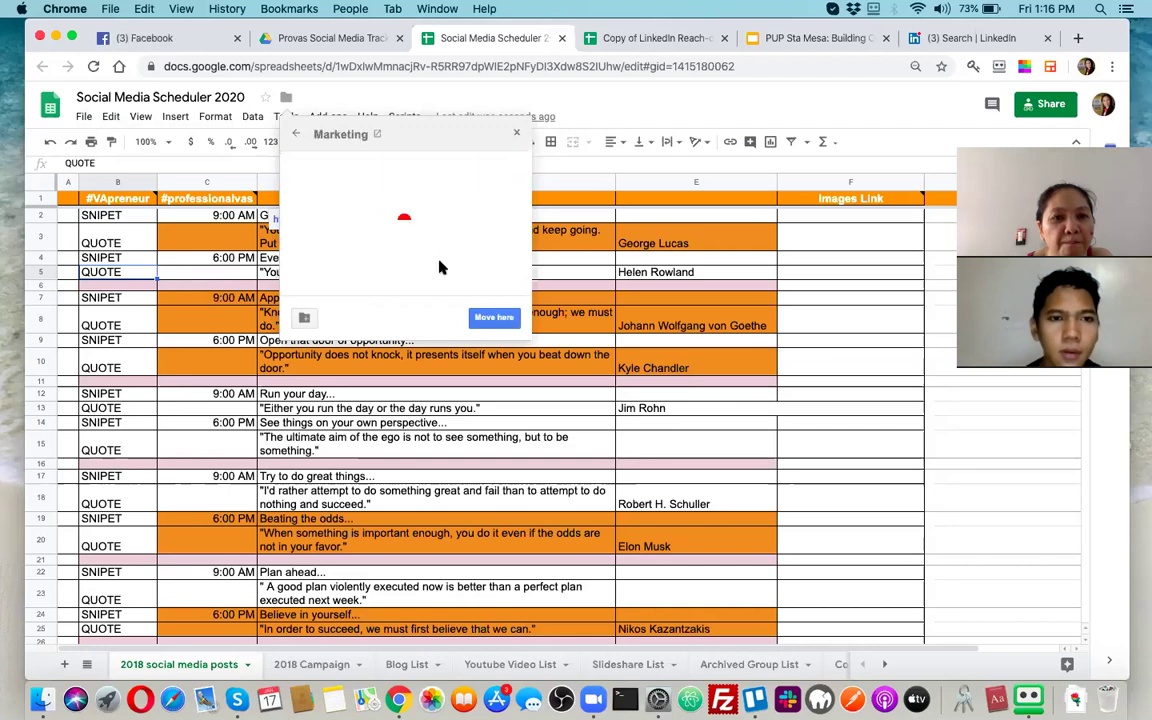
click(494, 317)
click(318, 318)
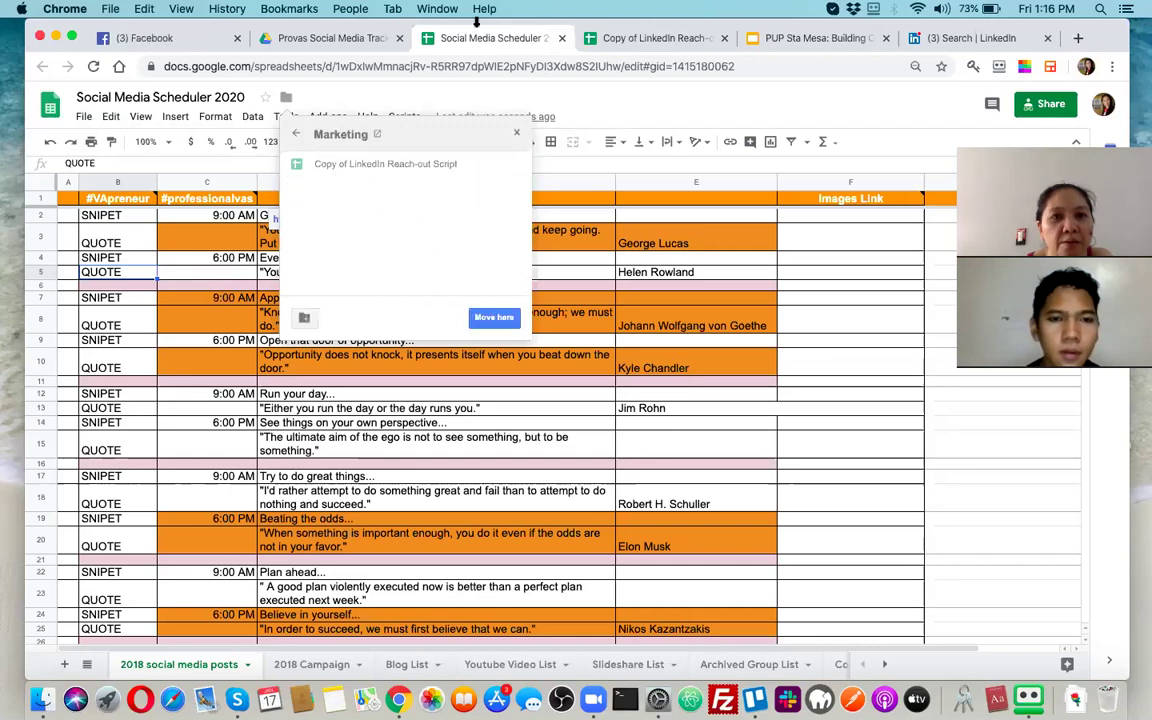
key(super+w)
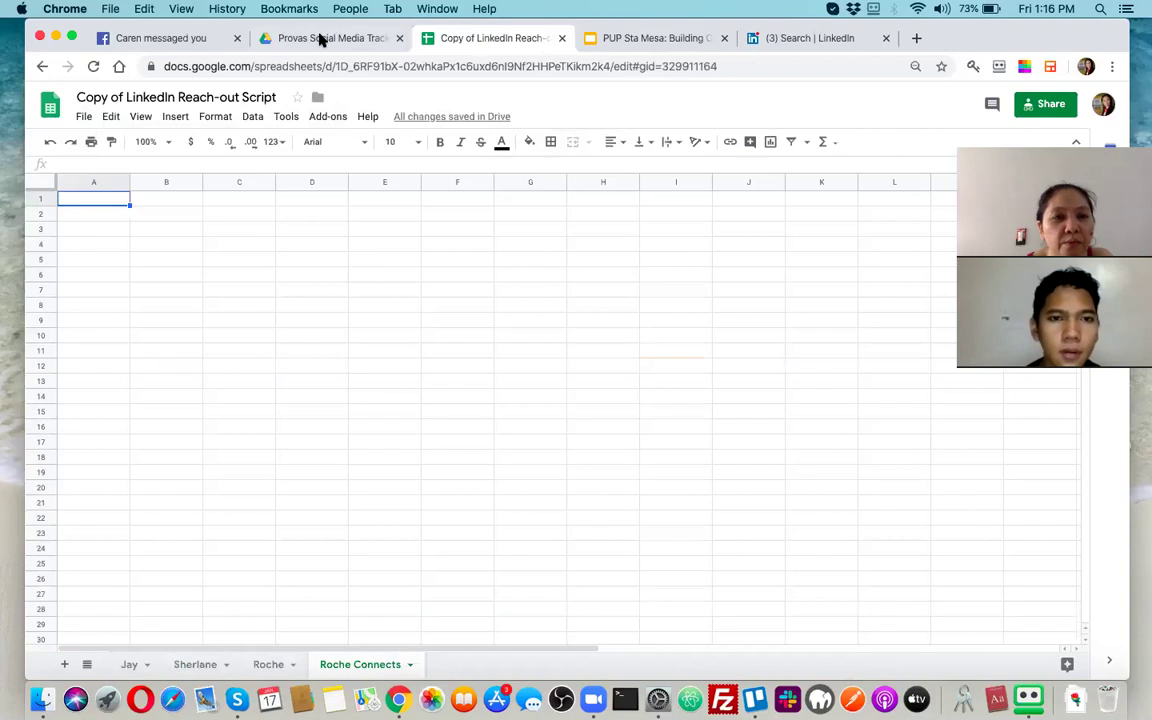
Step: Switch to Google Drive, look through the Strat Plan folder inside Office Files and go back to Office Files
click(320, 38)
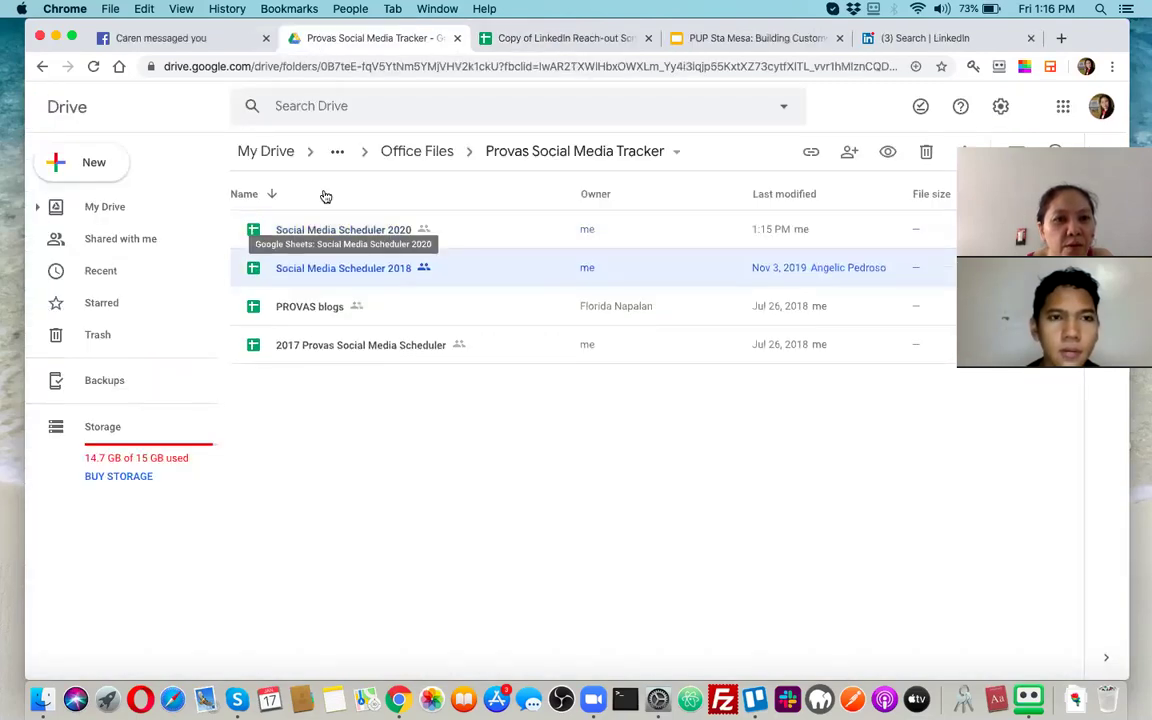
click(42, 68)
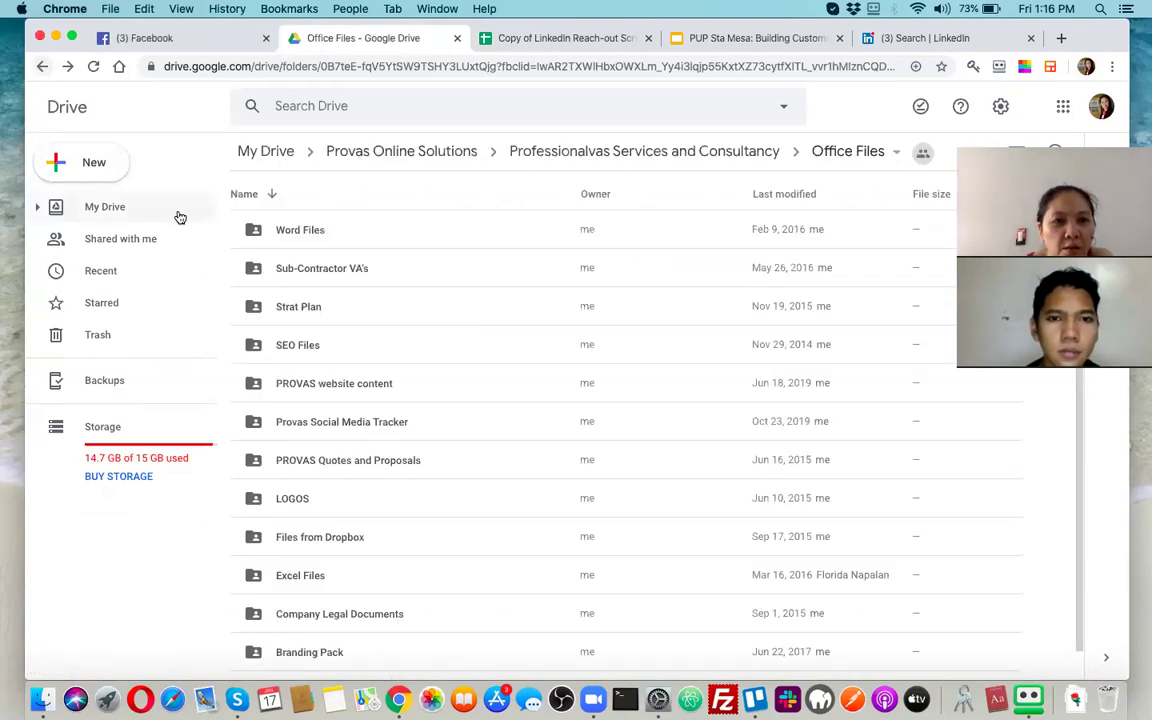
click(300, 307)
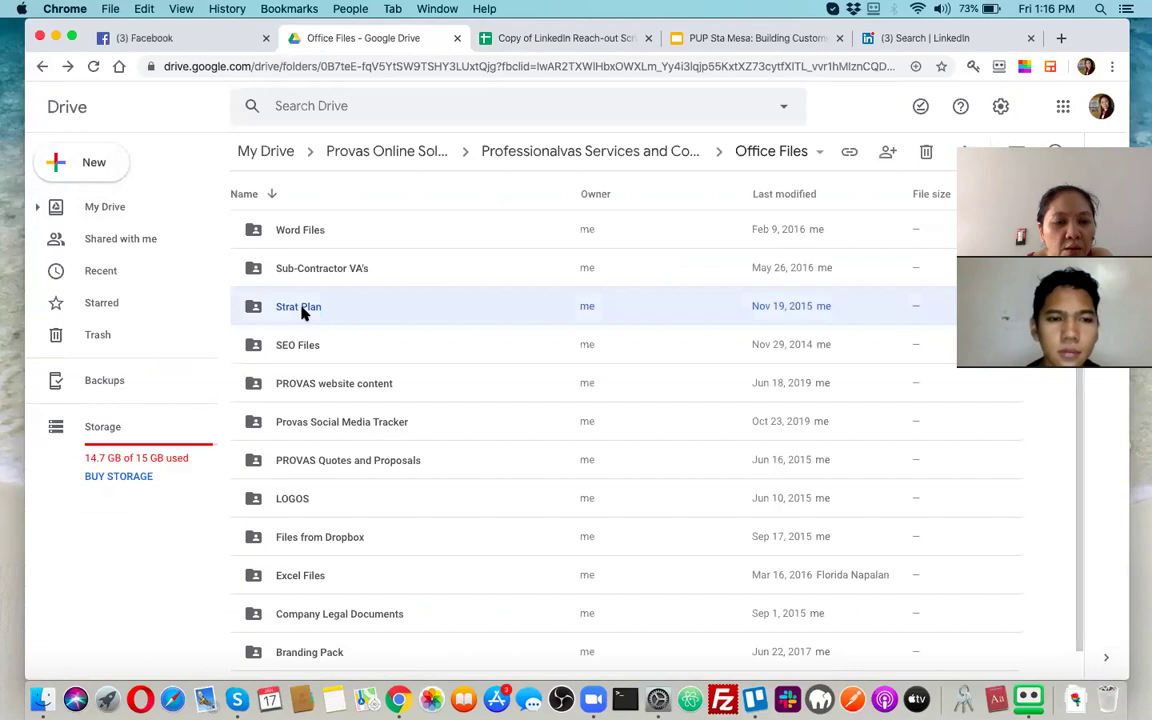
double_click(300, 307)
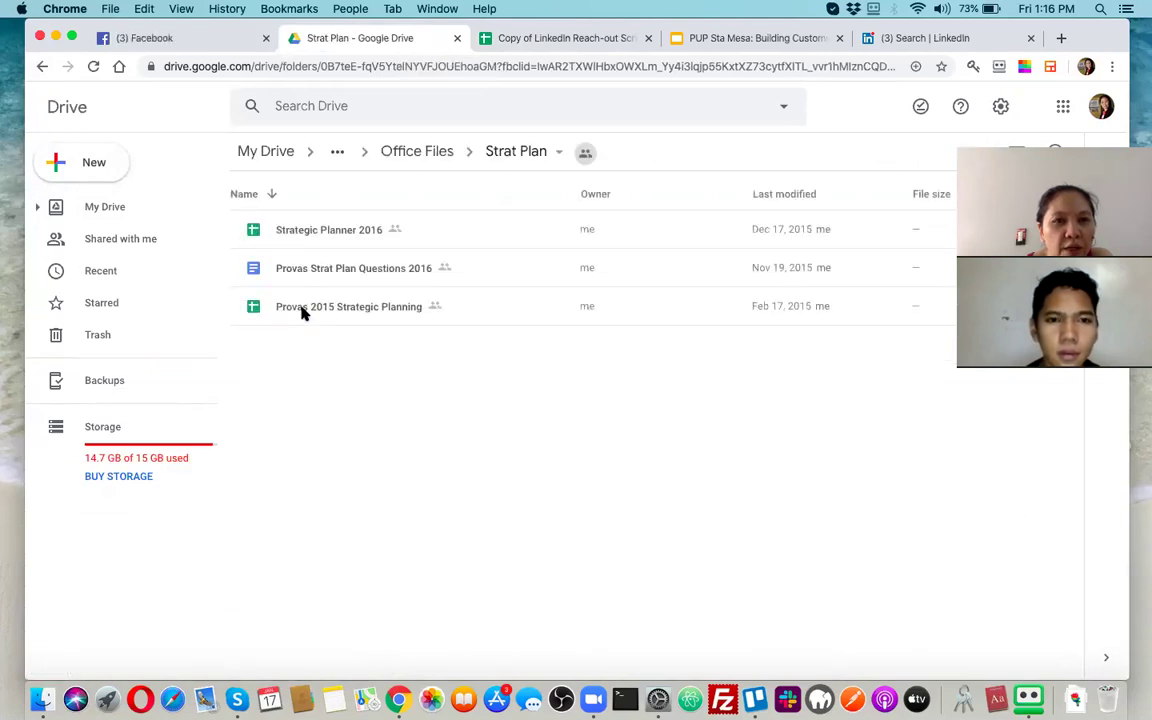
click(43, 67)
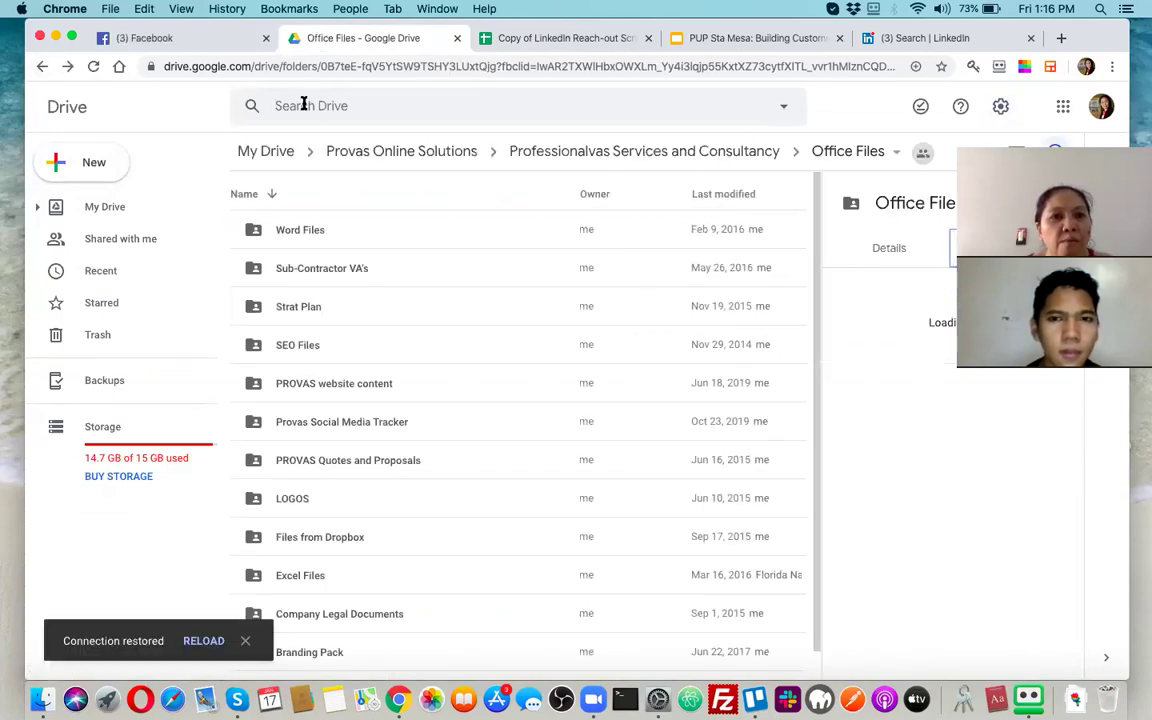
Step: Search Google Drive for "marketing tracker" and open the Daily Marketing Tracker spreadsheet
click(304, 104)
text(marketing)
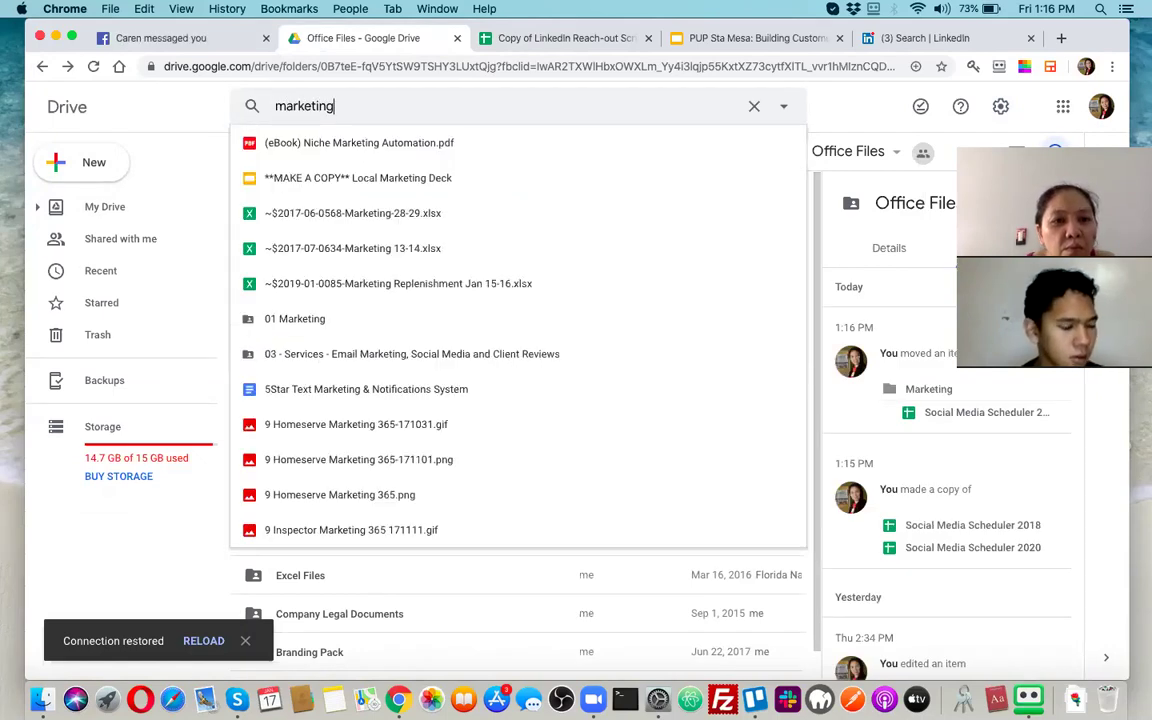
text( tracker)
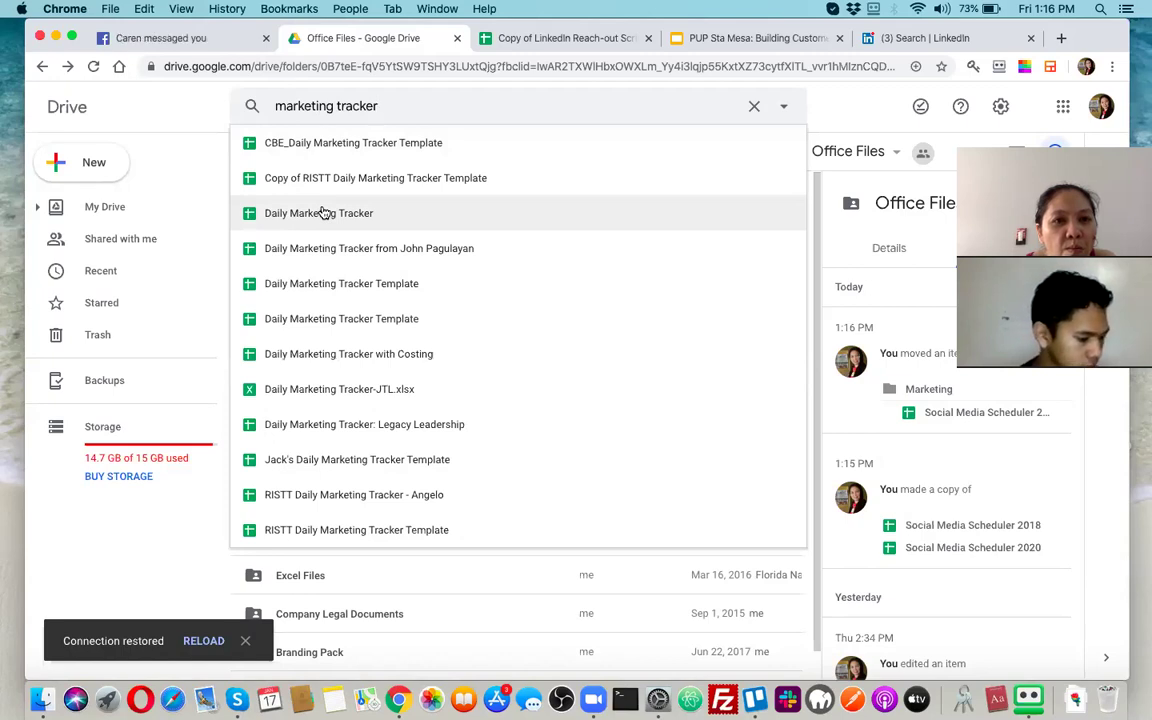
click(322, 213)
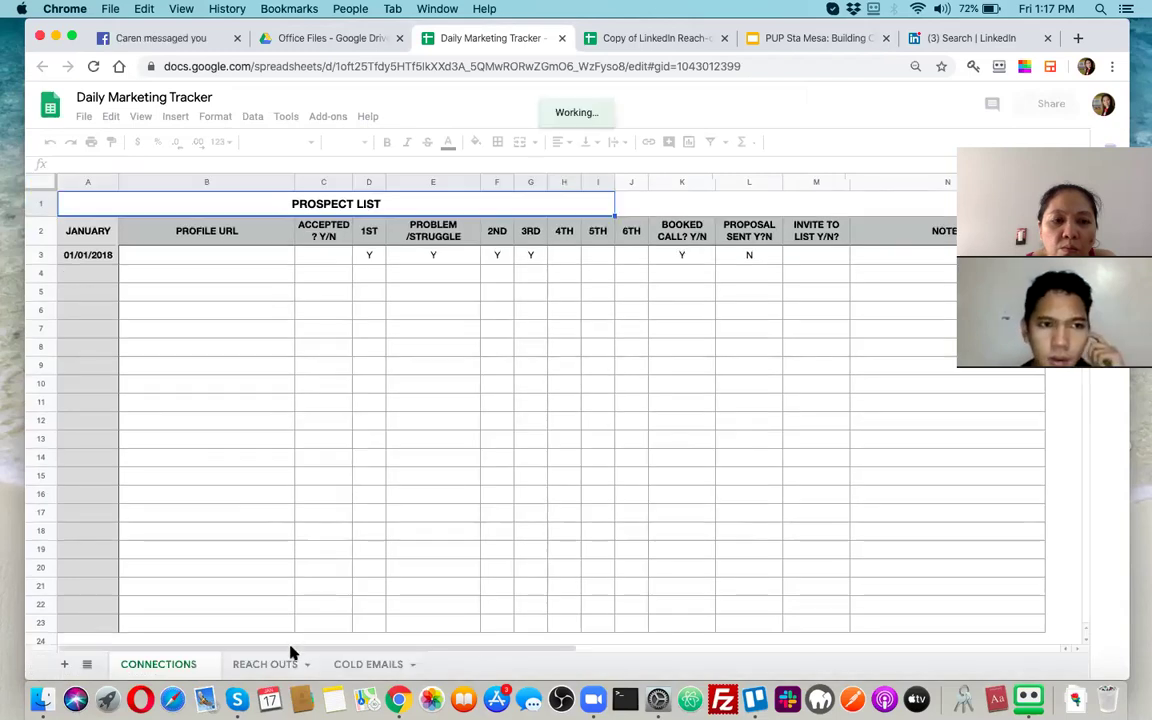
Step: Look through the REACH OUTS, COLD EMAILS and CONNECTIONS sheets of the Daily Marketing Tracker
click(265, 665)
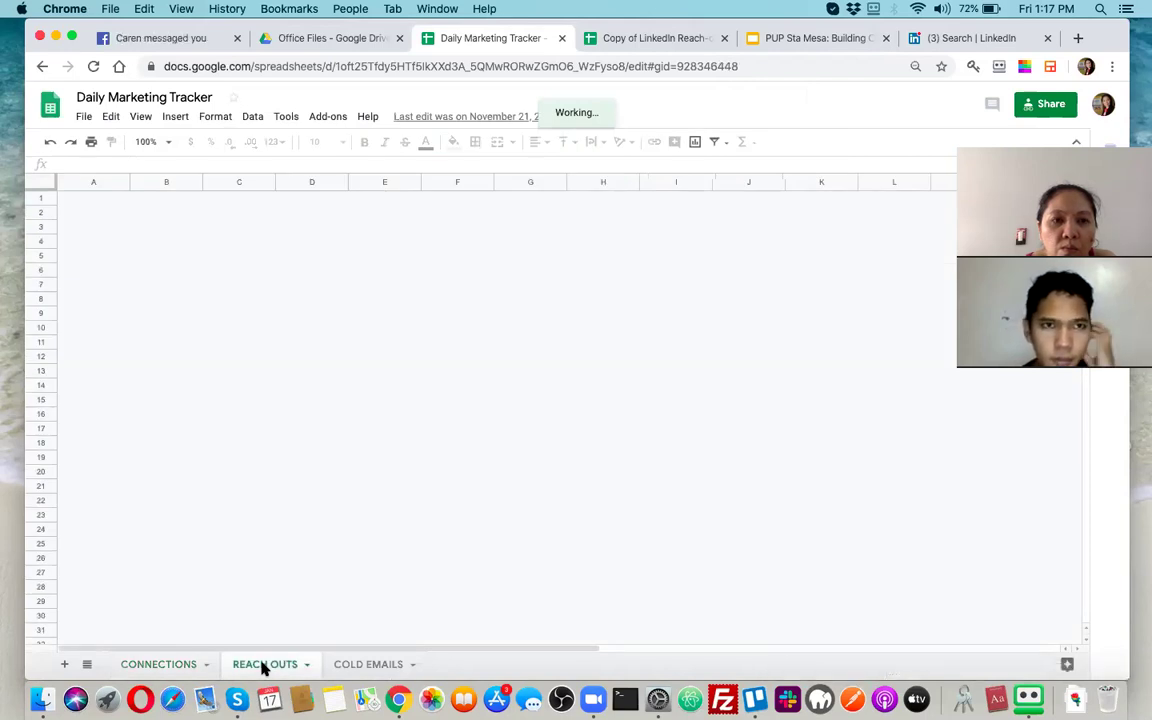
click(293, 460)
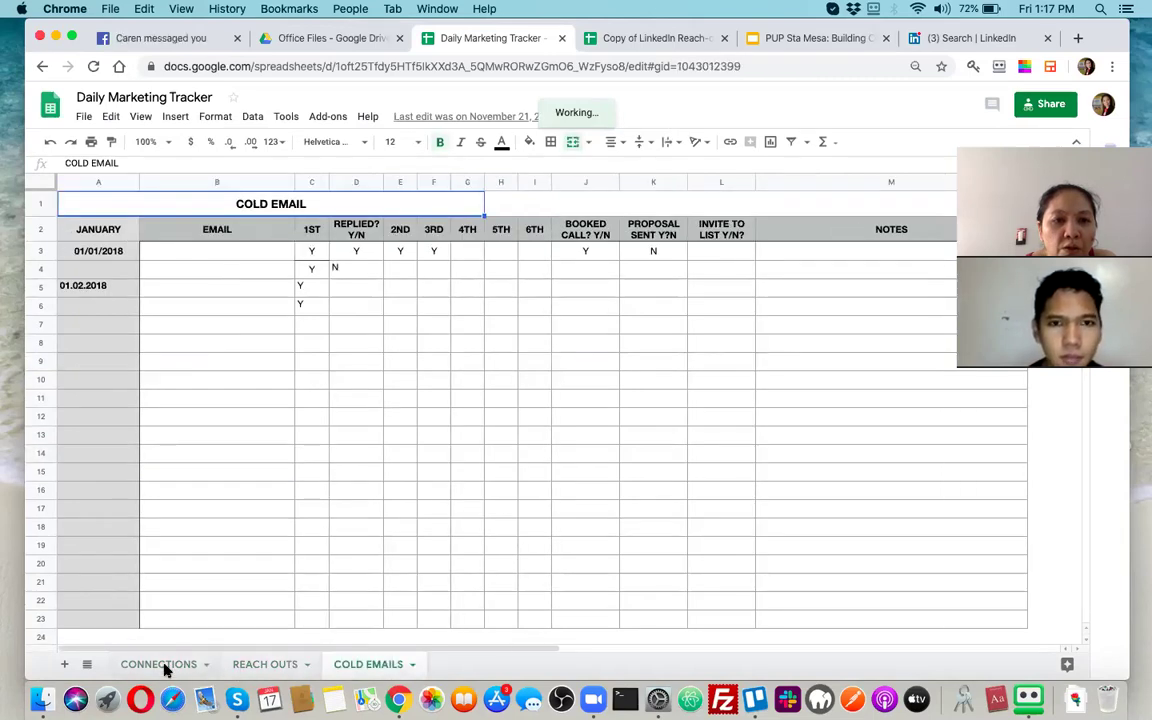
click(160, 664)
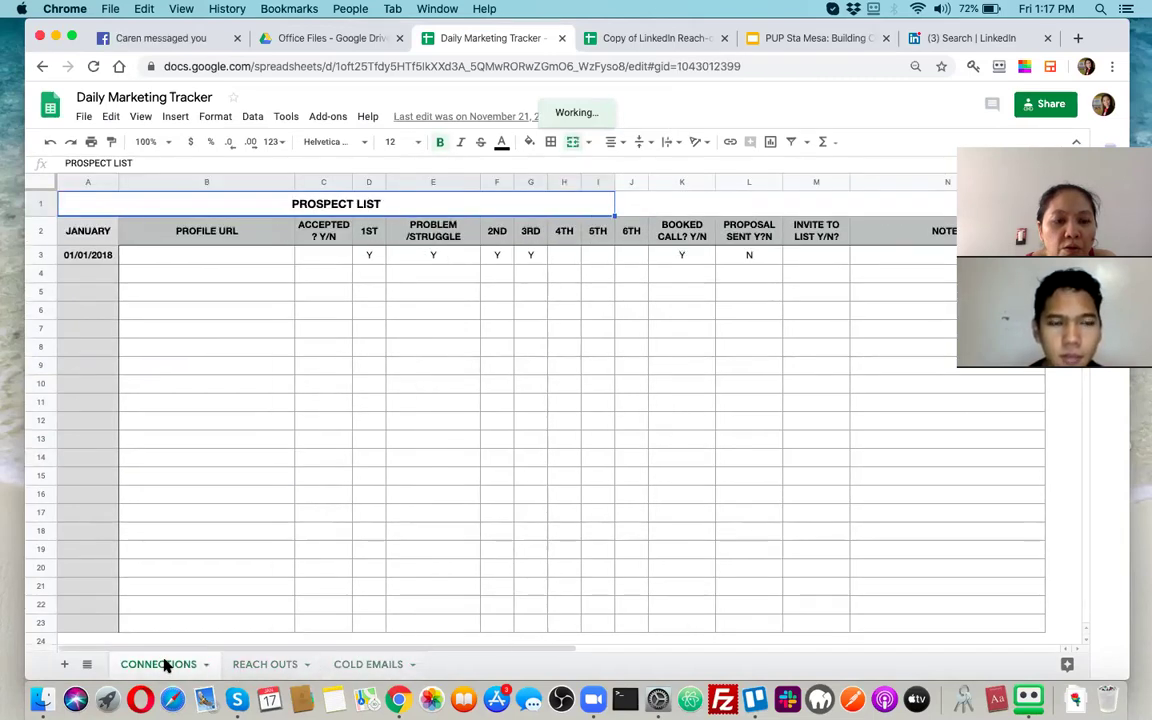
click(197, 315)
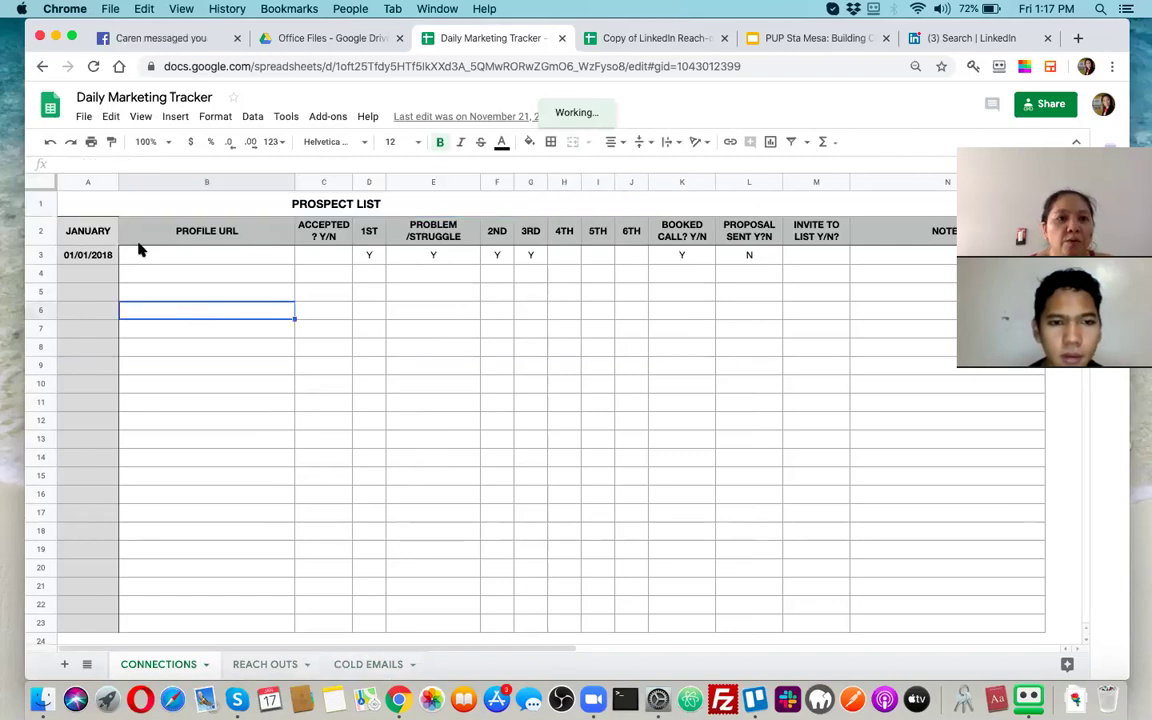
Step: Try to copy the entire CONNECTIONS sheet into the owner's Connects sheet of Copy of LinkedIn Reach-out Script
click(42, 180)
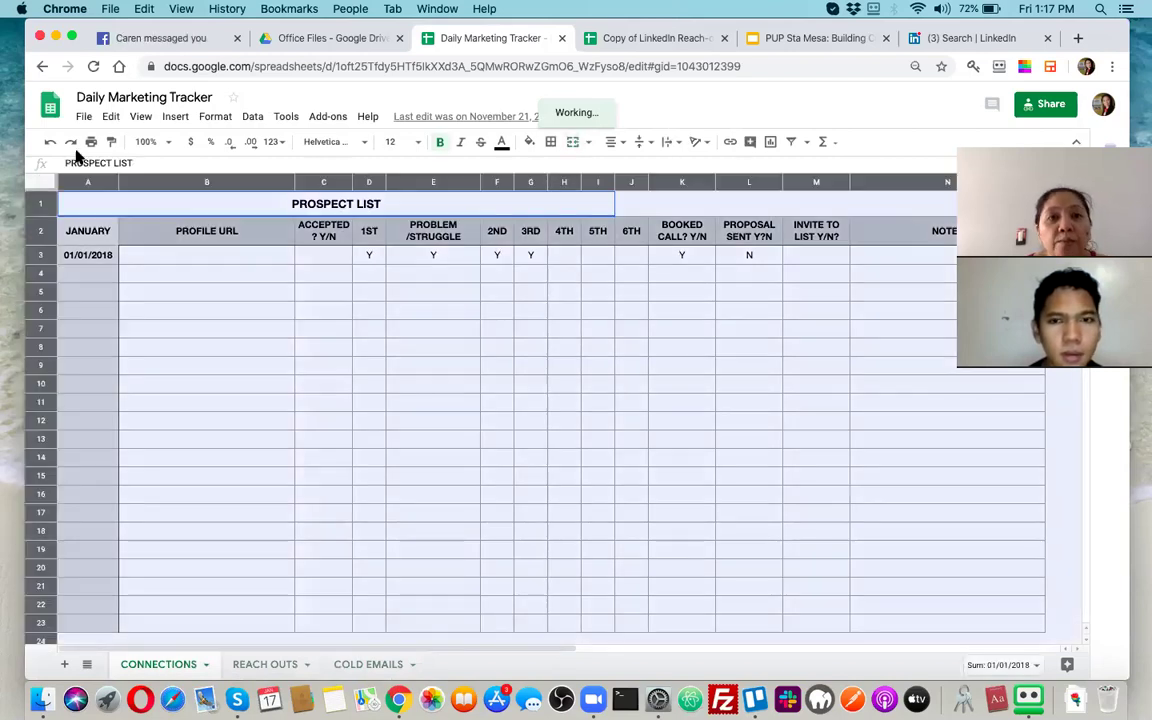
click(648, 38)
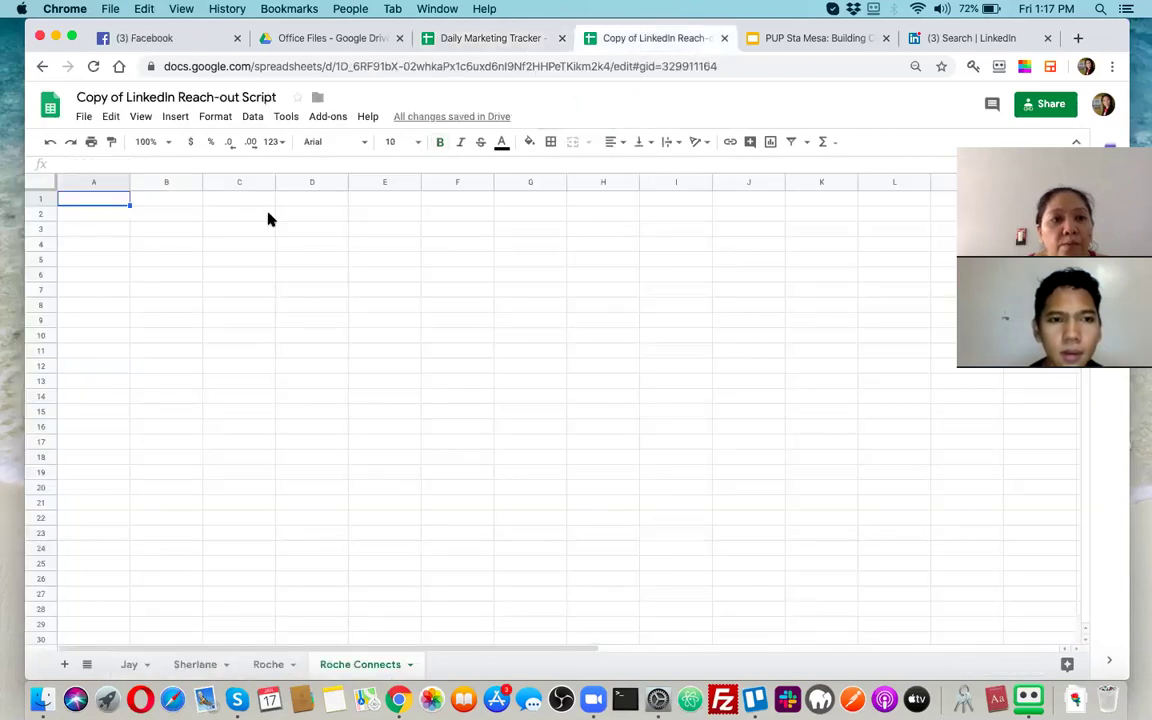
text(Hi, Tracey,  I'm looking to expand my network of women online entrepreneurs, would you be open to connecting?  Roche)
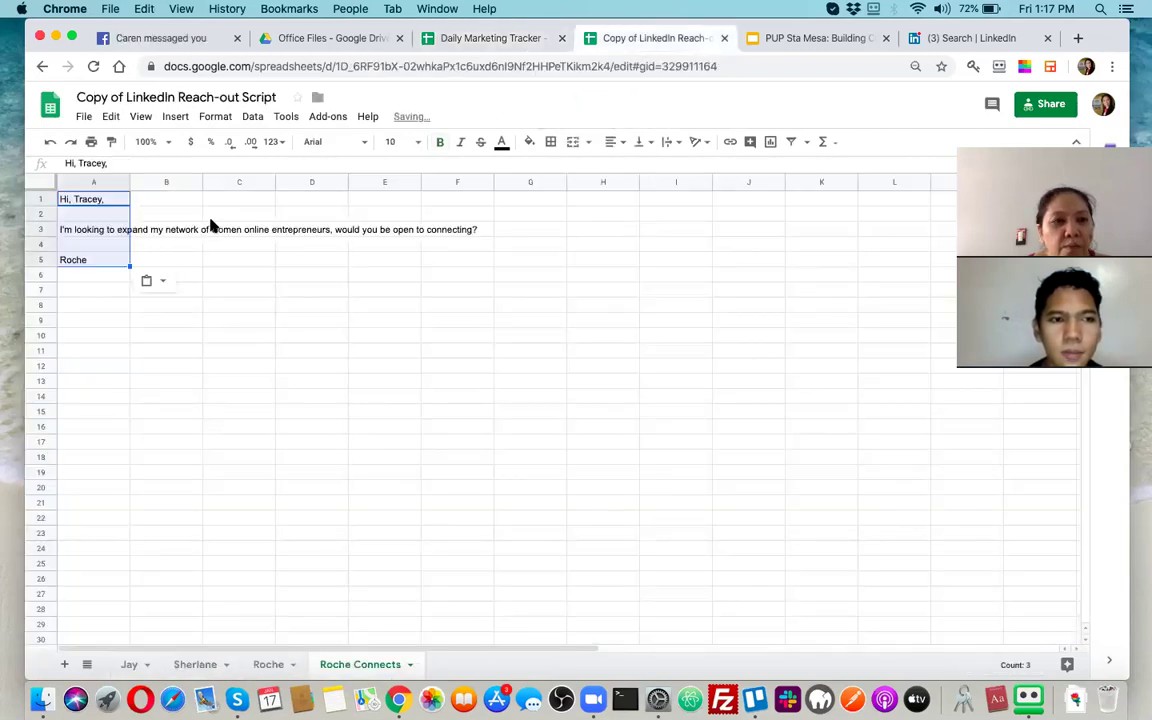
click(466, 40)
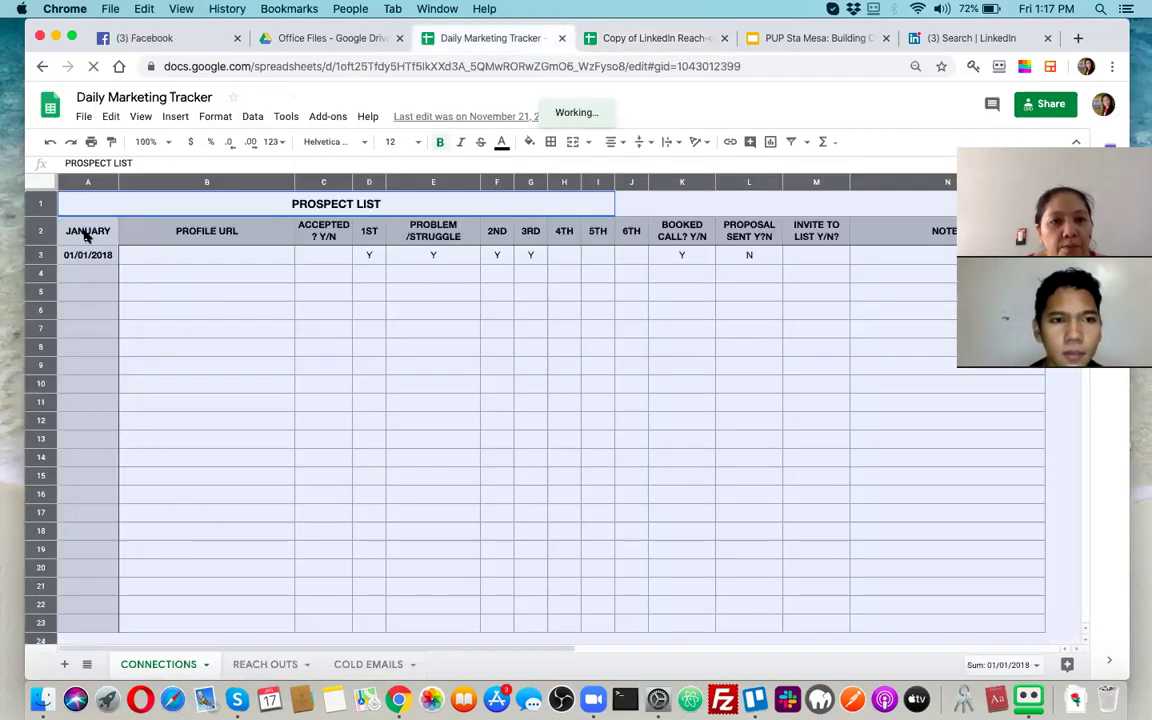
click(646, 40)
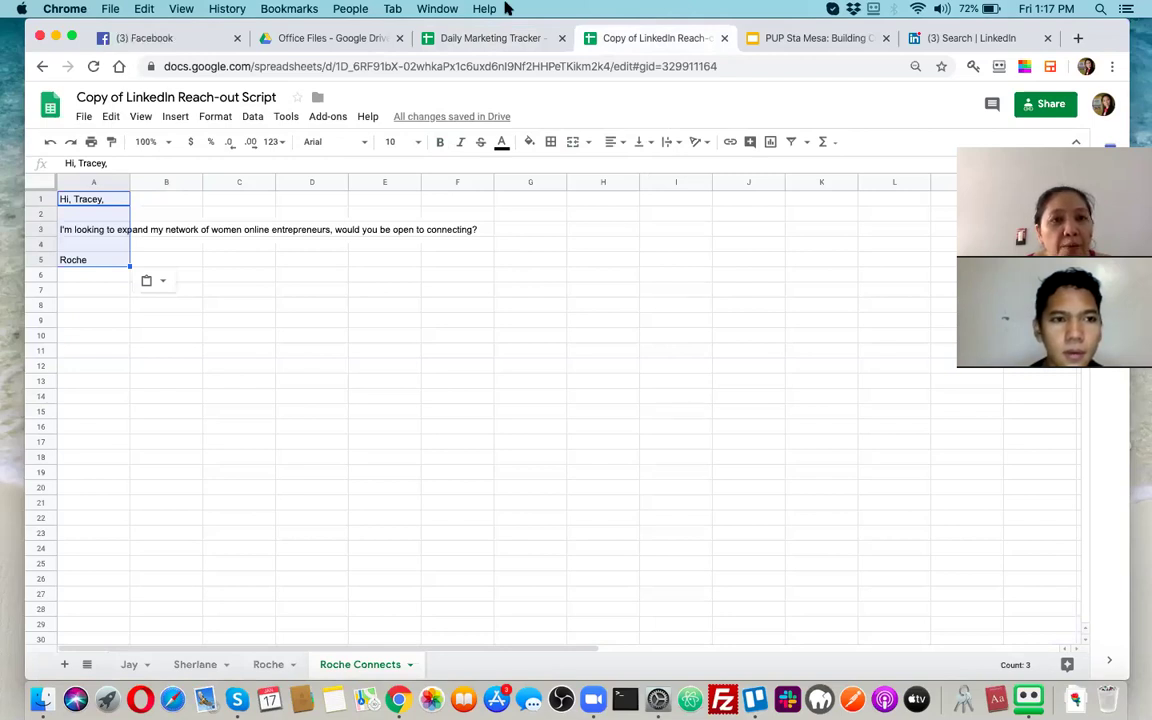
Step: Copy the PROSPECT LIST table from the CONNECTIONS sheet into the owner's Connects sheet at cell A1 and close the Daily Marketing Tracker
click(460, 38)
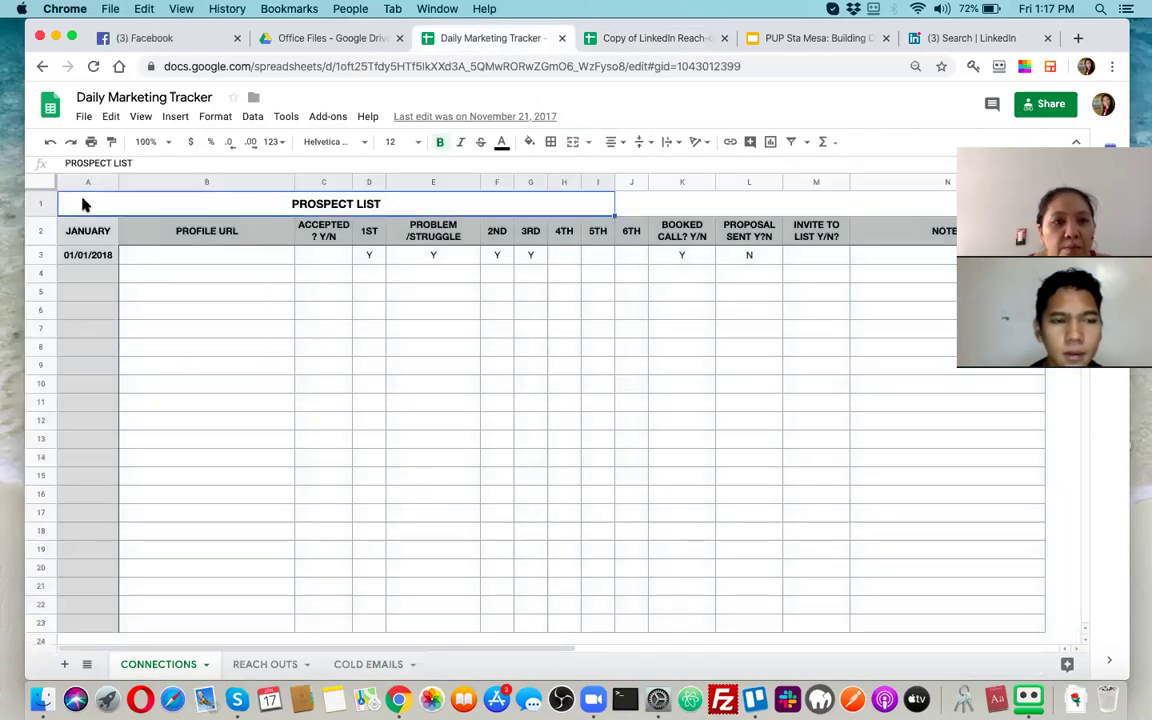
key(shift+Right)
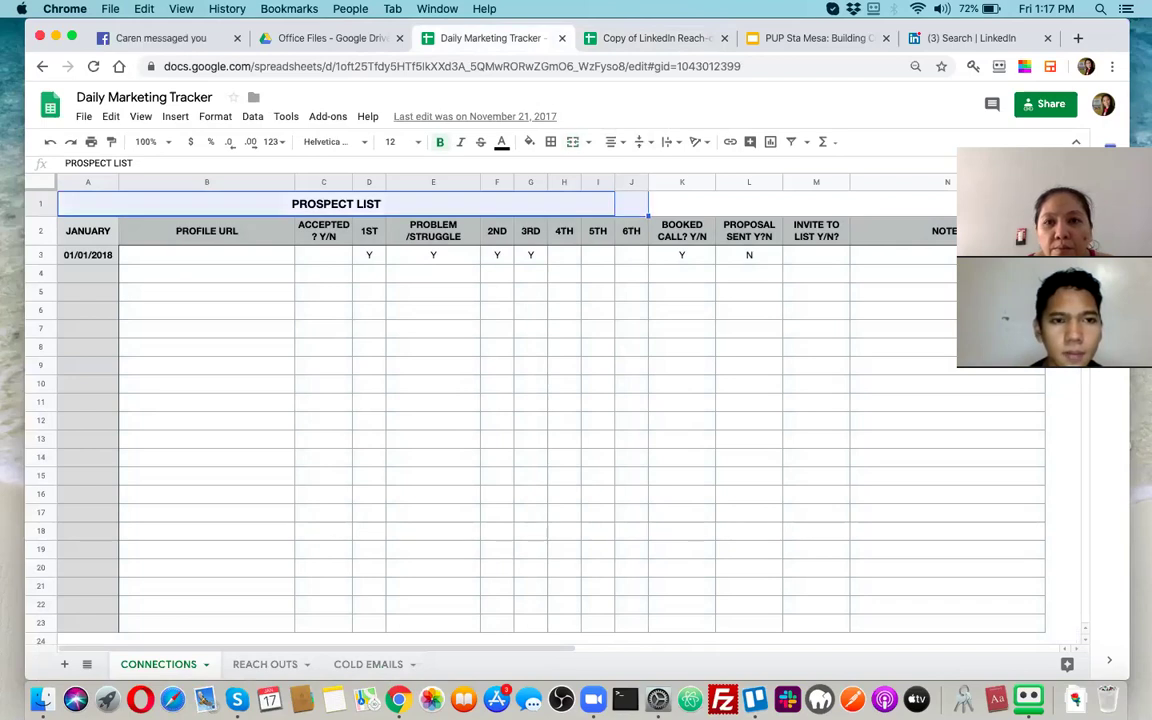
key(ctrl+shift+Right)
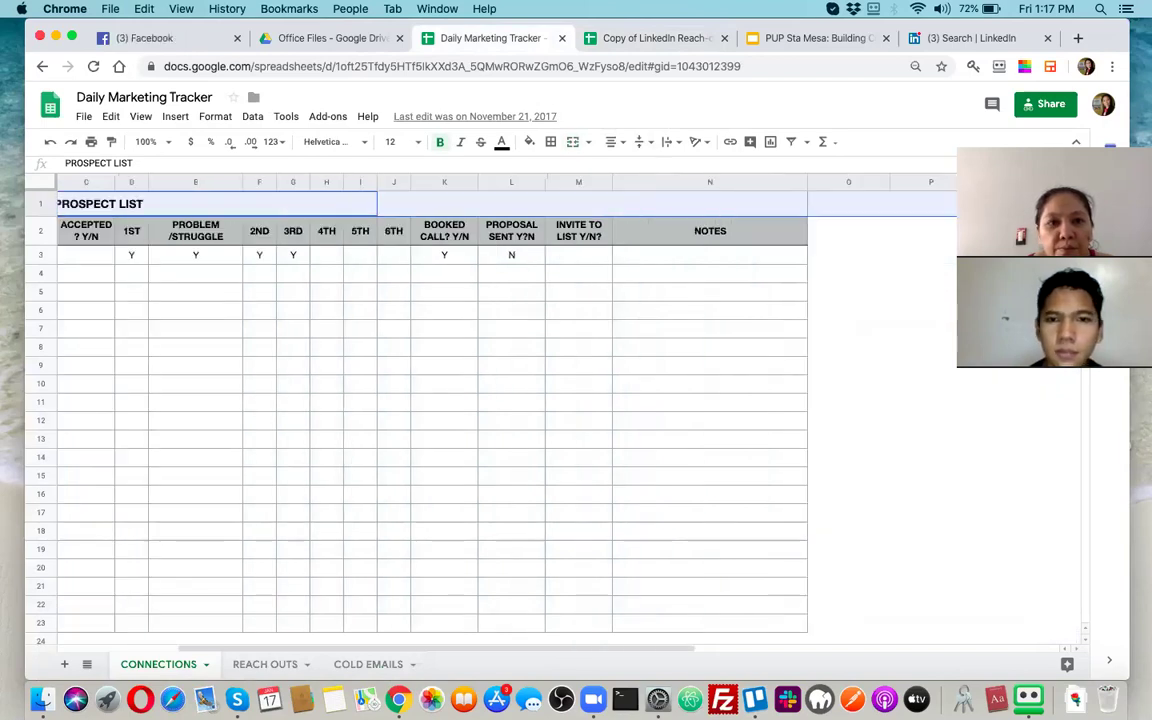
key(shift+Down)
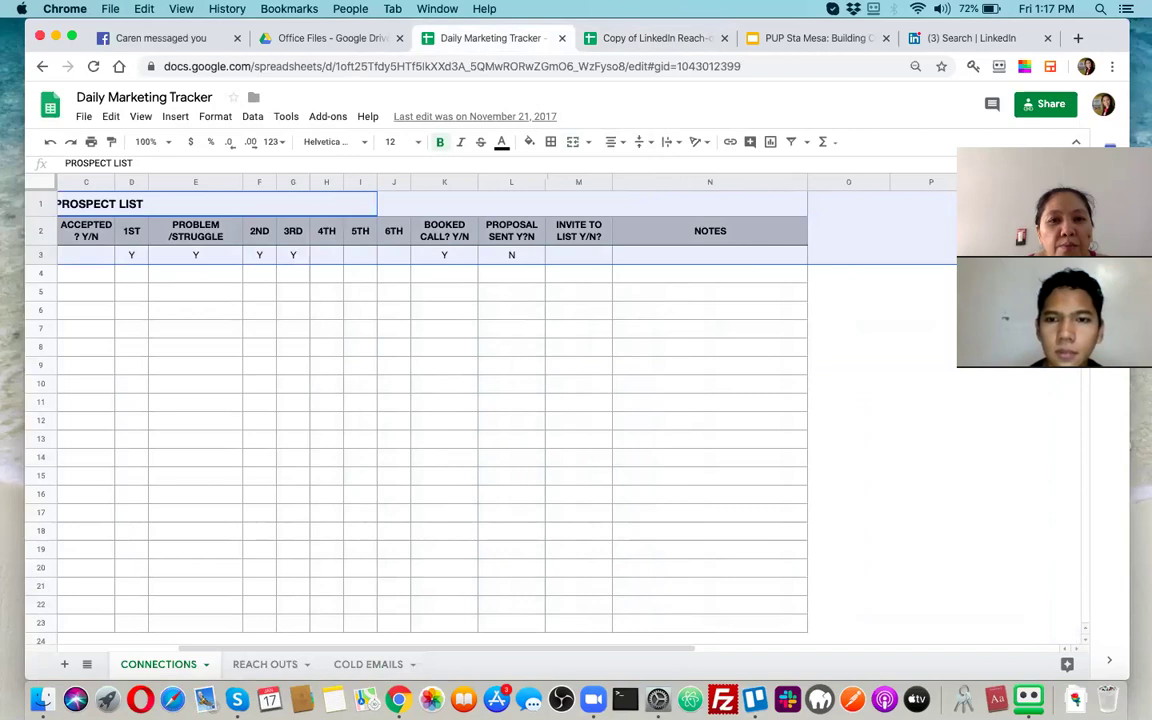
key(super+c)
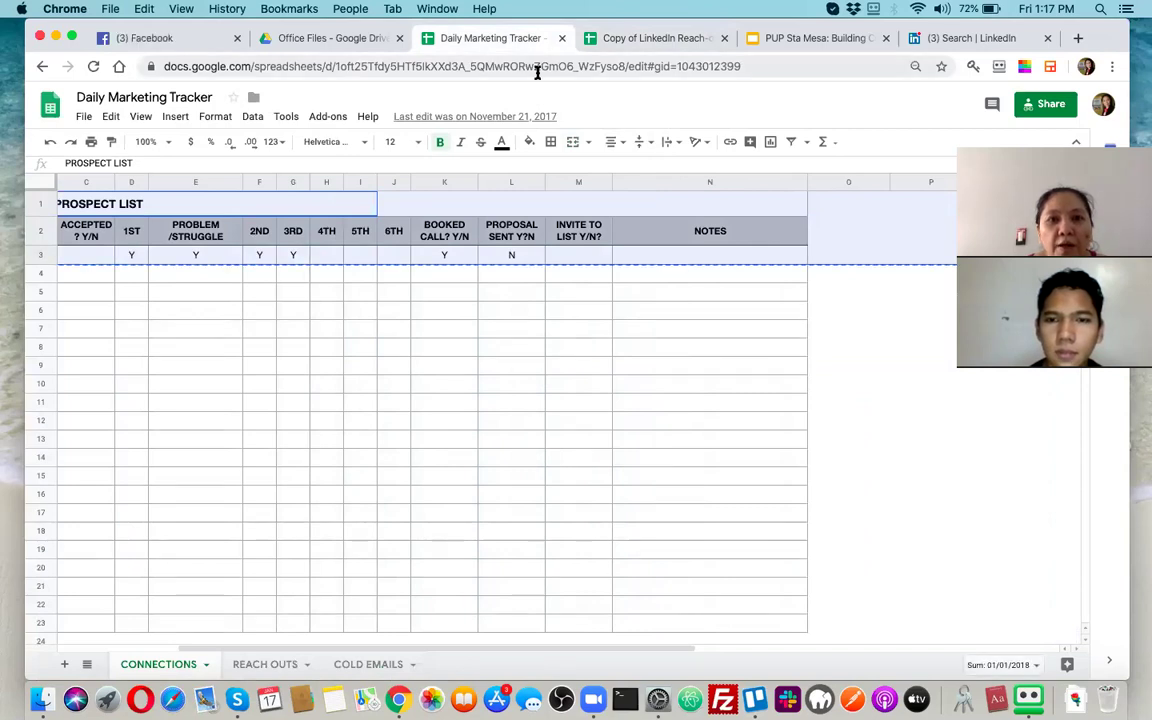
click(632, 38)
key(super+v)
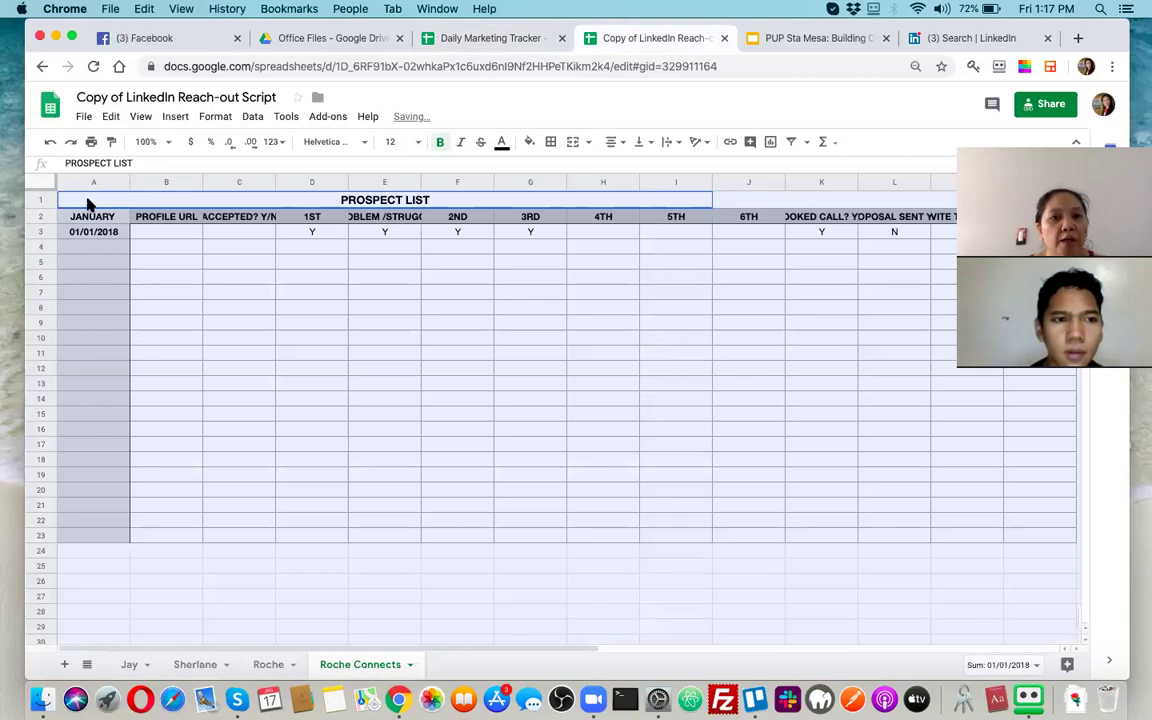
click(459, 38)
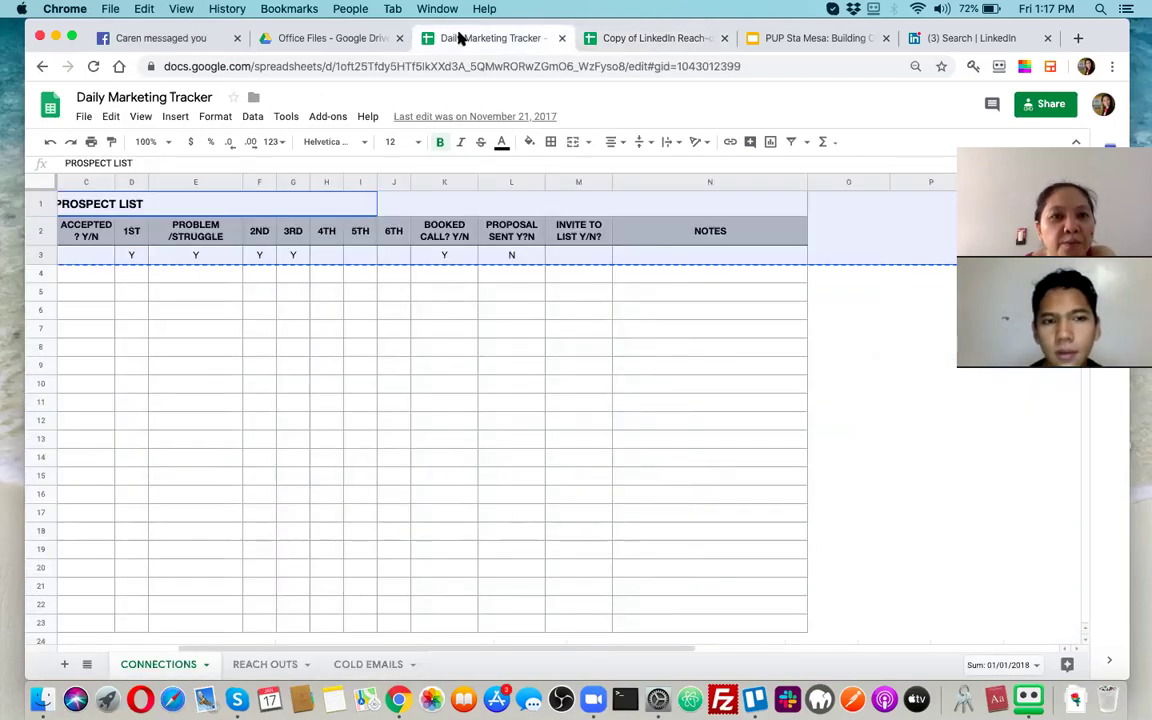
click(562, 39)
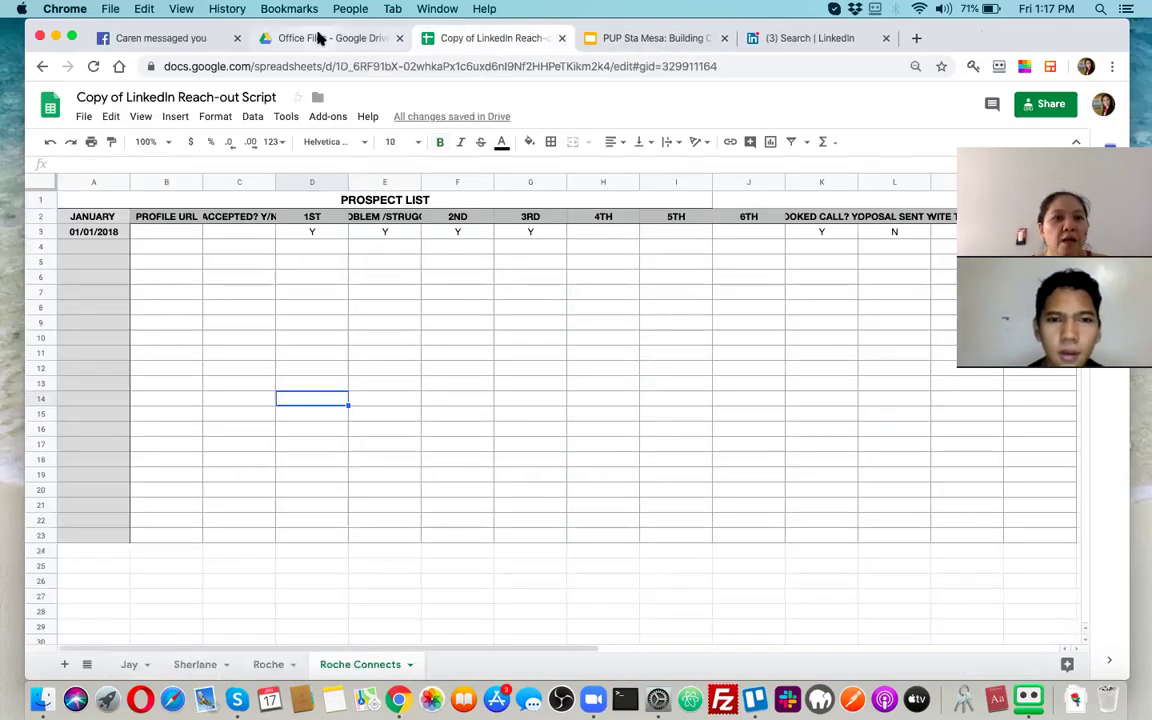
Step: Search Google Drive for "marketing tracker" and open the Daily Marketing Tracker spreadsheet whose title includes its author's name
click(287, 39)
click(353, 105)
key(shift+Left)
key(shift+Left)
key(shift+Left)
key(shift+Left)
key(shift+Left)
key(shift+Left)
key(shift+Left)
key(shift+Left)
key(shift+Left)
key(shift+Left)
key(shift+Left)
key(shift+Left)
key(shift+Left)
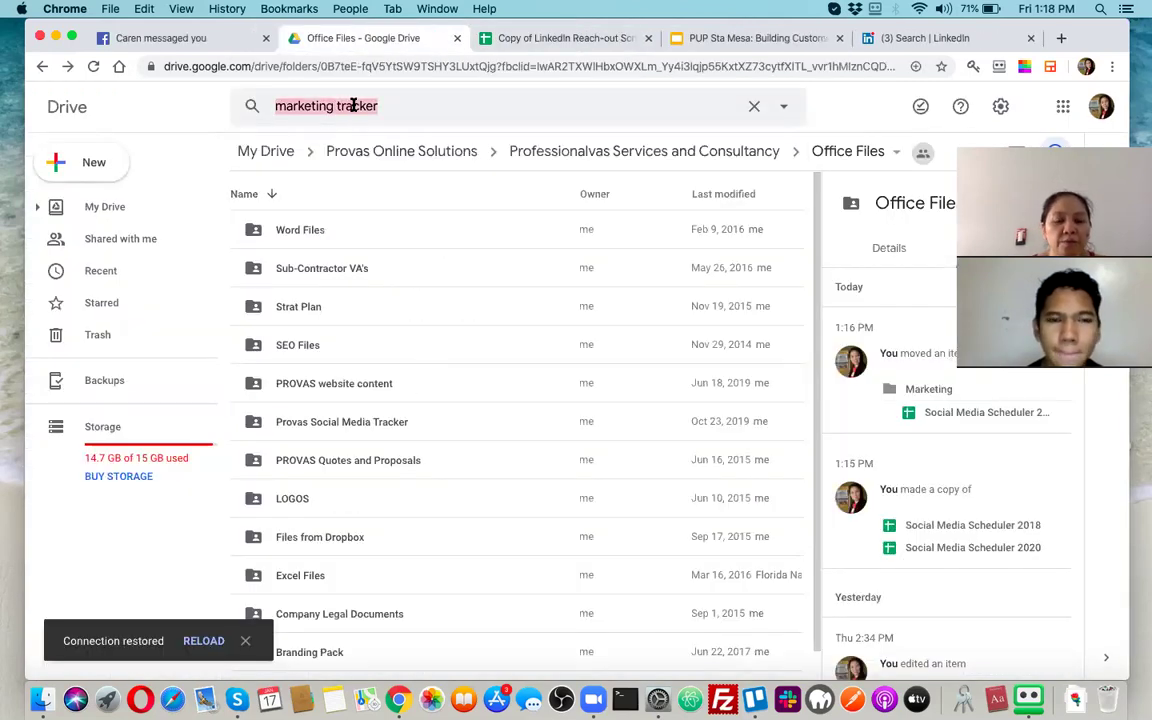
key(Left)
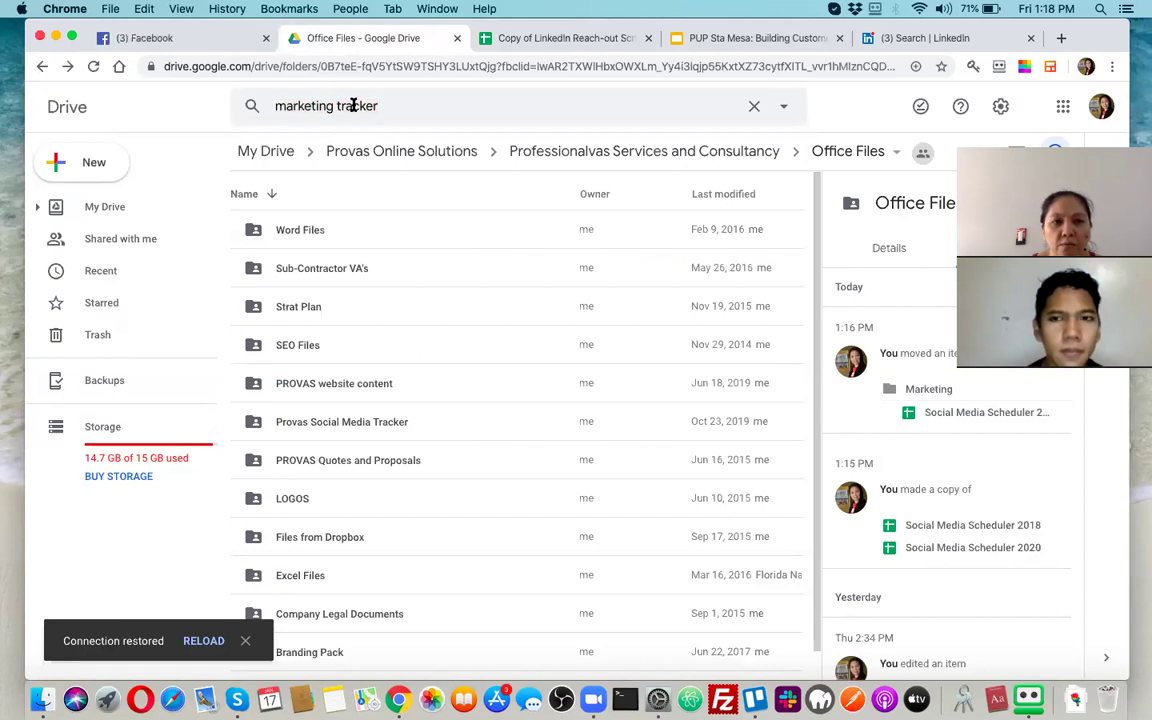
key(End)
key(BackSpace)
text(r)
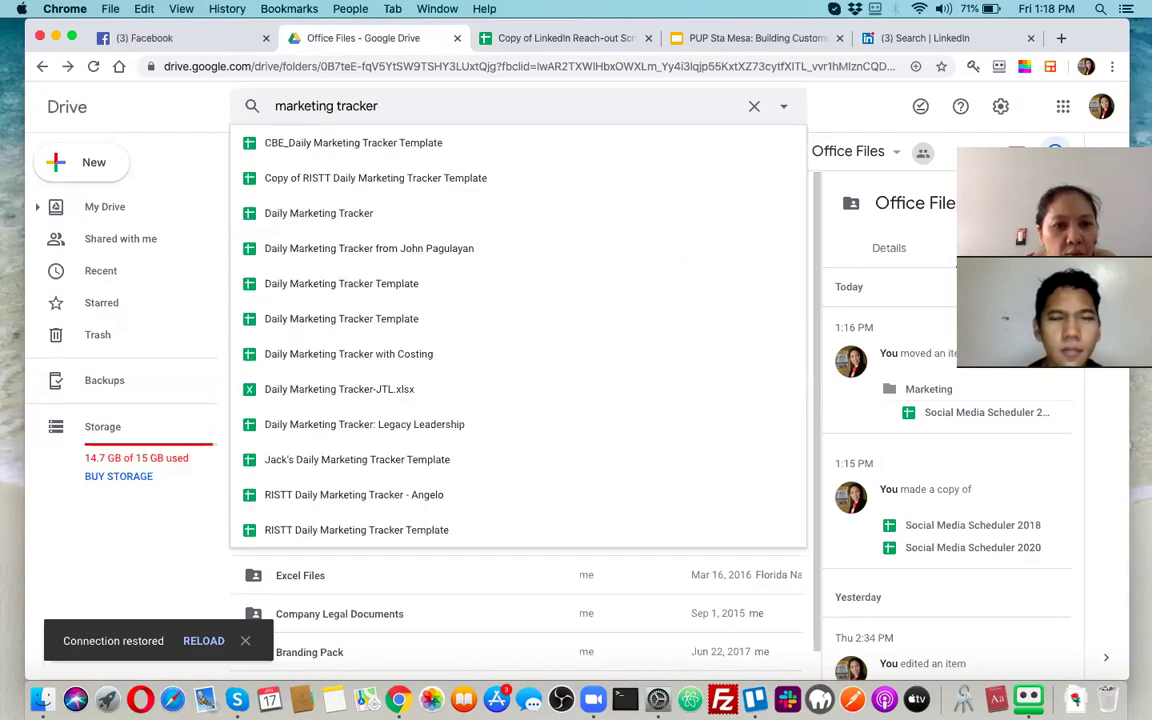
click(352, 249)
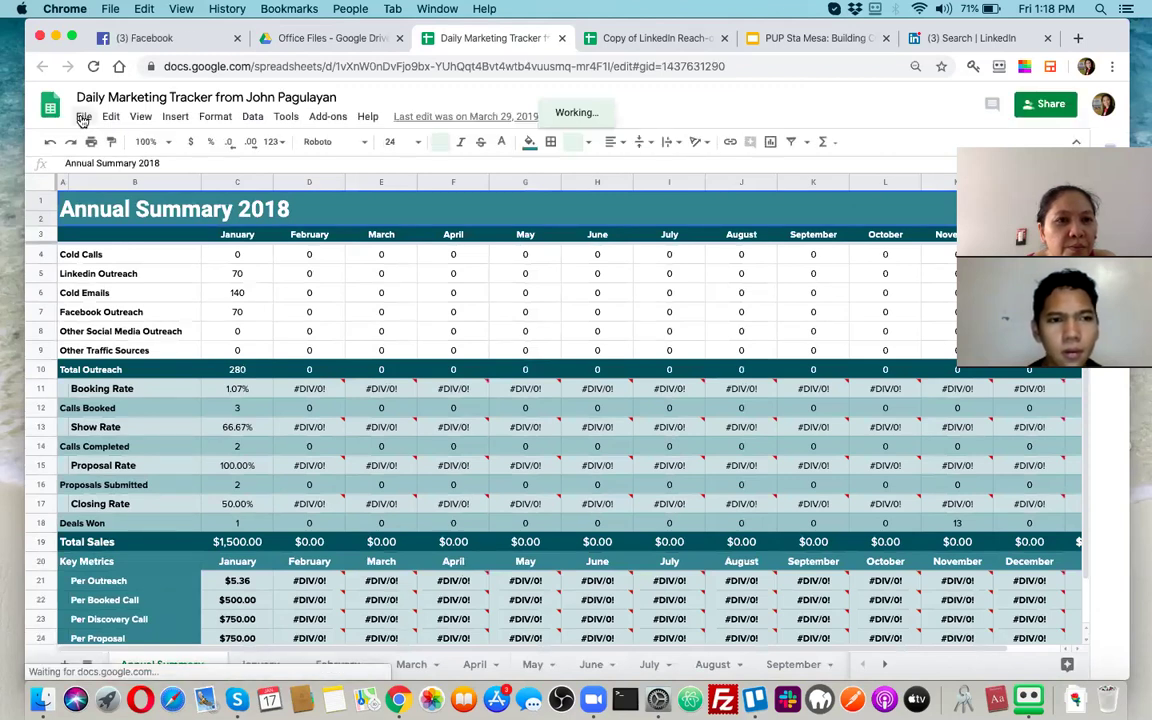
Step: Start a copy of the spreadsheet and set the copy's name to "Daily Marketing Tracker 2020"
click(83, 117)
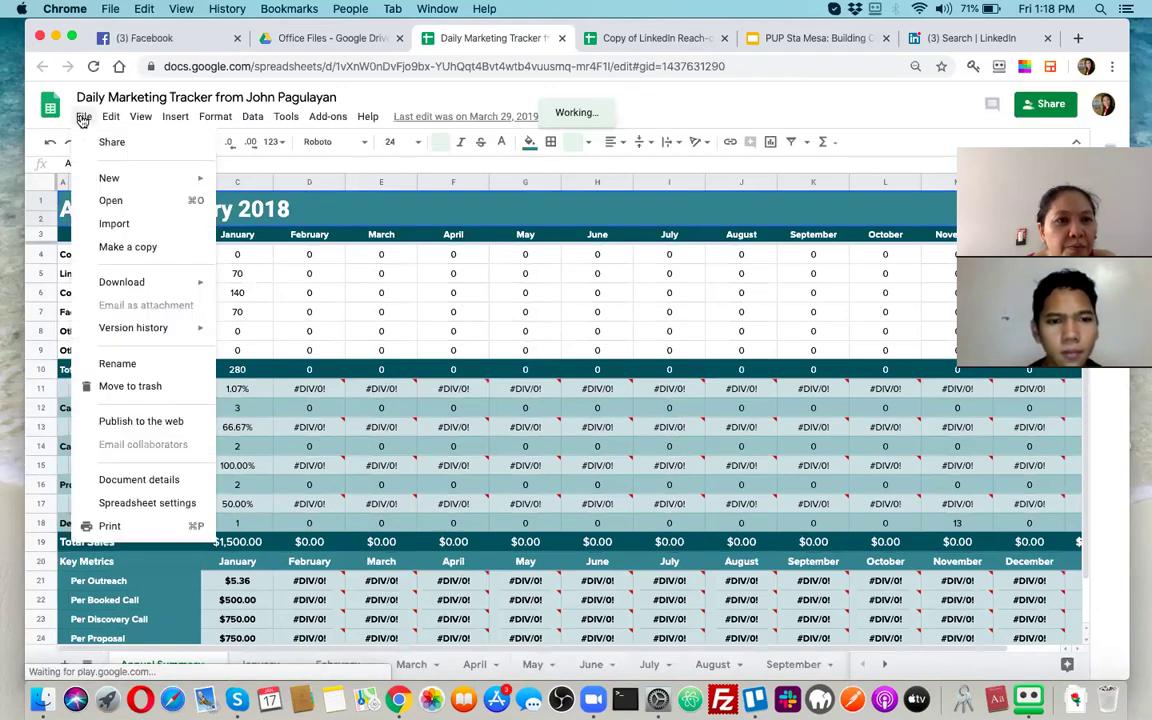
click(116, 248)
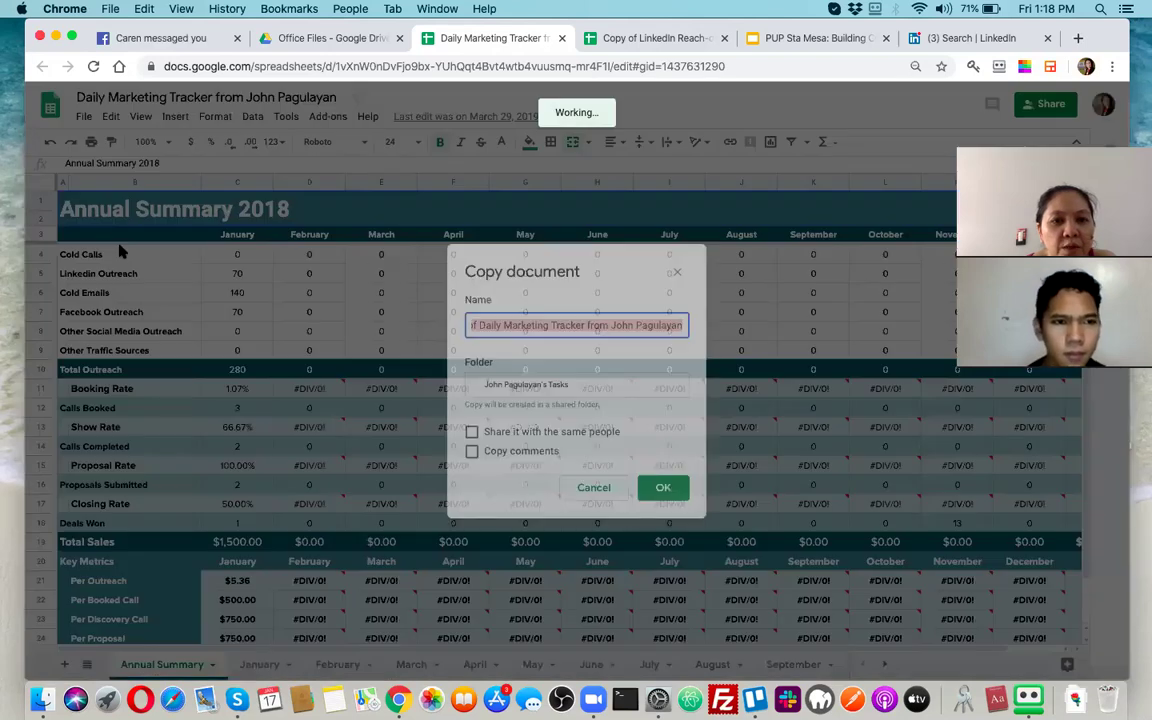
key(Left)
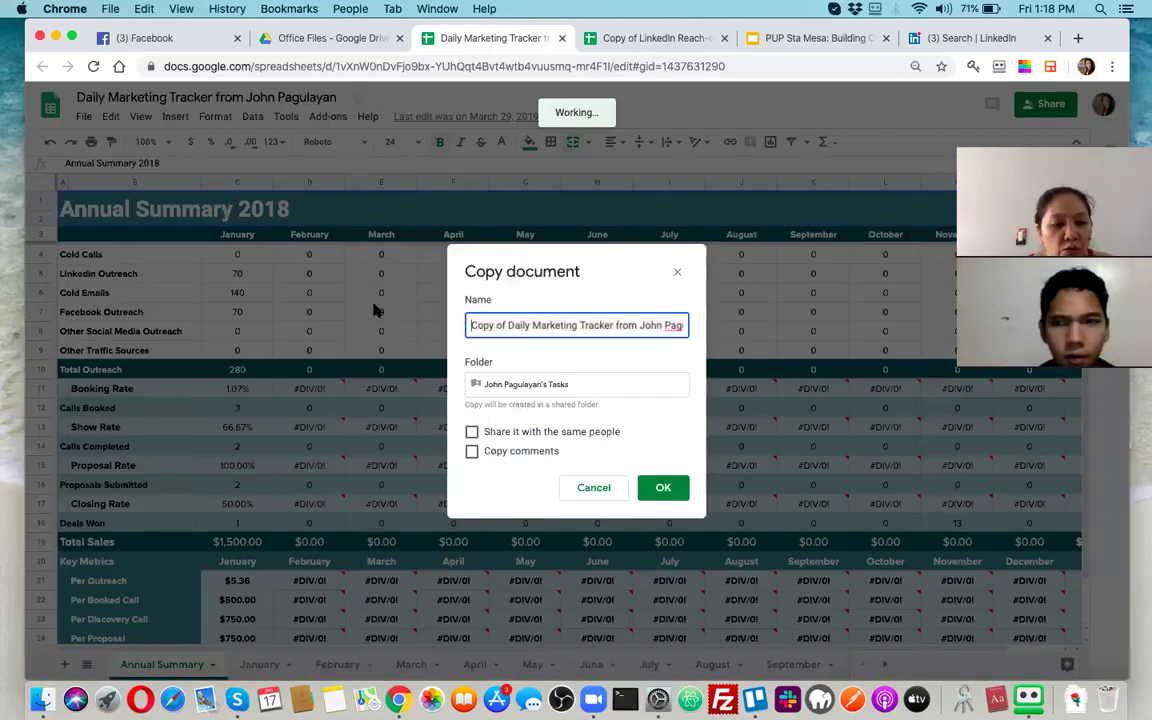
key(alt+shift+Right)
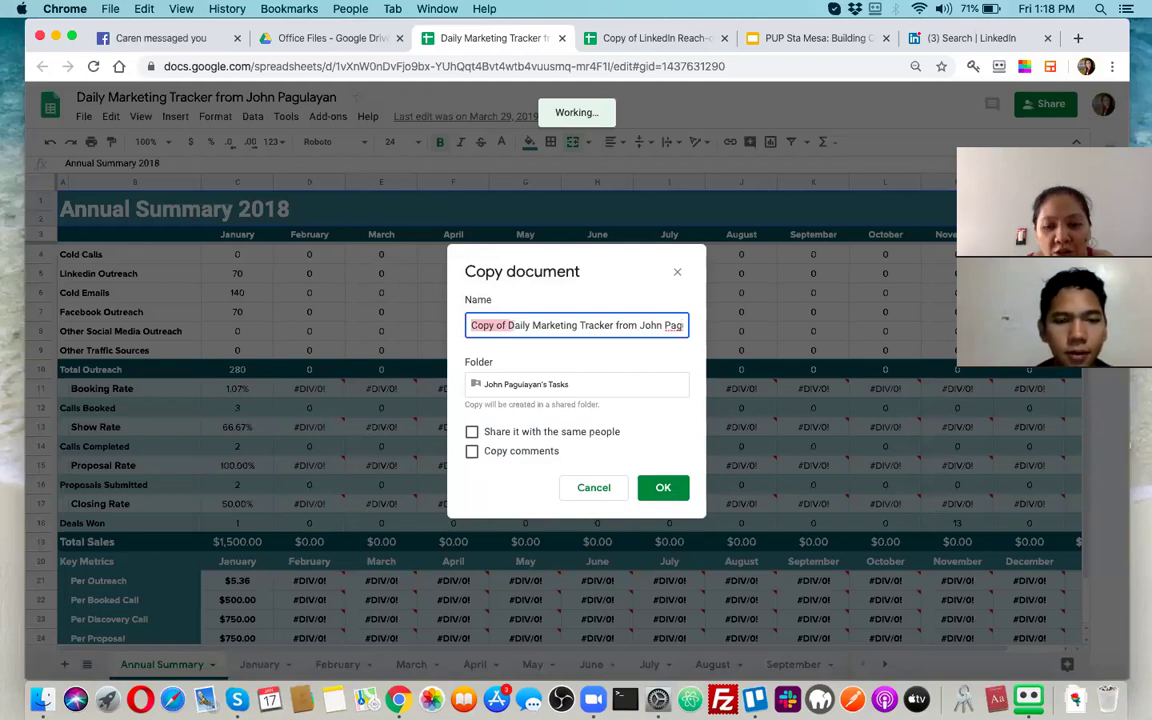
key(BackSpace)
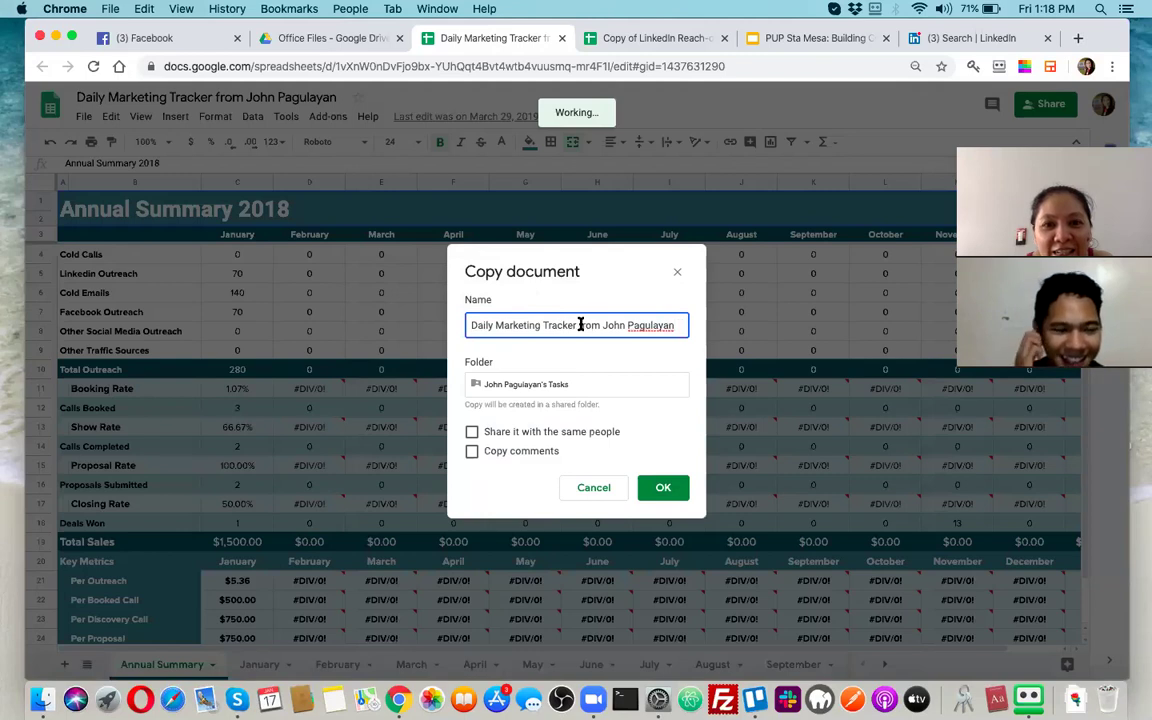
drag(580, 325, 682, 326)
key(BackSpace)
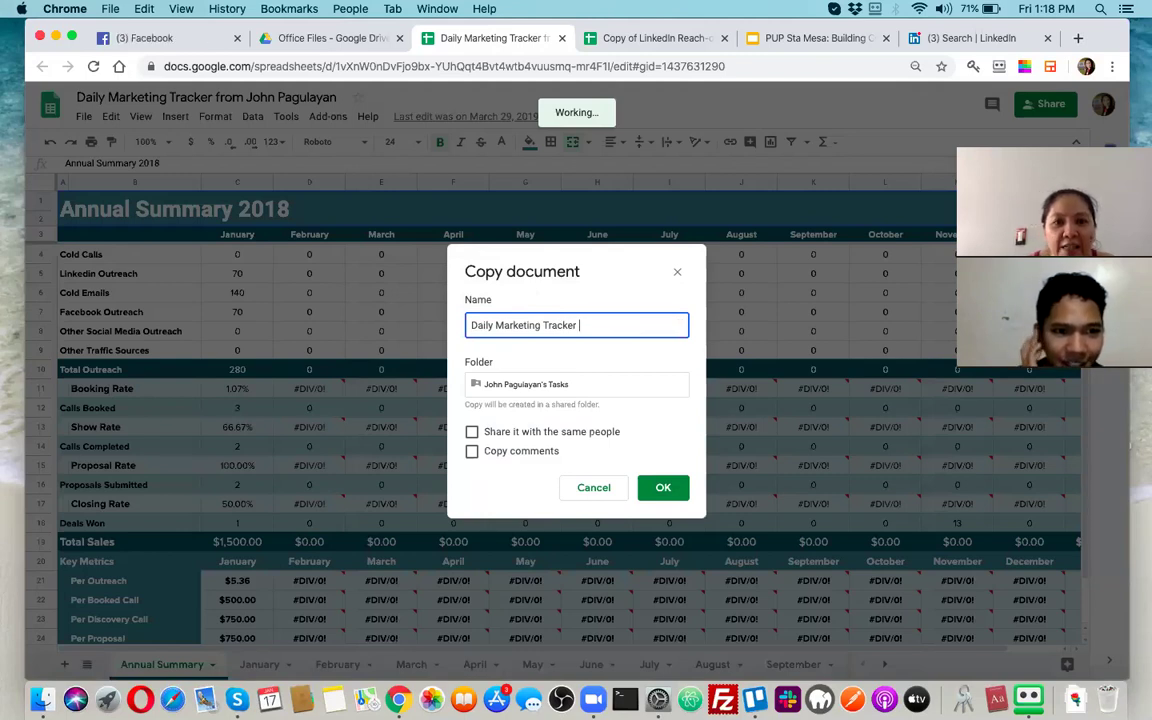
text(2020)
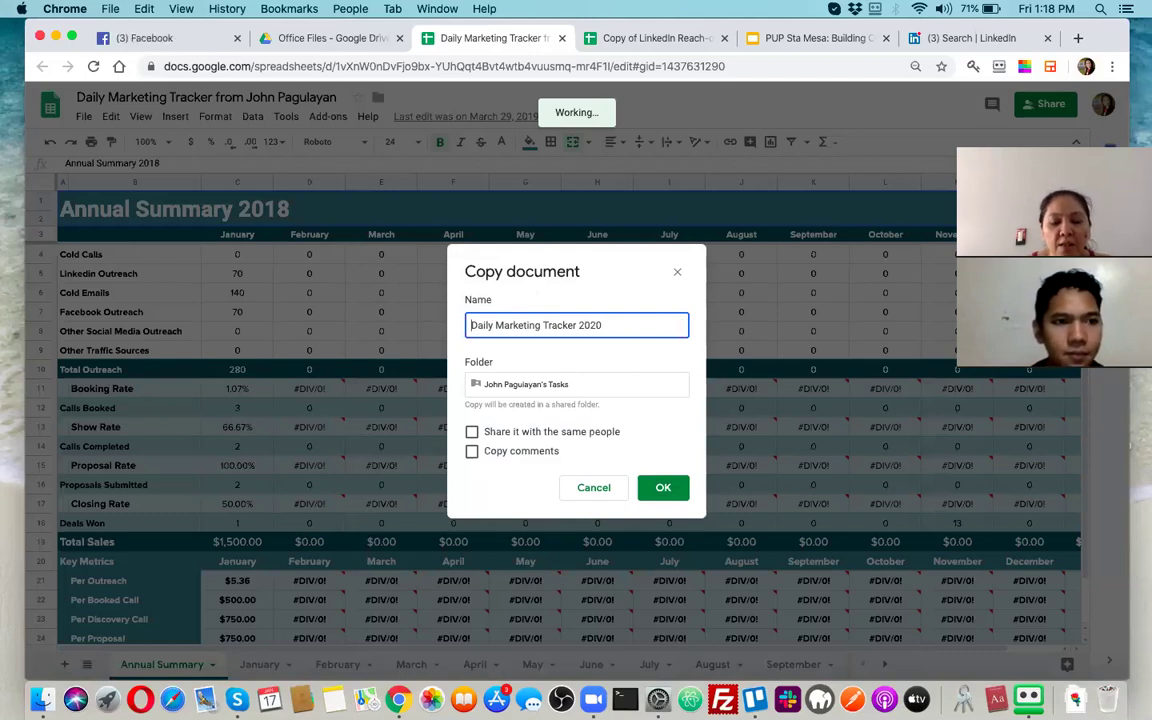
Step: Try the prefixes "Itemized" and "Cost of" in the copy's name, and remove the trial prefix and the word "Tracker"
click(470, 325)
text(Itemized)
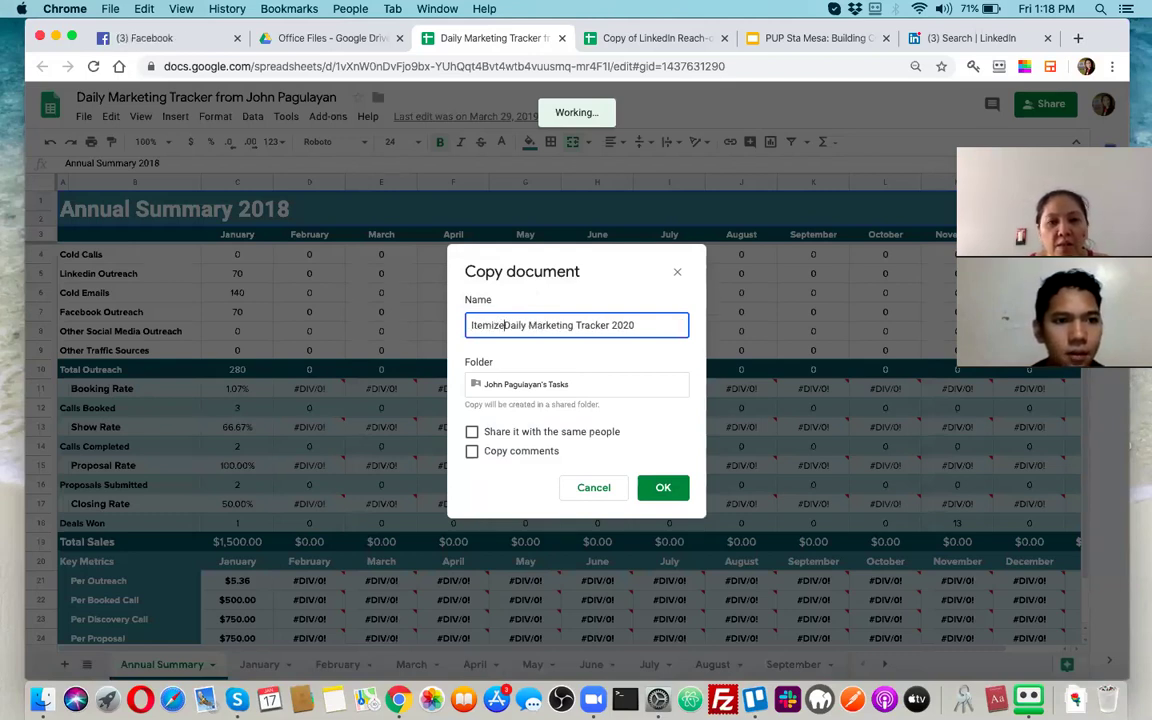
key(alt+shift+Left)
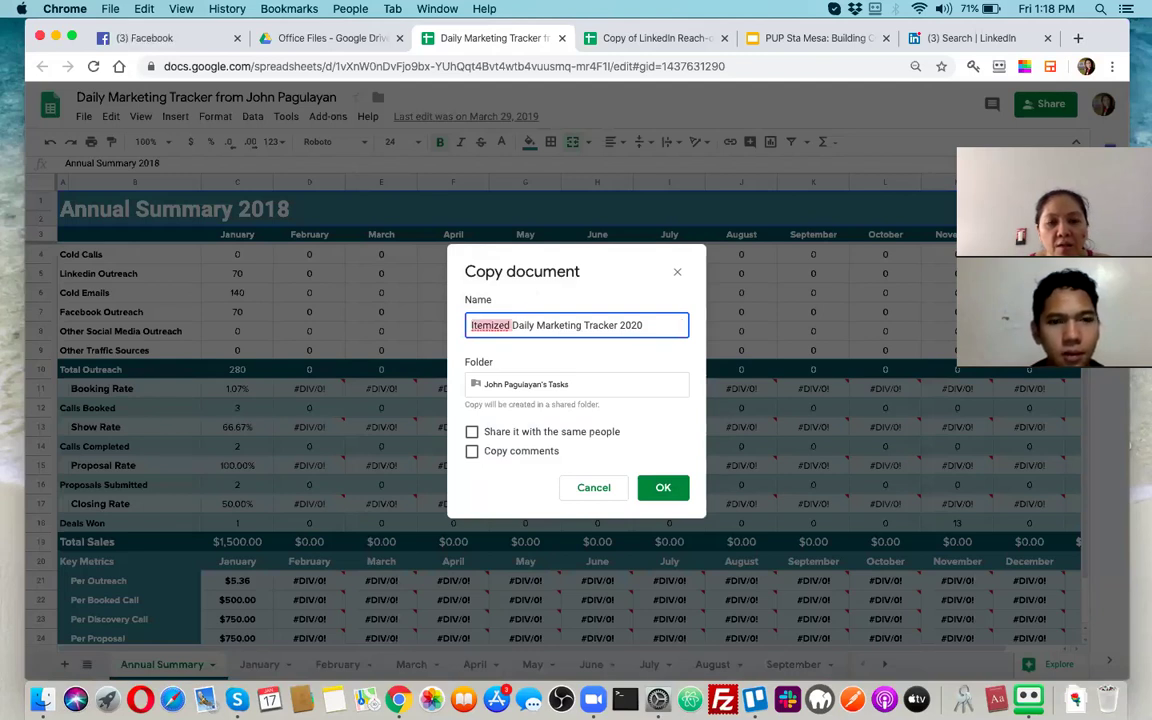
text(Cost )
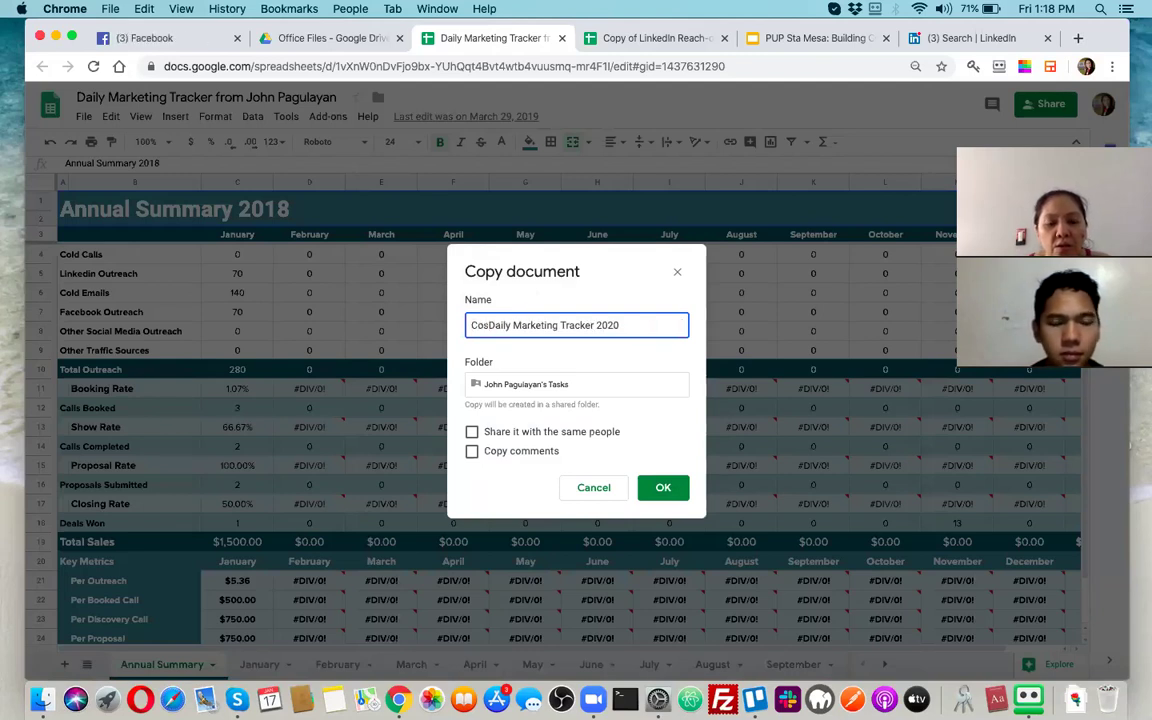
text(of)
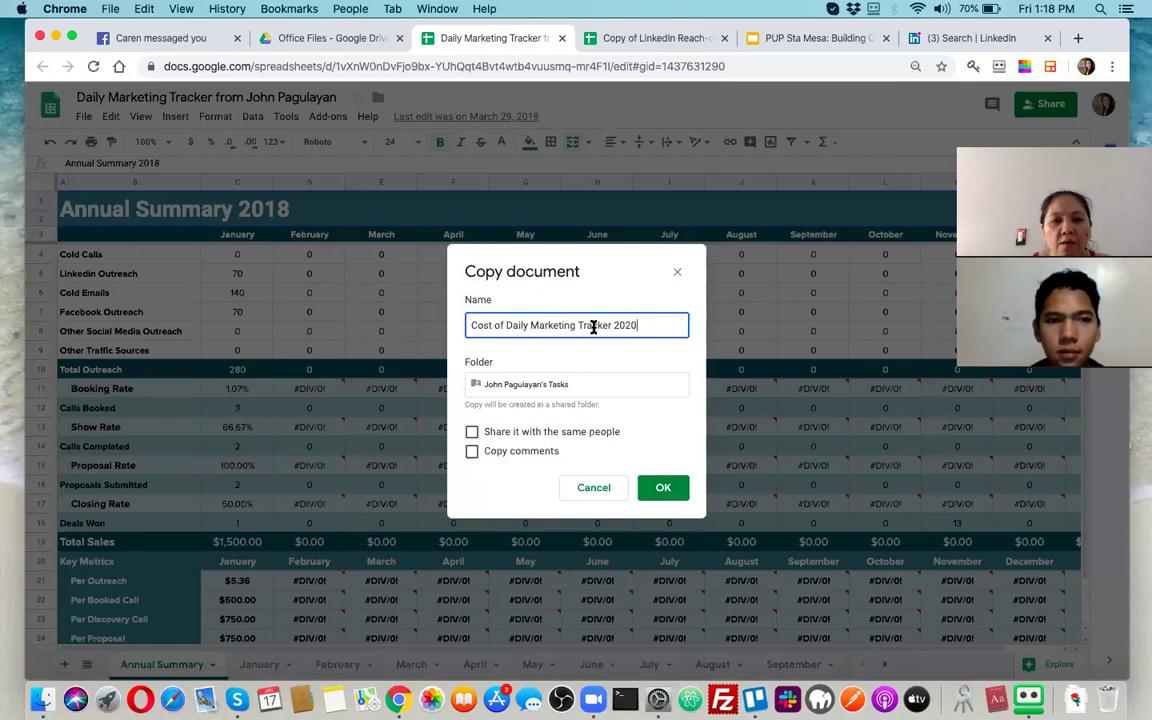
double_click(593, 326)
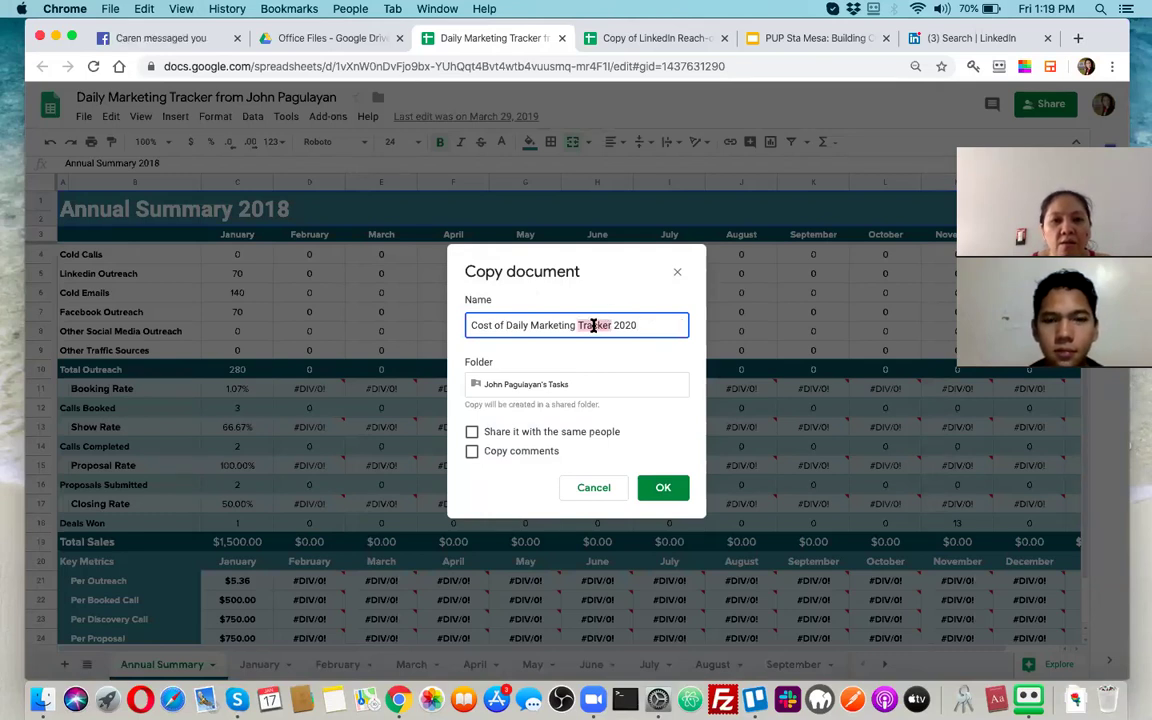
key(BackSpace)
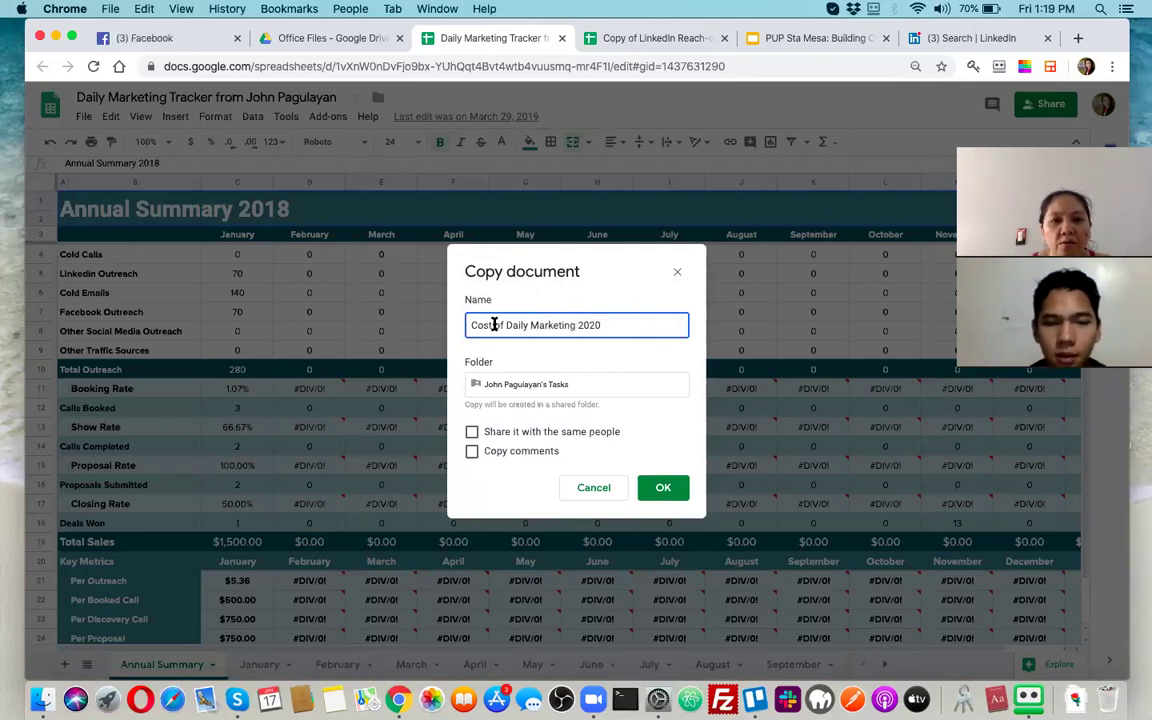
drag(467, 326, 507, 326)
key(BackSpace)
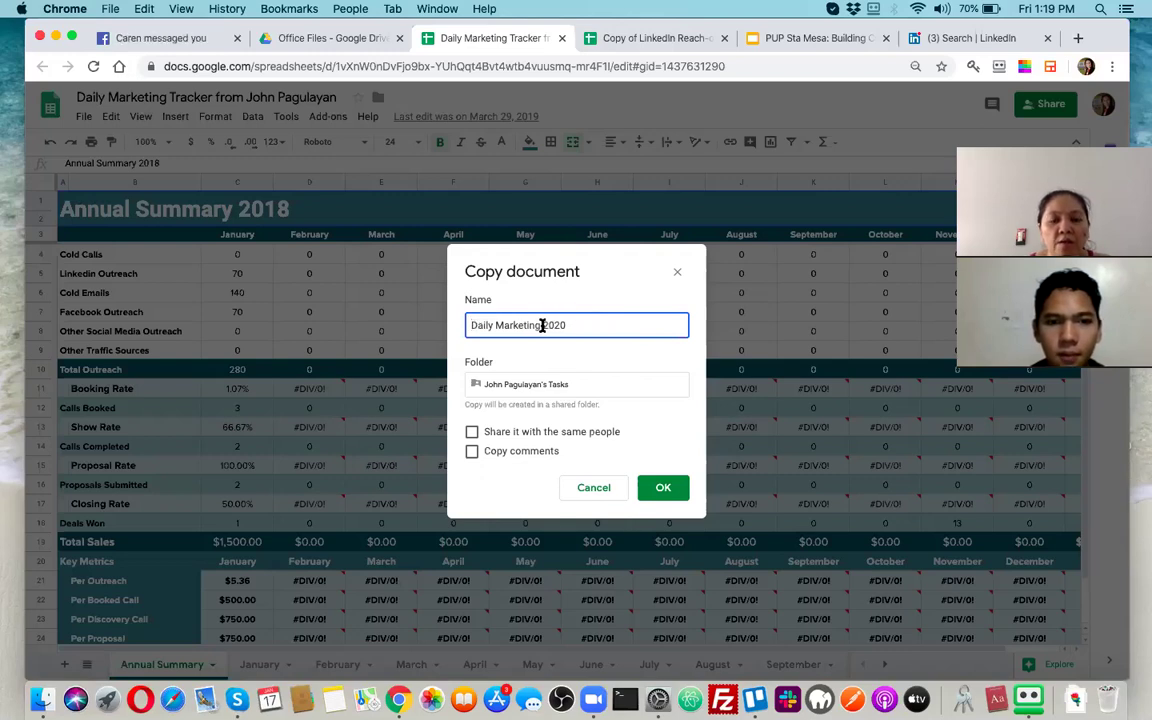
Step: Name the copy "Daily Marketing Tracker w/ Costing 2020", create it, and close the original spreadsheet
text(Costing)
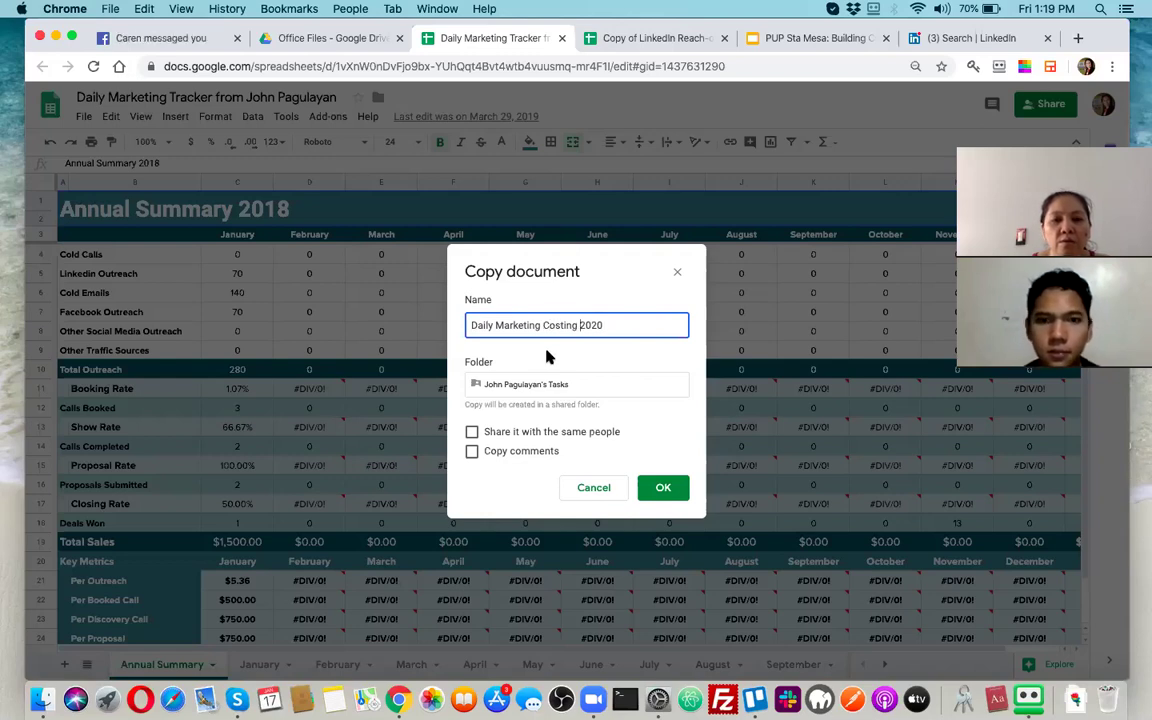
text(Tracker )
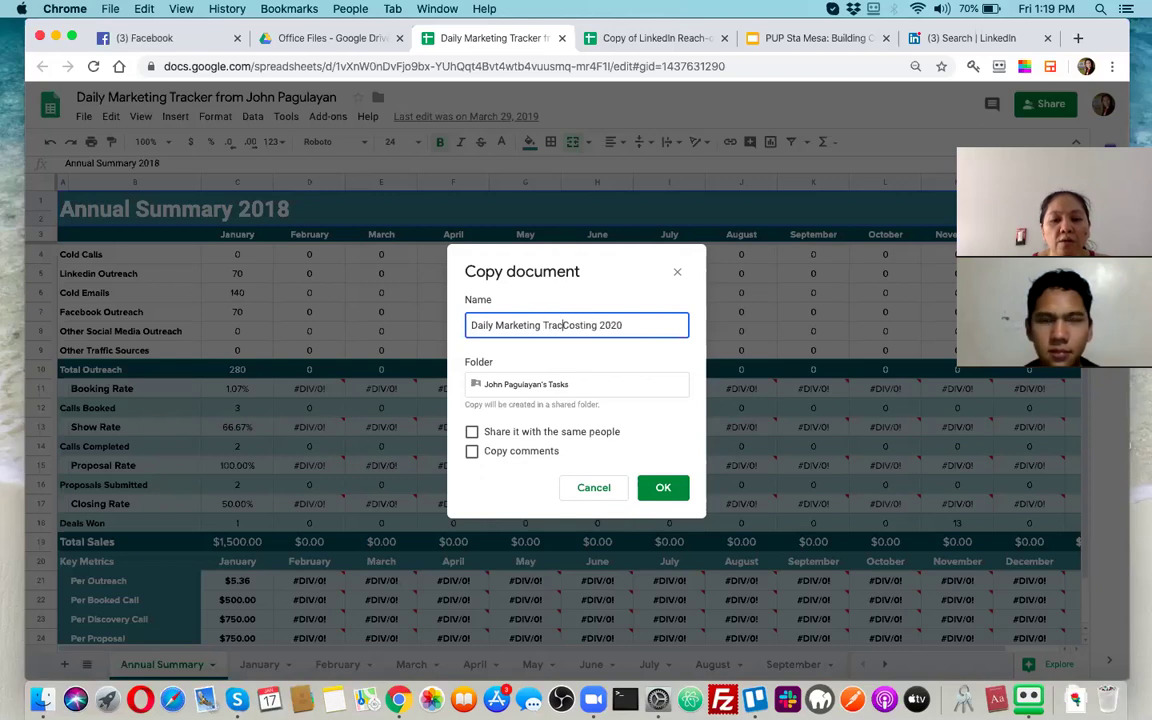
text(w/)
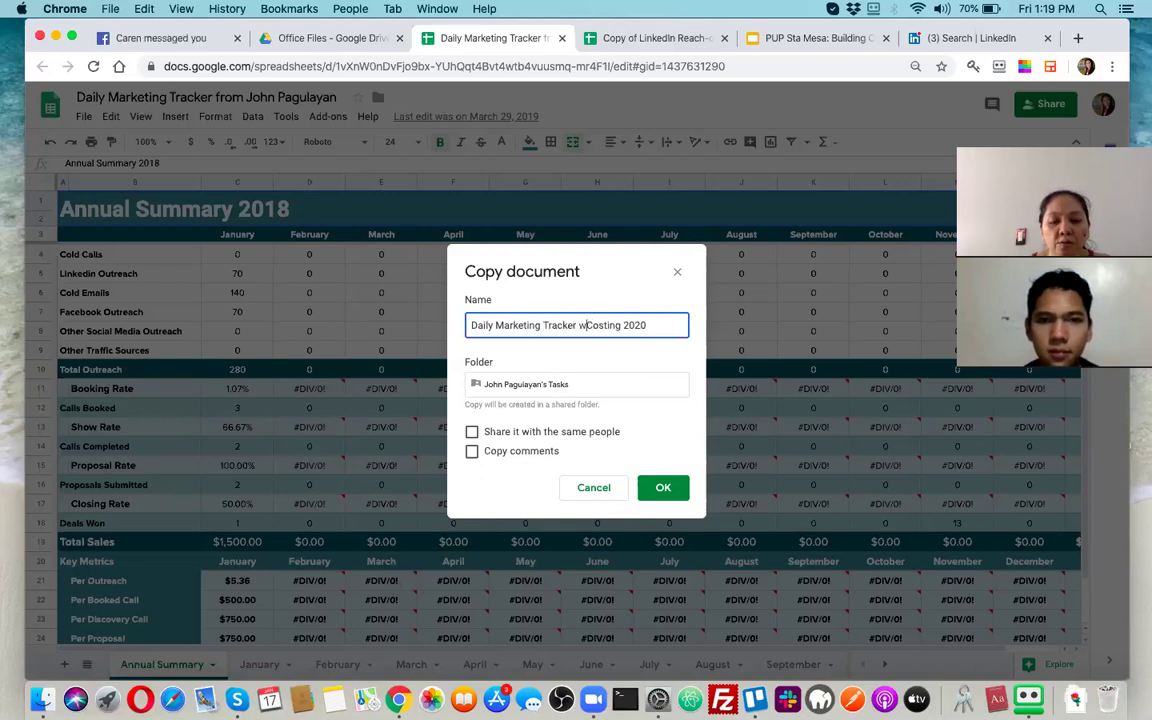
click(663, 488)
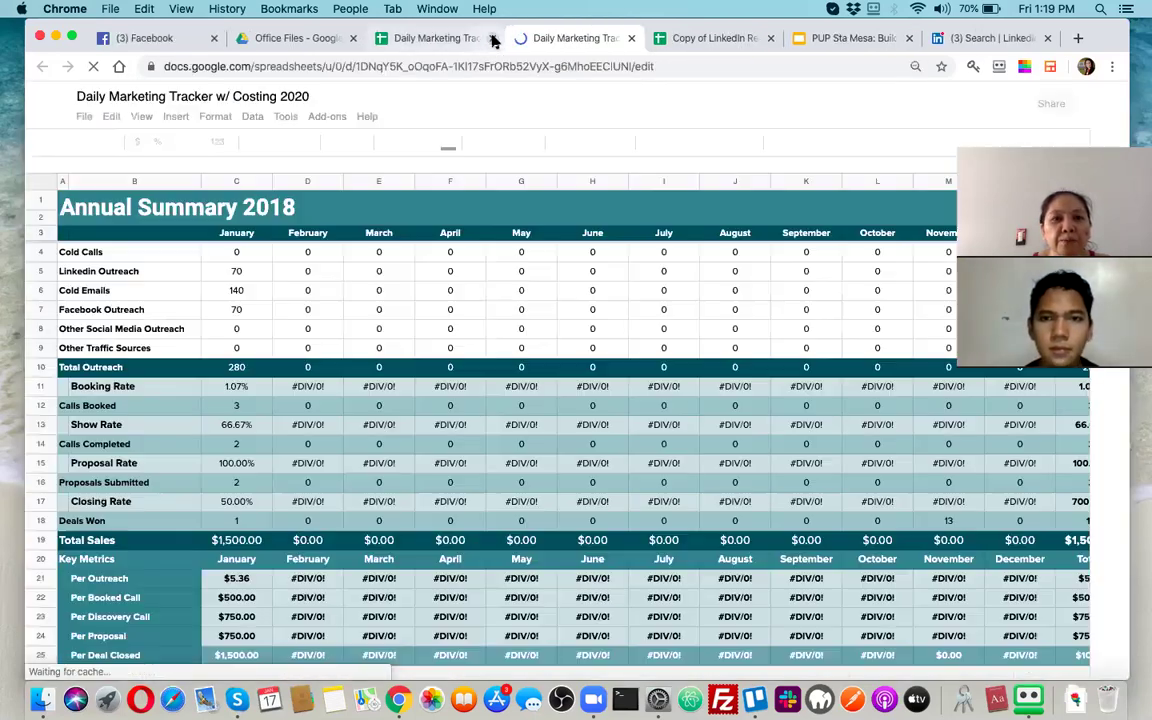
click(492, 38)
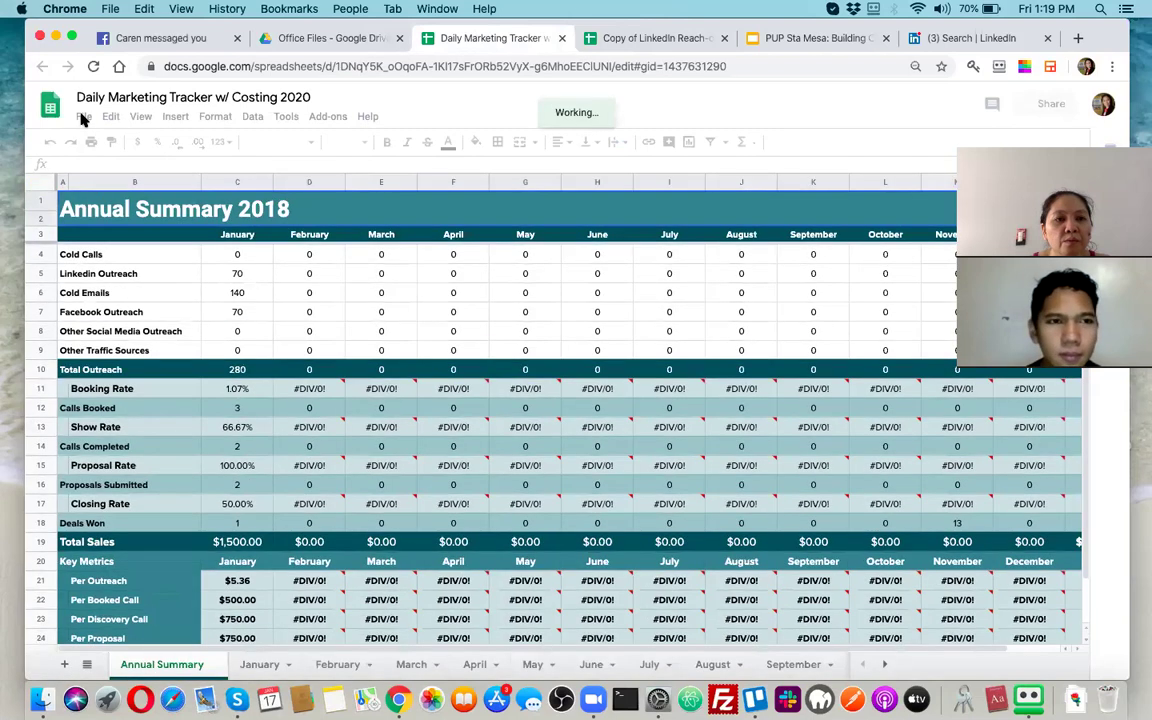
Step: Rename the Copy of LinkedIn Reach-out Script spreadsheet as "LinkedIn Reach-out Script 2020"
click(630, 38)
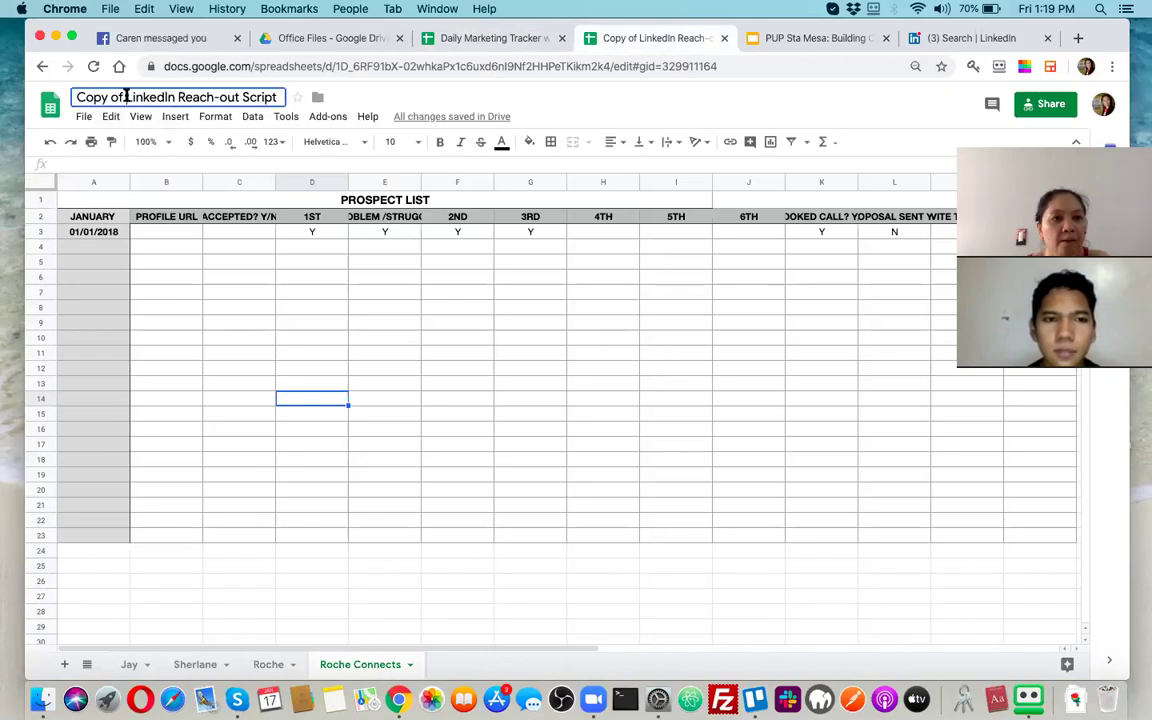
drag(127, 97, 76, 97)
key(BackSpace)
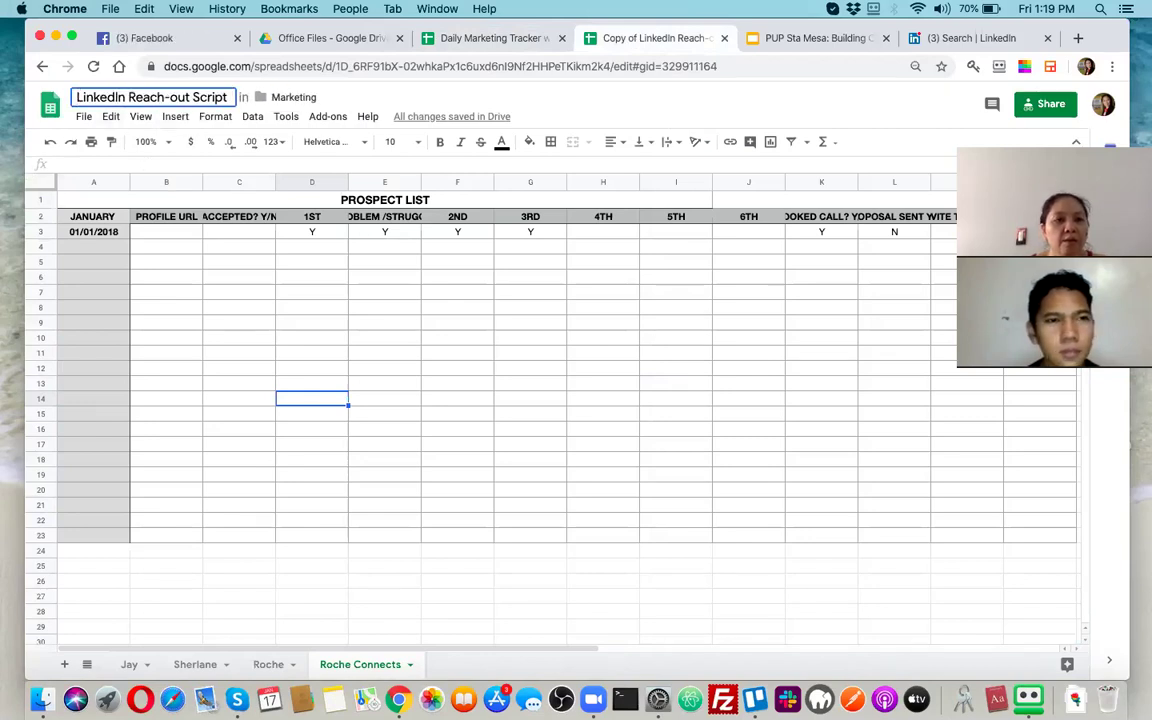
text(2020)
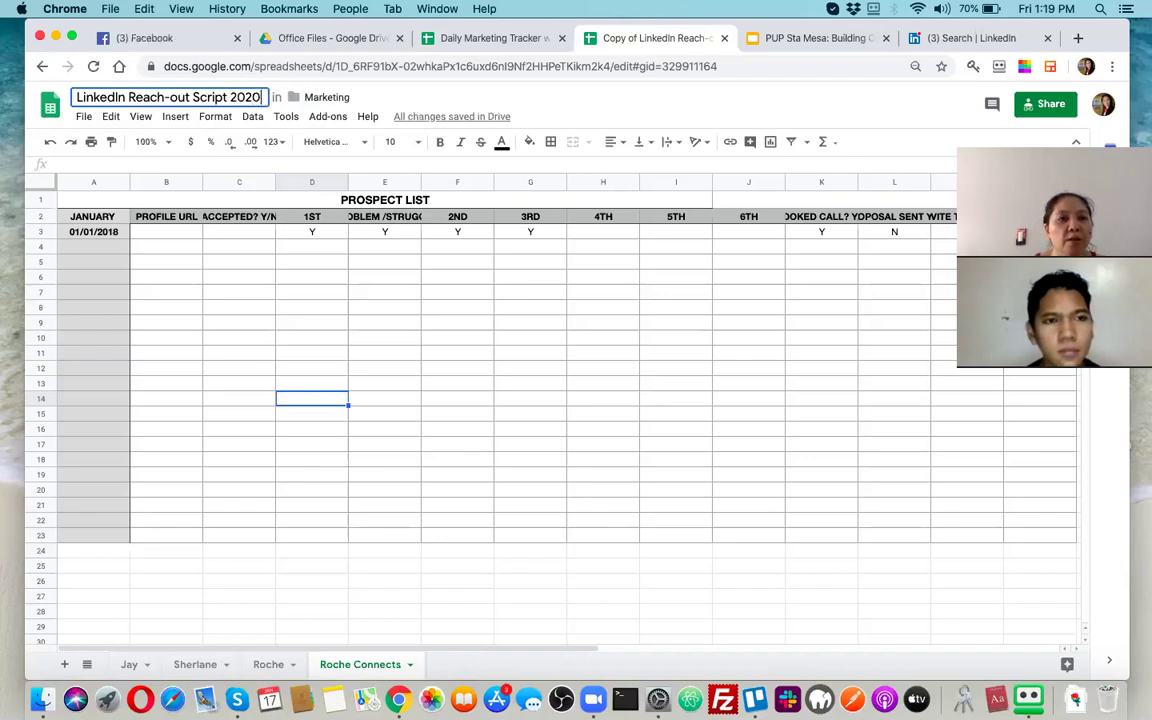
key(Return)
click(245, 323)
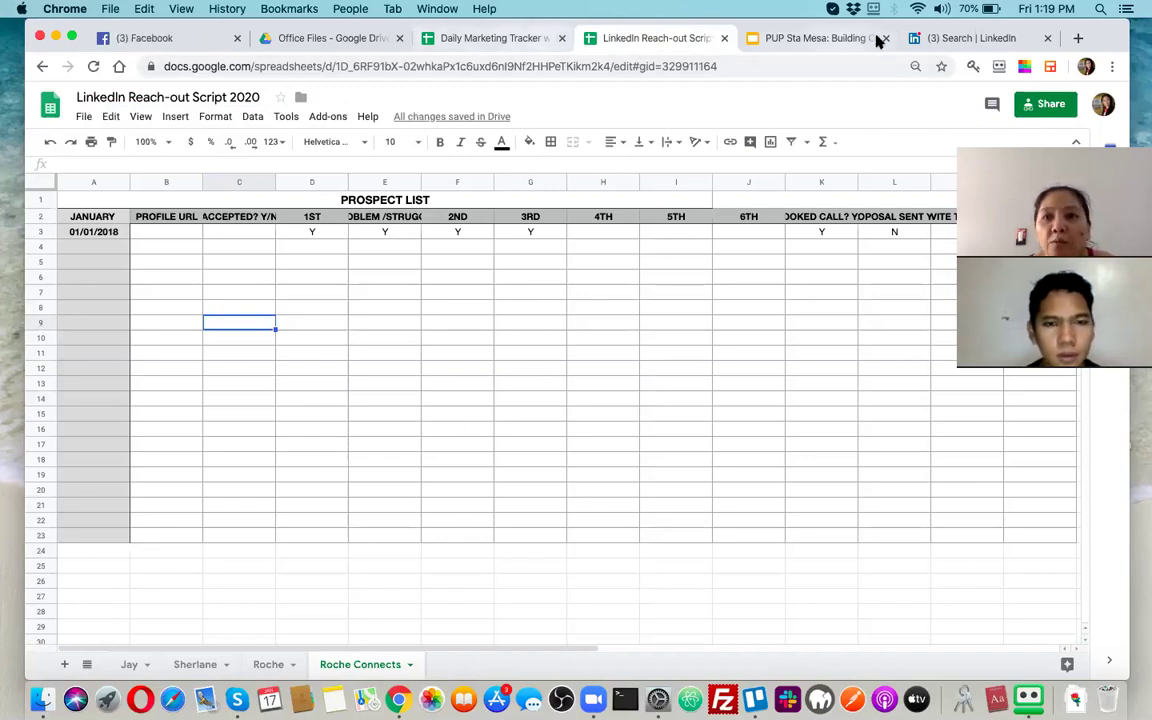
Step: Copy the LinkedIn profile link of the prospect already invited into PROFILE URL cell B3 of the Connects sheet
click(936, 38)
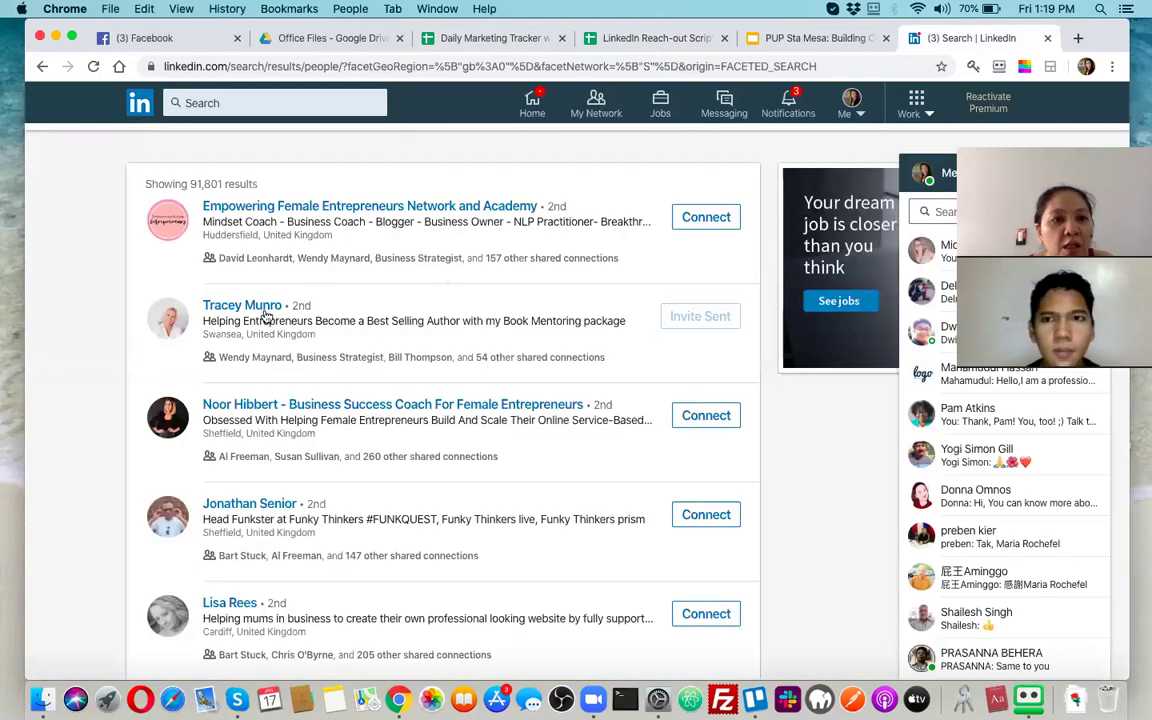
triple_click(250, 312)
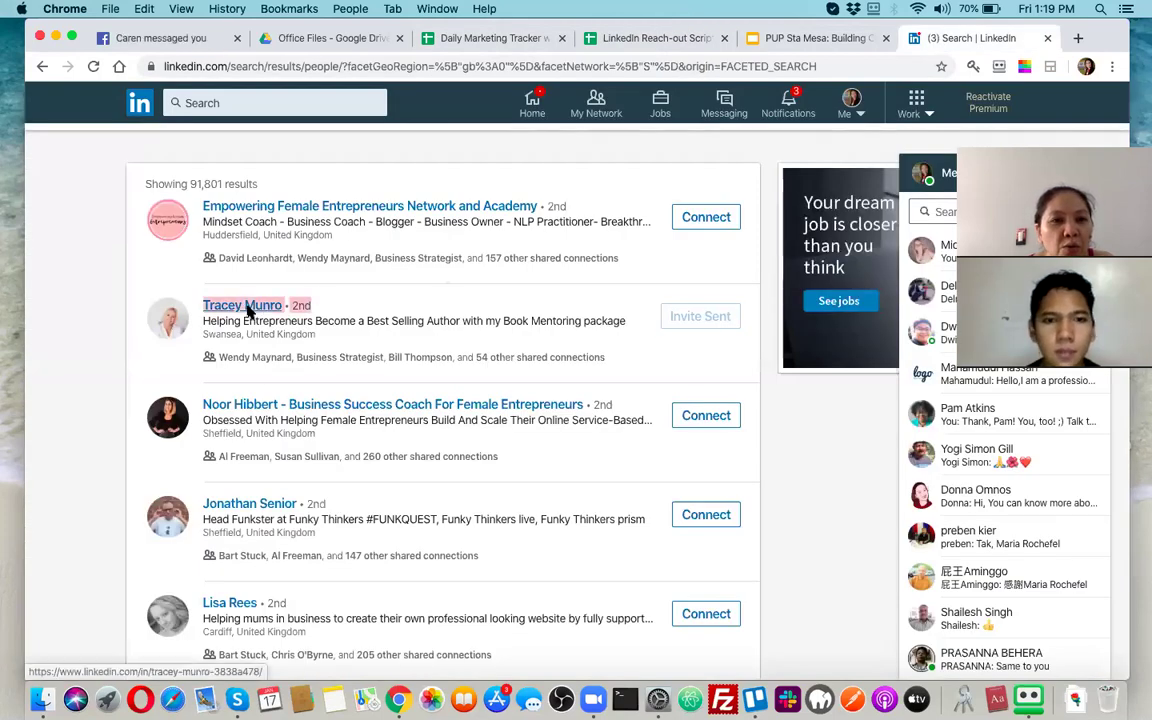
right_click(250, 312)
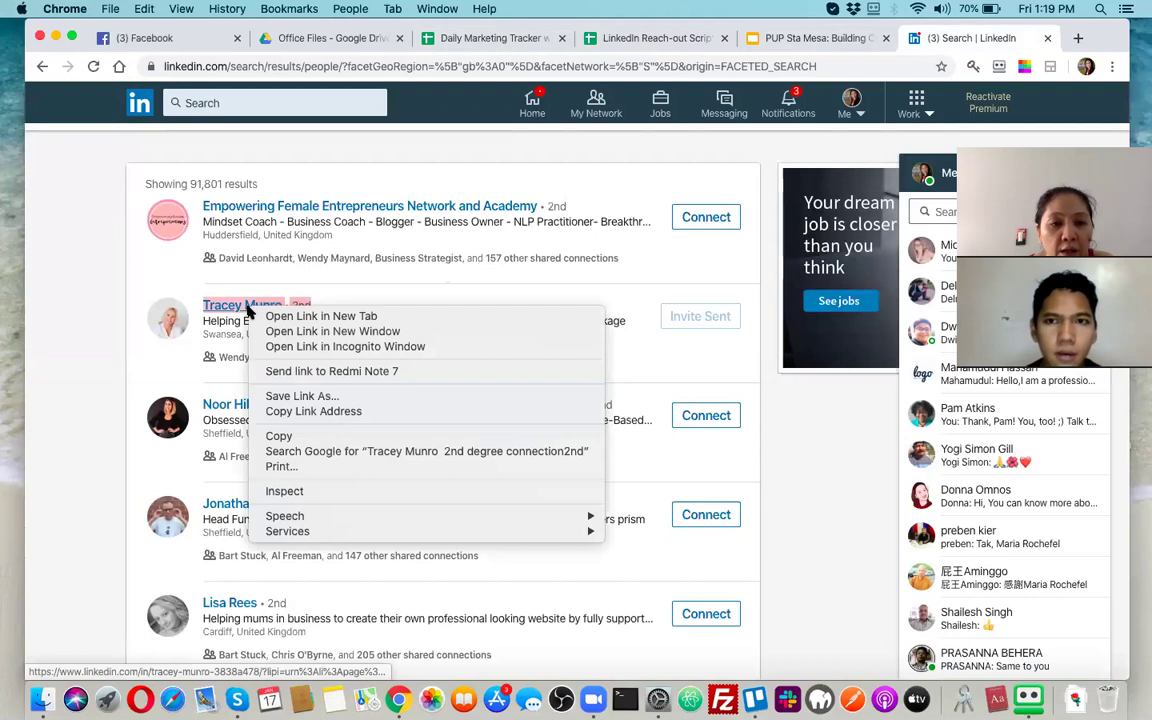
click(296, 413)
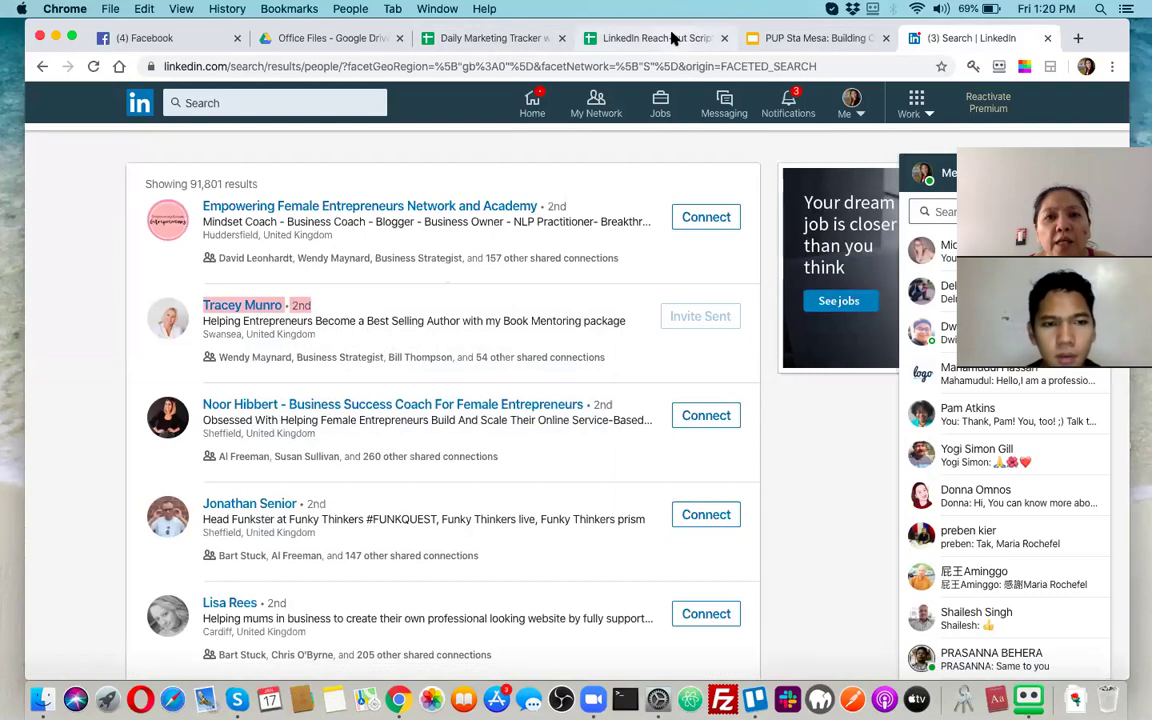
click(673, 37)
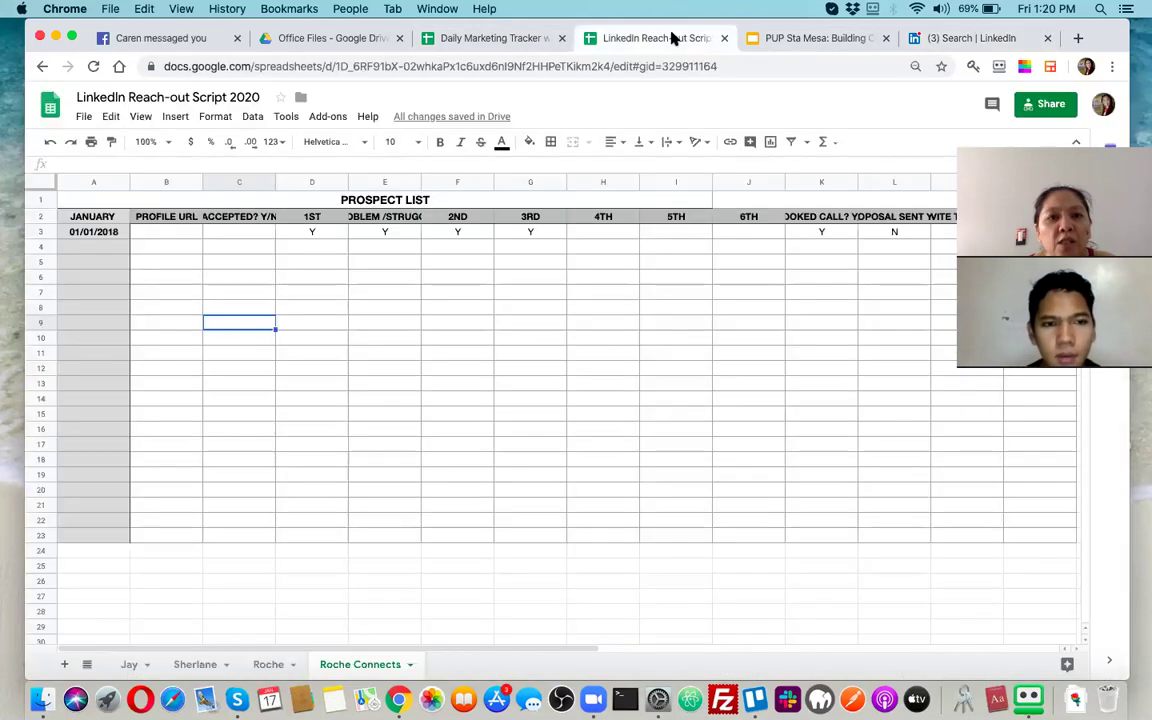
double_click(175, 236)
key(ctrl+v)
key(Return)
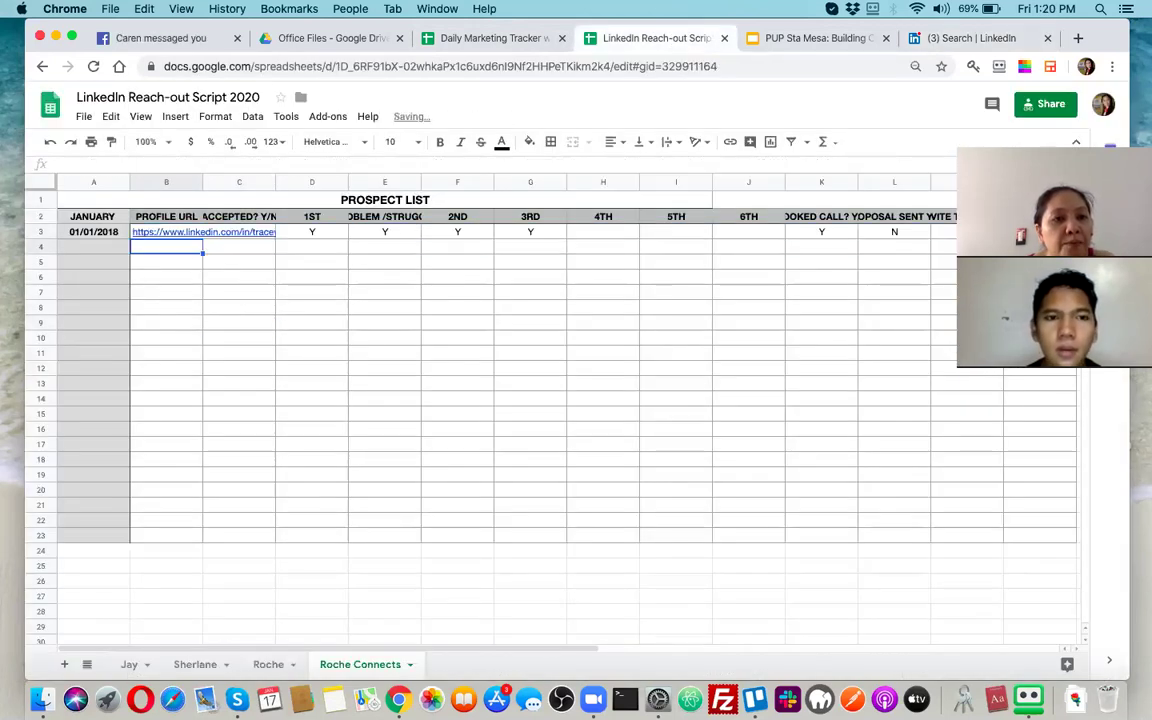
Step: Try wrapping the text in the PROFILE URL column B
click(163, 181)
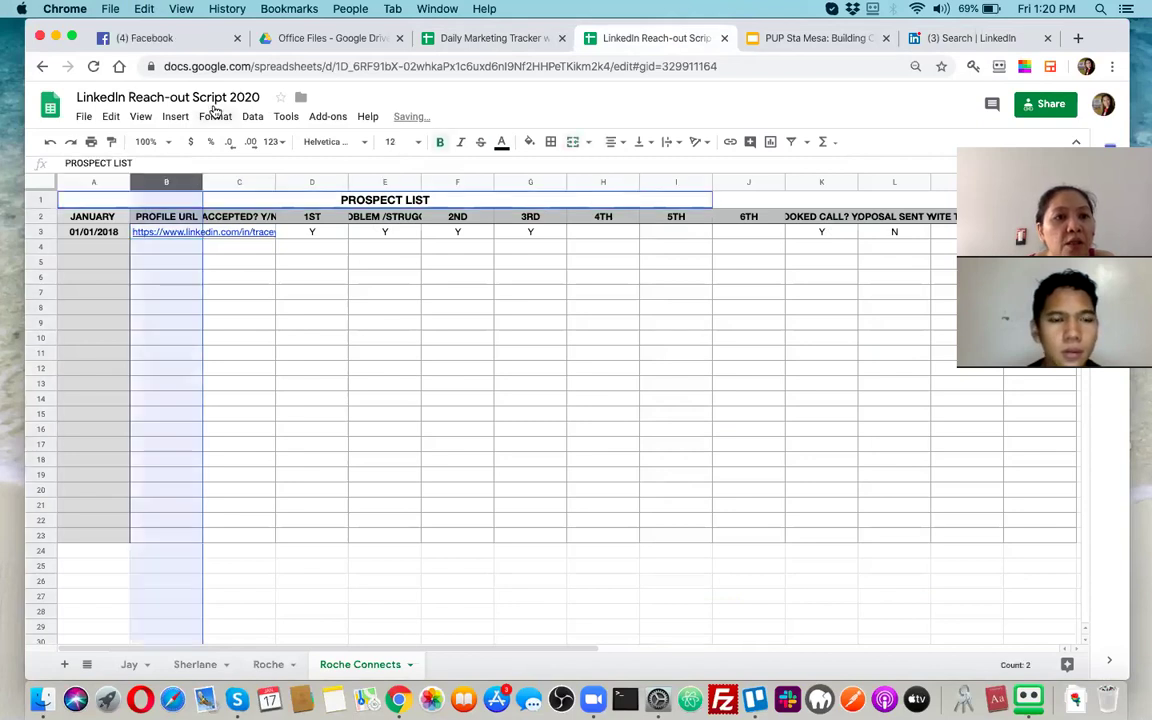
click(219, 119)
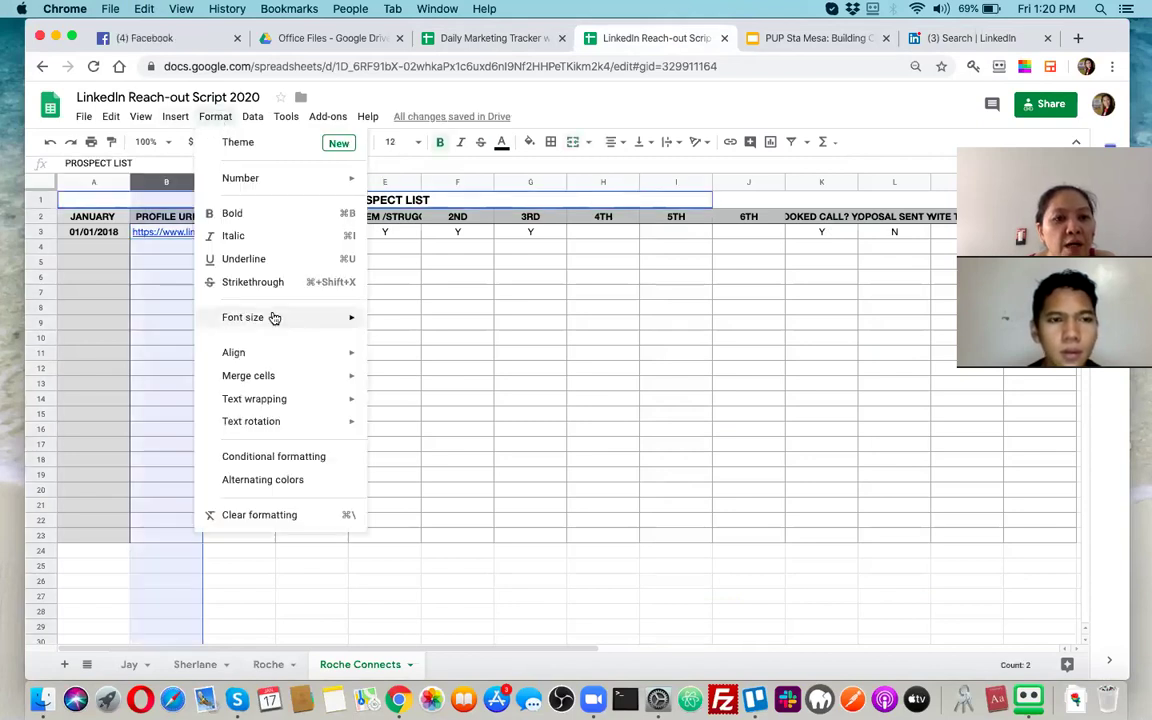
mouse_move(282, 398)
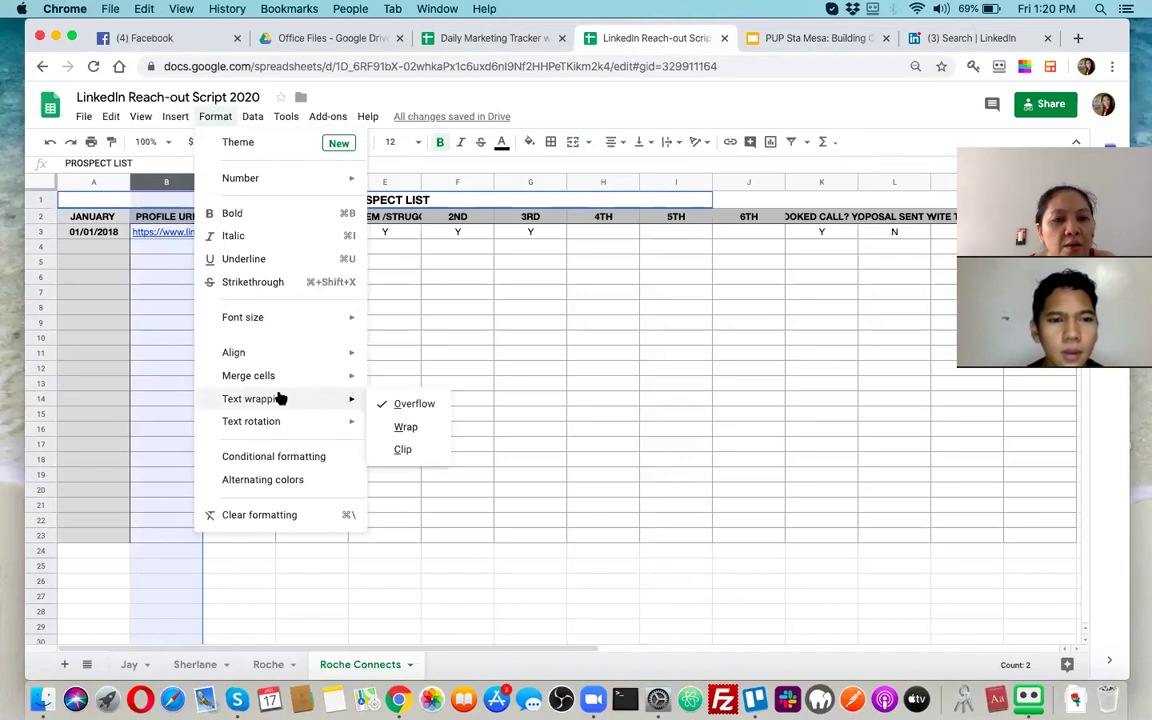
click(402, 430)
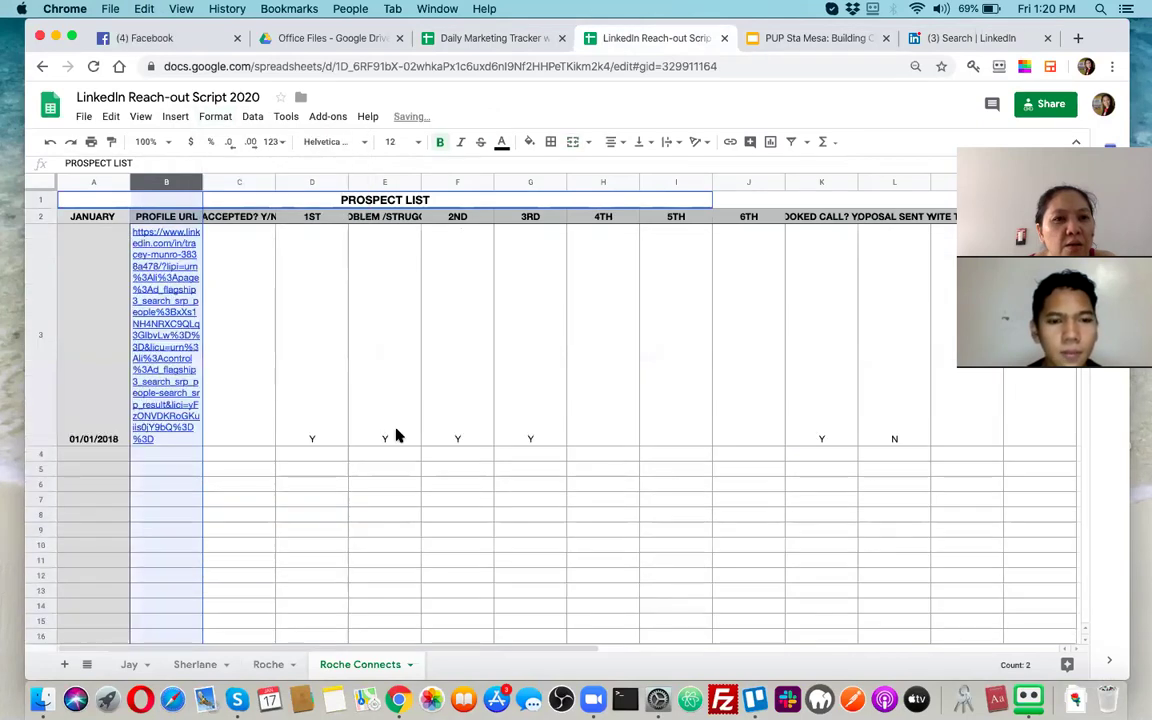
Step: Set the text wrapping of column B back to Overflow
click(215, 118)
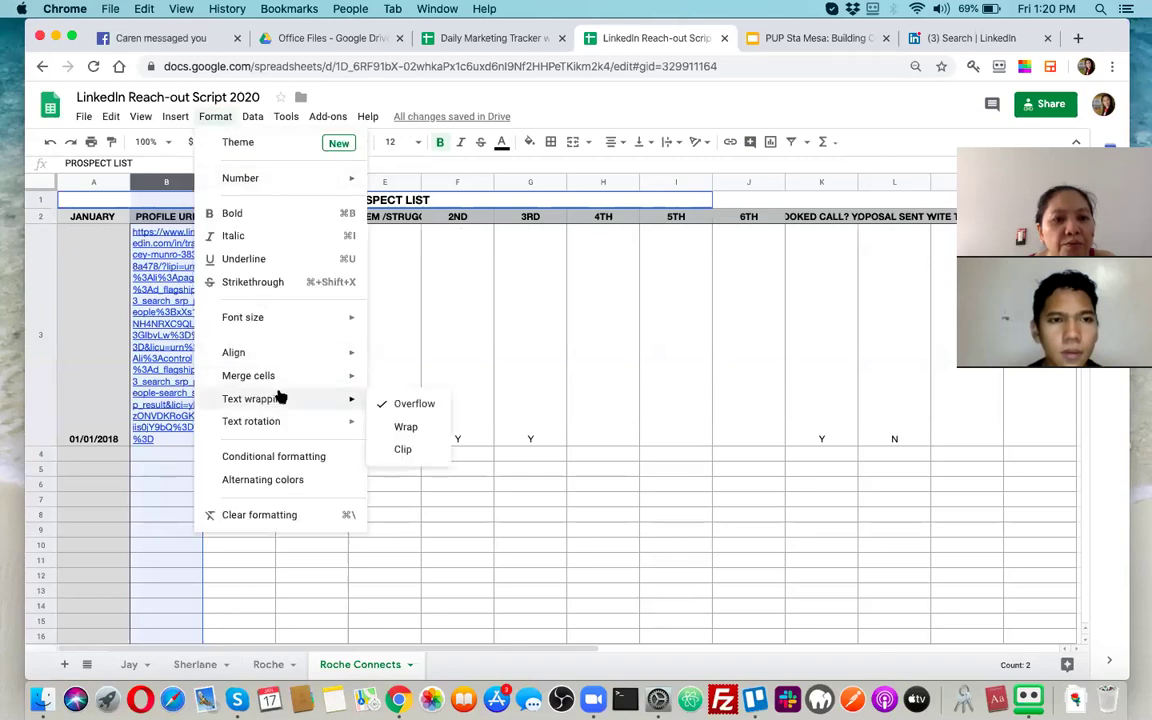
mouse_move(268, 350)
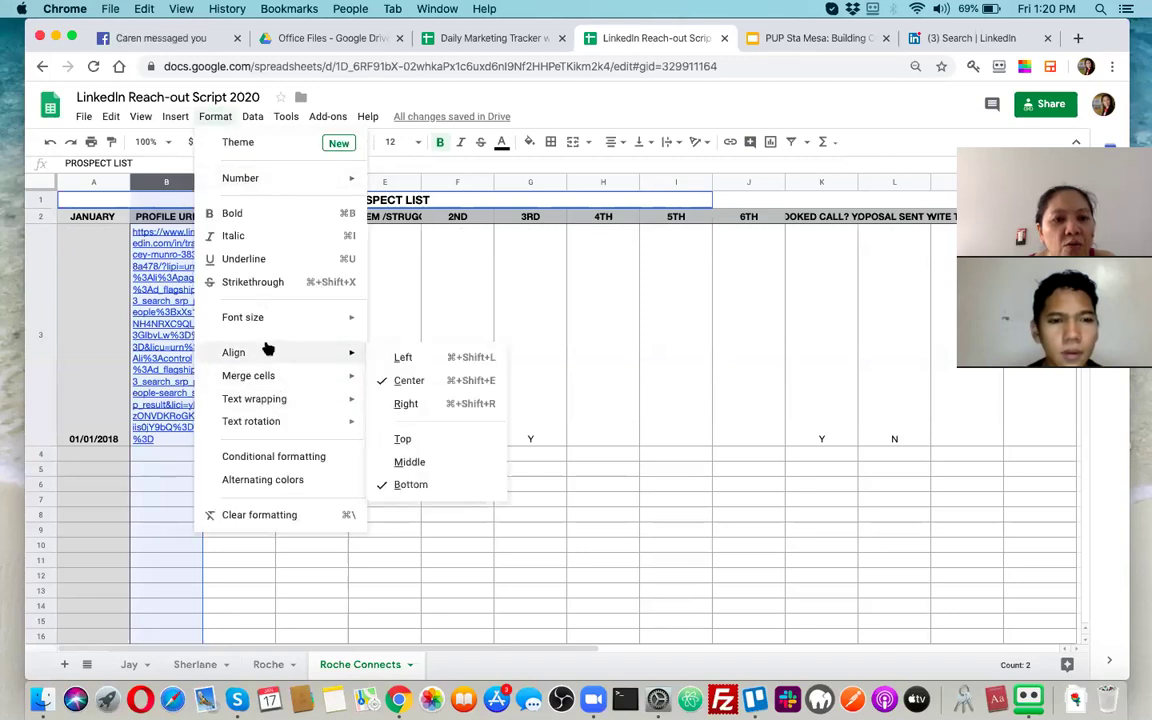
mouse_move(270, 400)
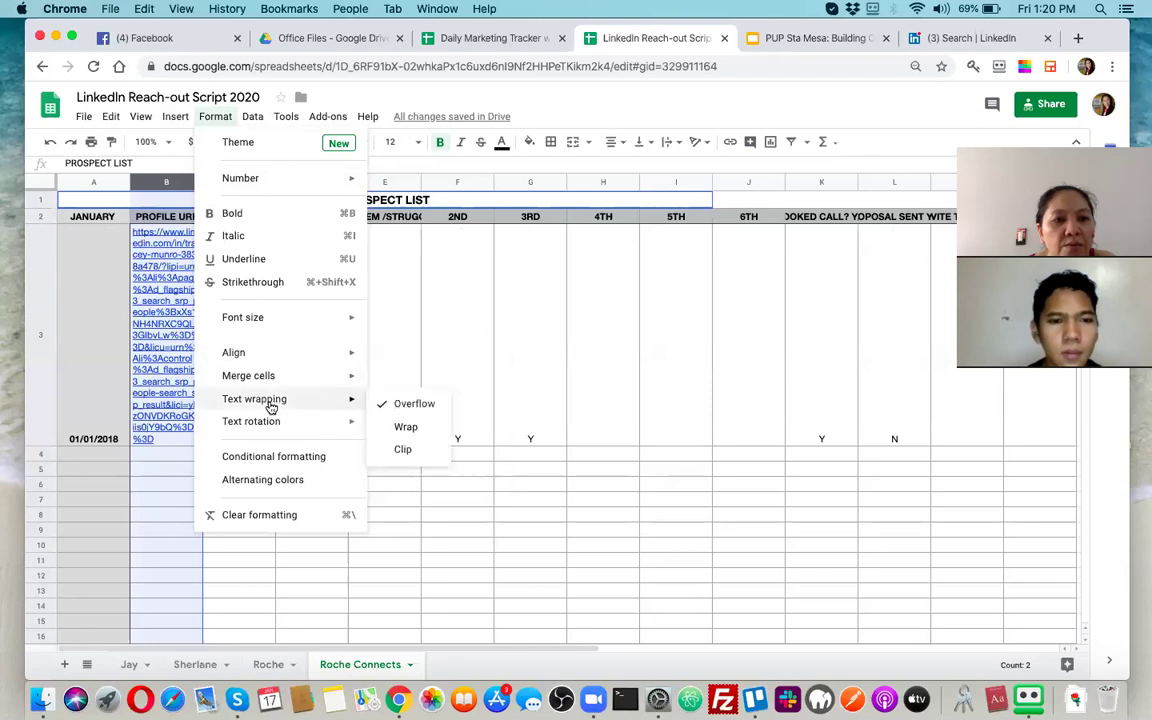
click(408, 406)
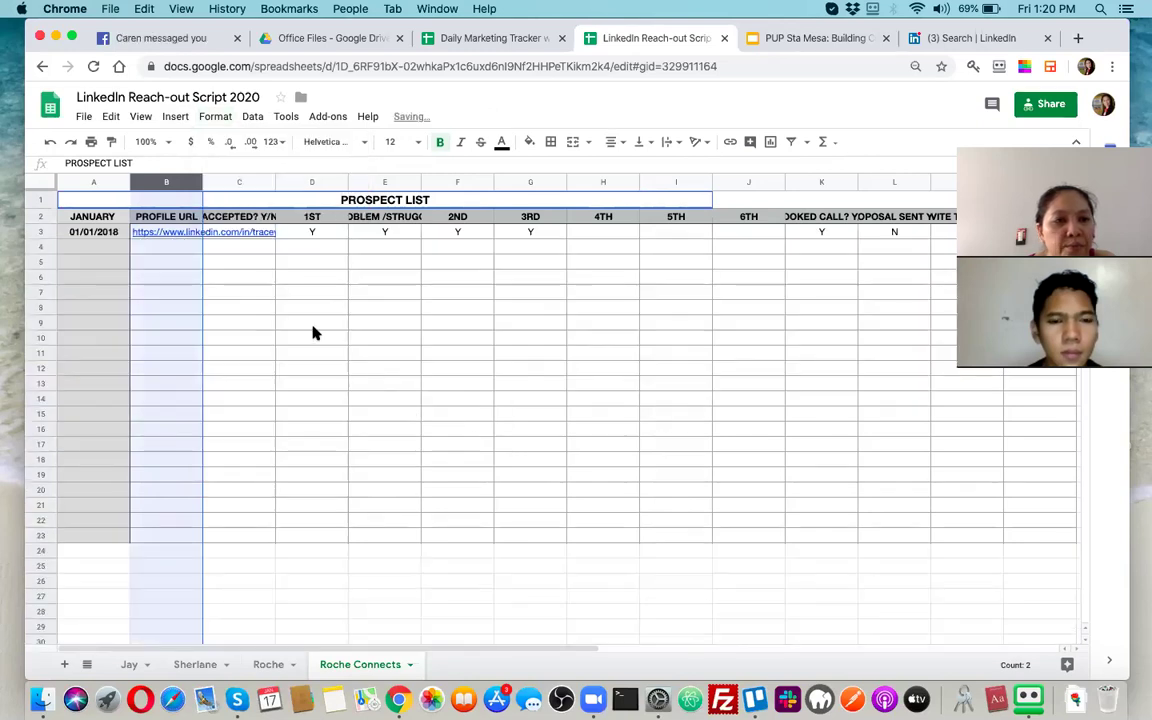
click(306, 321)
Step: Enter 0 under ACCEPTED? Y/N in cell C3 for the first prospect
click(252, 232)
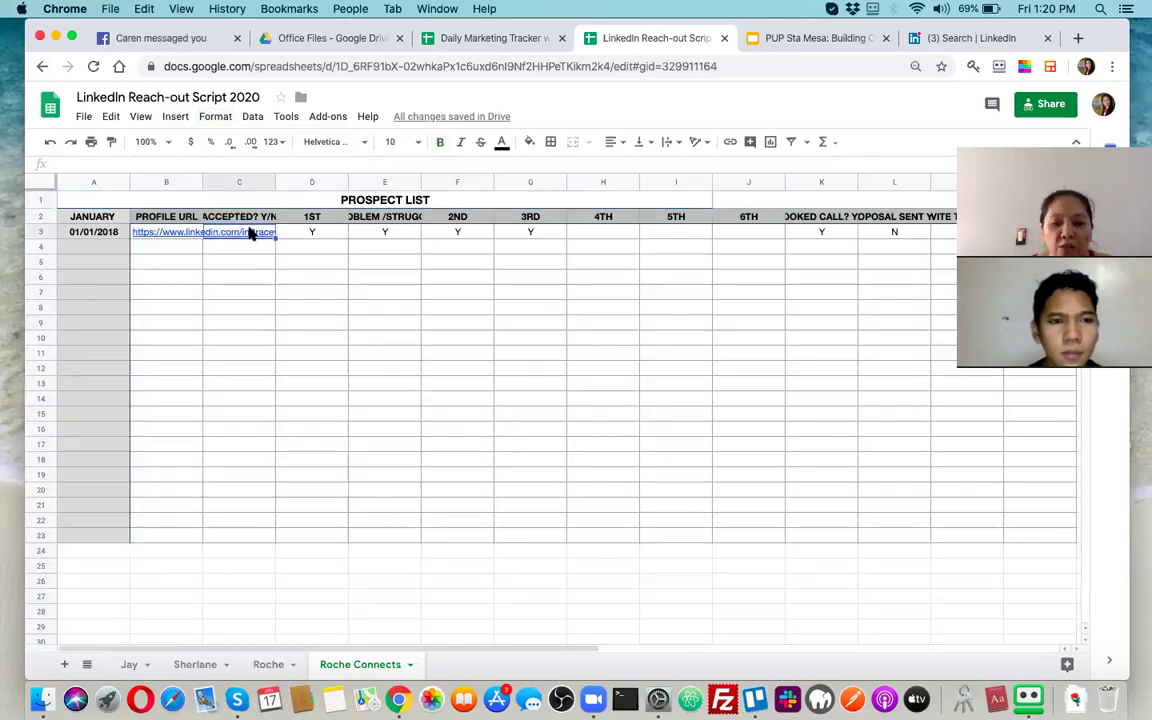
text(0)
key(Return)
Step: Center-align the contents of column C and all the columns after it
drag(230, 182, 990, 182)
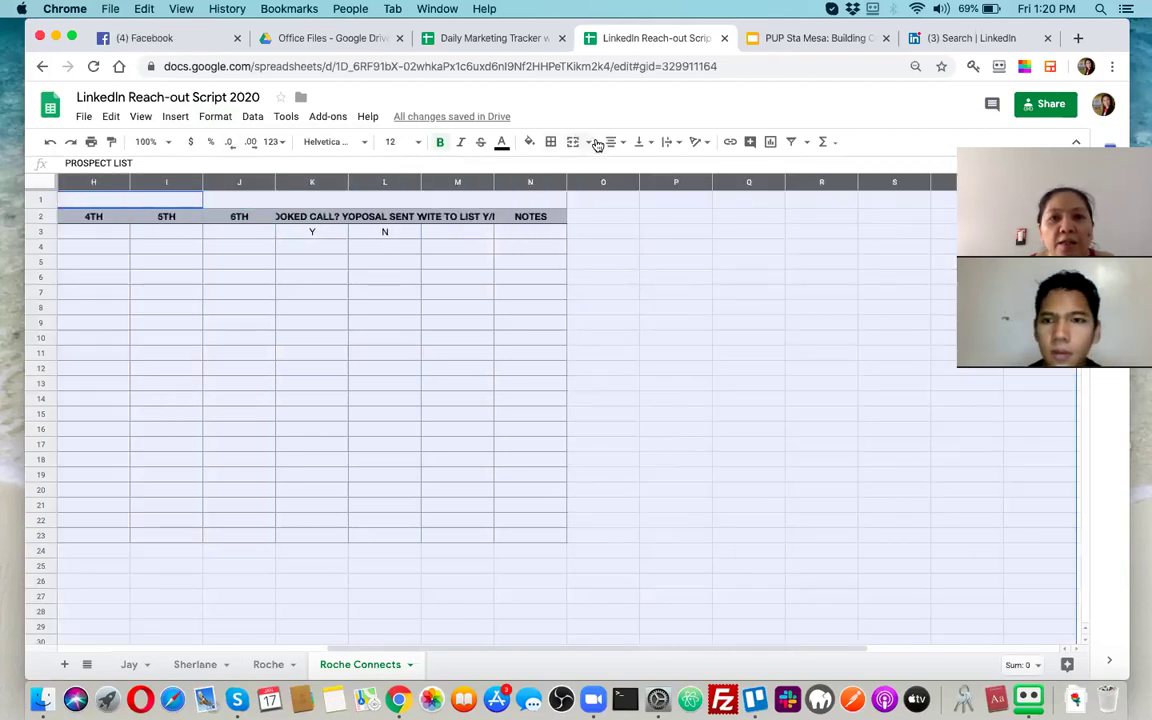
click(615, 143)
click(631, 168)
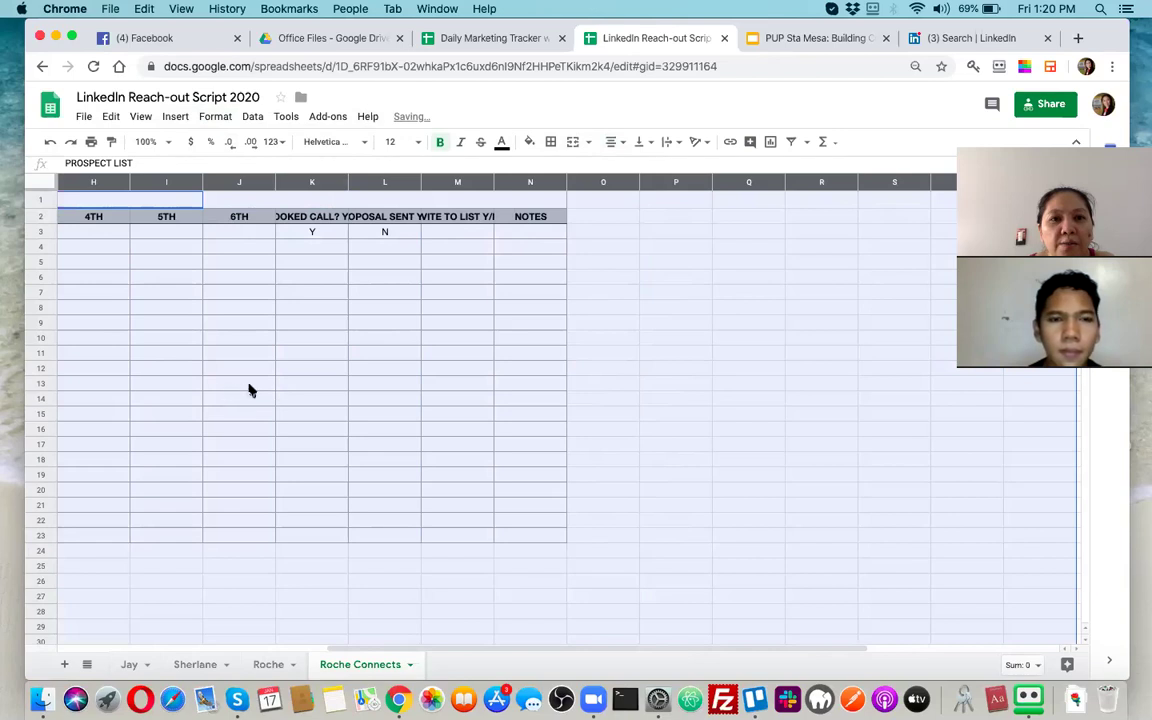
click(229, 399)
scroll(195, 400, left, 10)
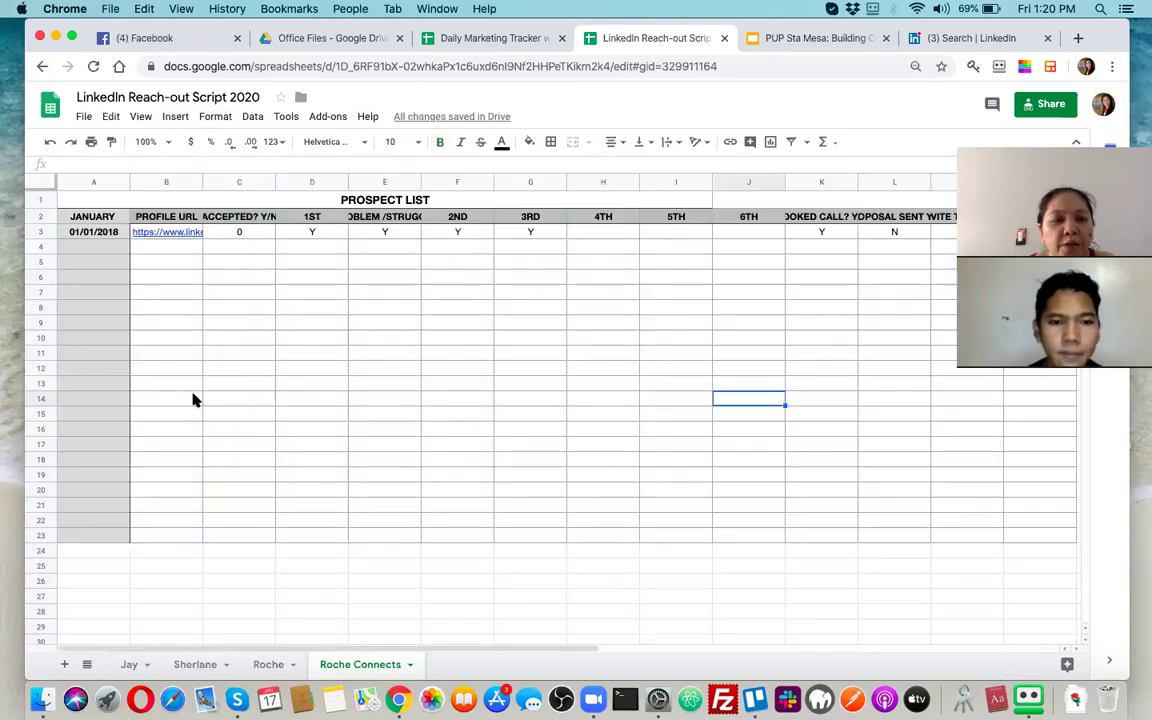
Step: Set the prospect's date in A3 to 01/17 and make column A slightly narrower
click(109, 219)
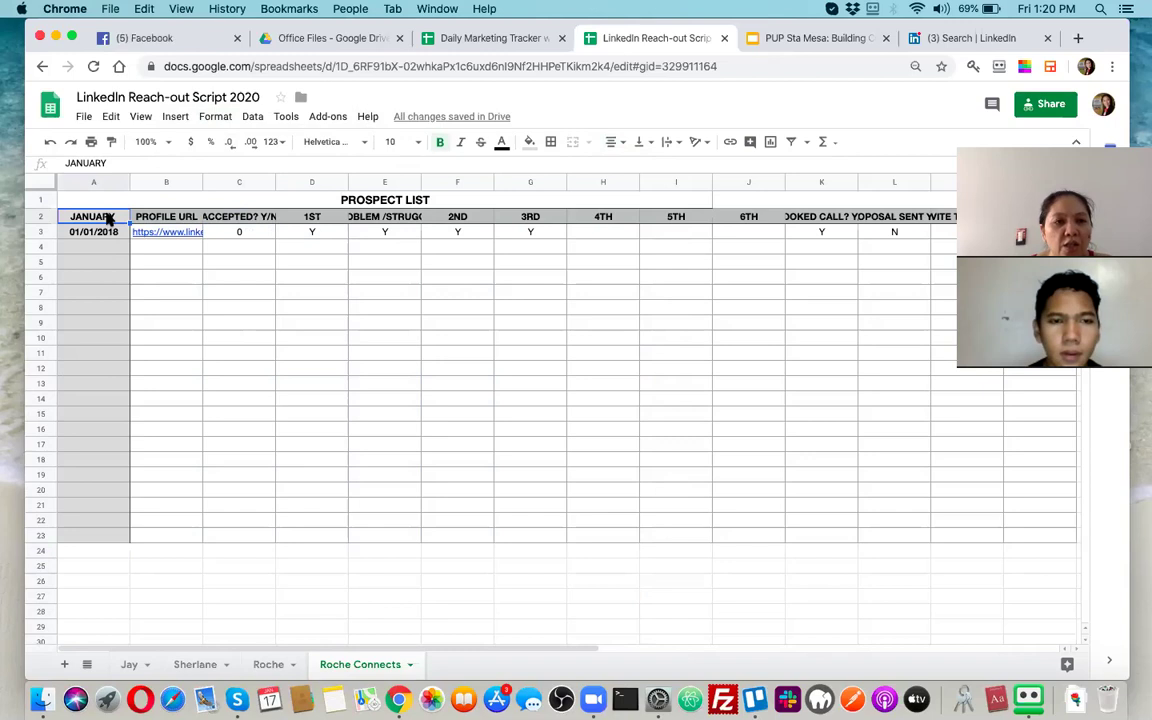
click(98, 233)
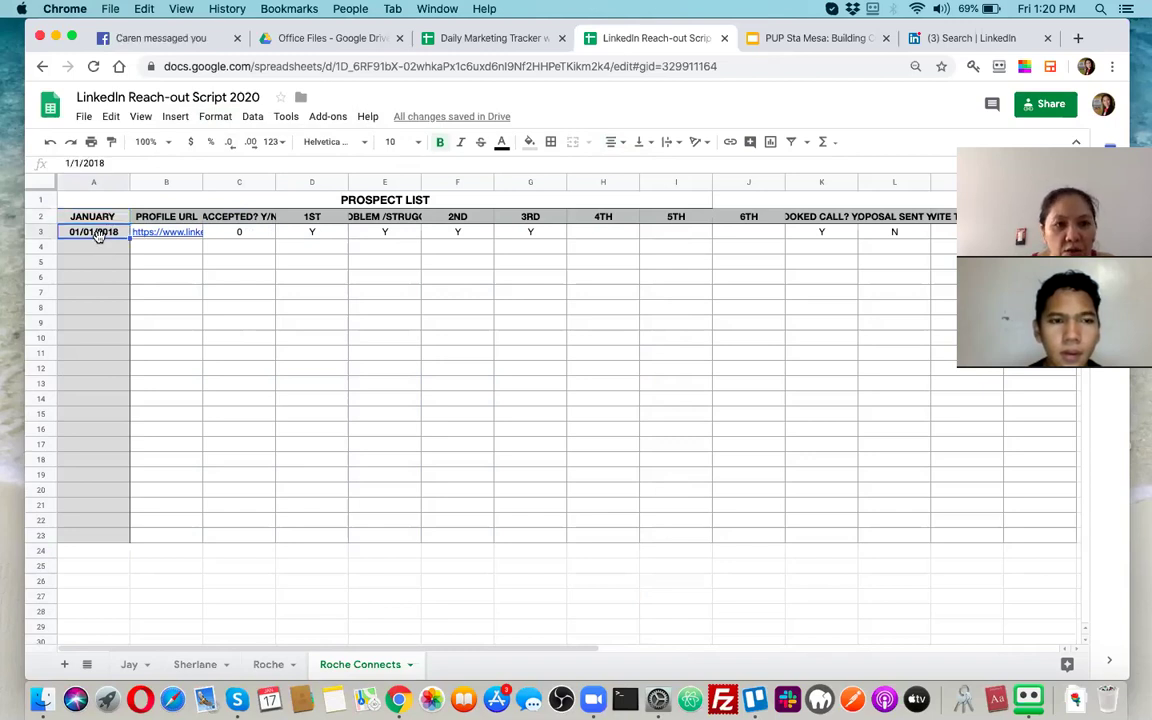
text(01/17)
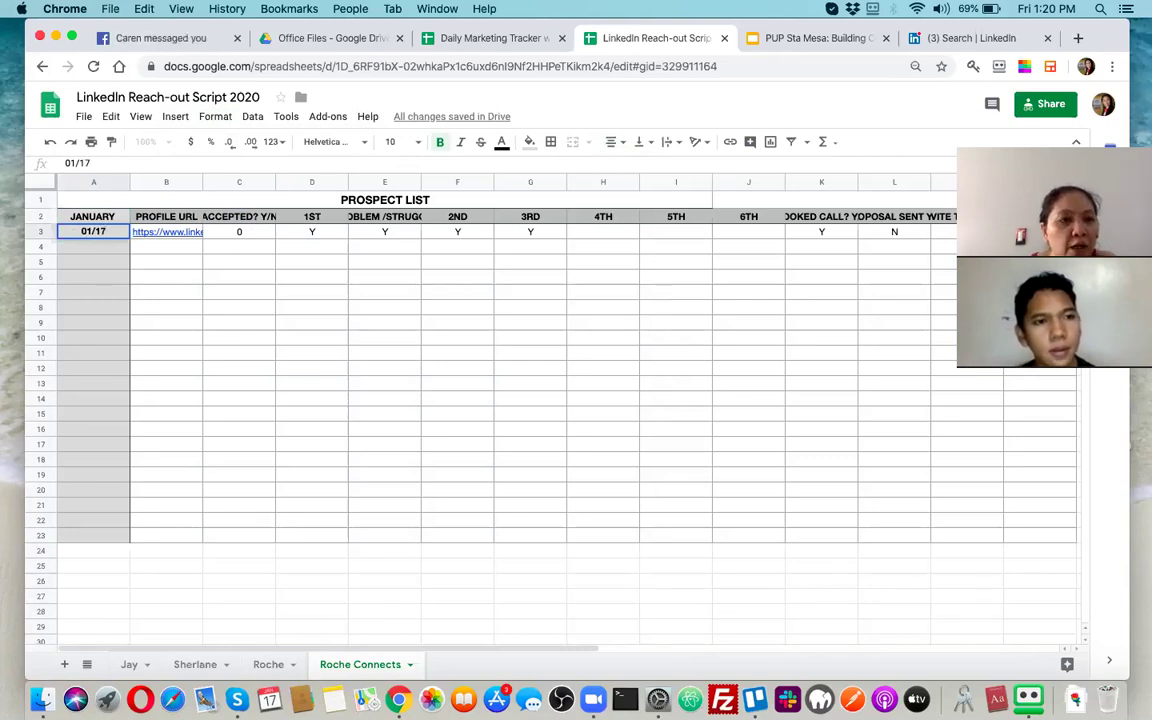
key(Return)
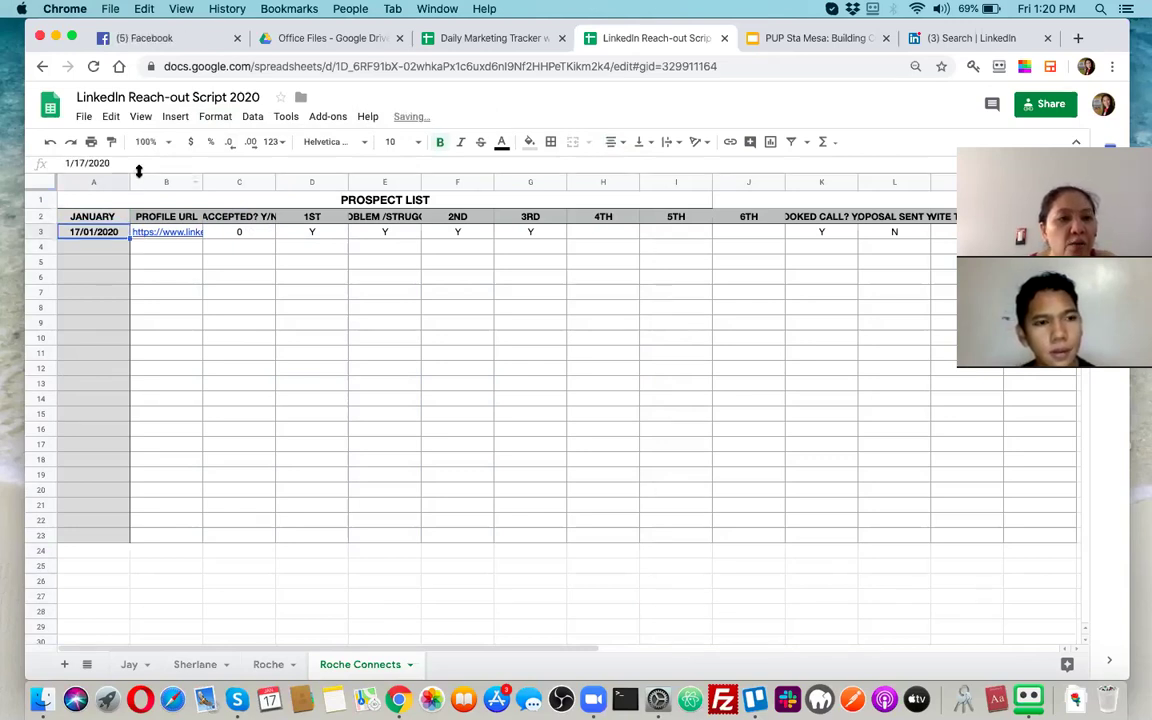
drag(130, 180, 125, 180)
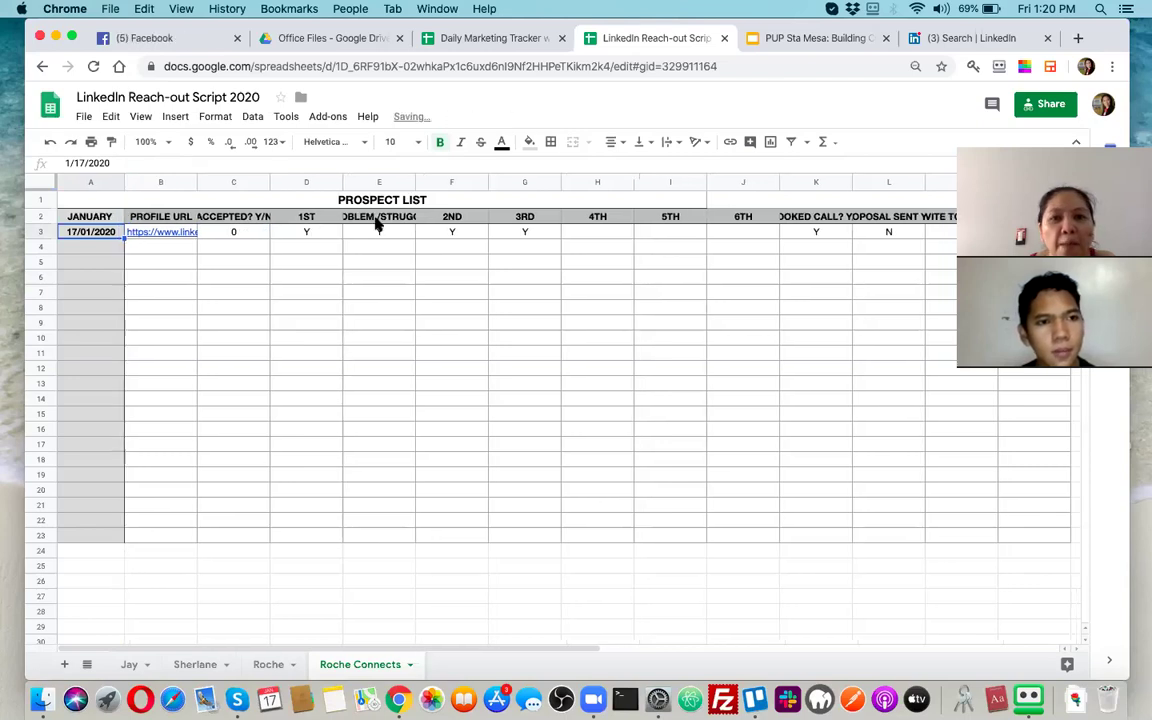
Step: Wrap the text of the column headings in row 2
click(283, 234)
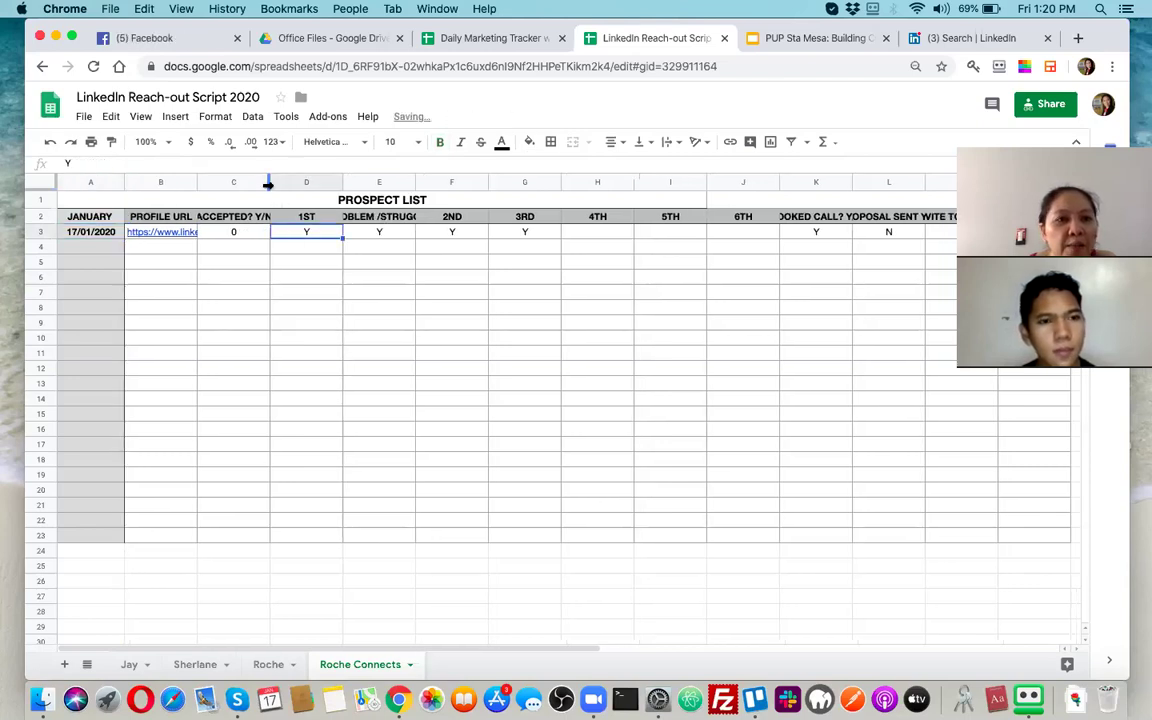
click(38, 216)
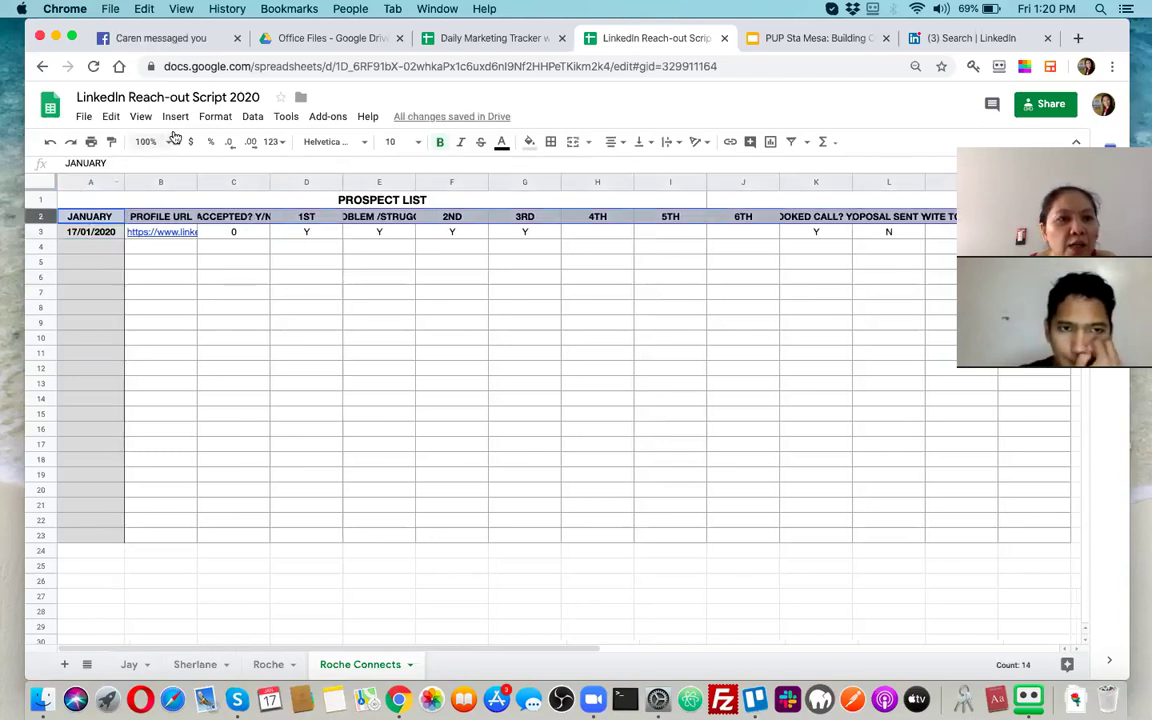
click(221, 119)
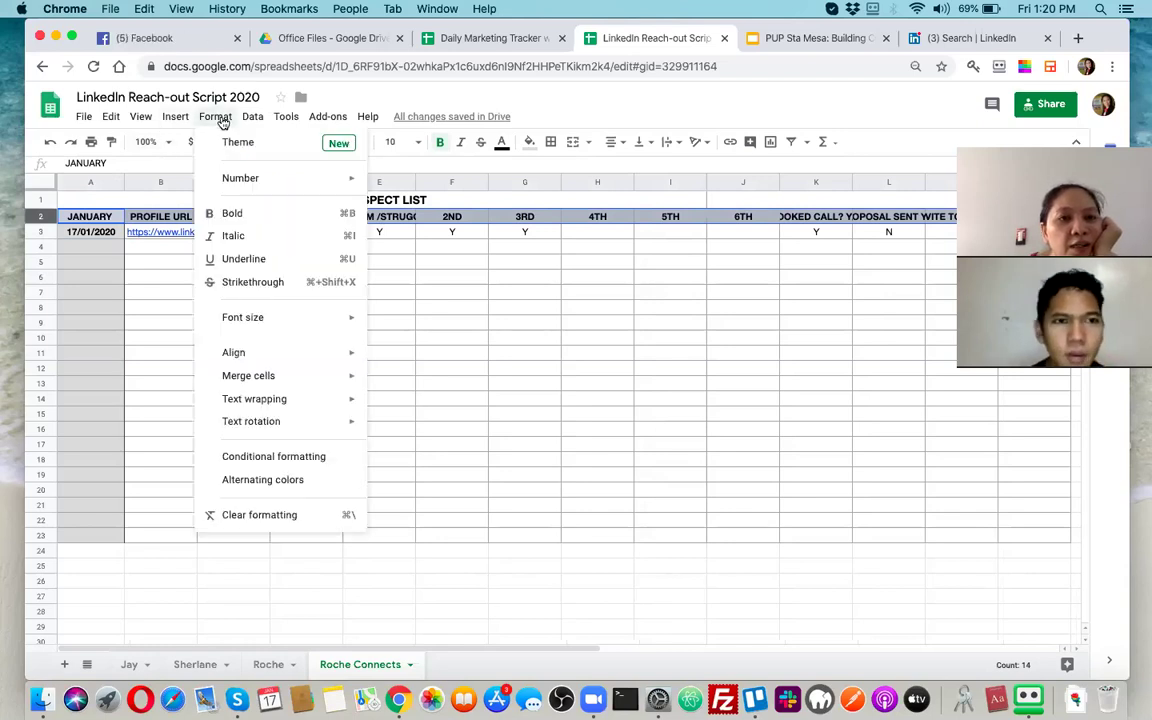
mouse_move(278, 398)
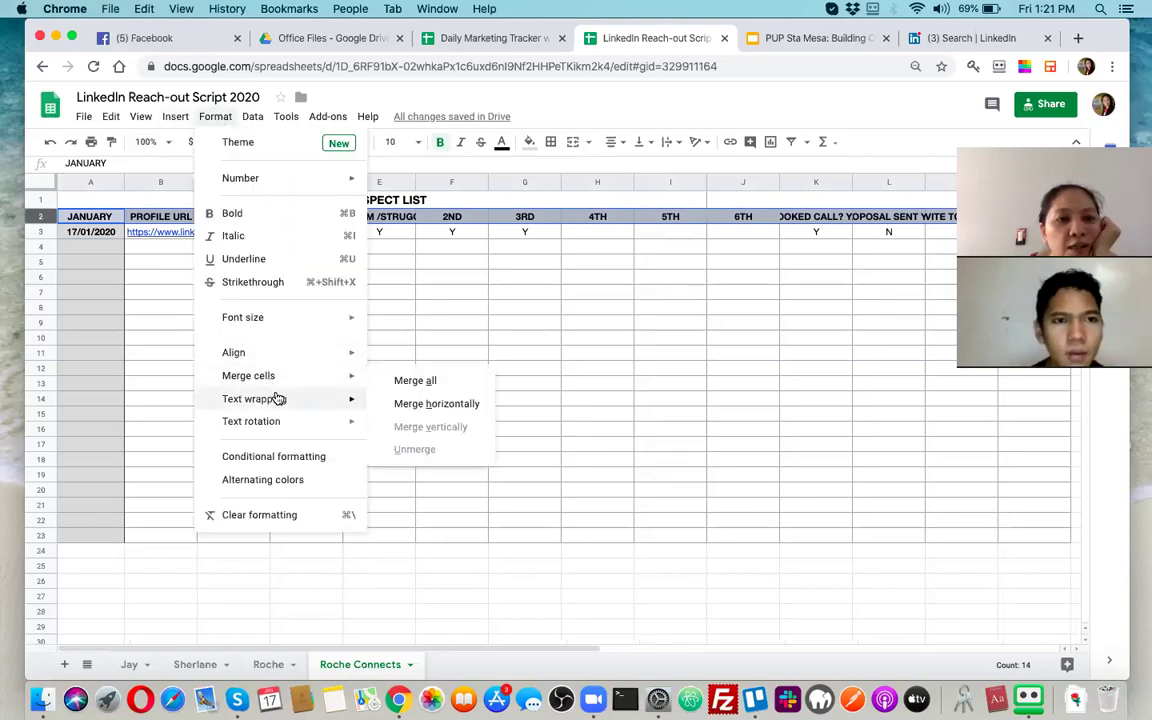
click(400, 427)
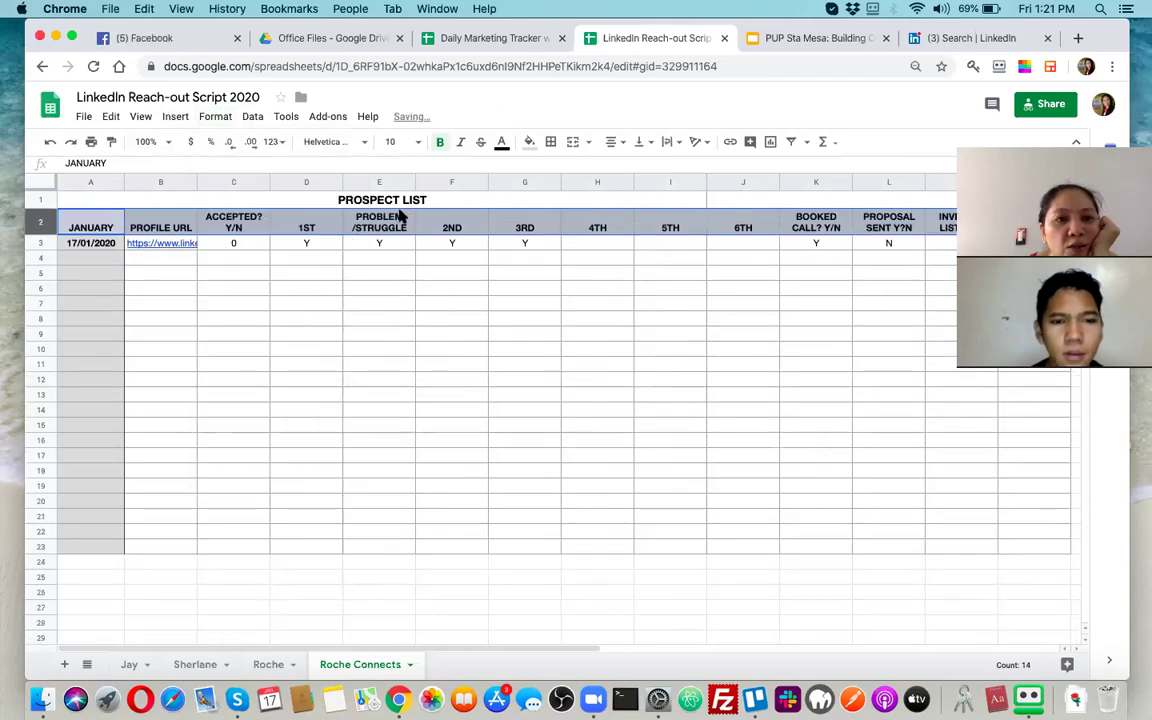
Step: Fill heading row 2 with light orange and reset the fill colour of A3:A23
click(529, 142)
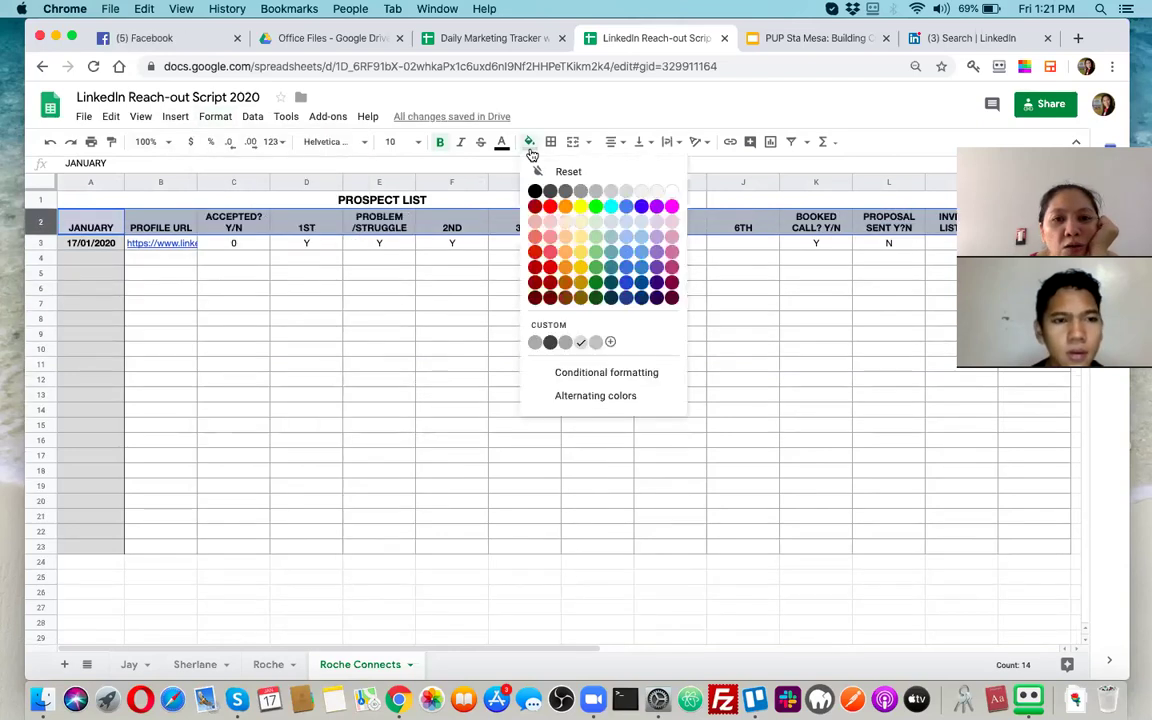
click(565, 224)
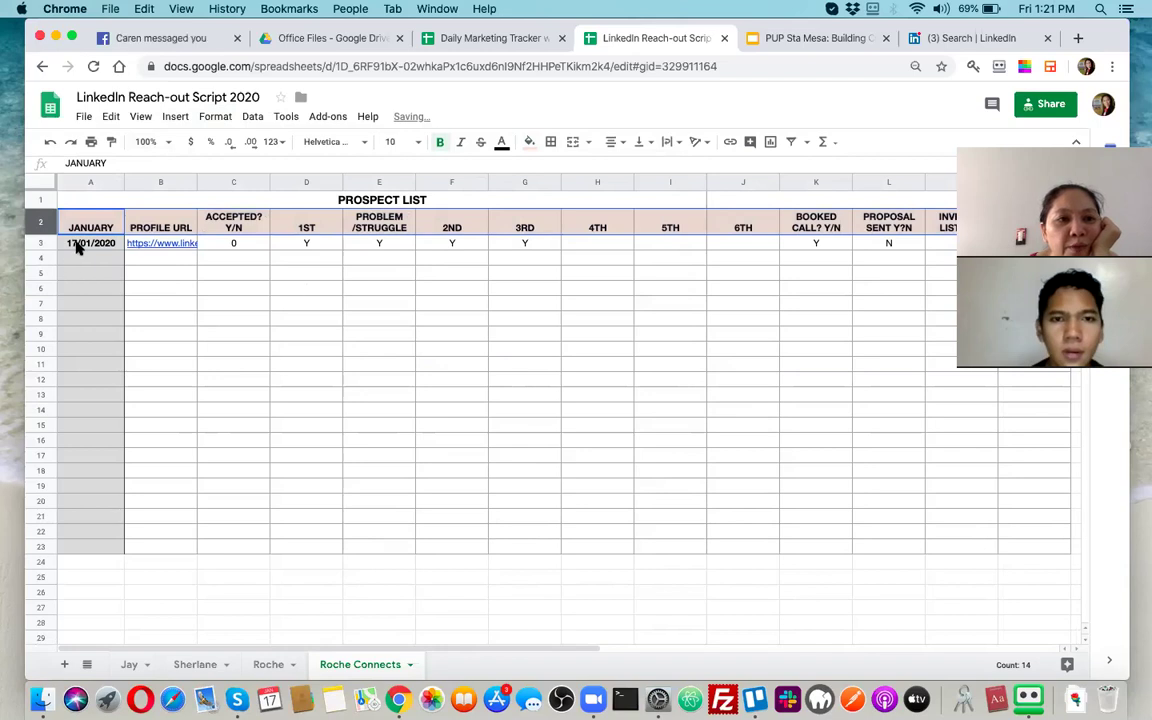
click(73, 243)
drag(40, 555, 82, 548)
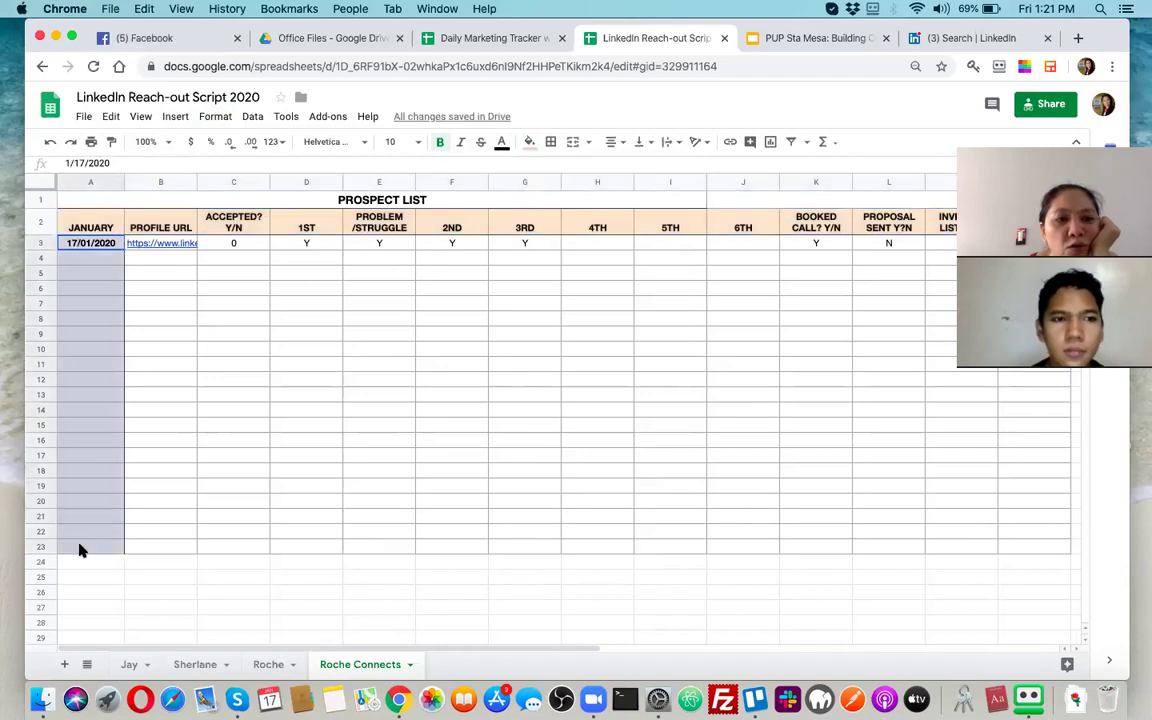
click(529, 142)
click(538, 170)
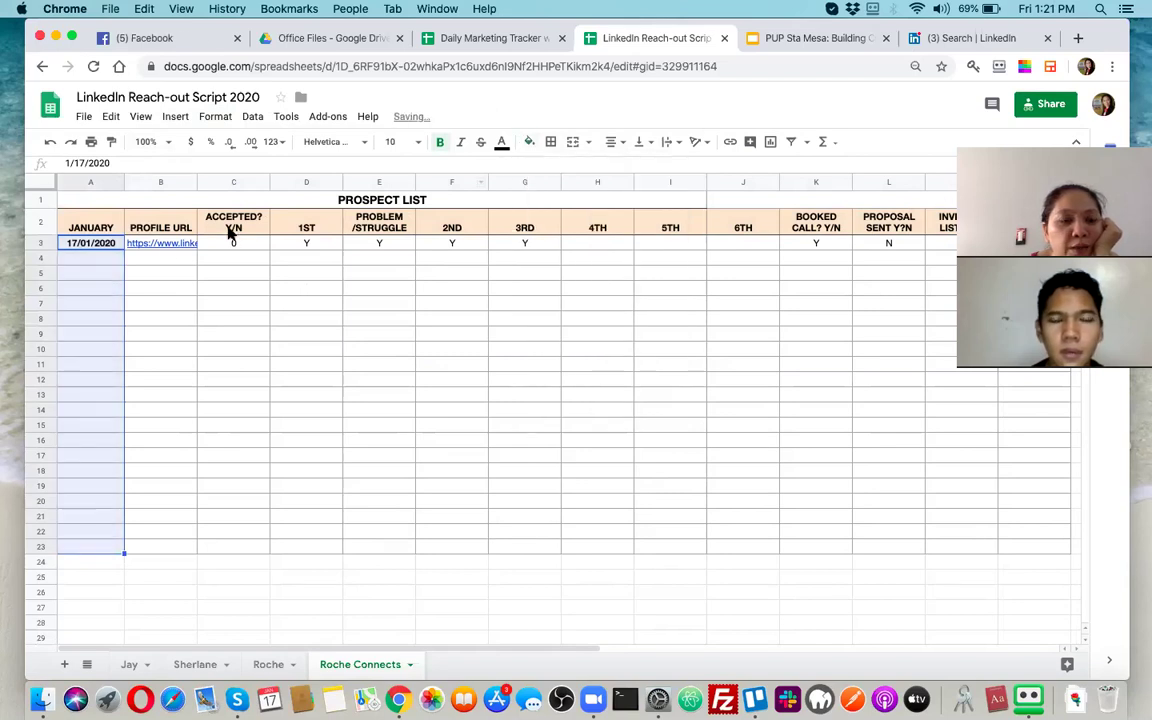
click(168, 225)
Step: Unmerge the PROSPECT LIST title cells in row 1 and left-align the title in A1
click(98, 199)
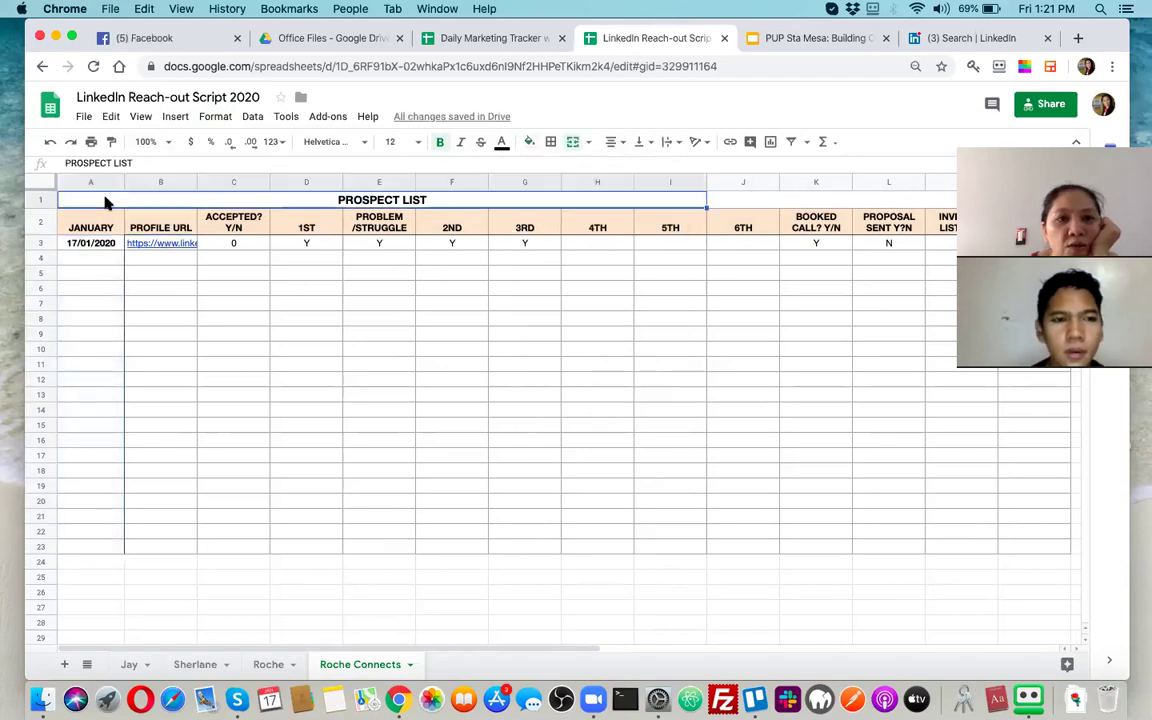
click(575, 143)
click(281, 346)
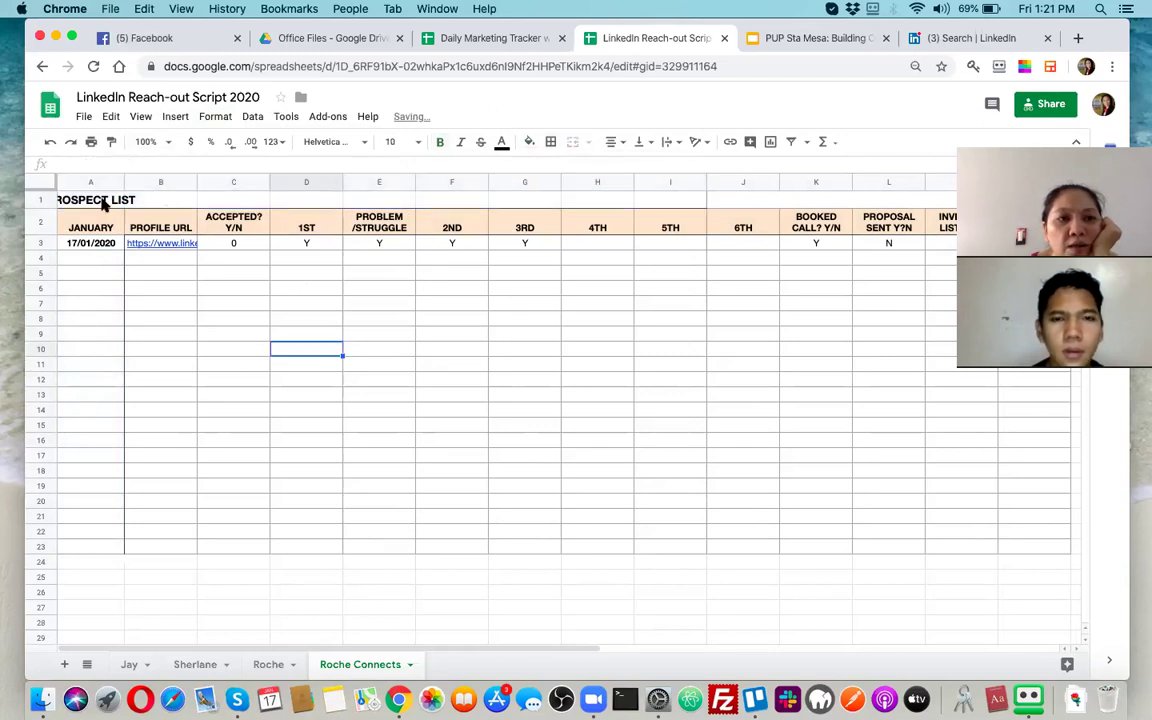
click(104, 201)
click(616, 143)
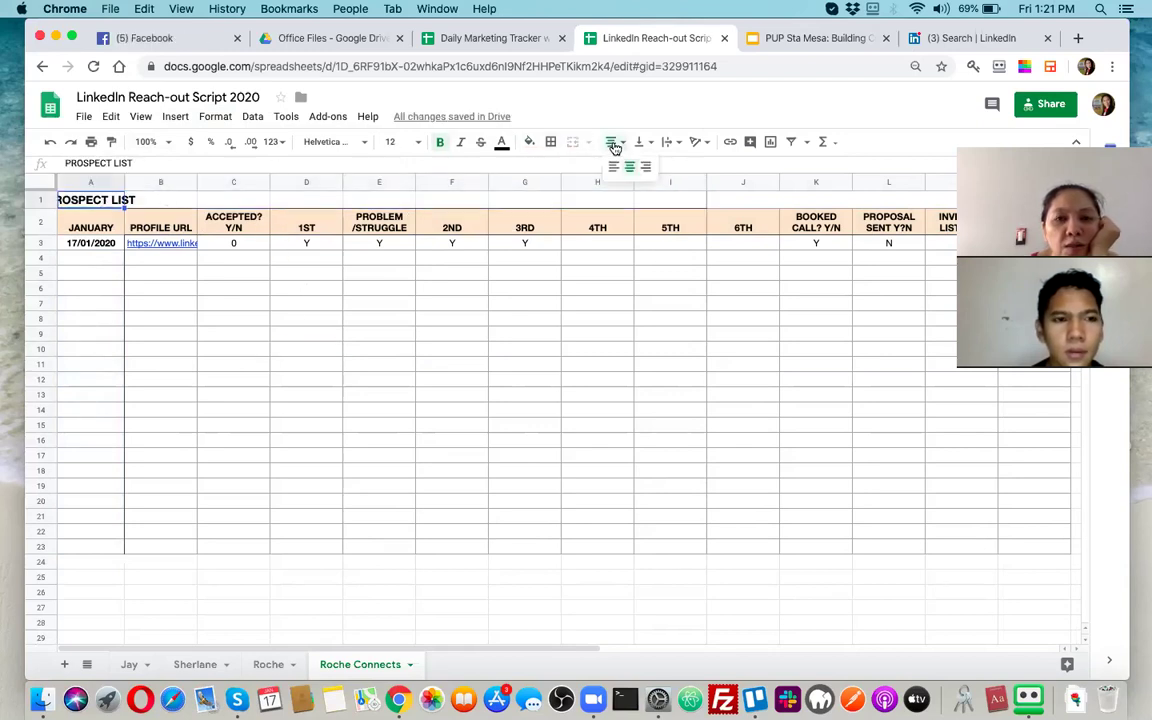
click(612, 164)
click(317, 350)
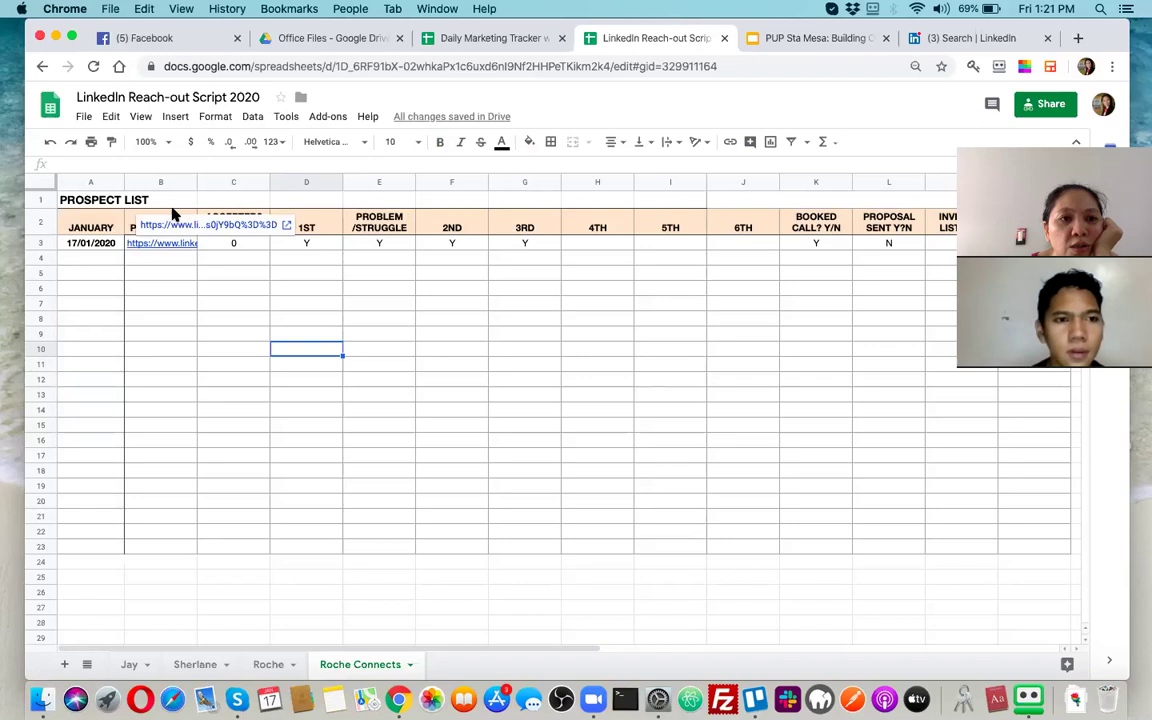
Step: Freeze the sheet's rows up to row 2 and its columns up to column B
click(170, 214)
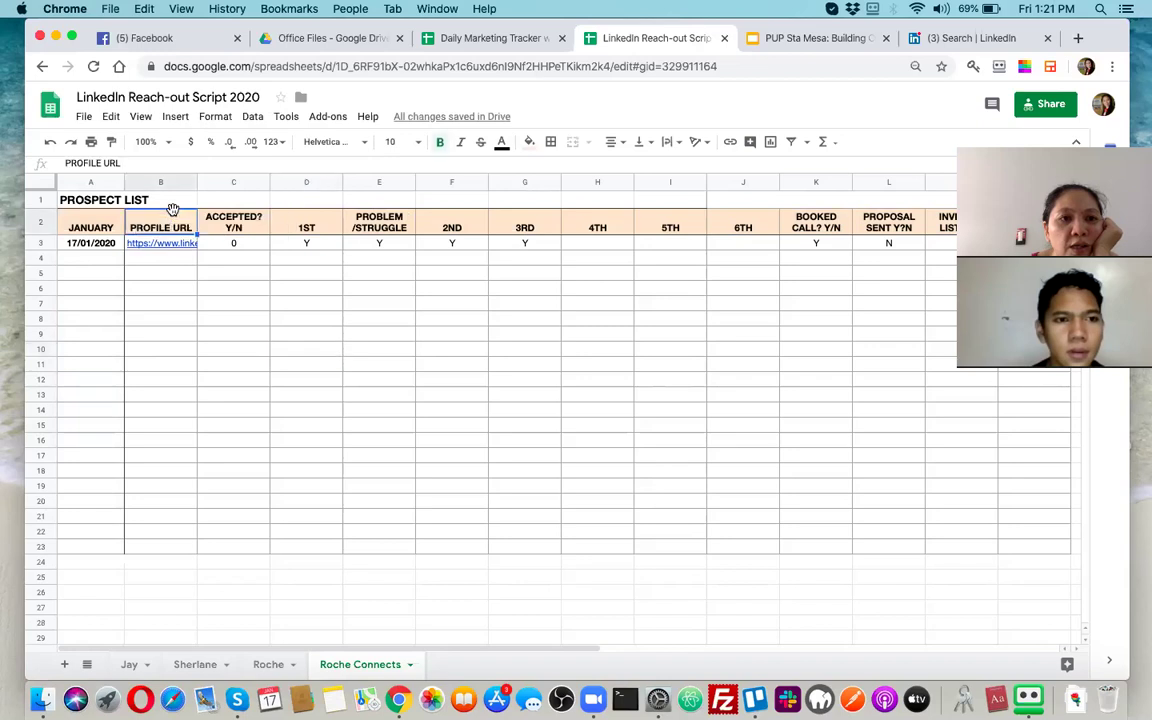
click(141, 116)
mouse_move(270, 142)
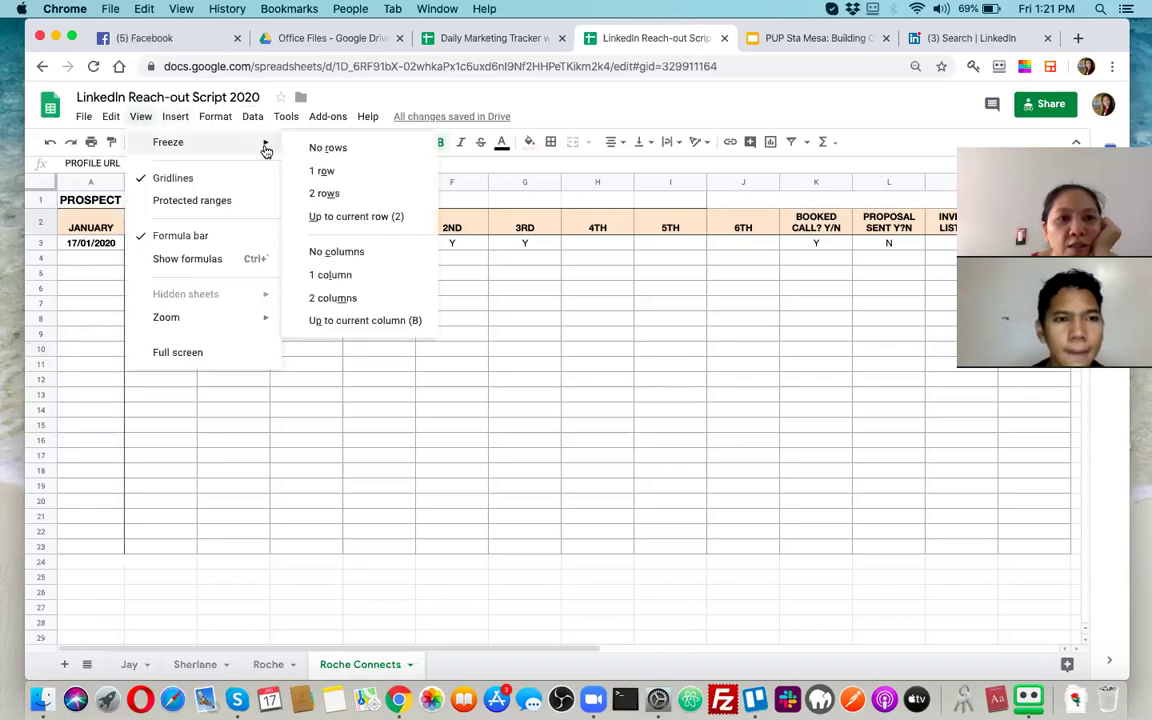
click(312, 216)
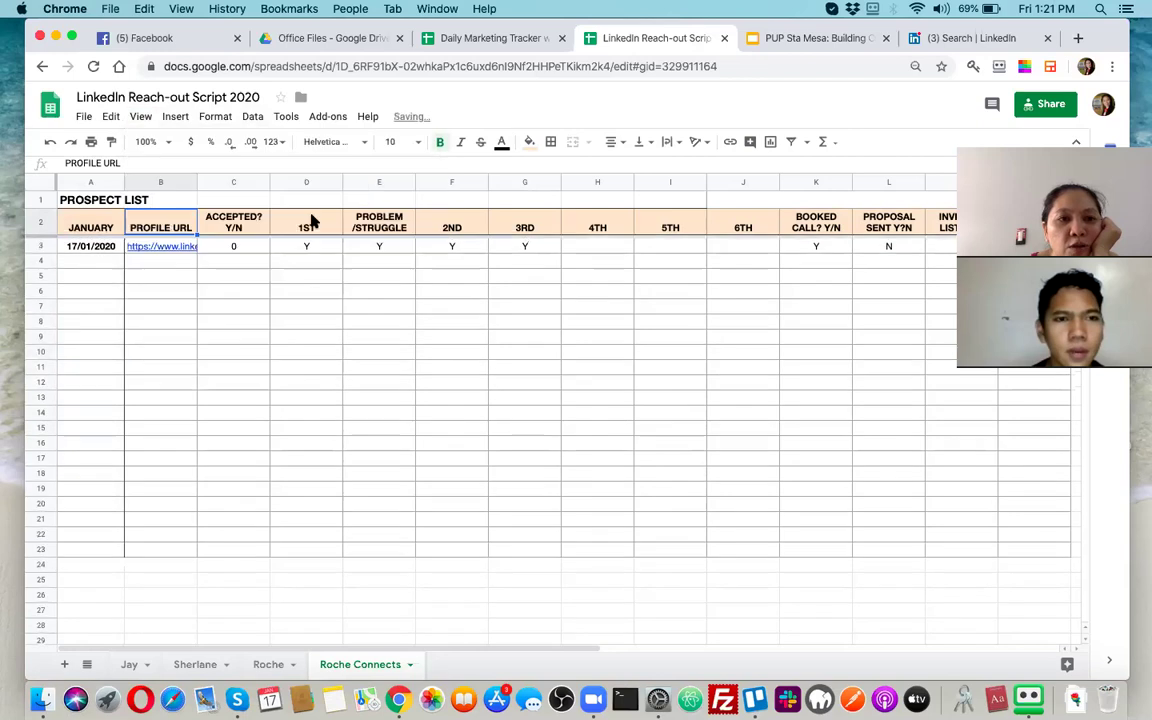
click(141, 117)
mouse_move(265, 142)
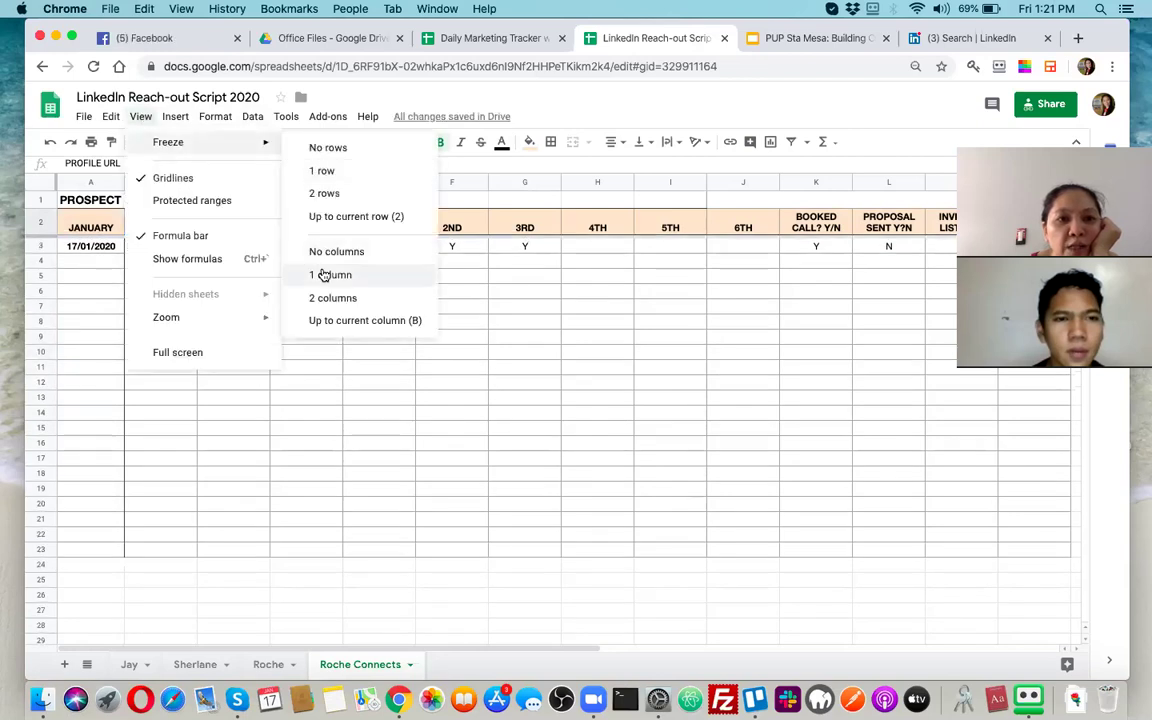
click(333, 322)
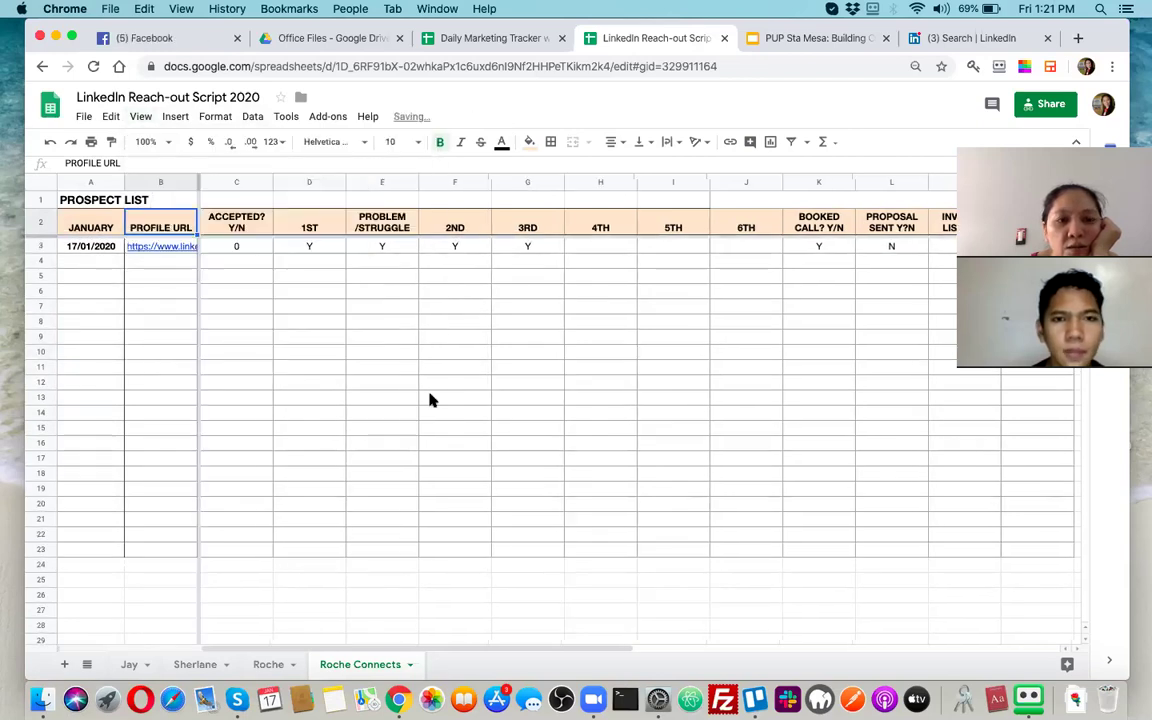
Step: Insert a column between JANUARY and PROFILE URL and enter PROFILE NAME as its heading
scroll(430, 400, right, 1)
scroll(430, 400, left, 1)
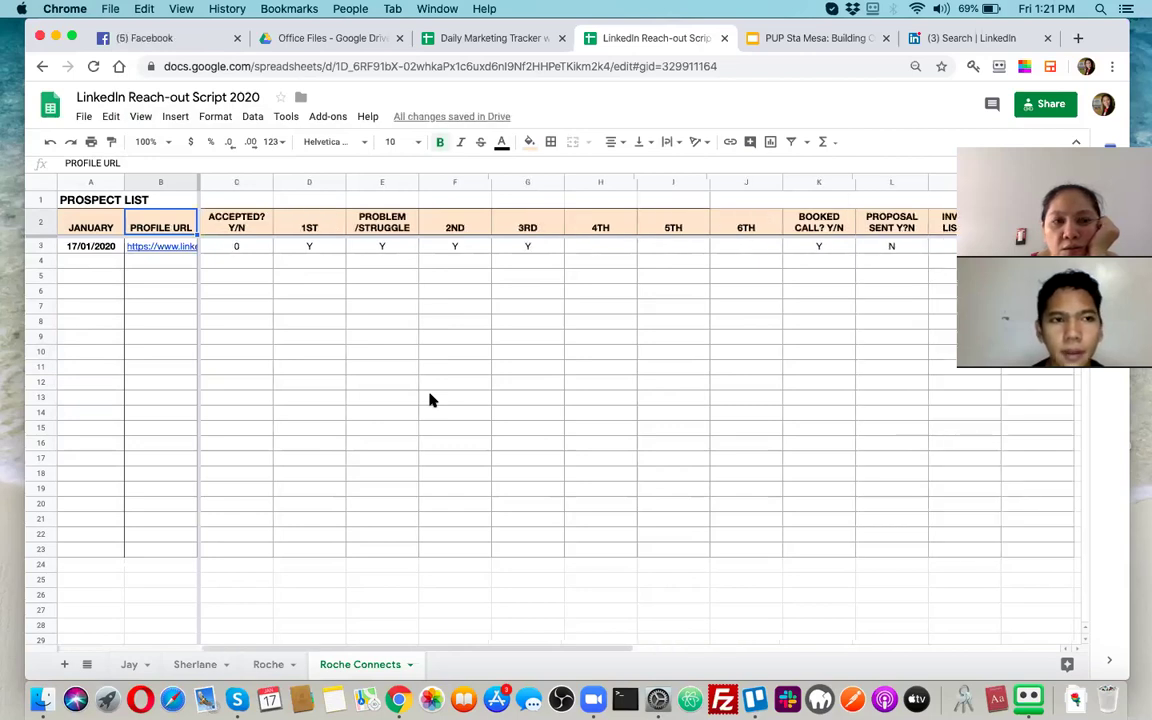
click(160, 182)
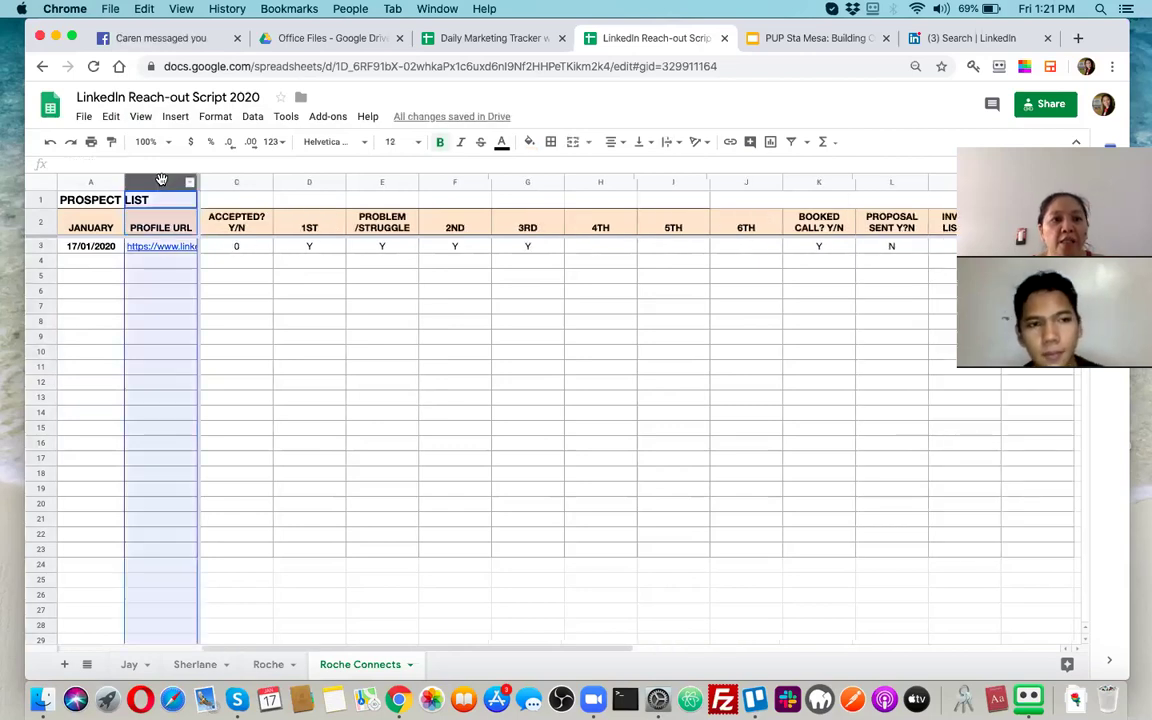
right_click(163, 183)
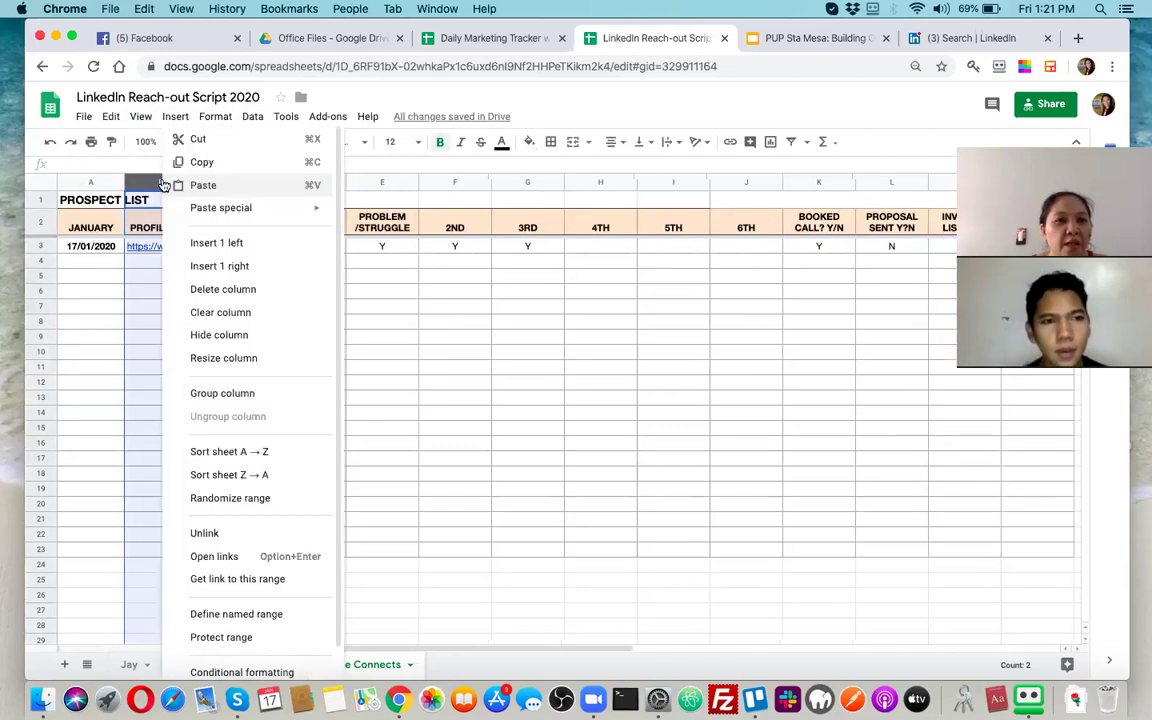
click(195, 242)
click(176, 233)
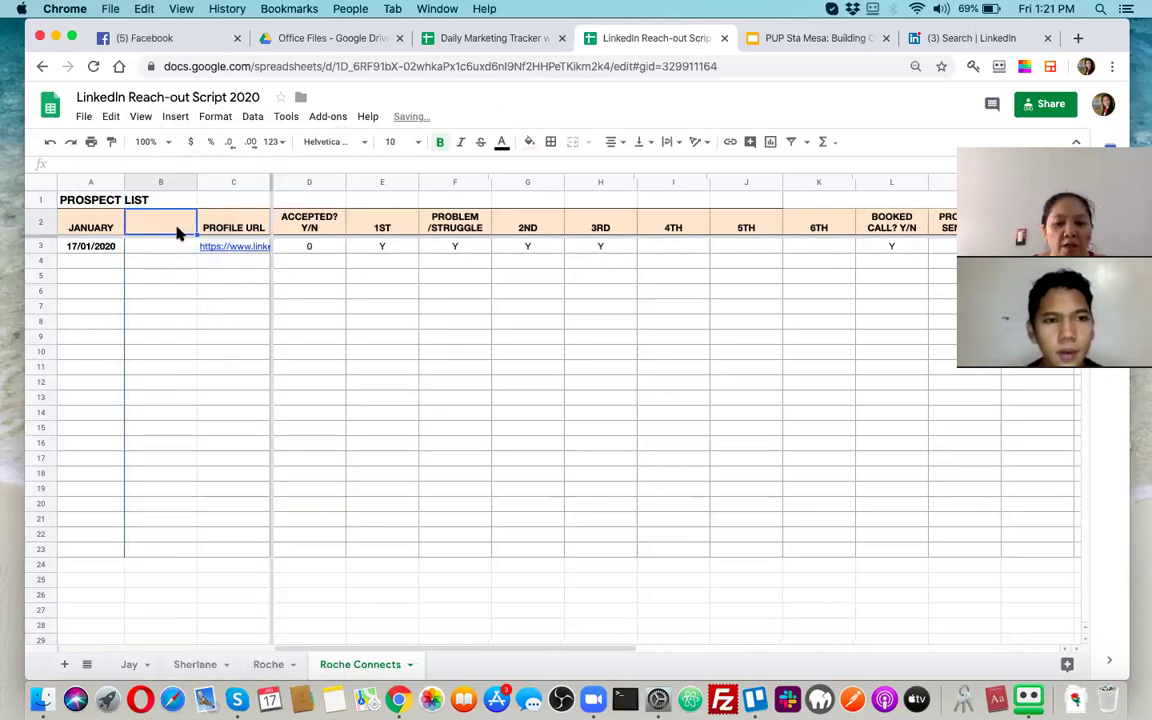
text(PROFILE NAME)
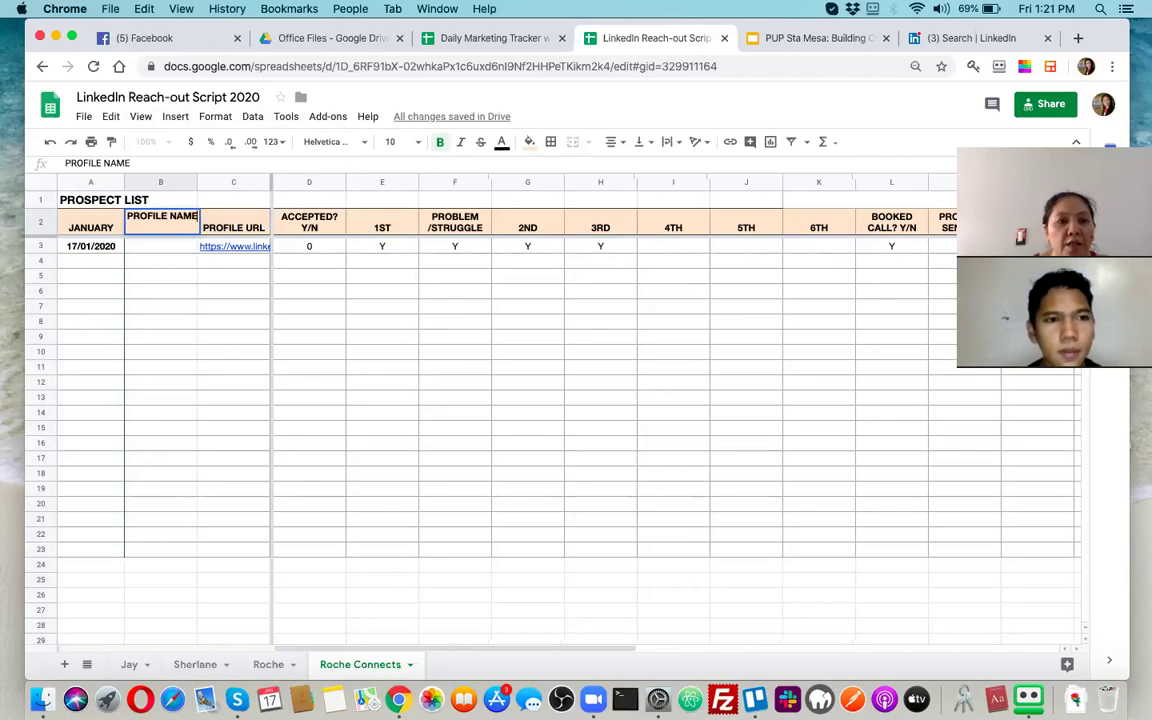
key(Return)
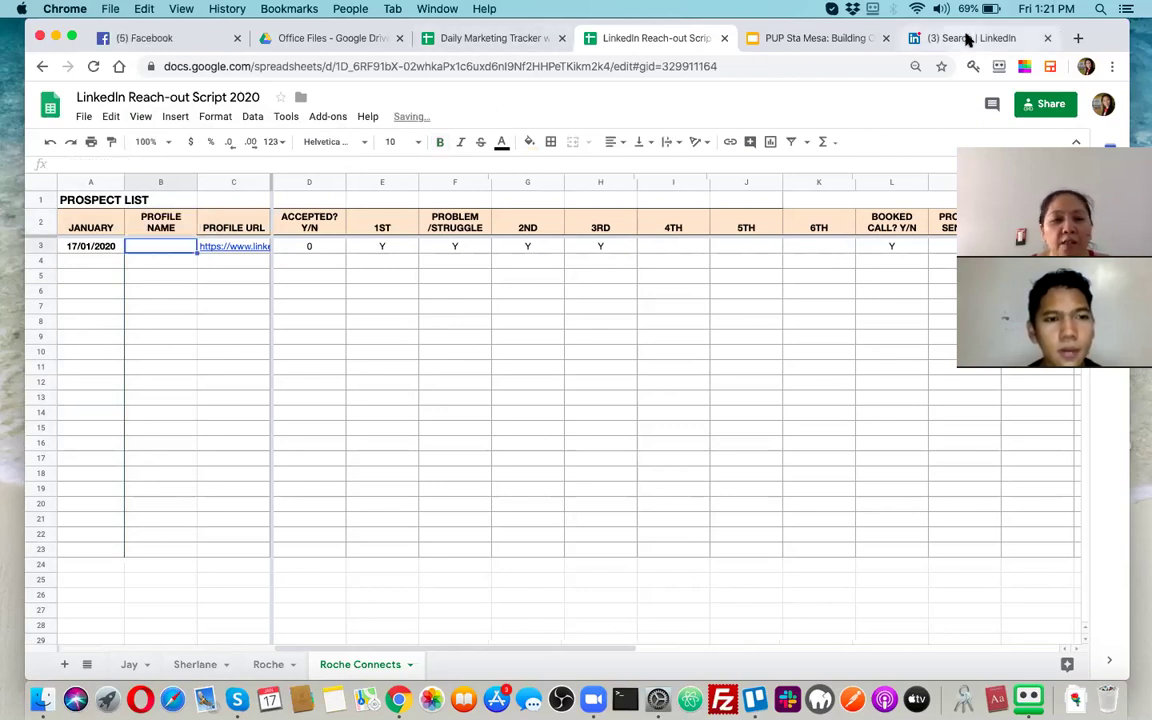
Step: Copy the name of the prospect marked Invite Sent in the LinkedIn search results into B3 of the LinkedIn Reach-out Script 2020 sheet
click(967, 39)
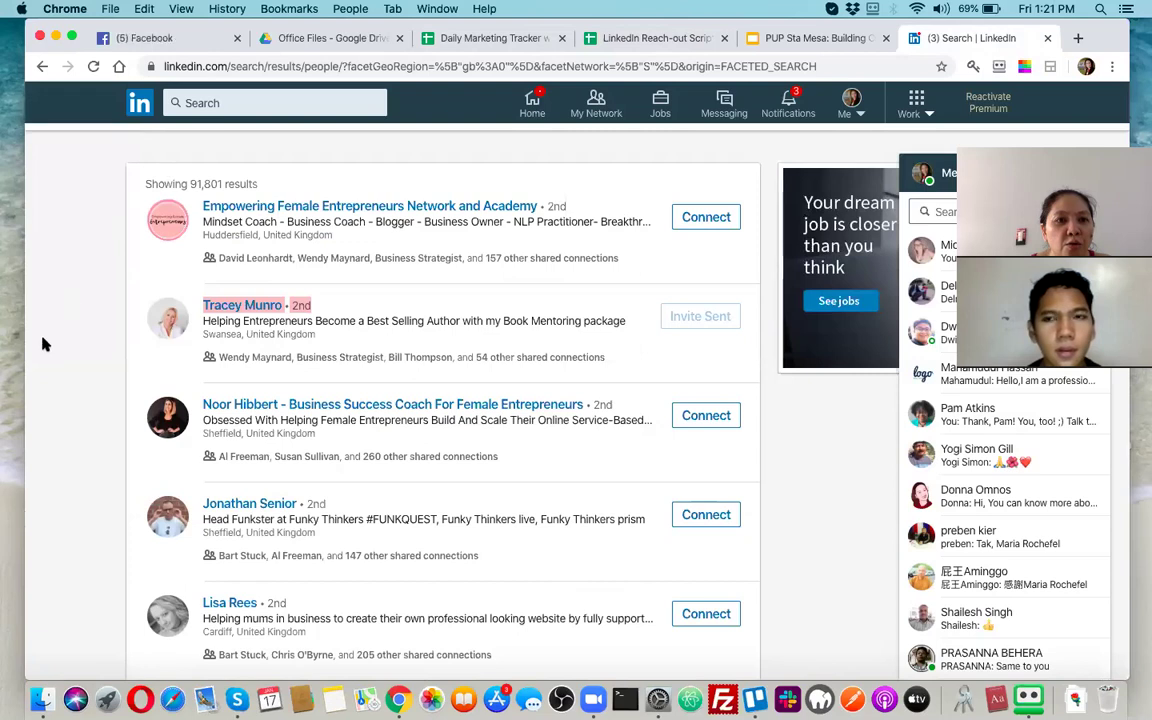
click(155, 278)
drag(203, 306, 284, 306)
key(super+c)
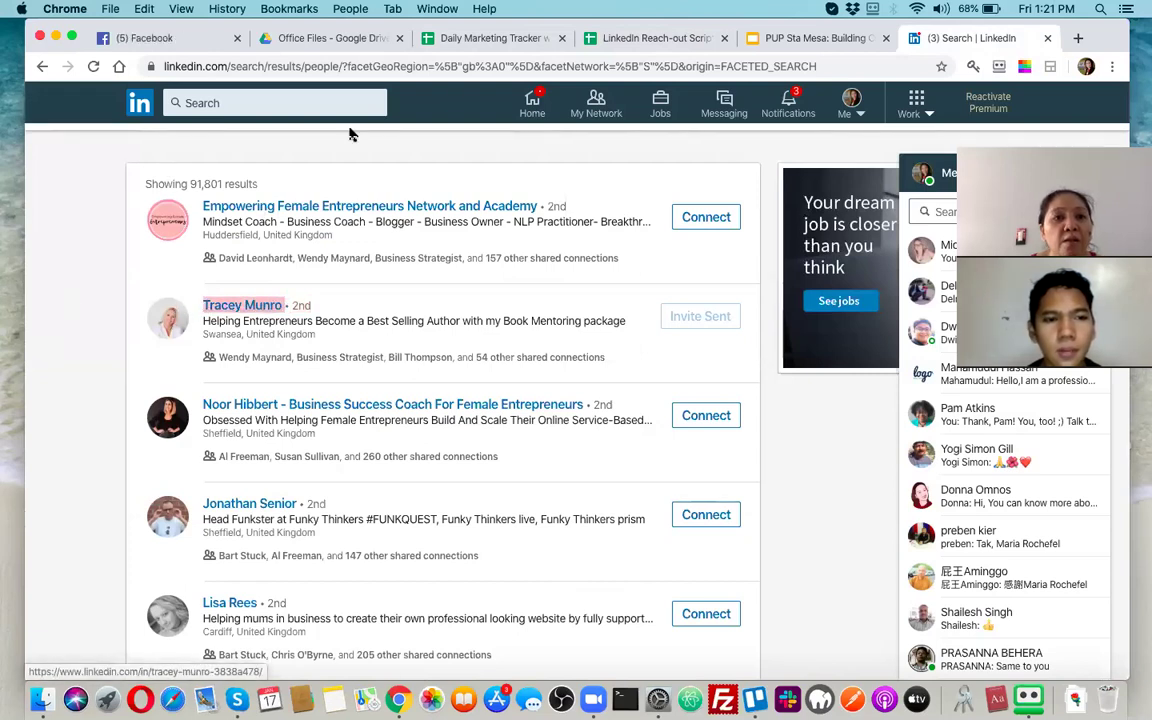
click(480, 38)
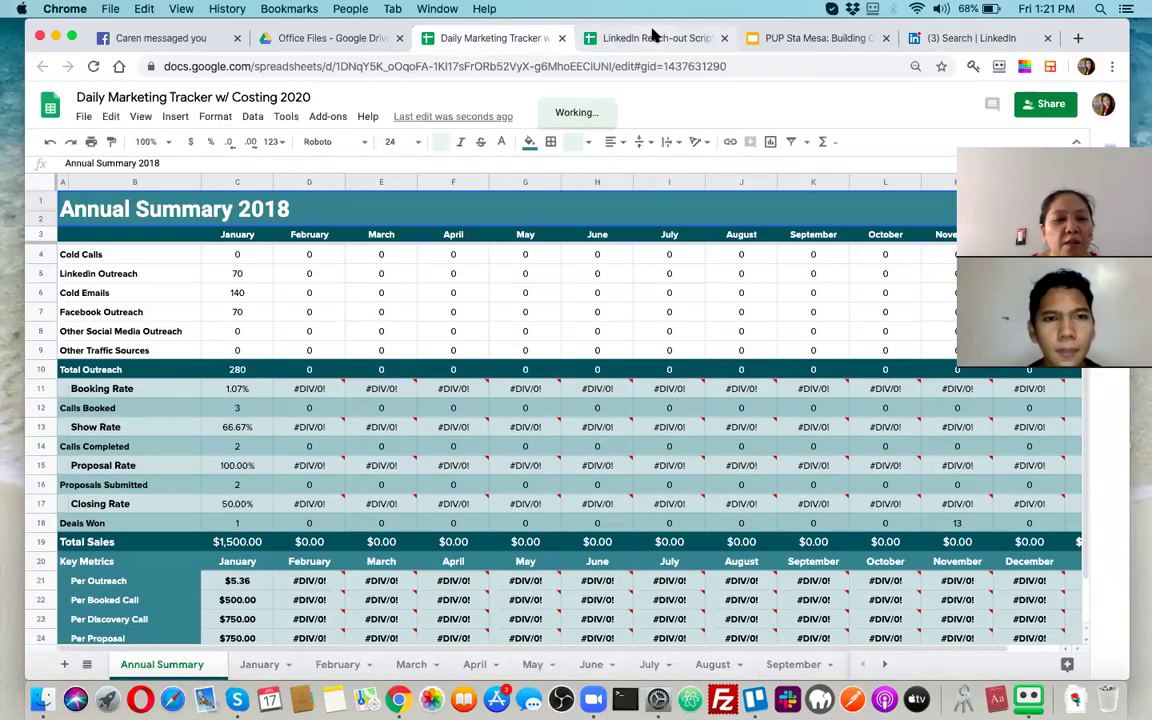
click(652, 37)
key(super+v)
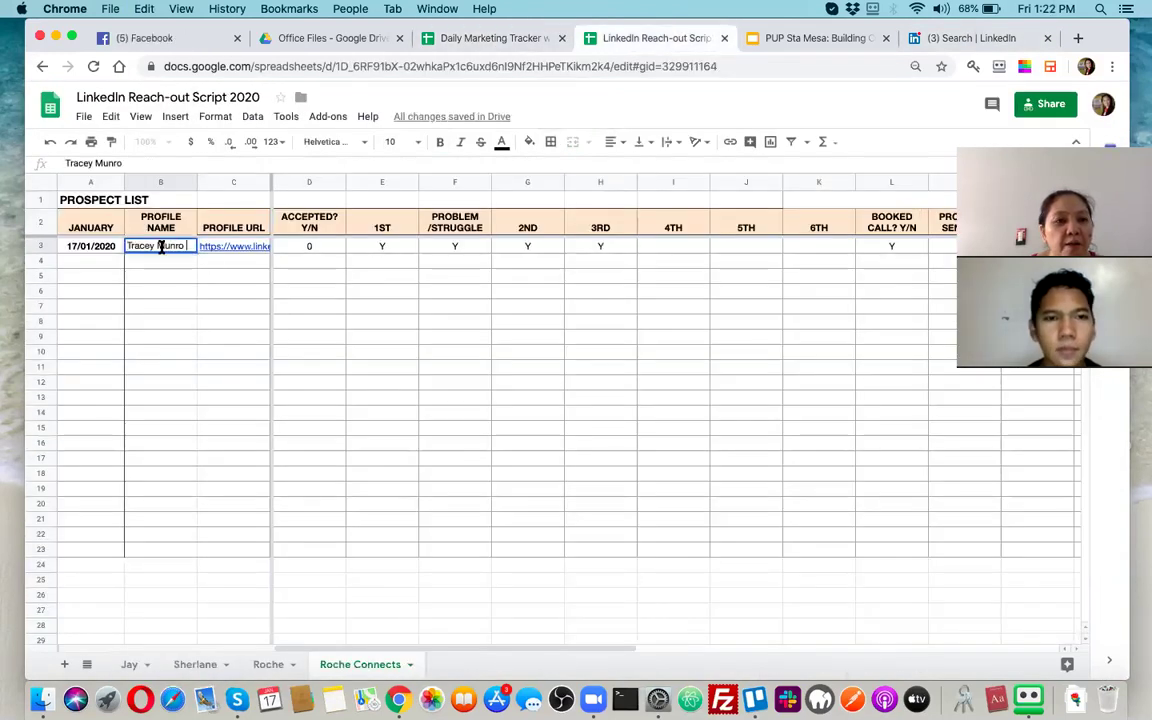
key(Return)
click(234, 246)
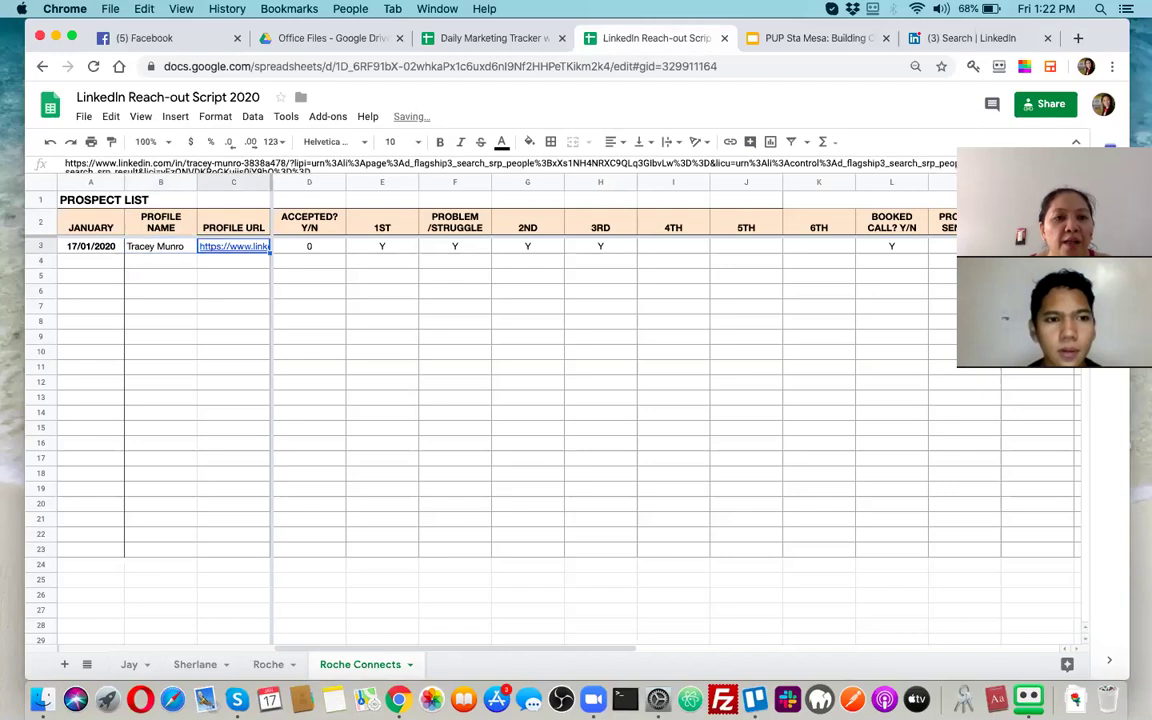
Step: Try Y, 0 and 1 as entries in the ACCEPTED? Y/N cell D3, ending with 0
click(309, 246)
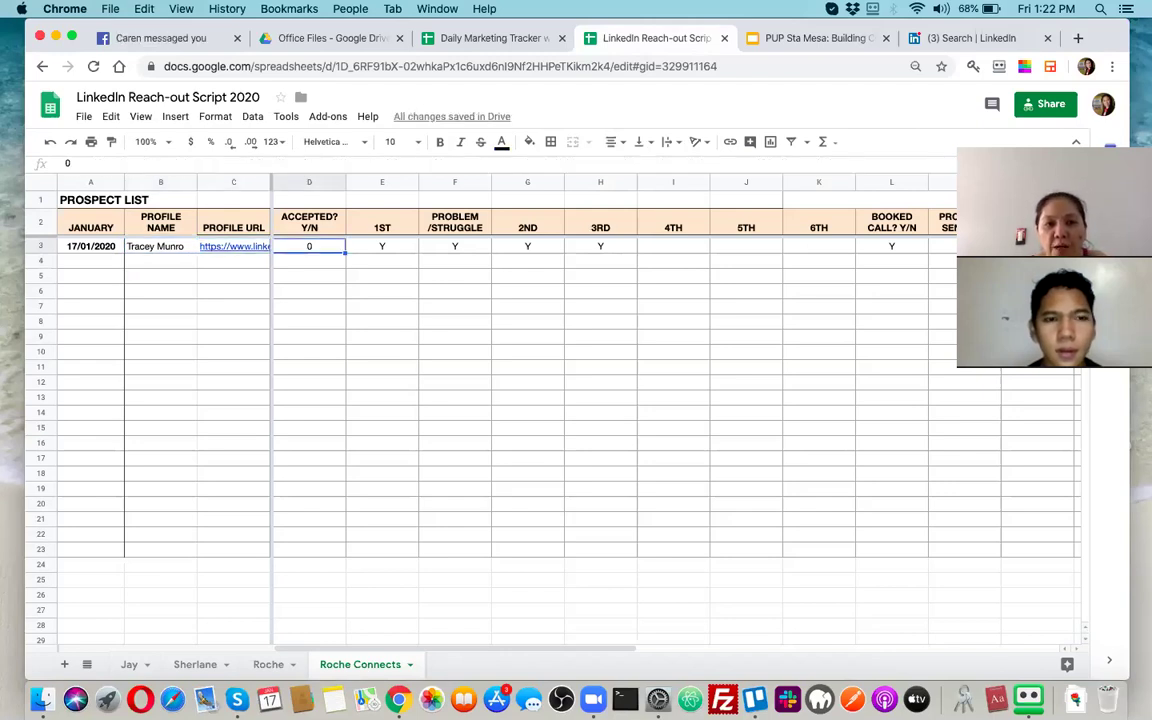
text(Y)
key(Return)
click(309, 246)
text(0)
key(Return)
click(309, 246)
text(1)
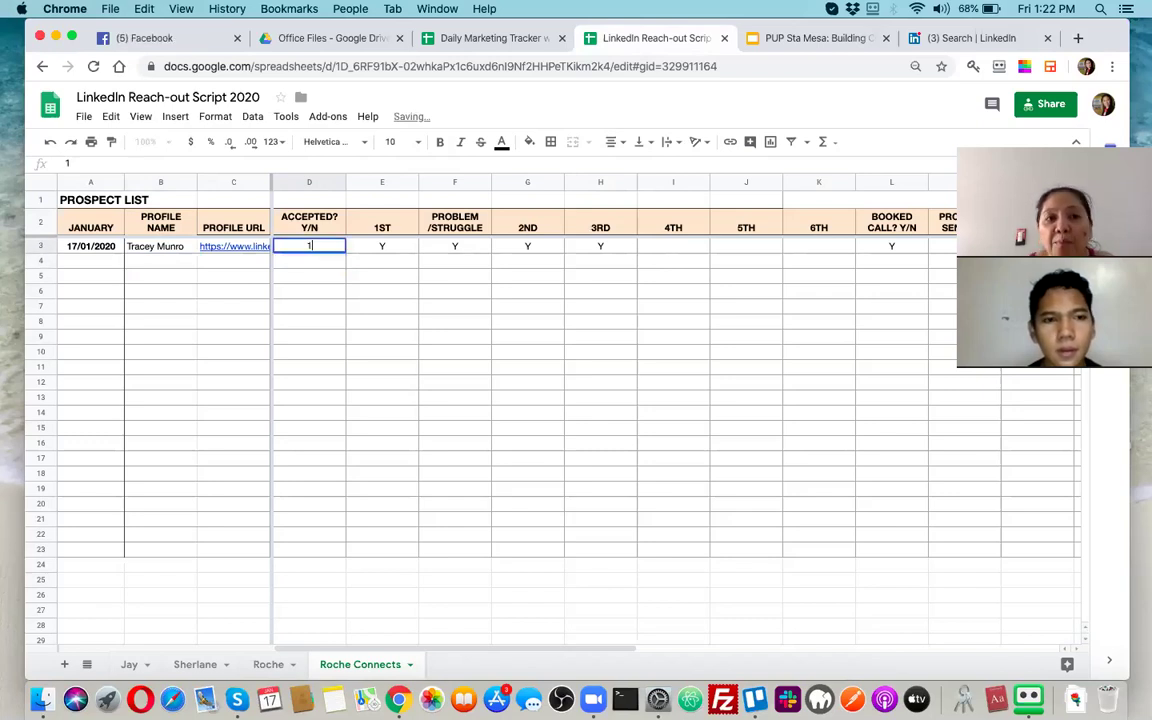
key(Return)
click(309, 246)
text(0)
key(Return)
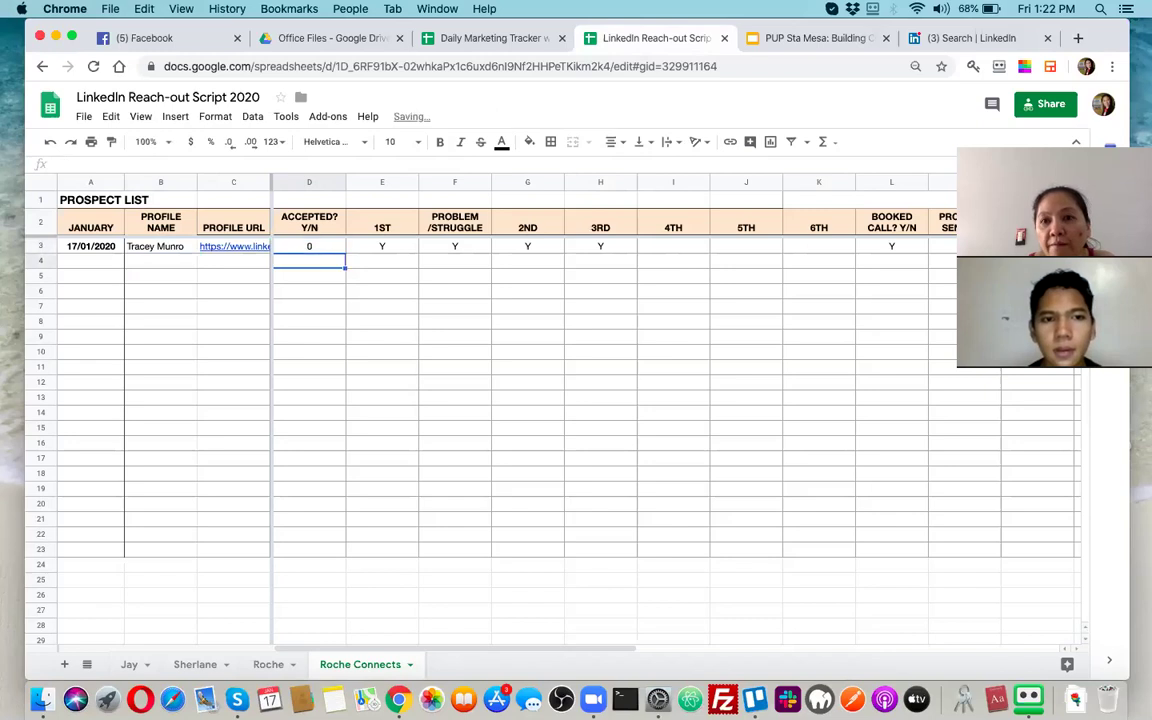
Step: Check the January and February outreach cells in the Daily Marketing Tracker's Annual Summary against the prospect list's ACCEPTED? Y/N column
click(309, 246)
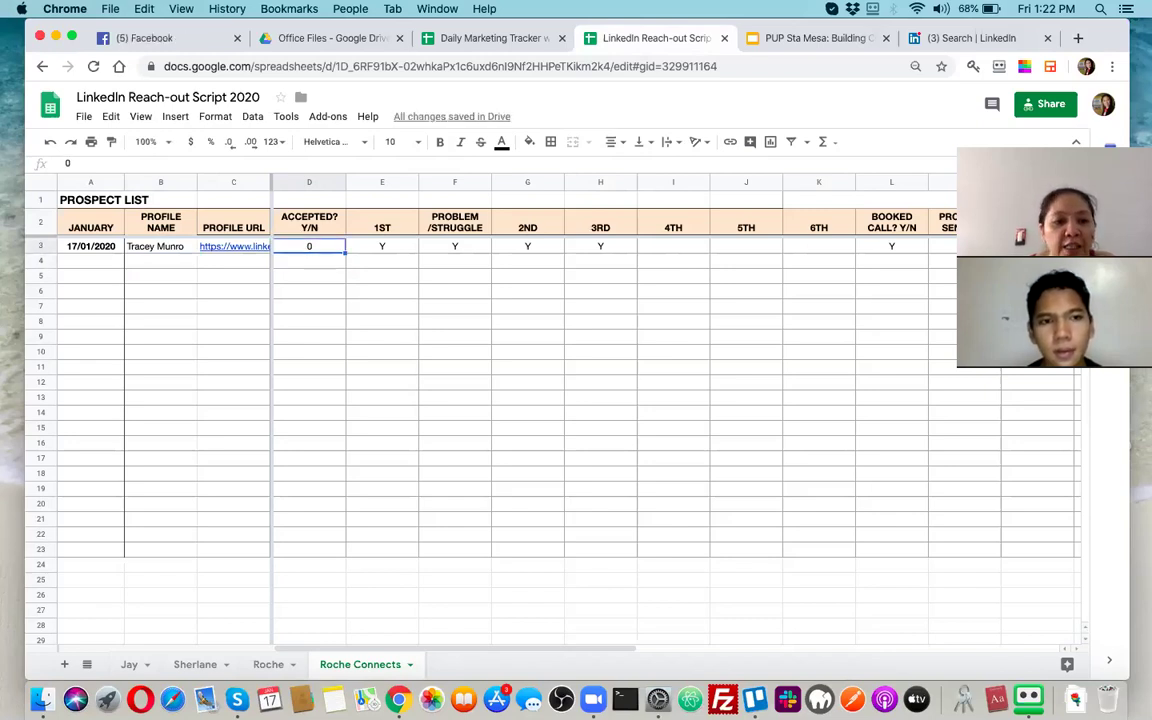
click(483, 39)
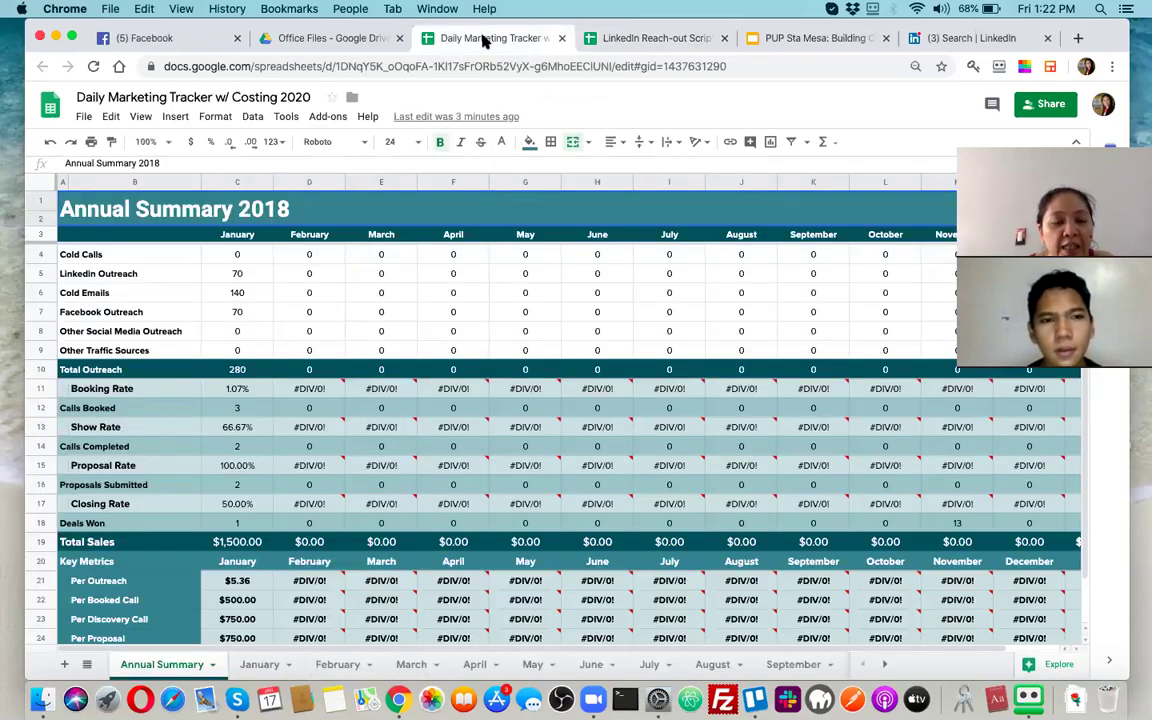
click(240, 316)
click(303, 255)
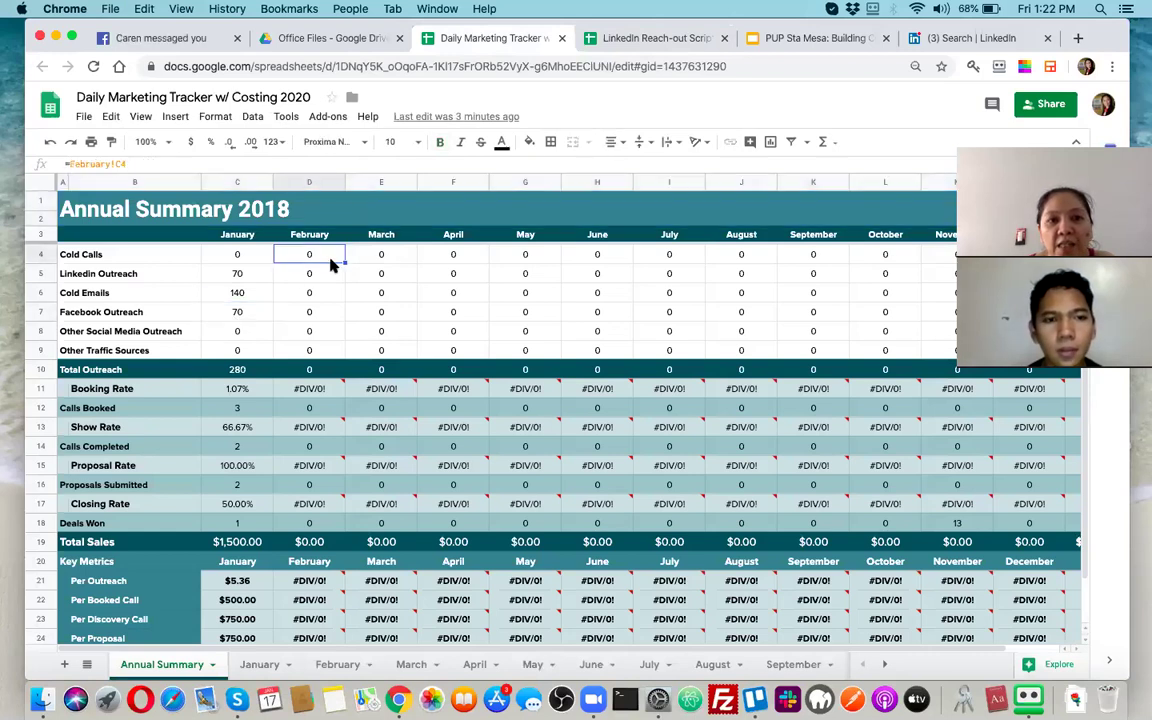
click(625, 39)
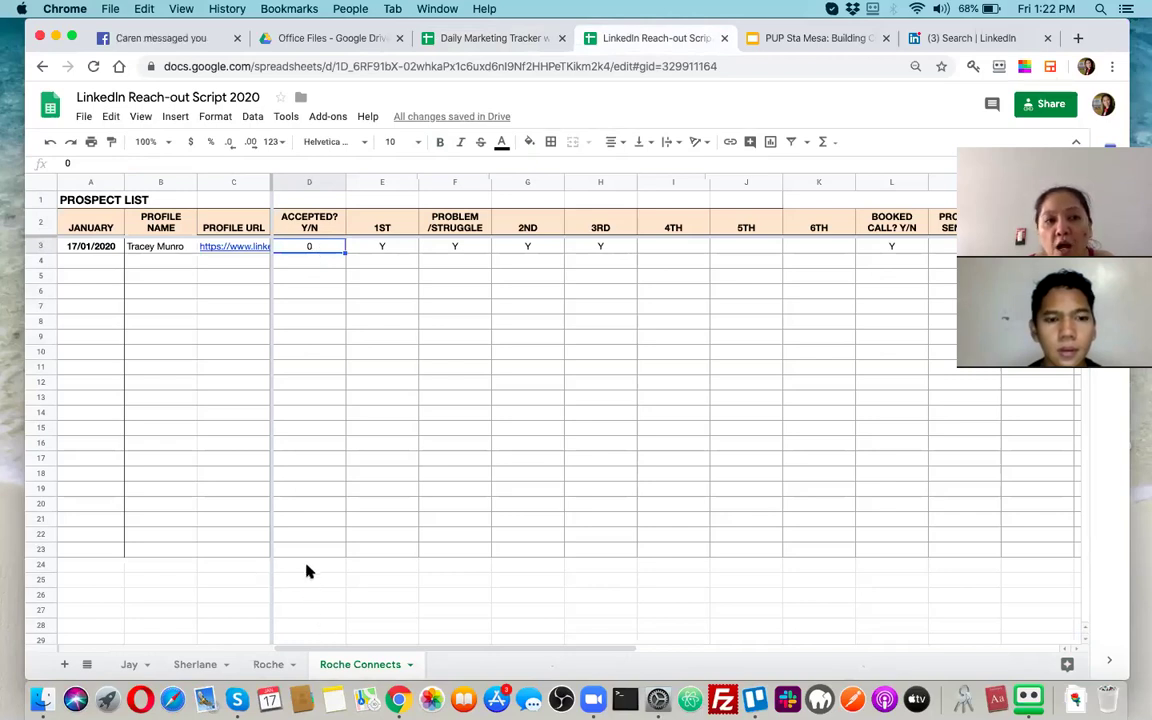
click(81, 322)
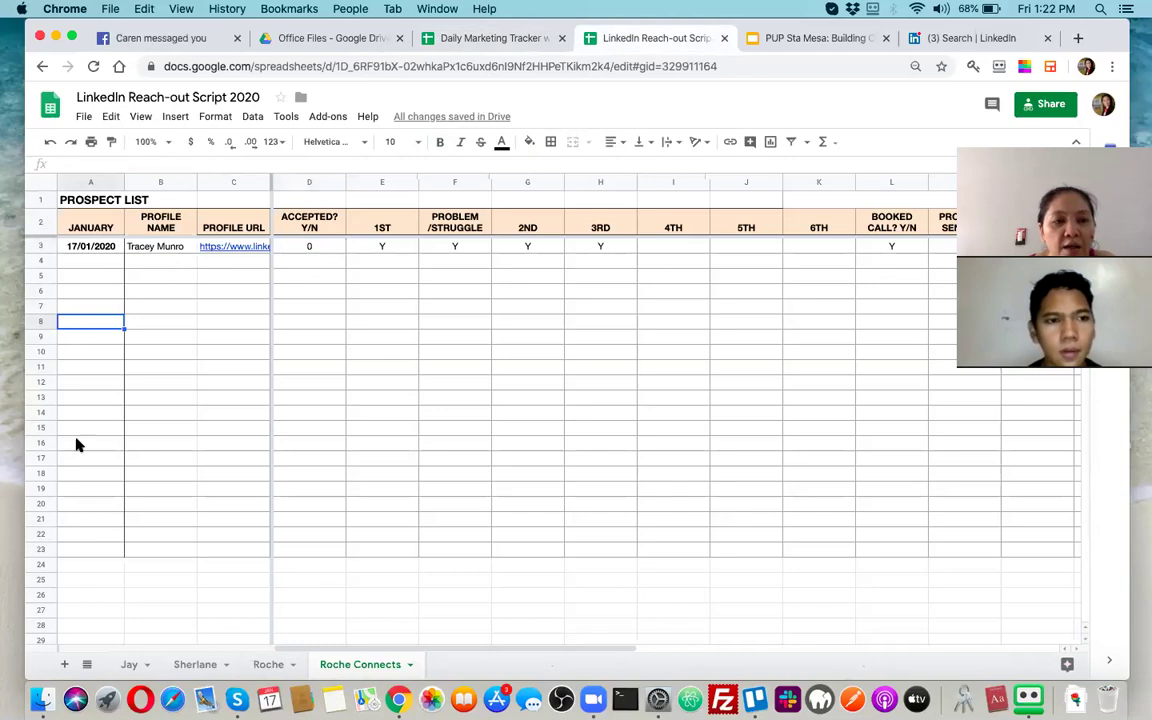
click(308, 246)
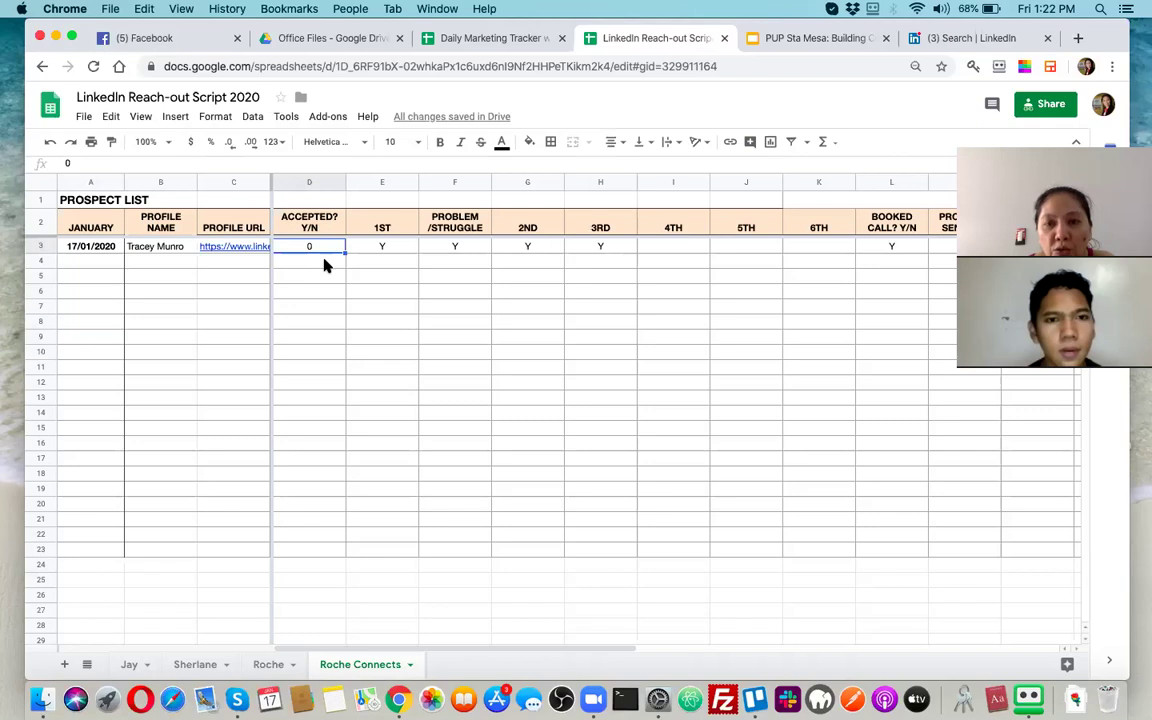
Step: Enter the label TOTAL in C25 and the sample value 200 in D25 below the prospect list
click(309, 580)
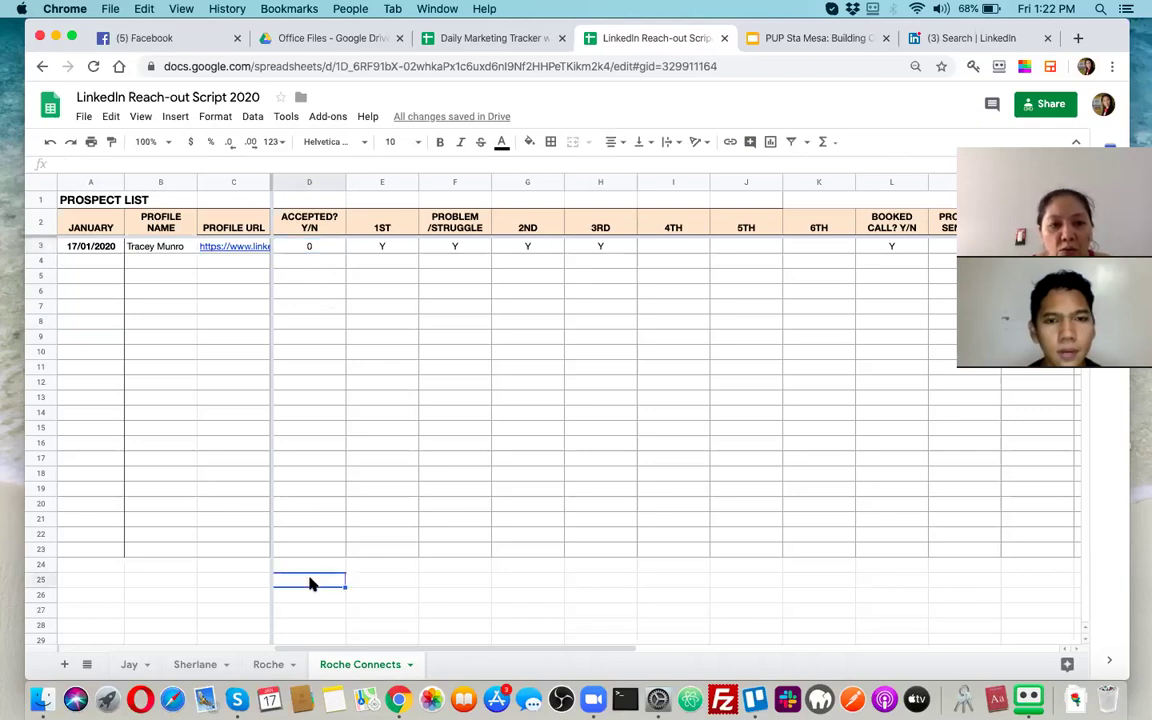
key(Left)
text(TOTAL)
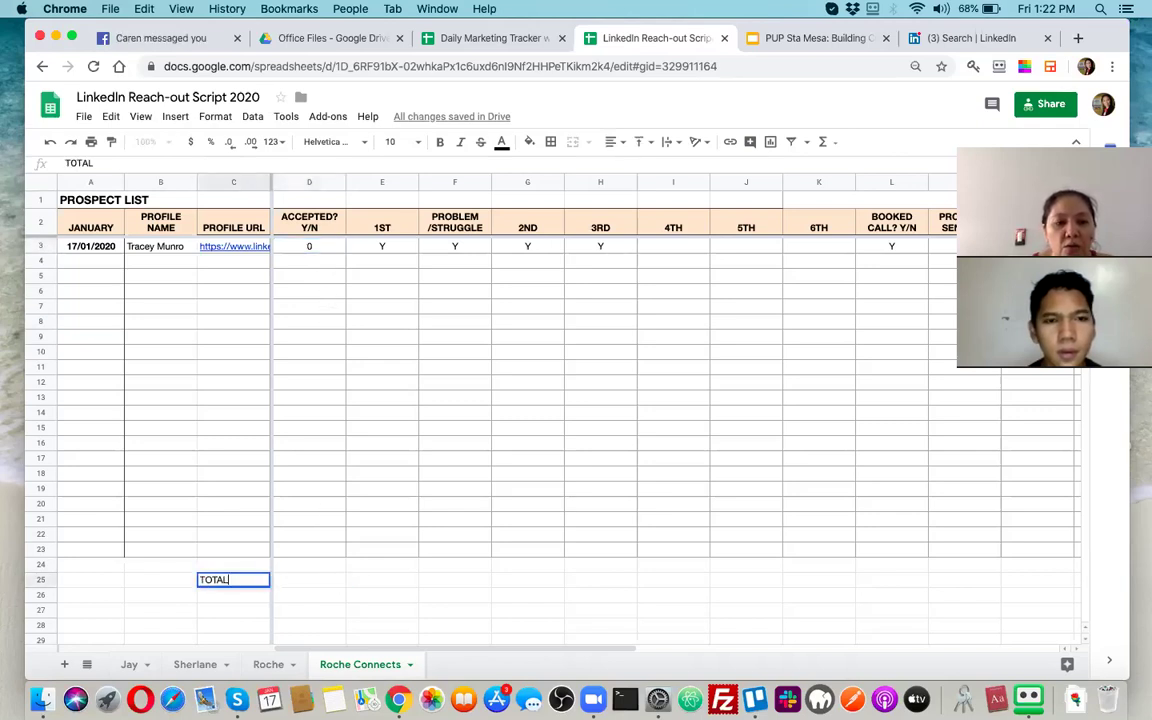
key(Return)
click(309, 580)
text(200)
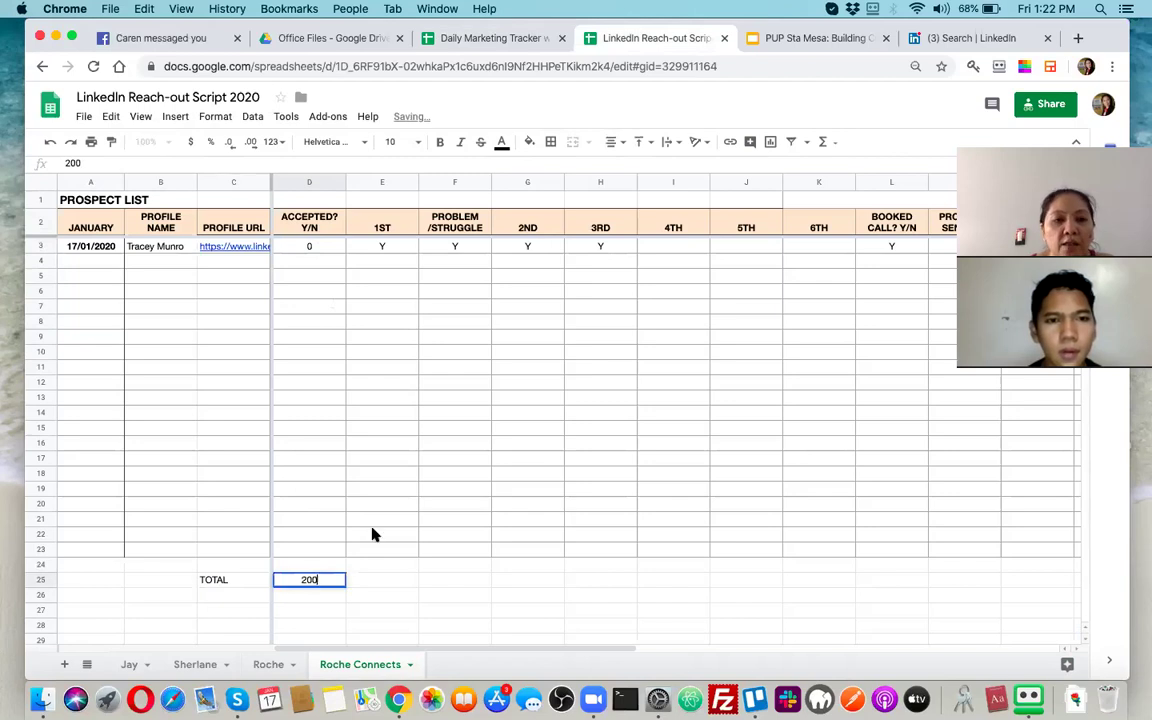
click(382, 488)
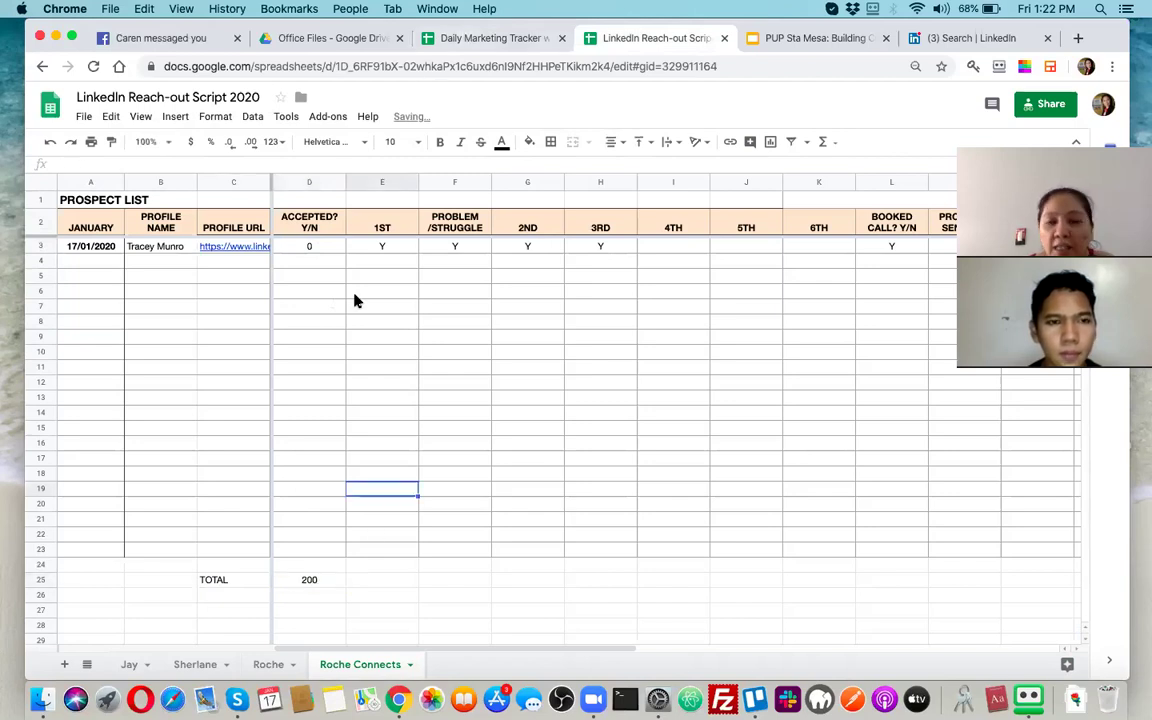
Step: Look at the Daily Marketing Tracker's Annual Summary and clear cells C24:E25 below the prospect list
key(ctrl+shift+Tab)
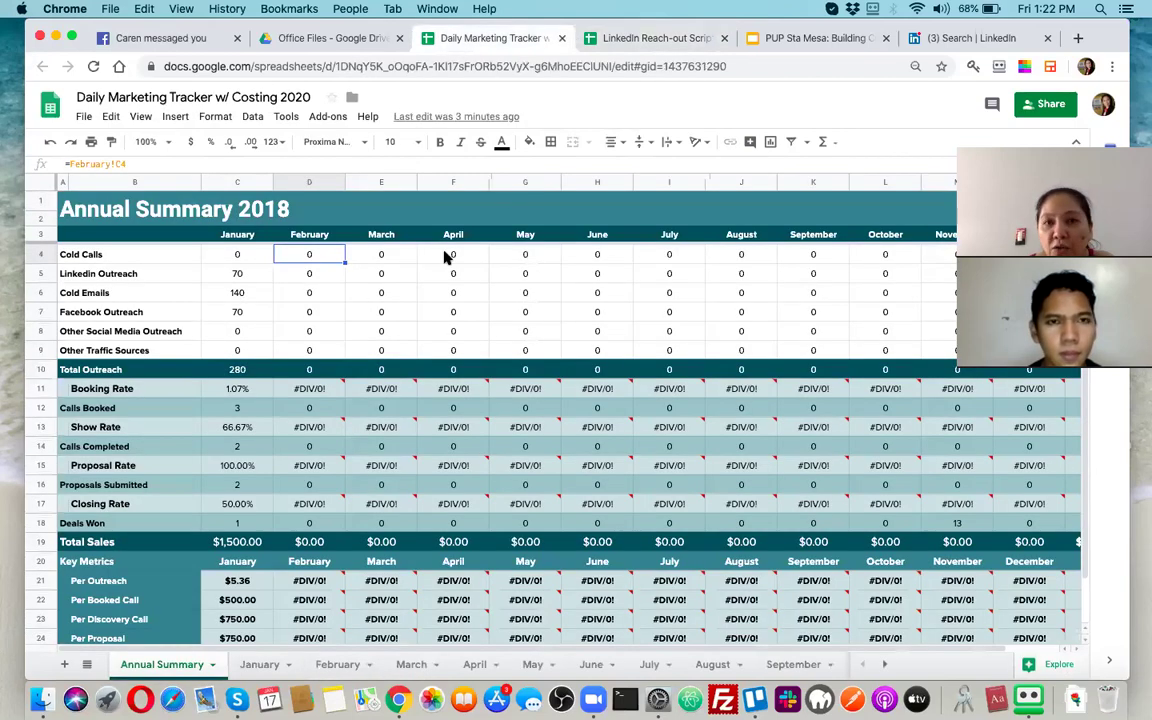
click(645, 40)
drag(218, 568, 368, 583)
key(Delete)
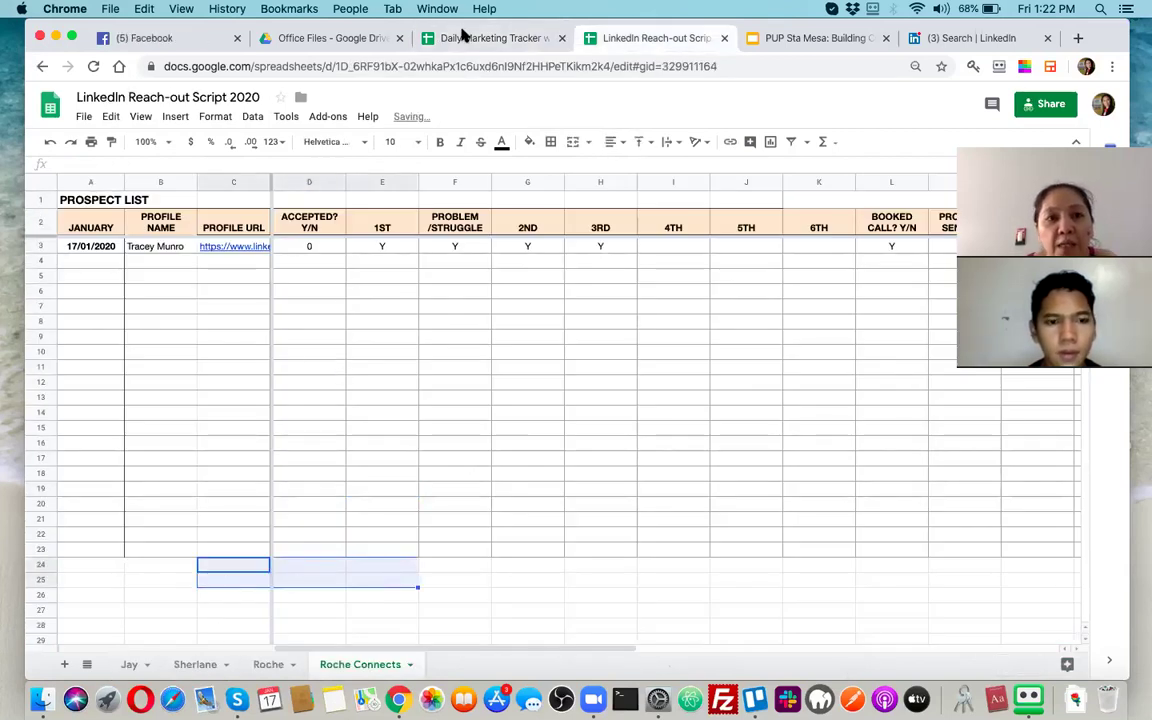
Step: Close Daily Marketing Tracker w/ Costing 2020 and reopen it from Google Drive by searching for "marketing tracker costing"
click(463, 38)
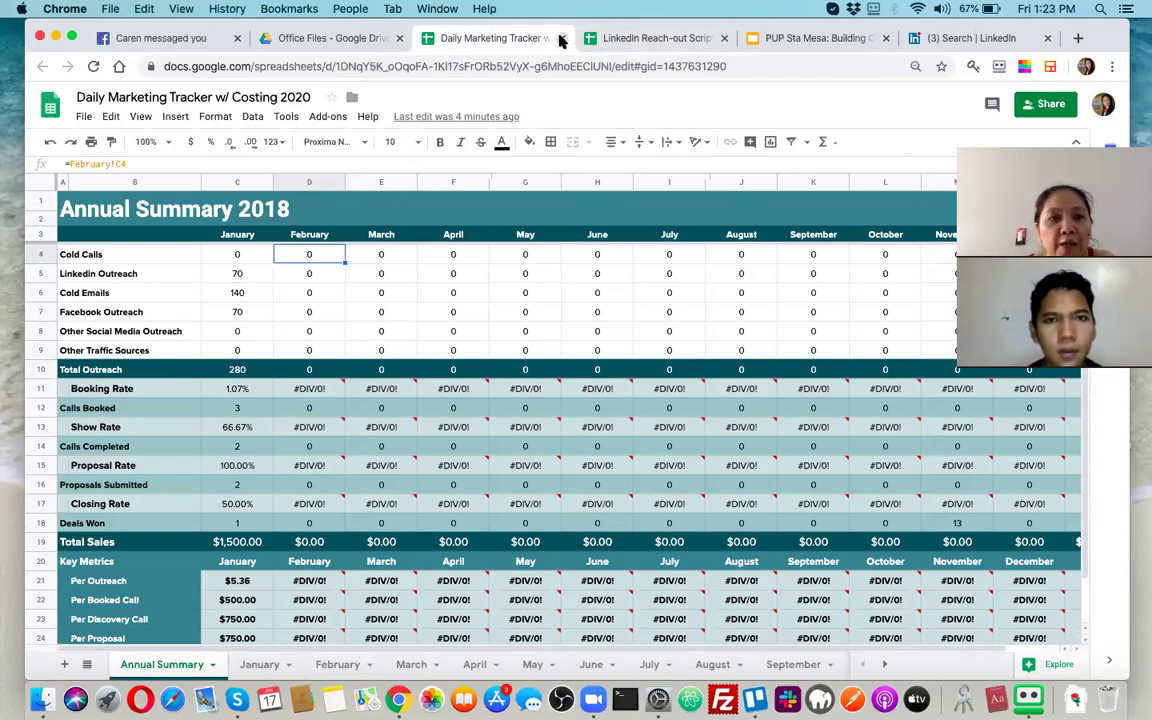
click(561, 39)
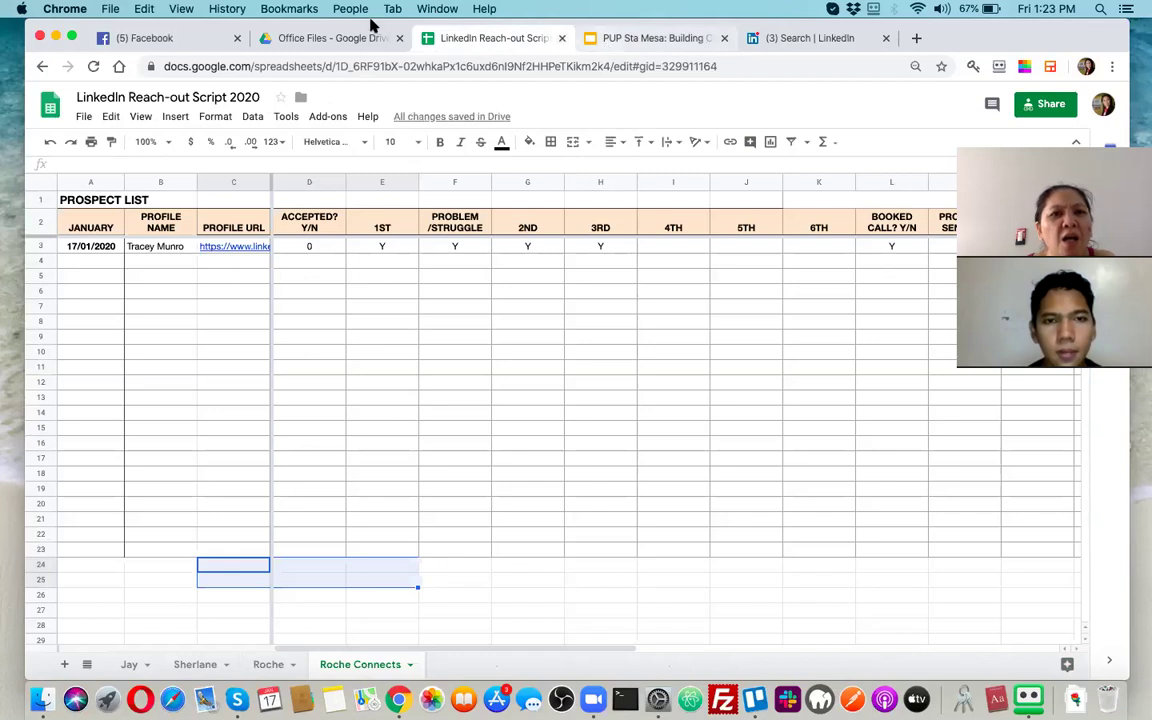
click(325, 35)
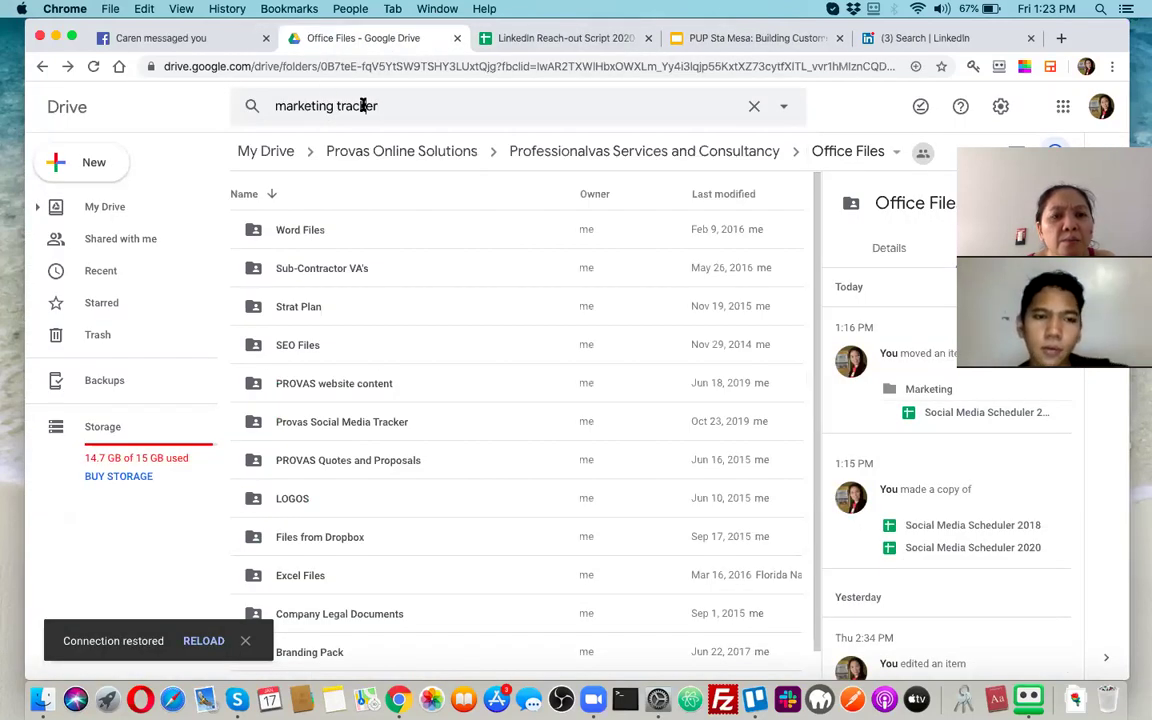
scroll(363, 105, up, 5)
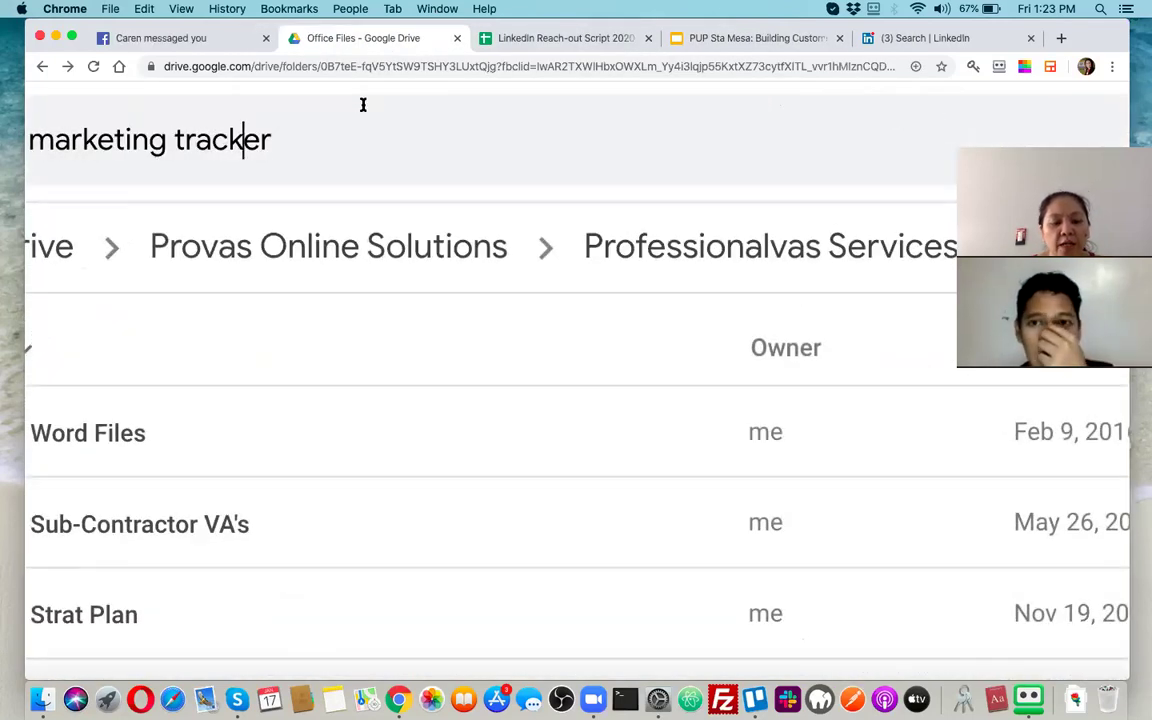
scroll(363, 105, down, 5)
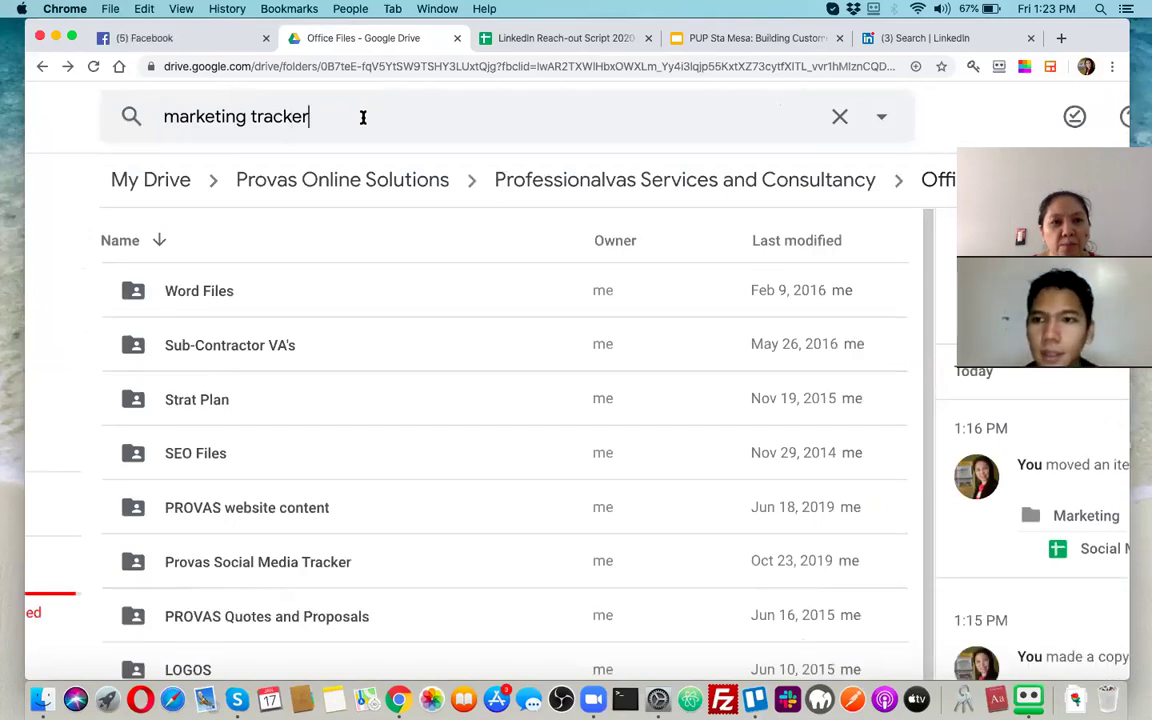
scroll(363, 117, down, 3)
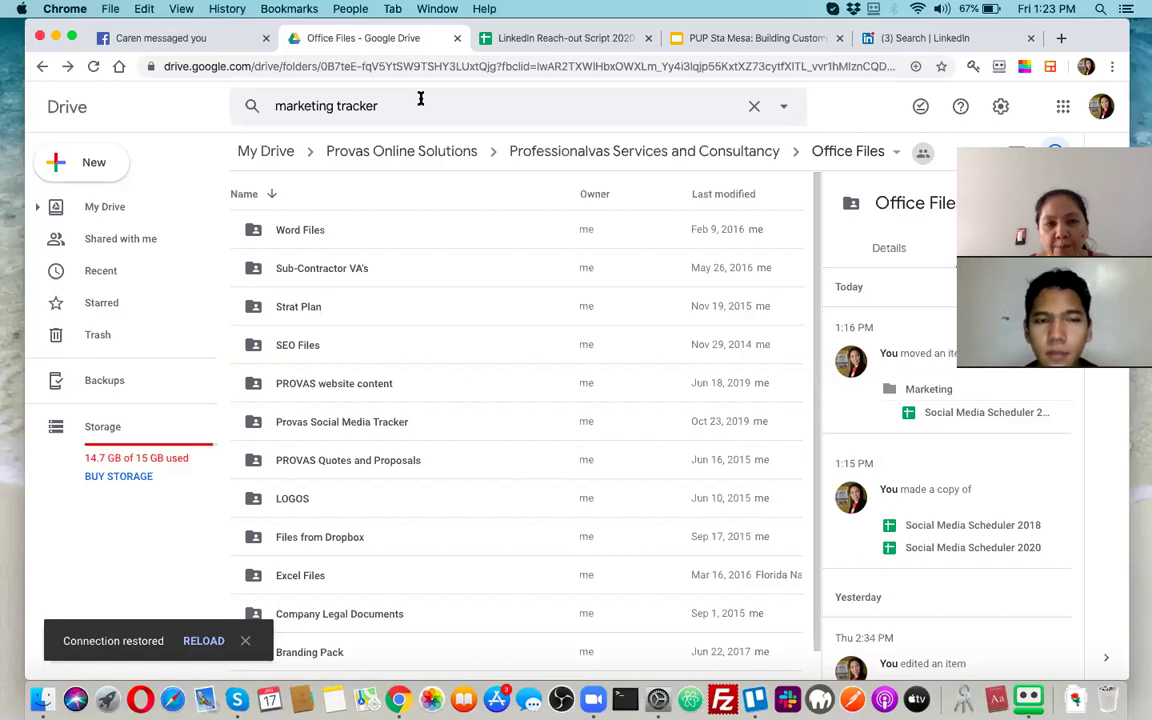
text(costi)
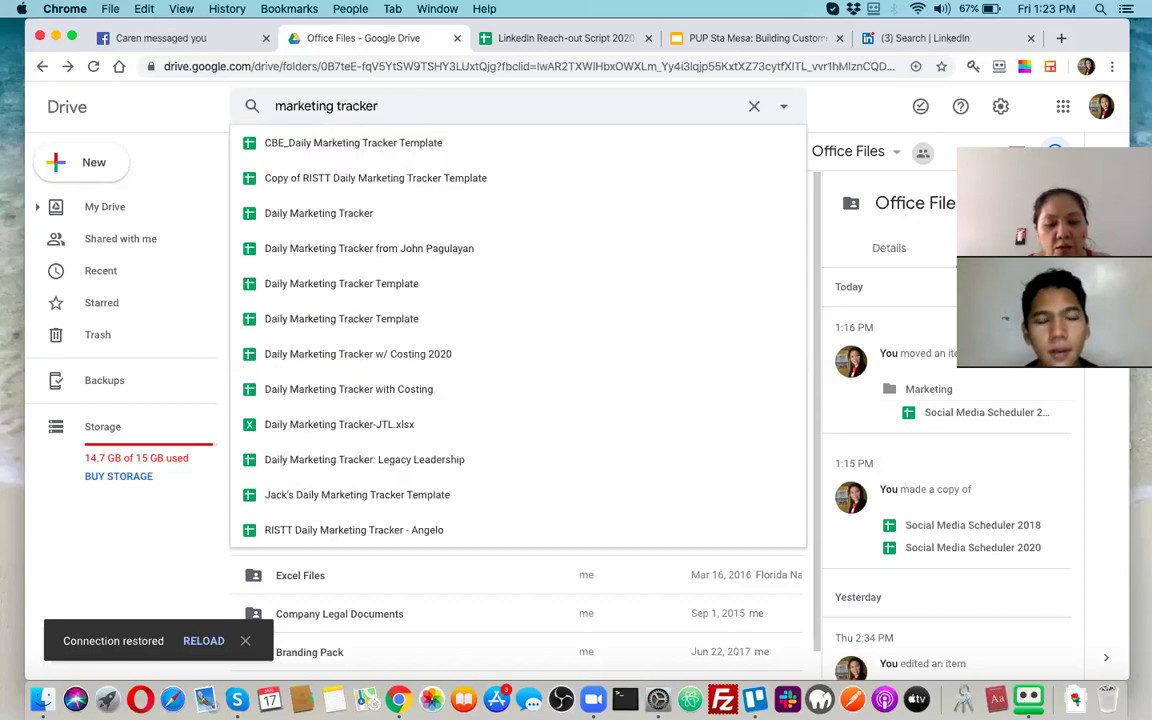
text(ng)
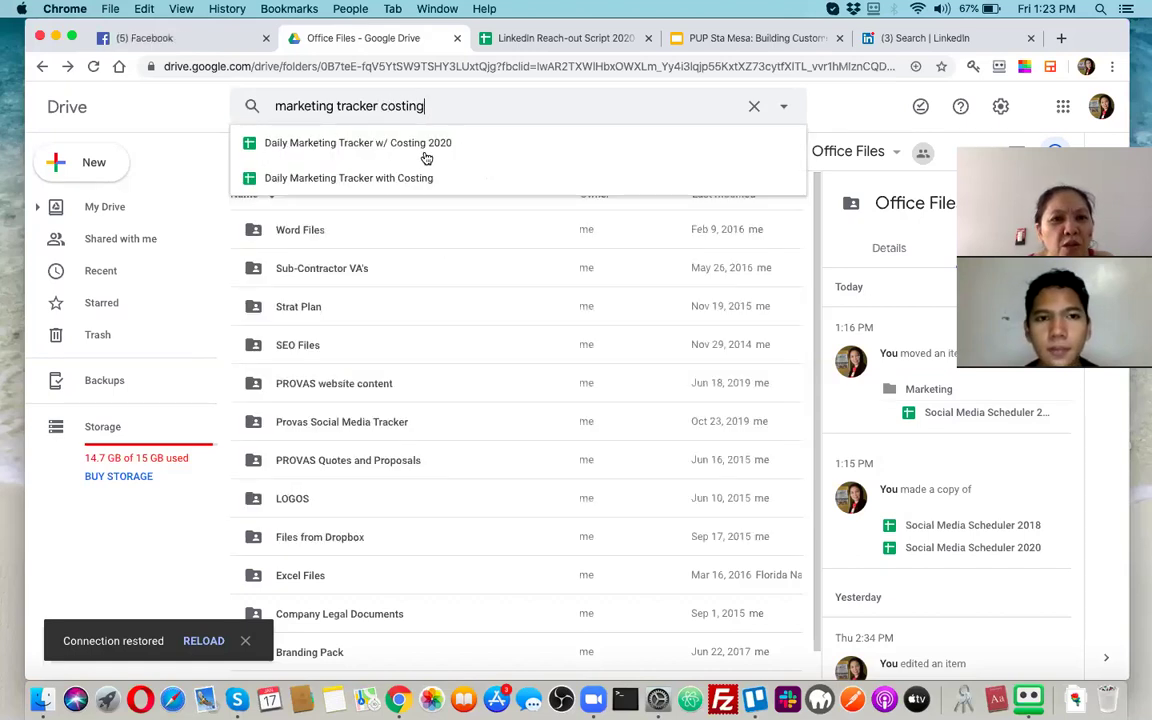
click(400, 150)
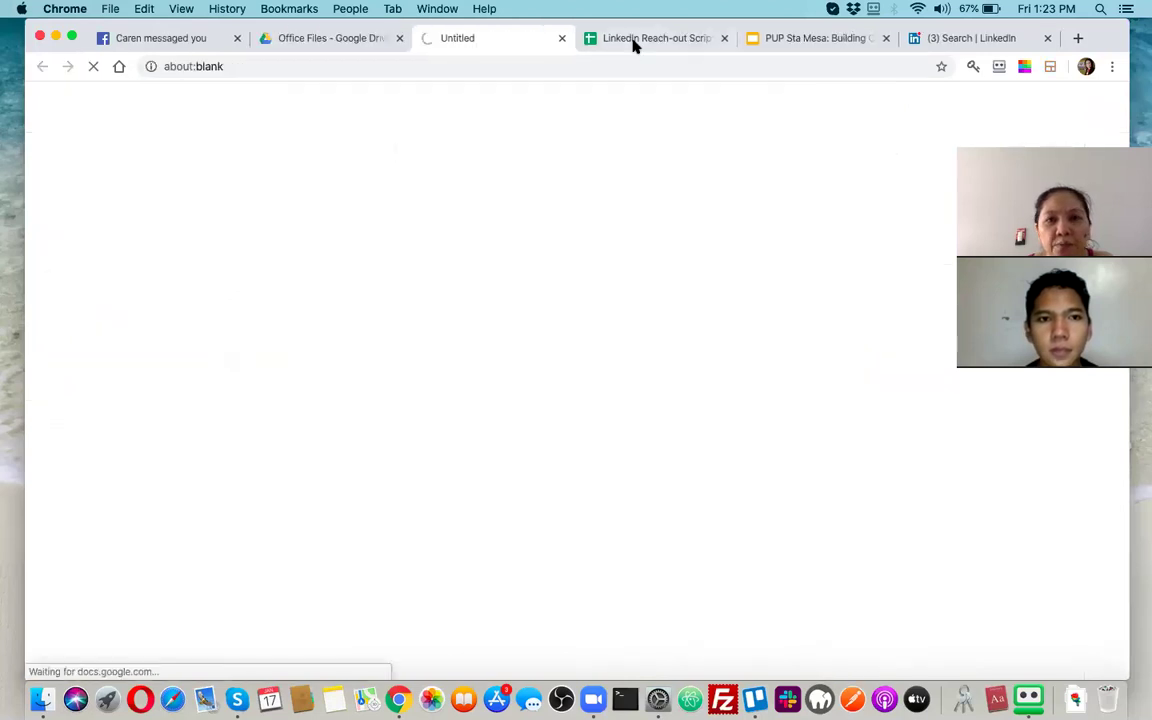
Step: Check the pending invitations in LinkedIn's My Network and return to the United Kingdom 2nd-degree people search results
click(674, 40)
click(935, 40)
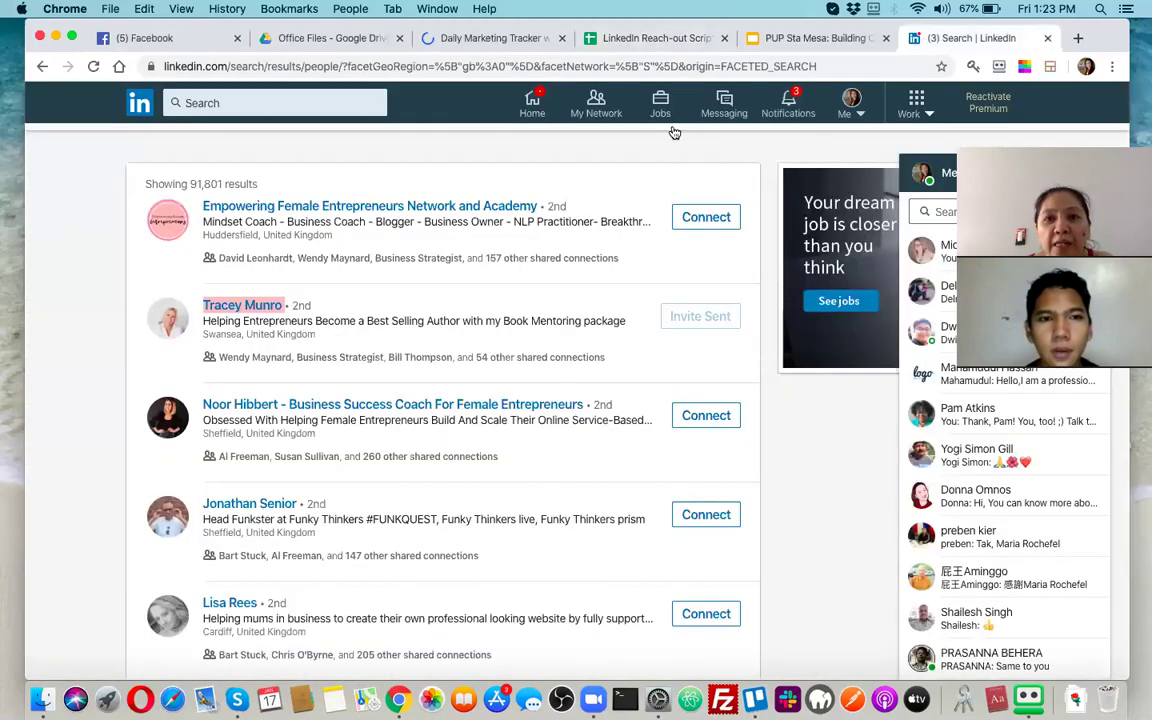
click(592, 108)
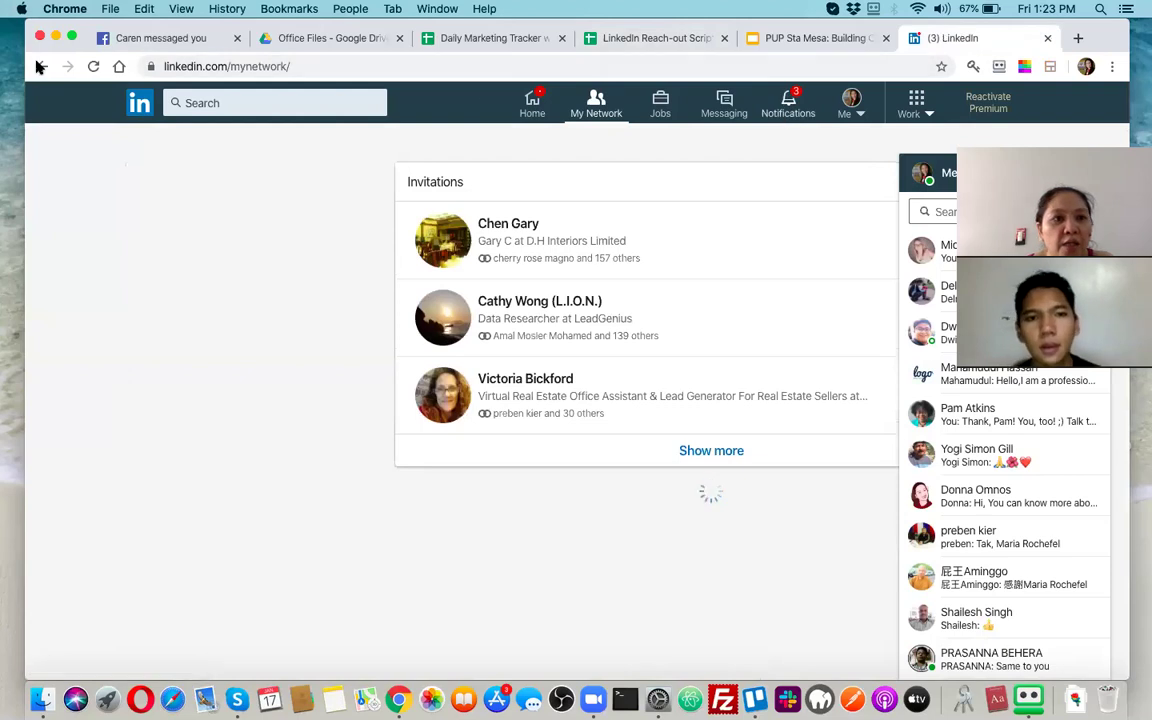
click(40, 66)
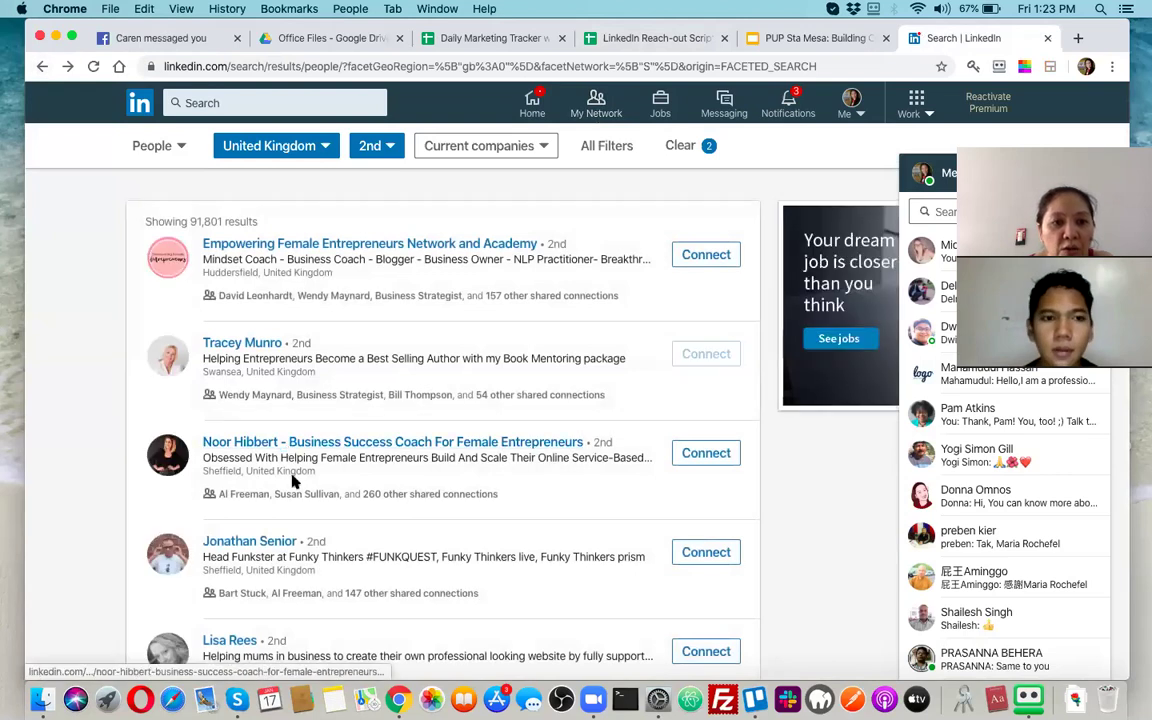
scroll(292, 482, down, 3)
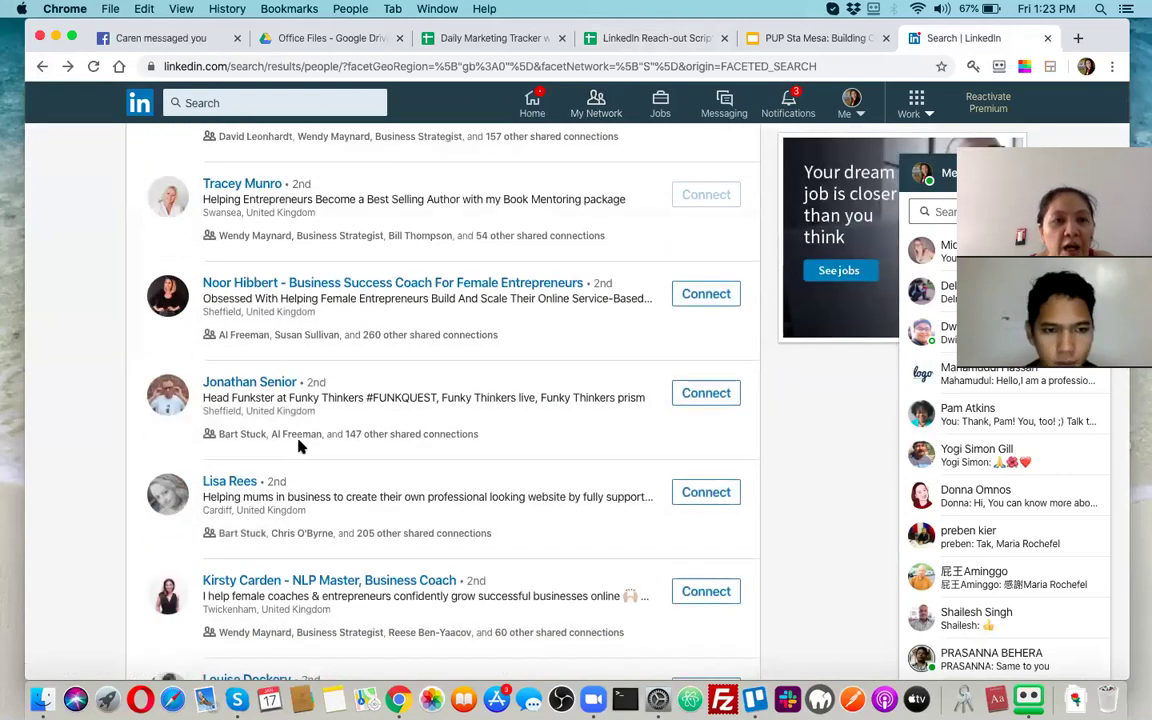
Step: Review the connection request and follow-up message scripts in LinkedIn Reach-out Script 2020, glancing at the Daily Marketing Tracker's Annual Summary
click(633, 42)
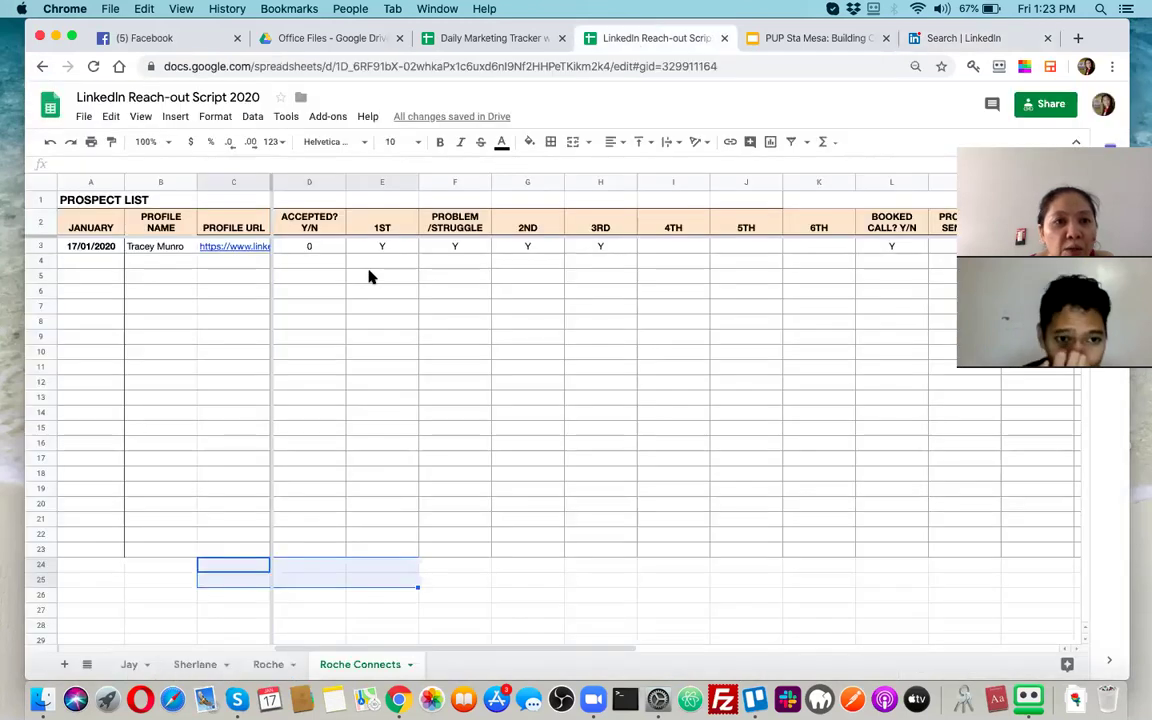
click(268, 664)
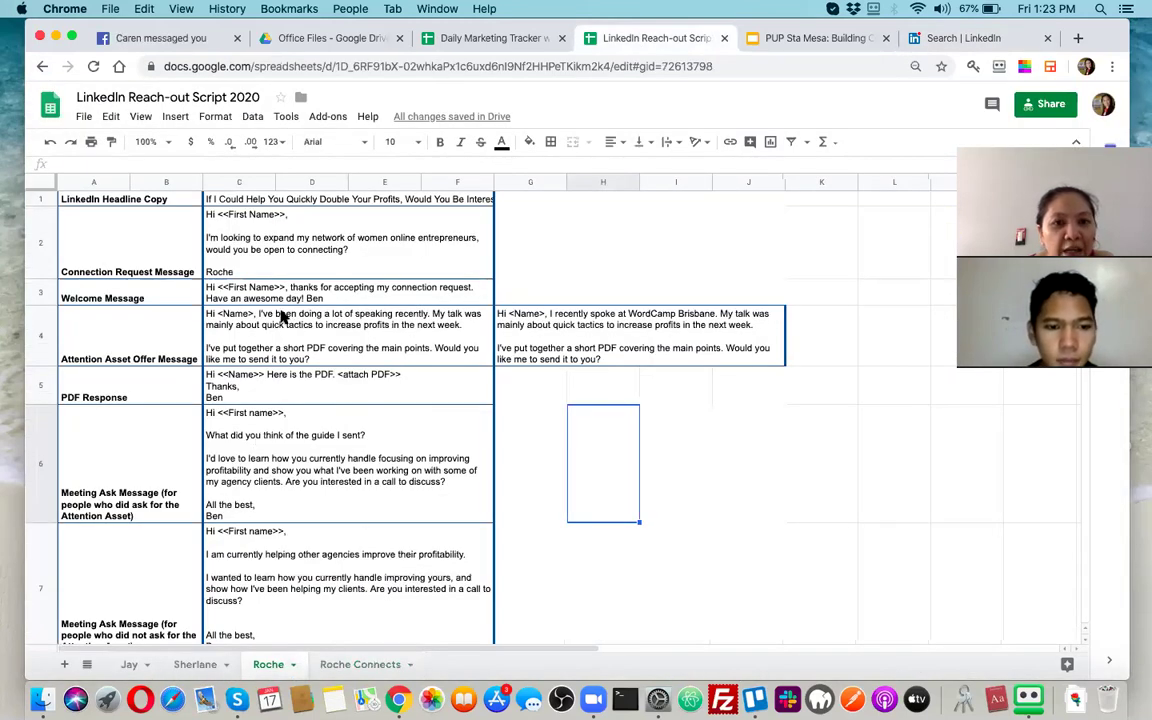
click(283, 316)
click(378, 270)
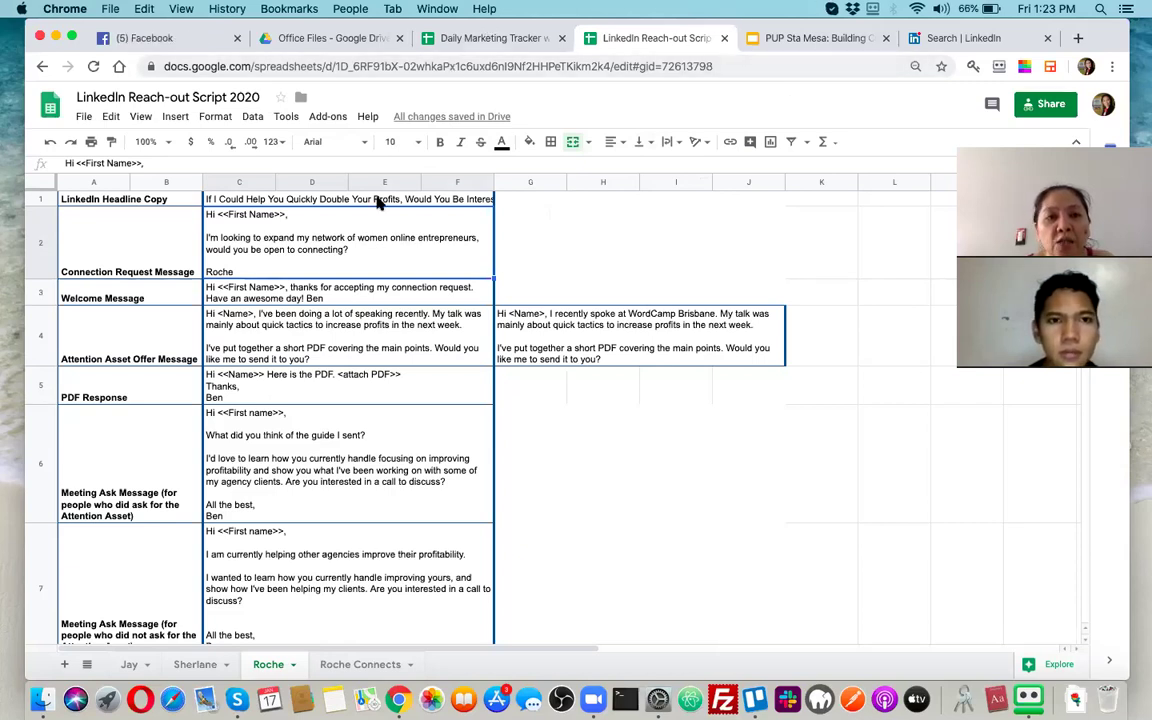
click(490, 38)
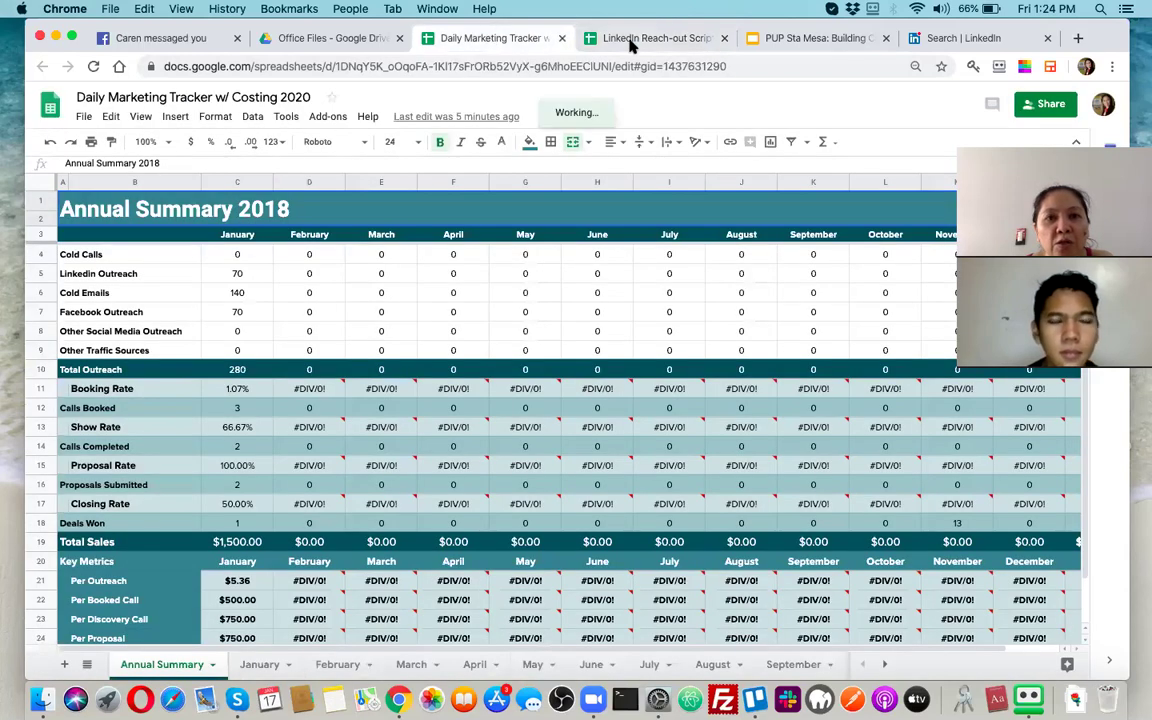
click(631, 42)
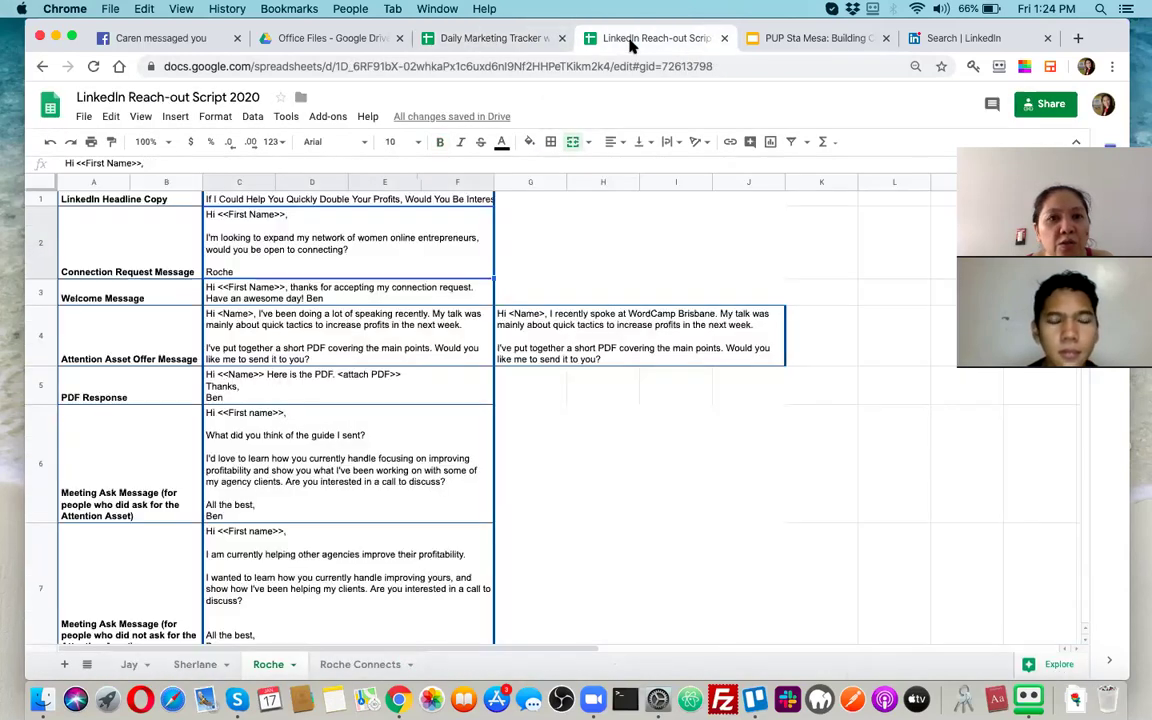
Step: Replace the sign-off in the Welcome Message script with the sender's first name, matching the Connection Request Message
click(368, 297)
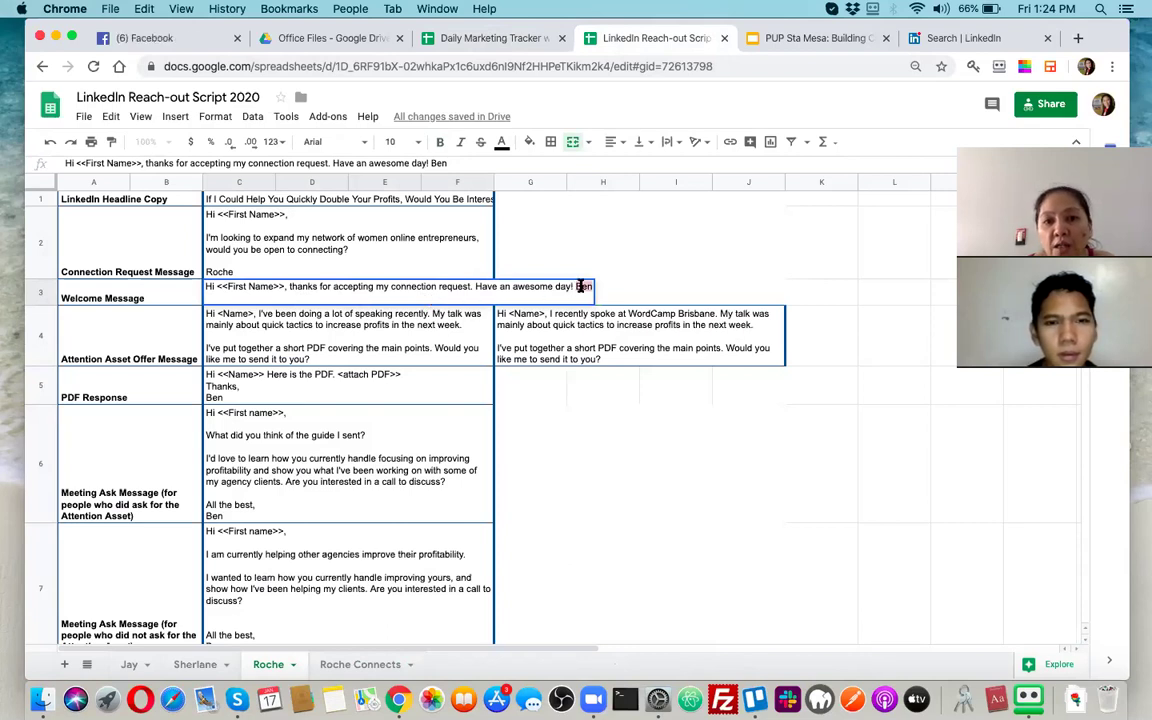
text(Roche)
key(Return)
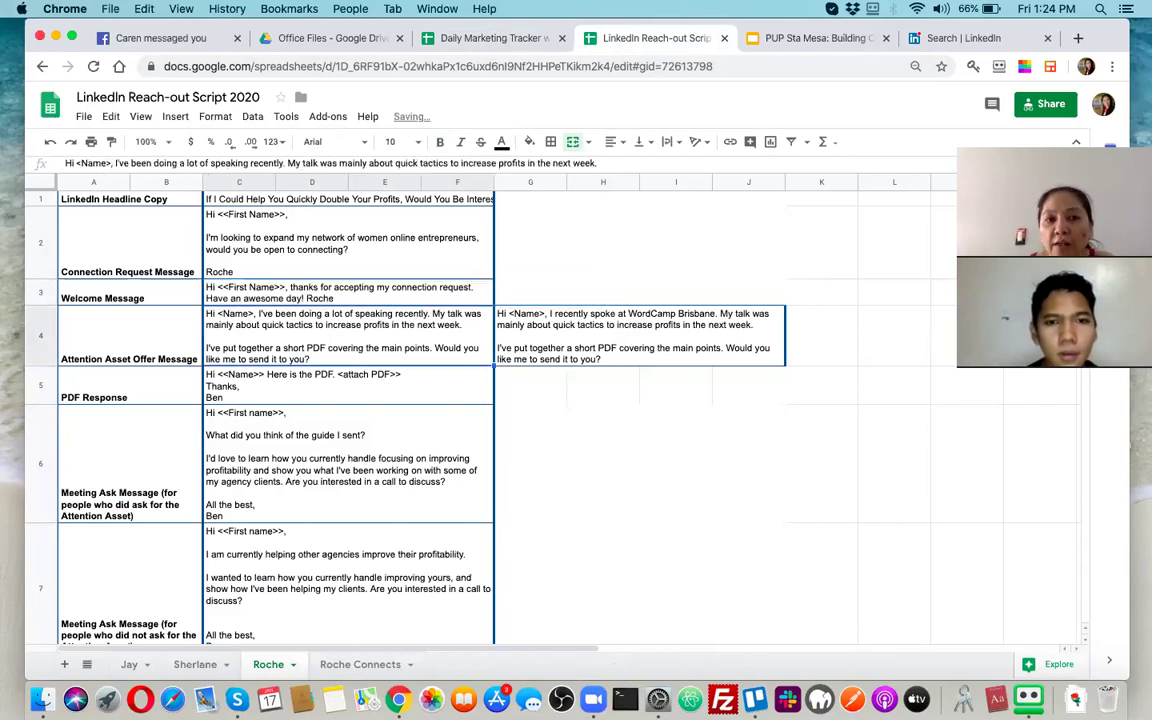
click(330, 292)
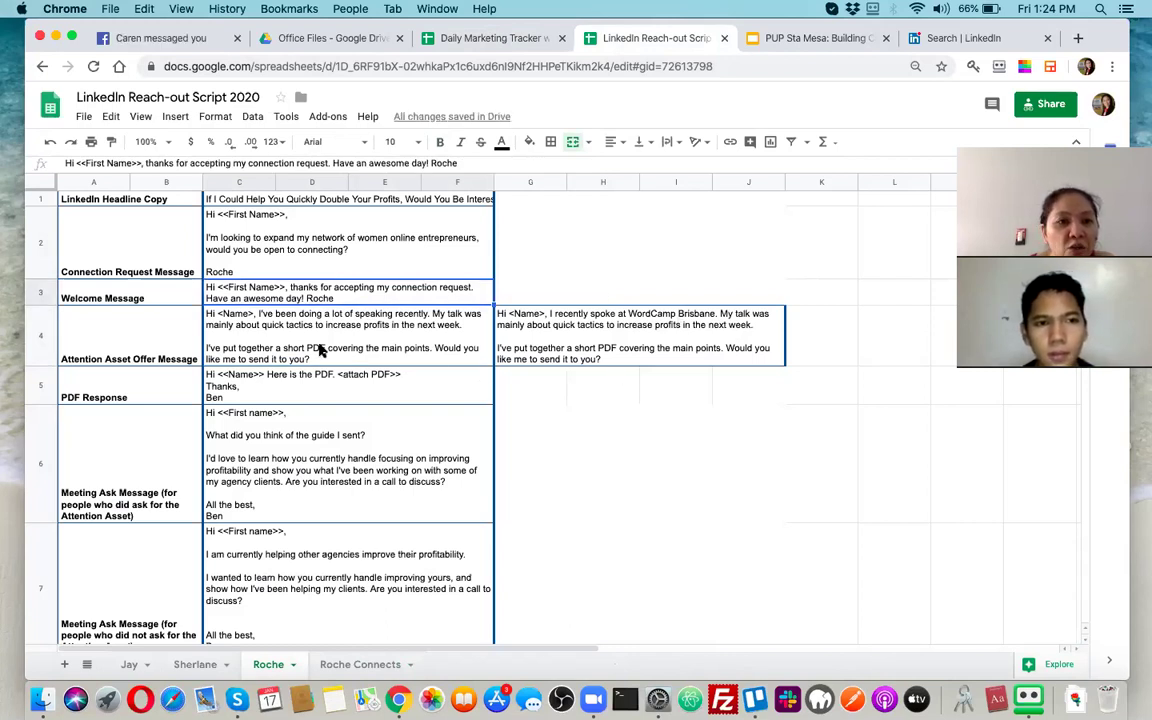
Step: Add the comment "After 1 week" to the Attention Asset Offer Message label cell
click(330, 312)
click(116, 338)
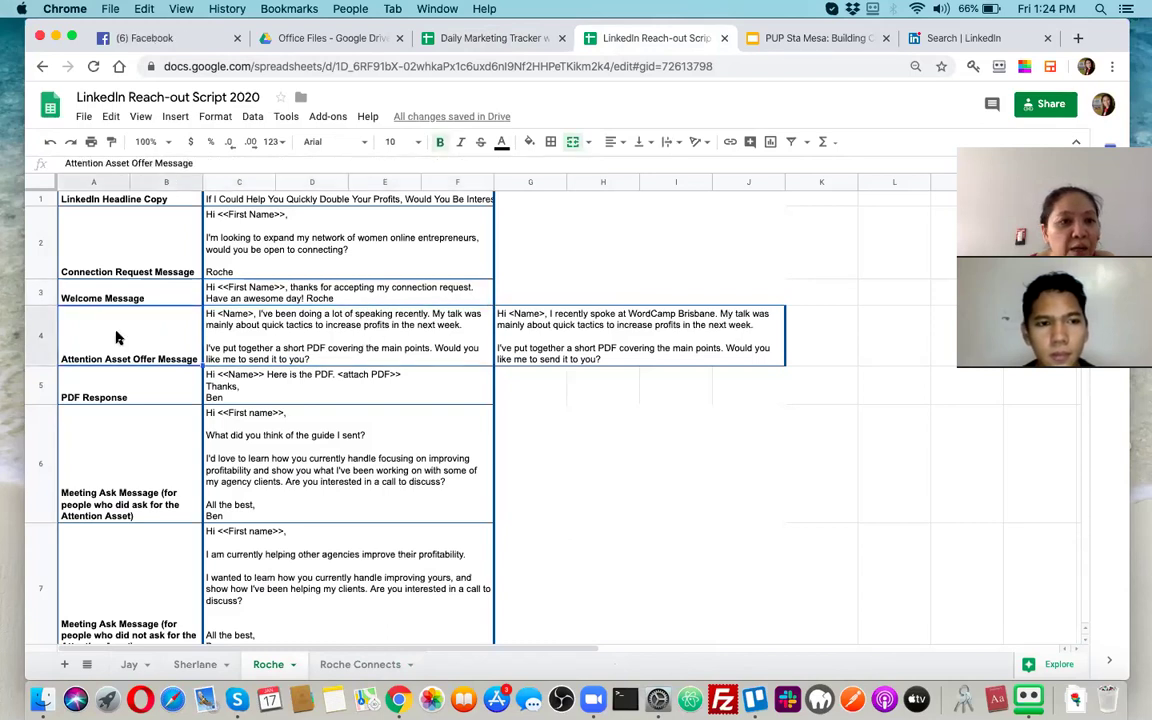
right_click(117, 338)
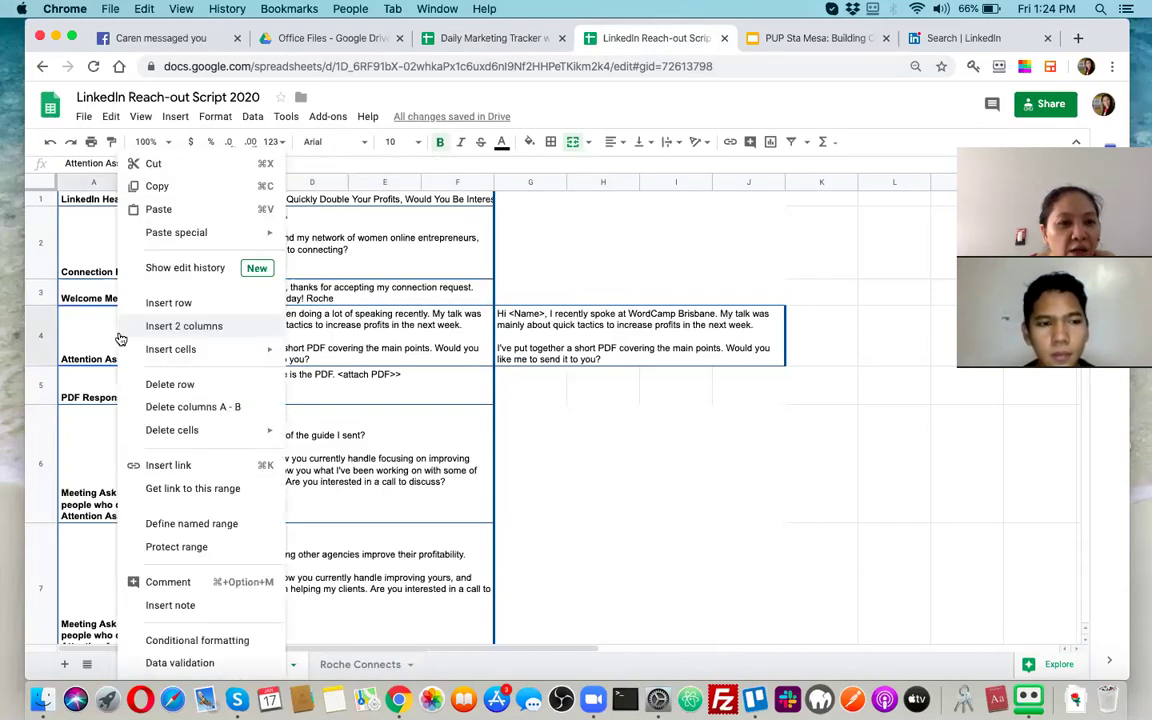
click(168, 583)
text(AFTER)
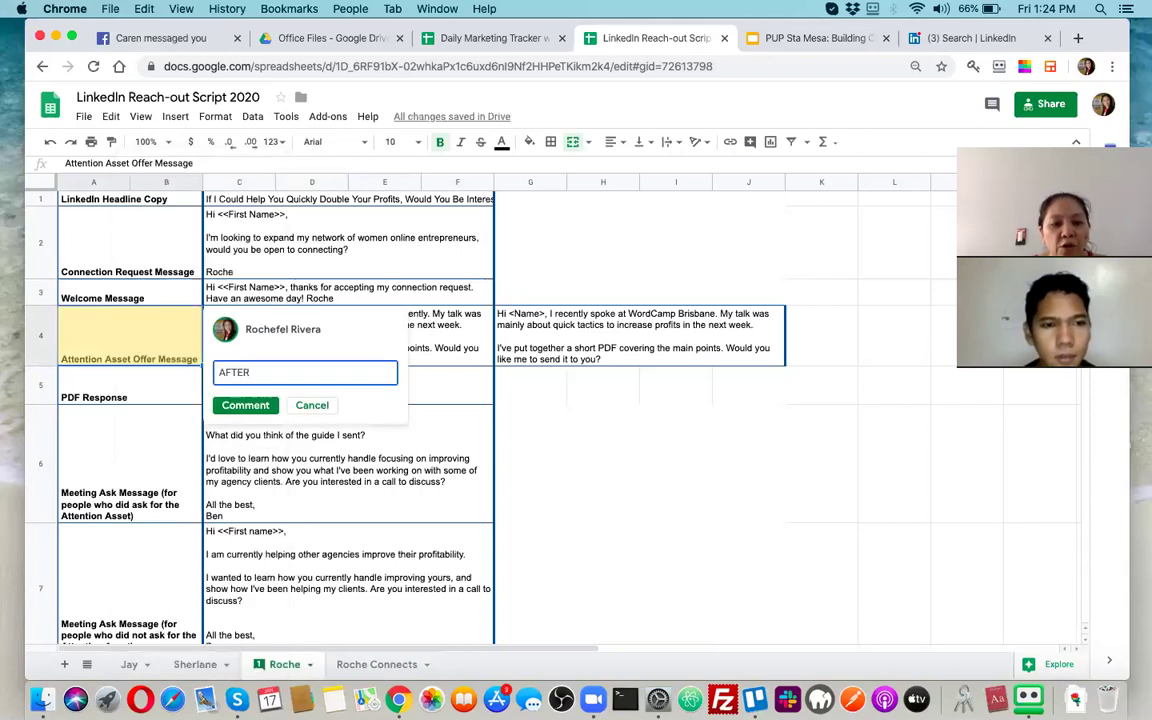
text( 1 week)
double_click(228, 372)
text(After)
key(super+a)
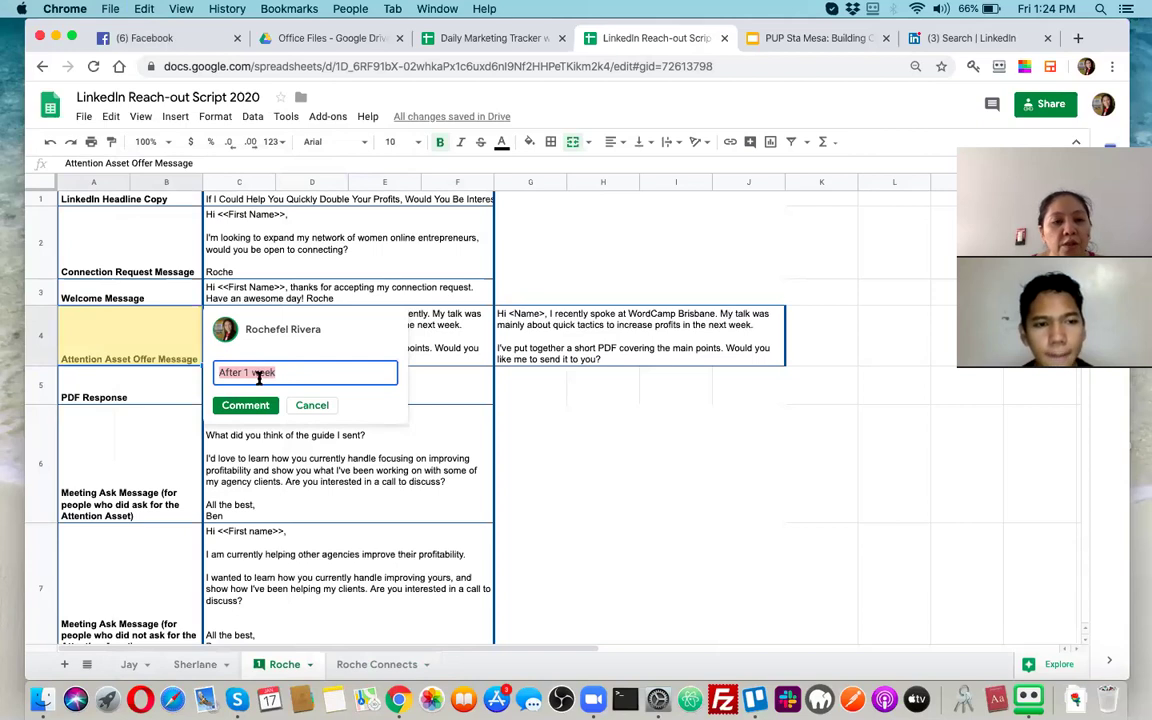
click(242, 405)
Step: Add the comment "Day 1" to the Connection Request Message label cell
click(147, 209)
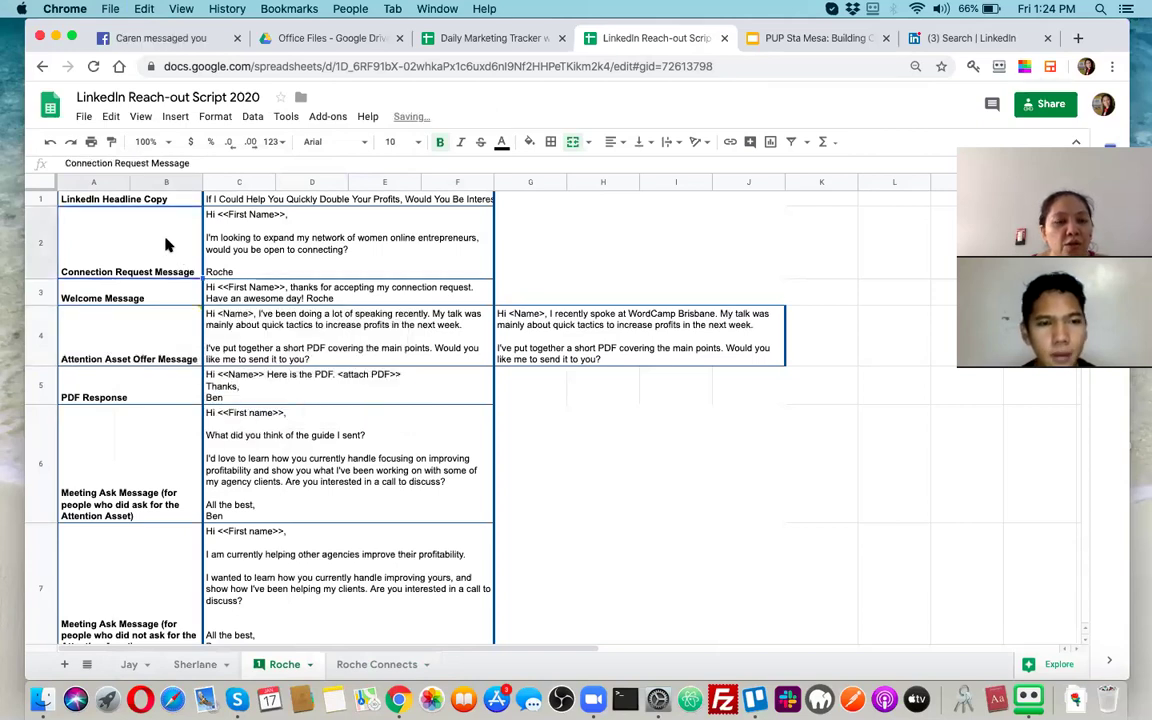
right_click(167, 246)
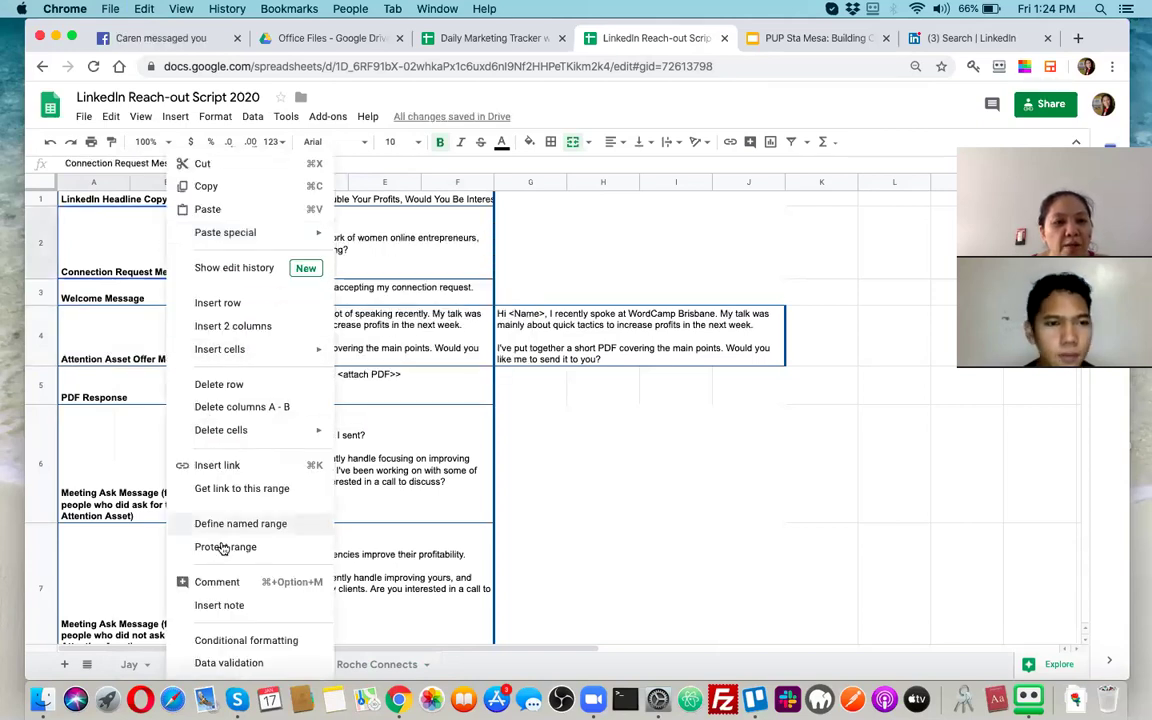
click(217, 582)
text(Day 1)
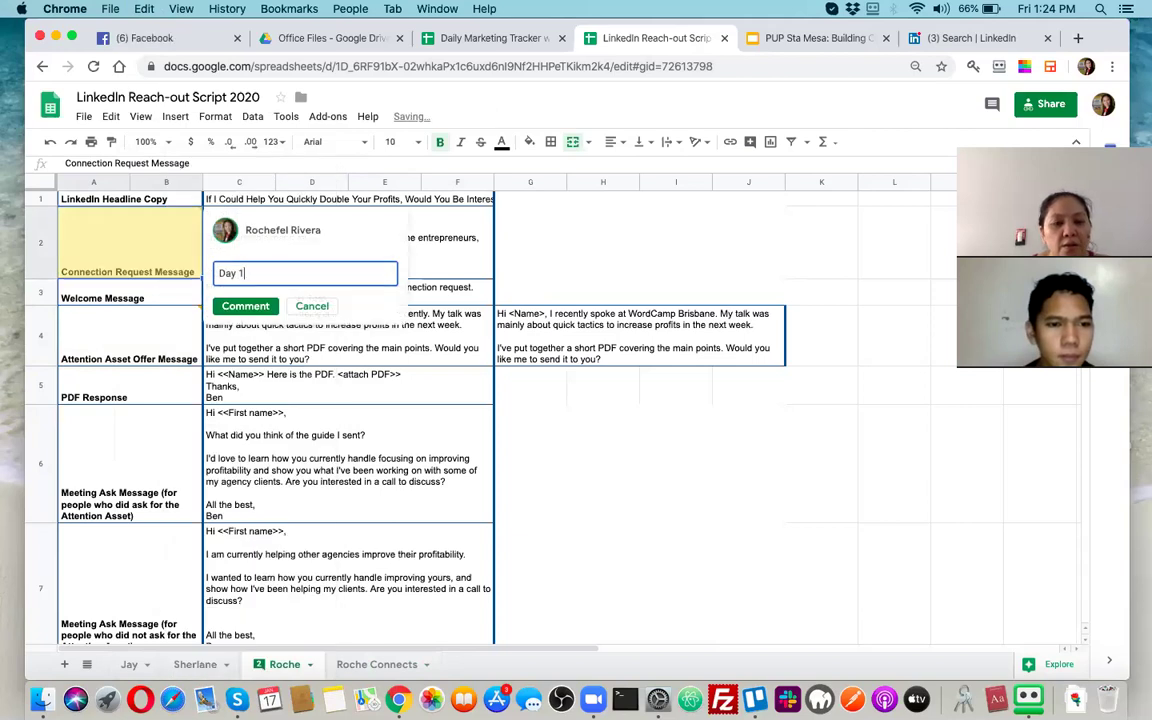
click(245, 306)
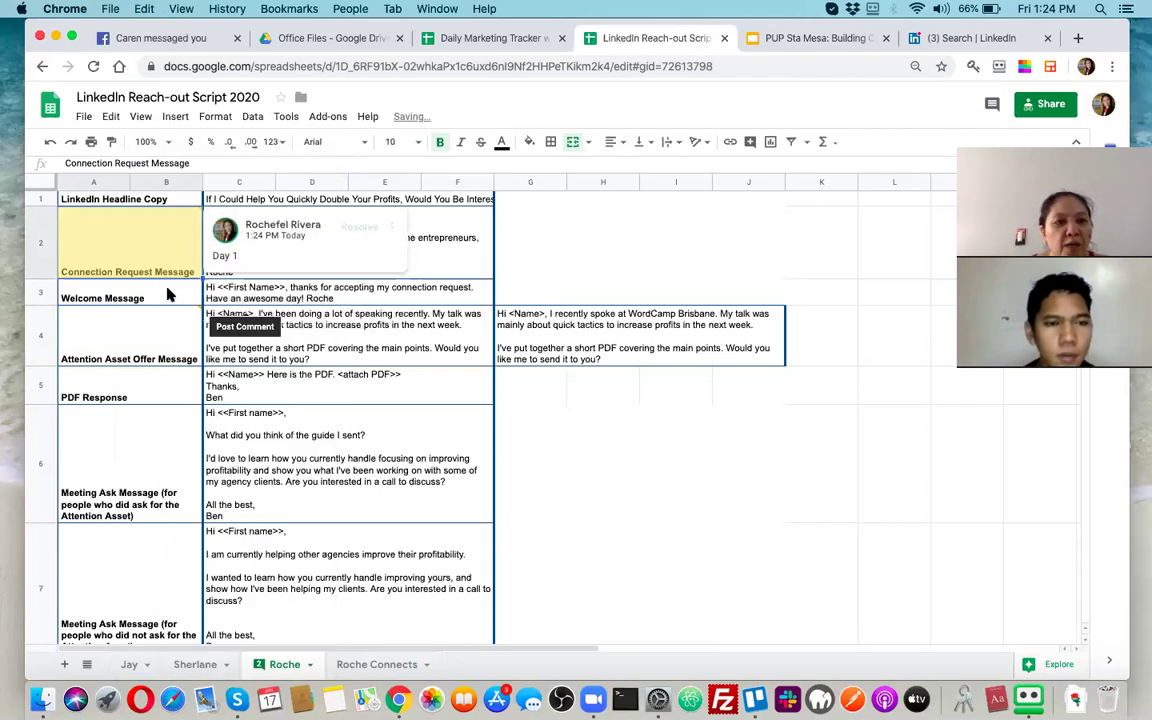
Step: Add the comment "Upon connection acceptance" to the Welcome Message label cell
click(168, 294)
right_click(168, 294)
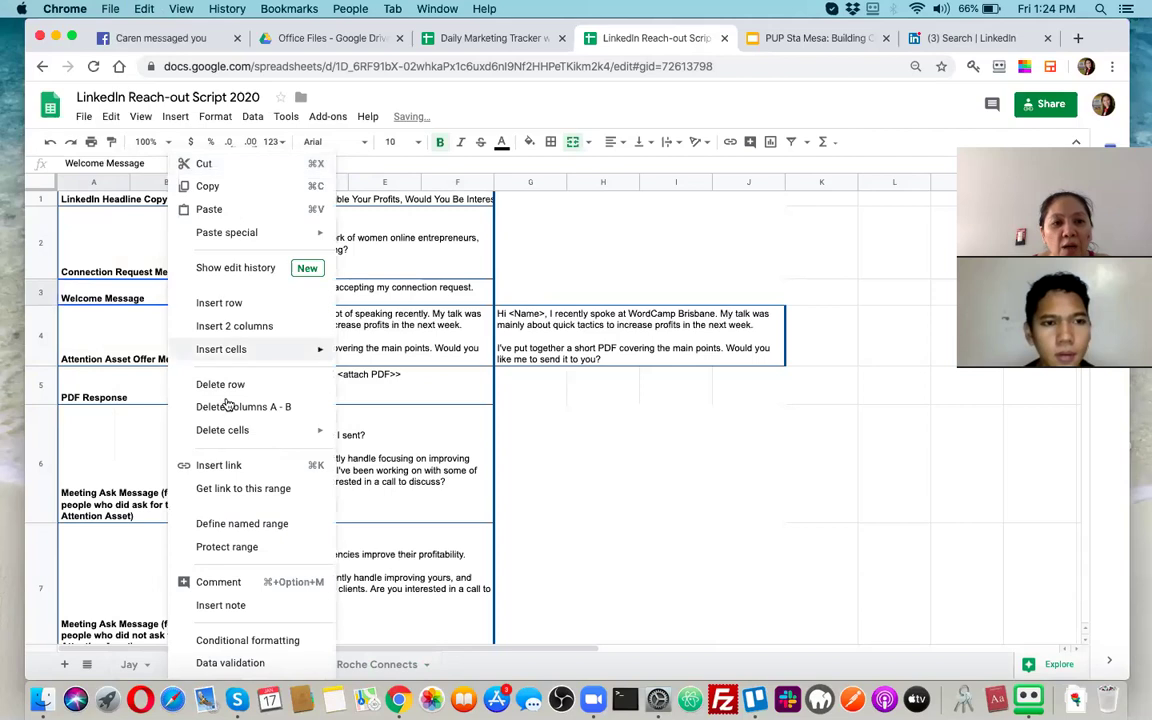
click(220, 582)
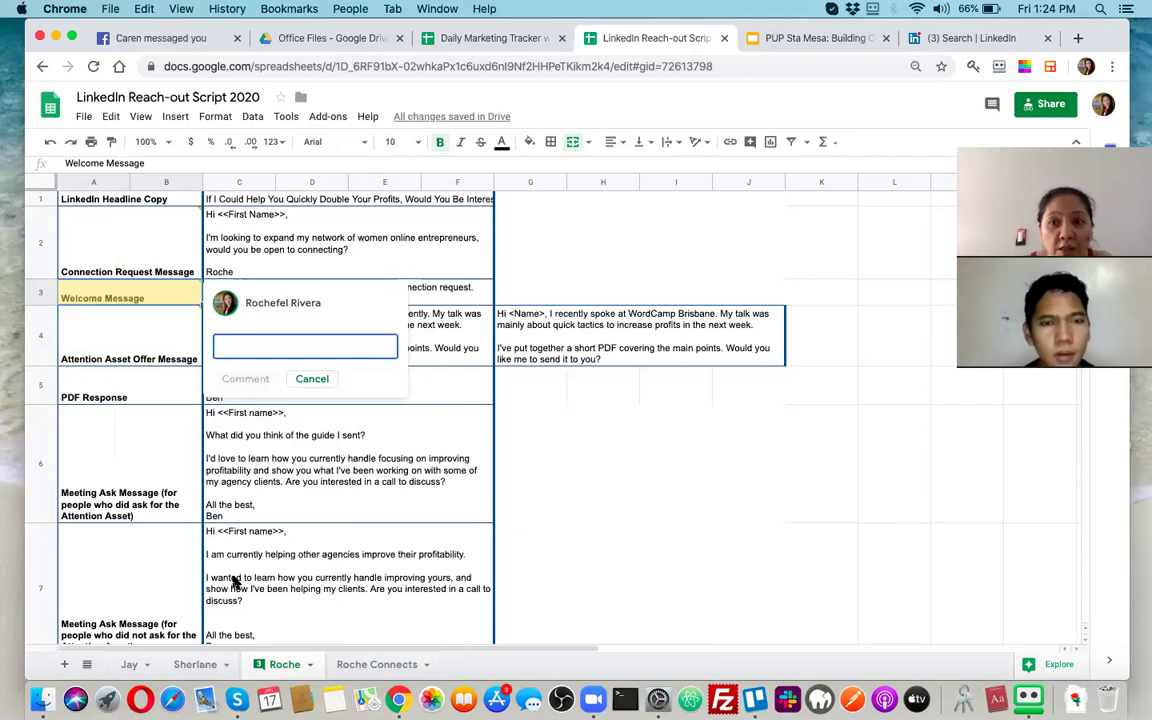
text(Upon )
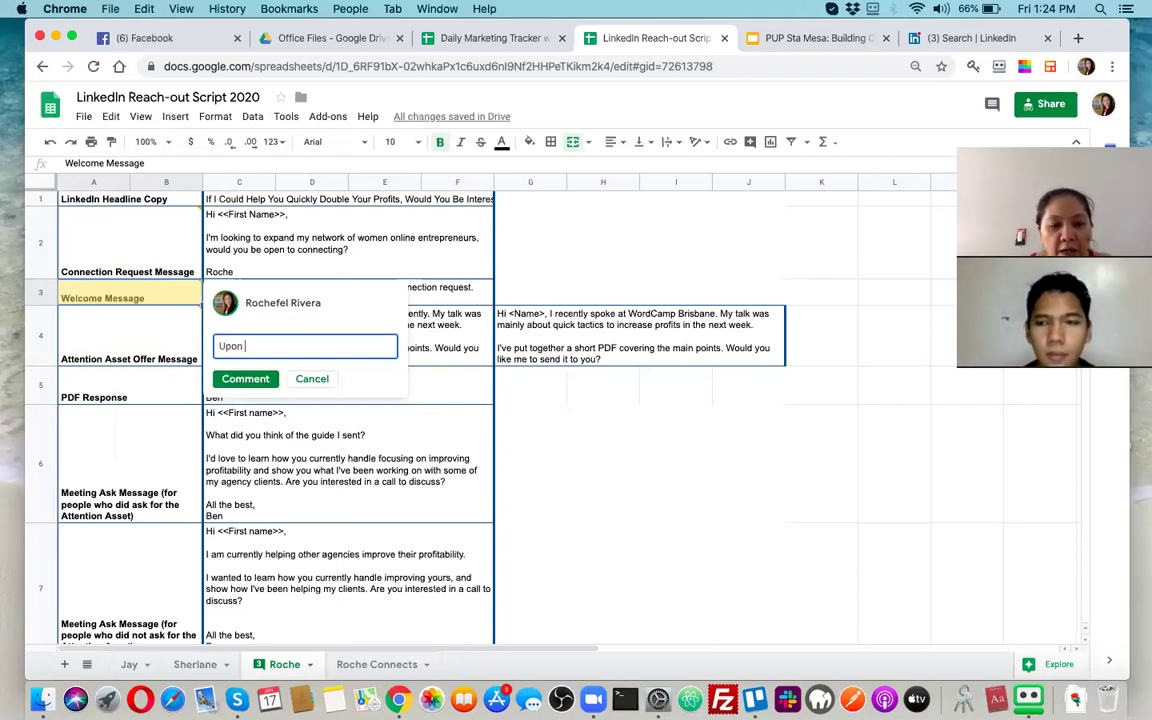
text(connection acceptance)
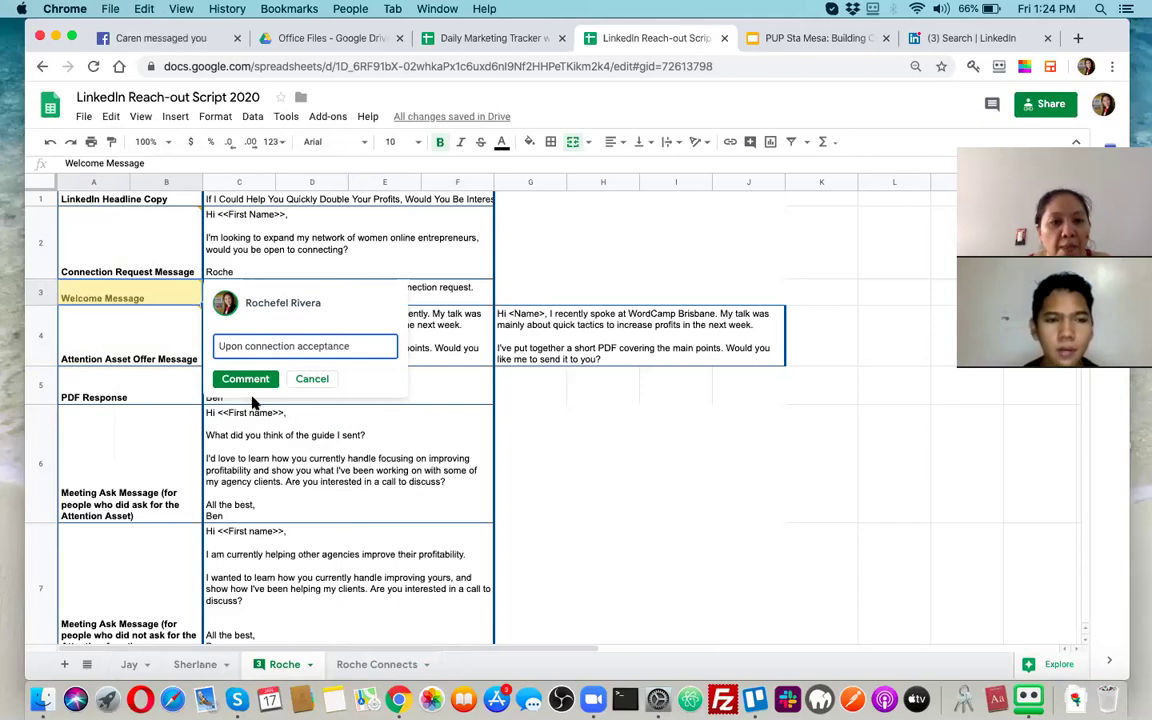
click(245, 379)
Step: Add the comment "If they responded to Freebie sent" to the PDF Response label cell
click(155, 366)
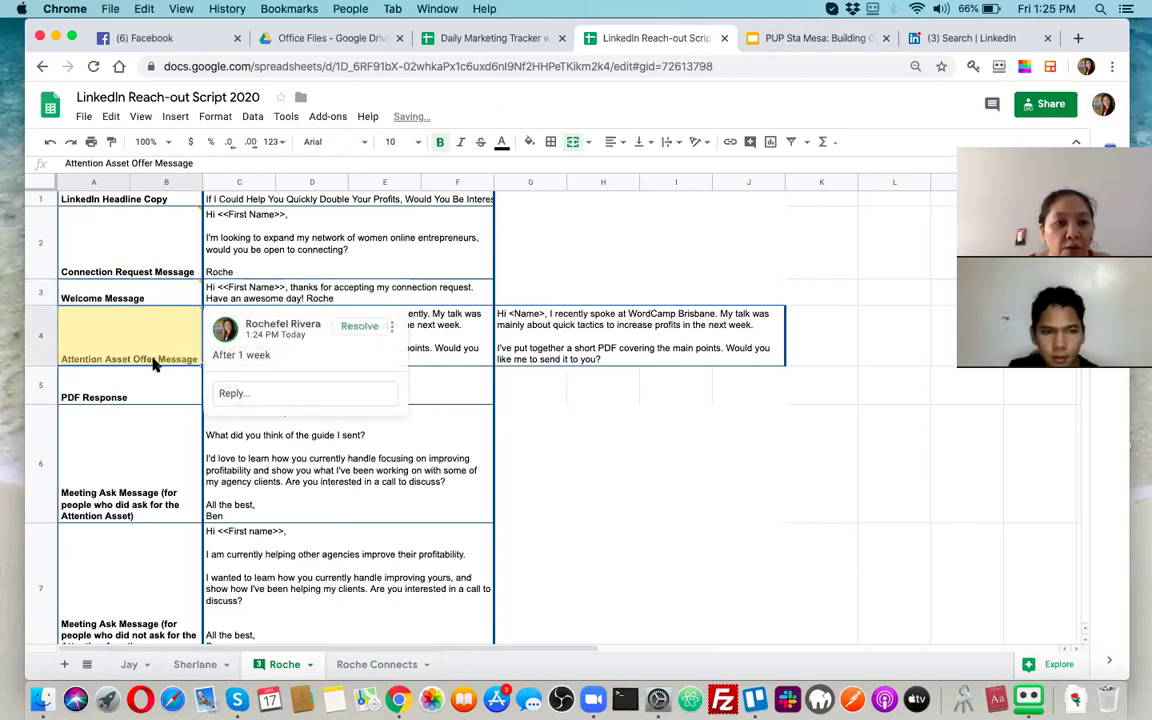
click(157, 396)
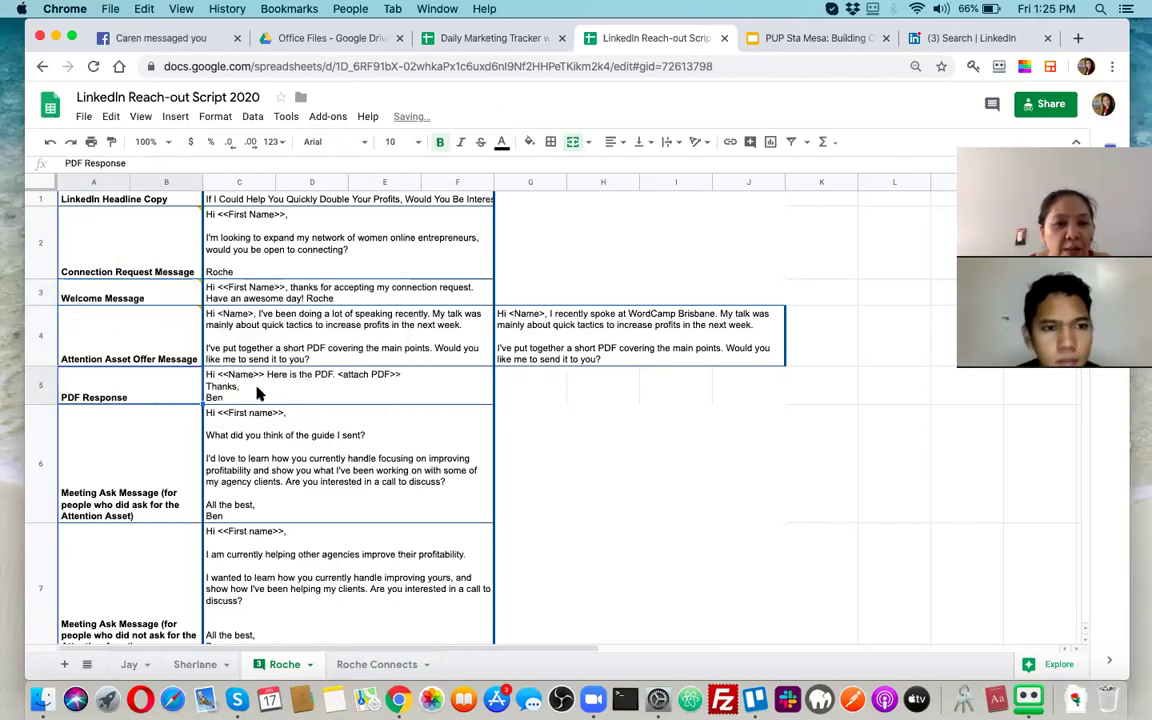
right_click(257, 393)
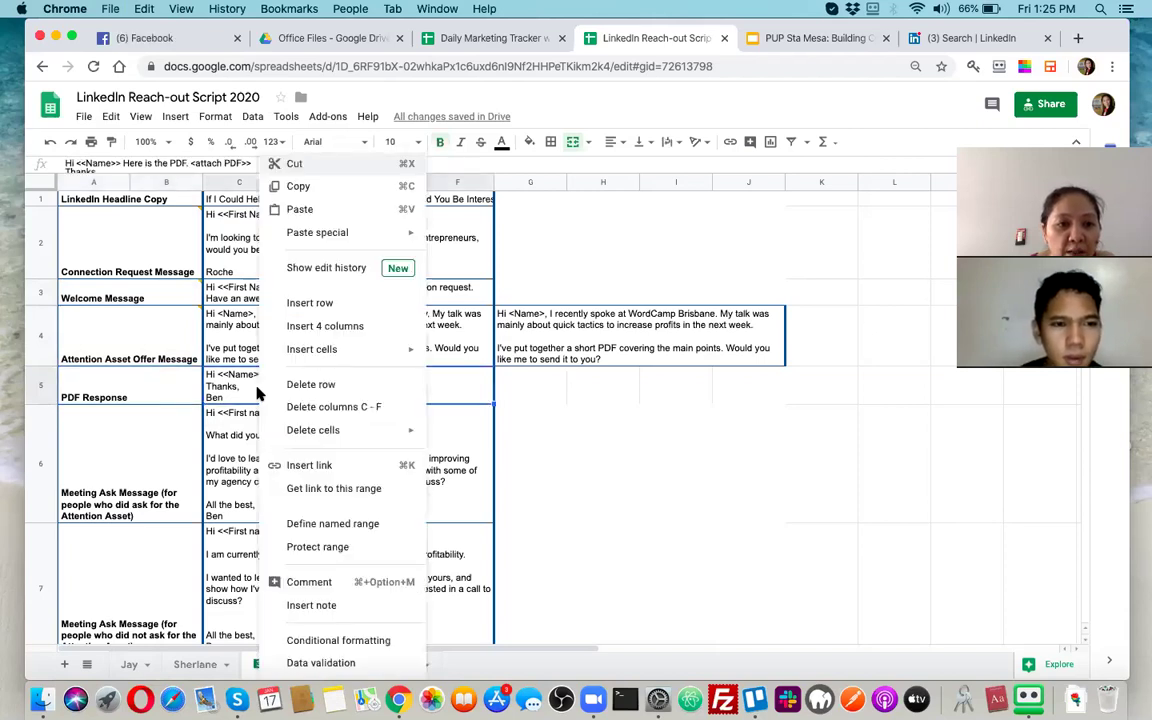
click(138, 397)
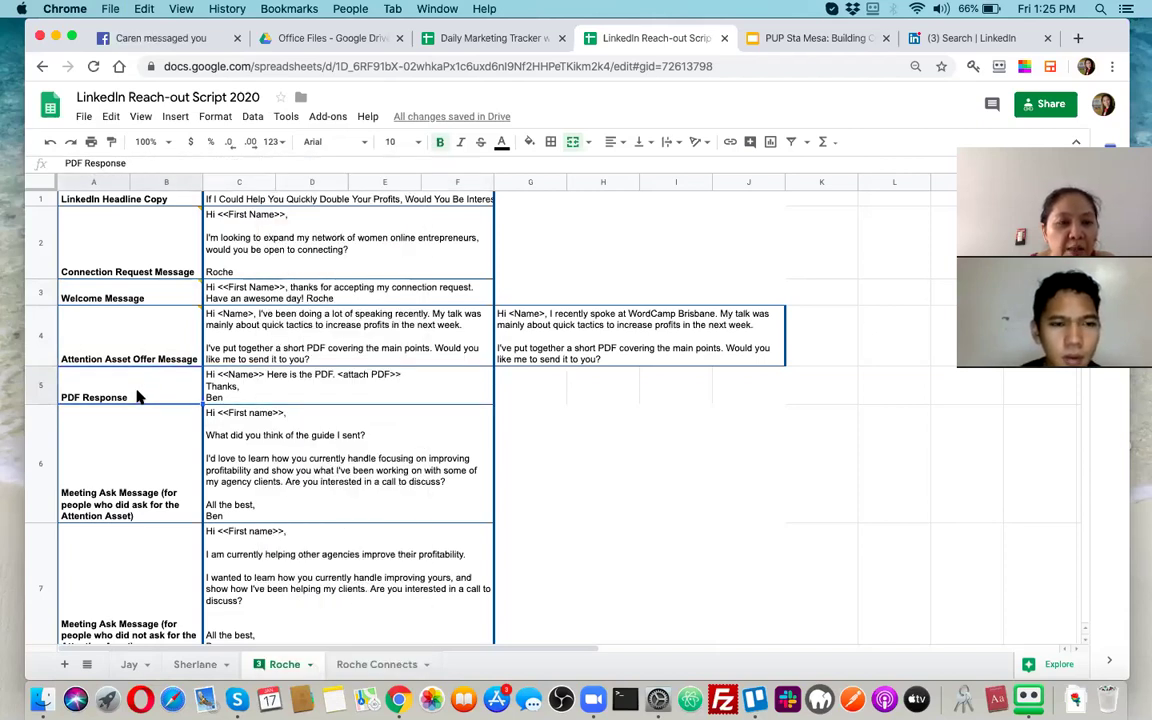
right_click(138, 397)
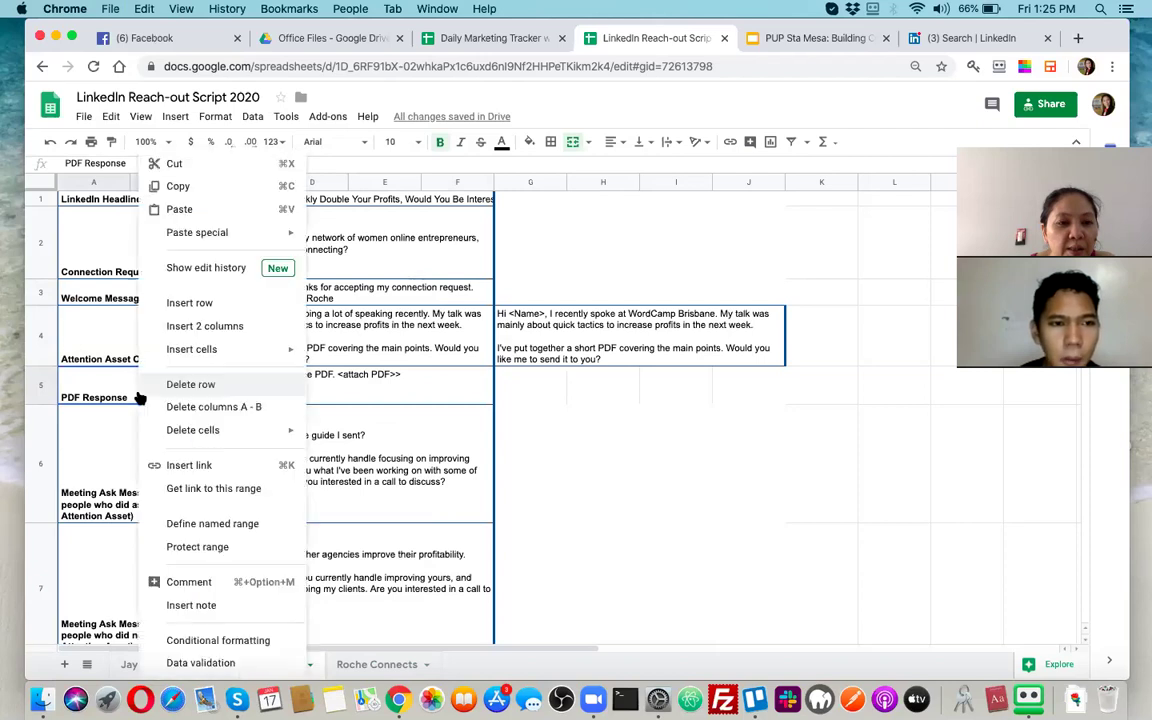
click(190, 581)
text(If they responded to )
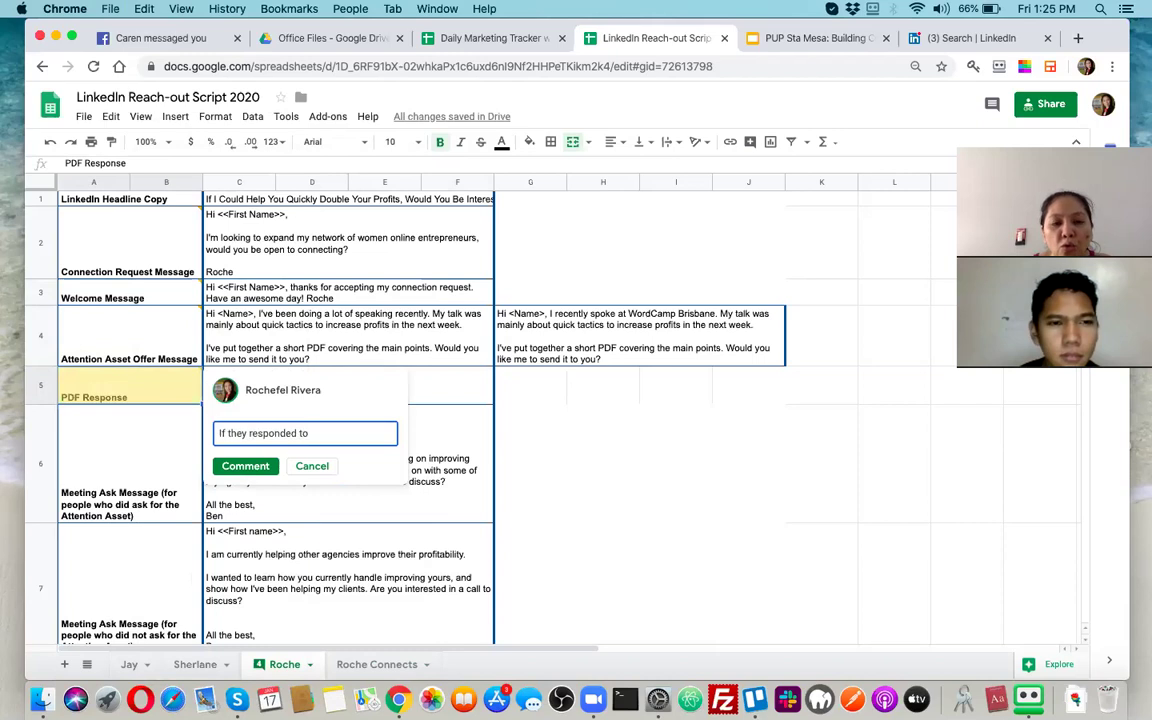
text(Freebie sent)
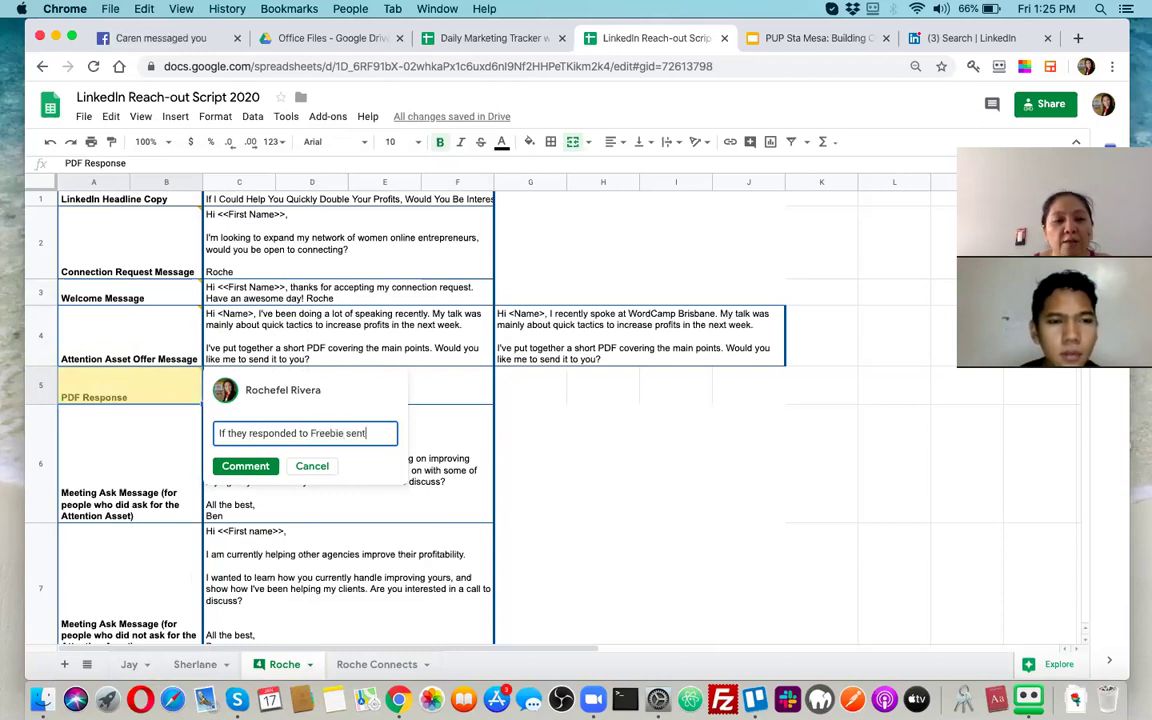
click(249, 466)
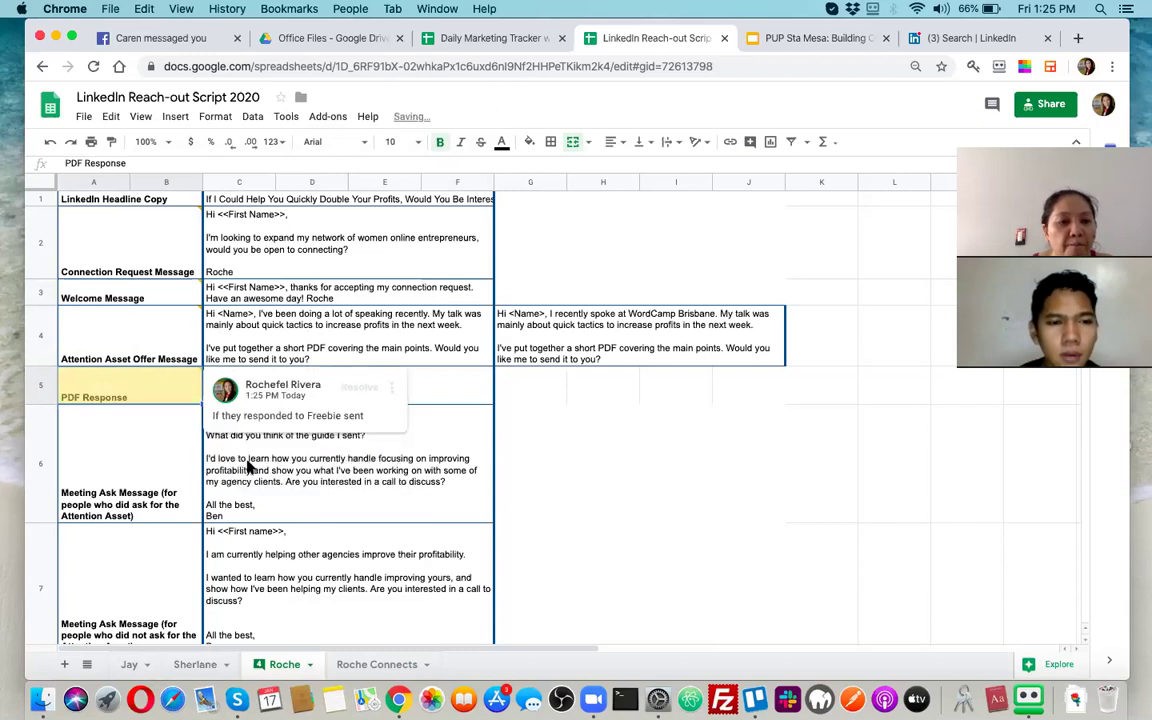
Step: Add the comment "1 week after freebie was given" to the Meeting Ask Message label for people who did ask for the Attention Asset
click(150, 489)
scroll(175, 511, down, 1)
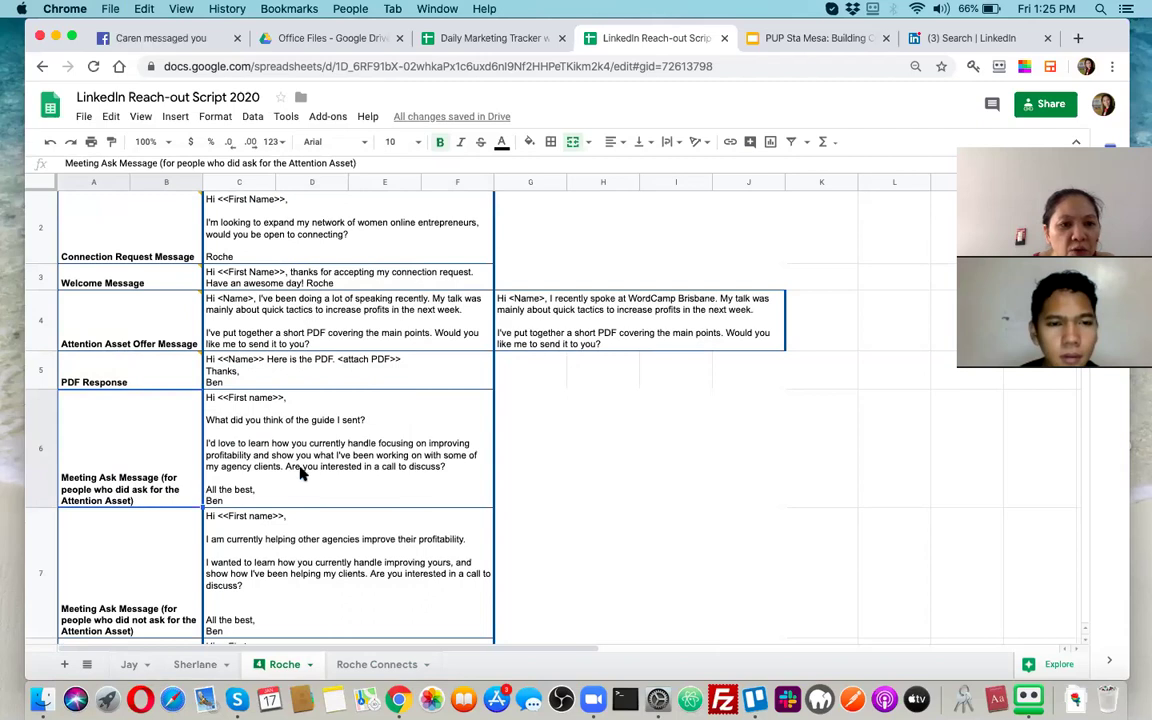
right_click(167, 474)
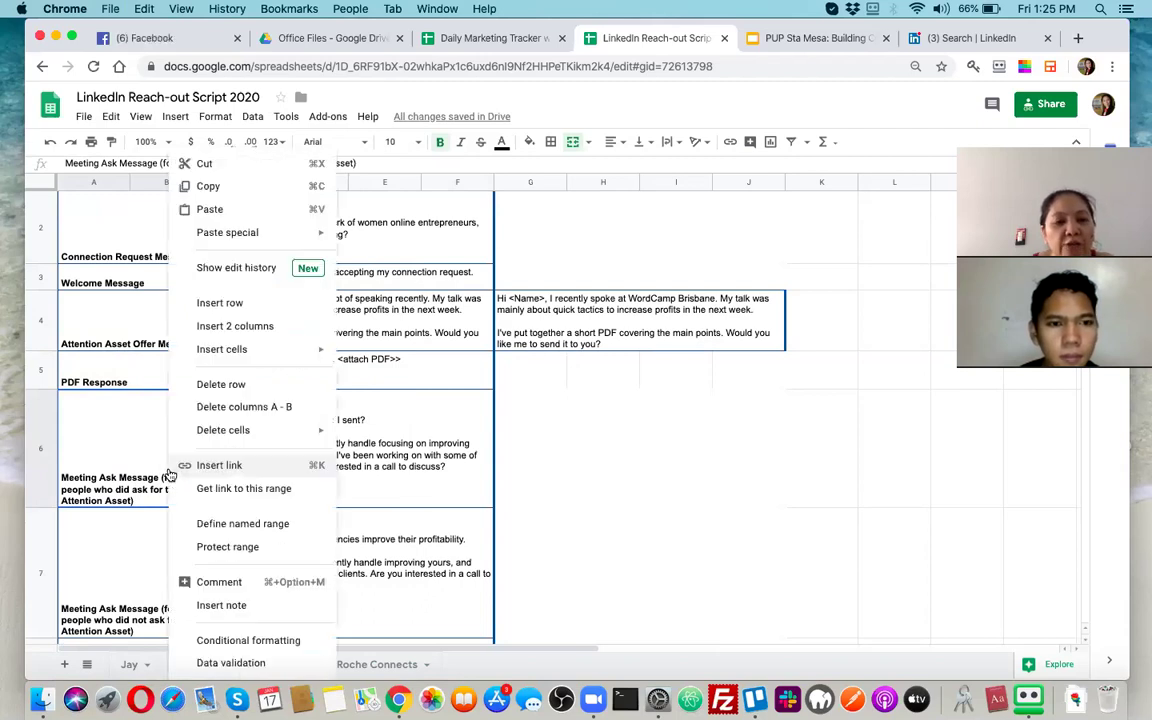
click(207, 583)
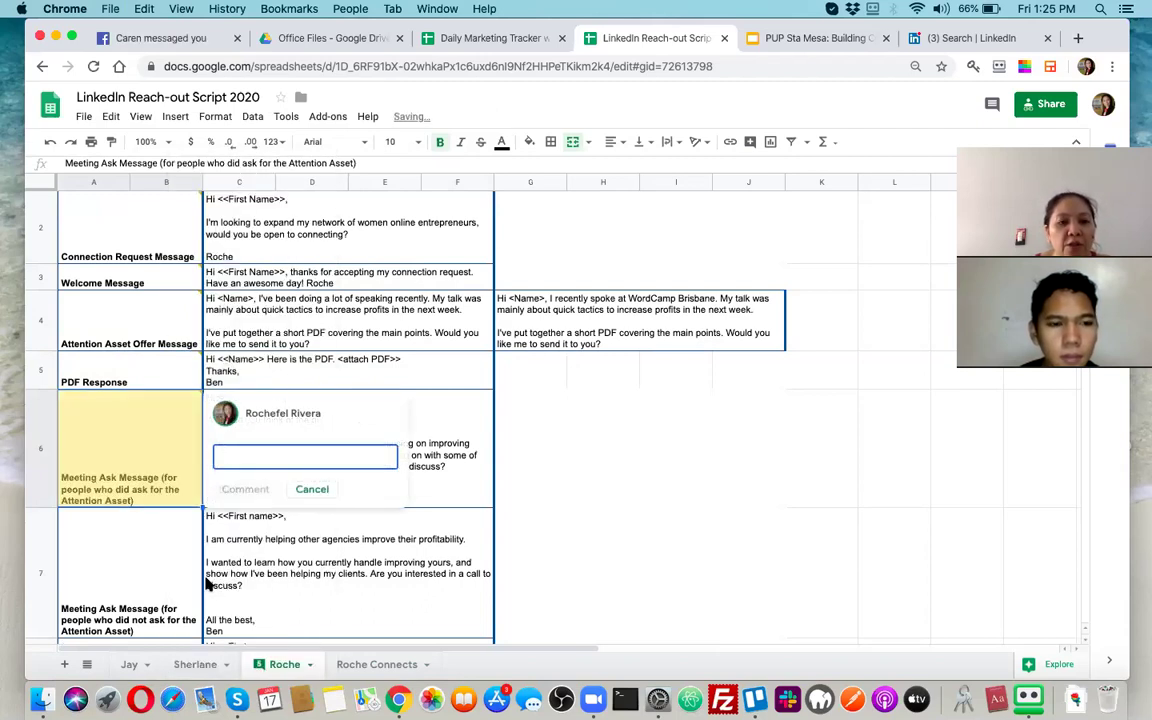
text(1 week afte)
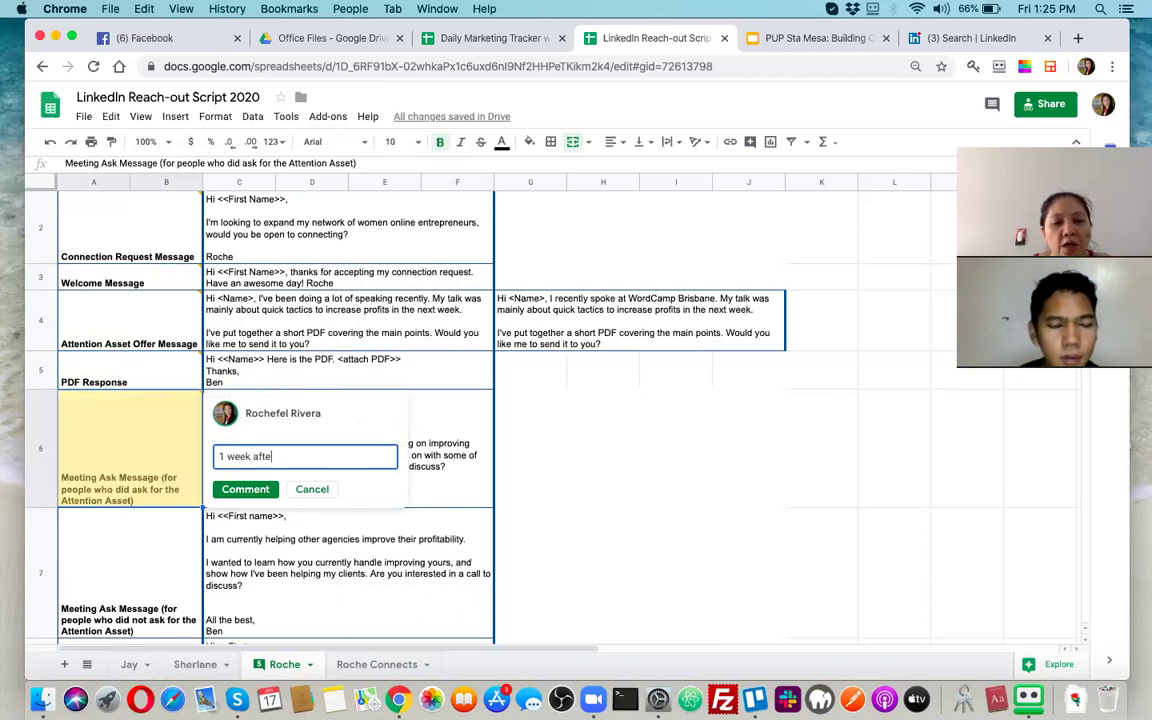
text(r freebie was given)
click(245, 489)
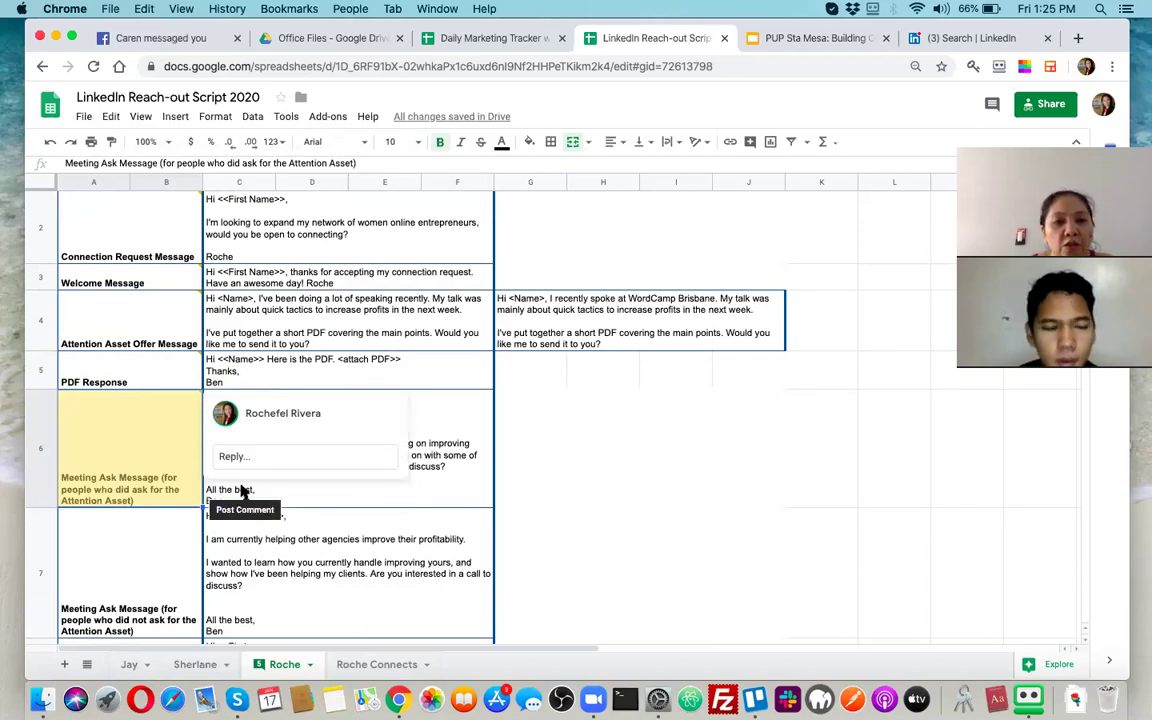
click(446, 376)
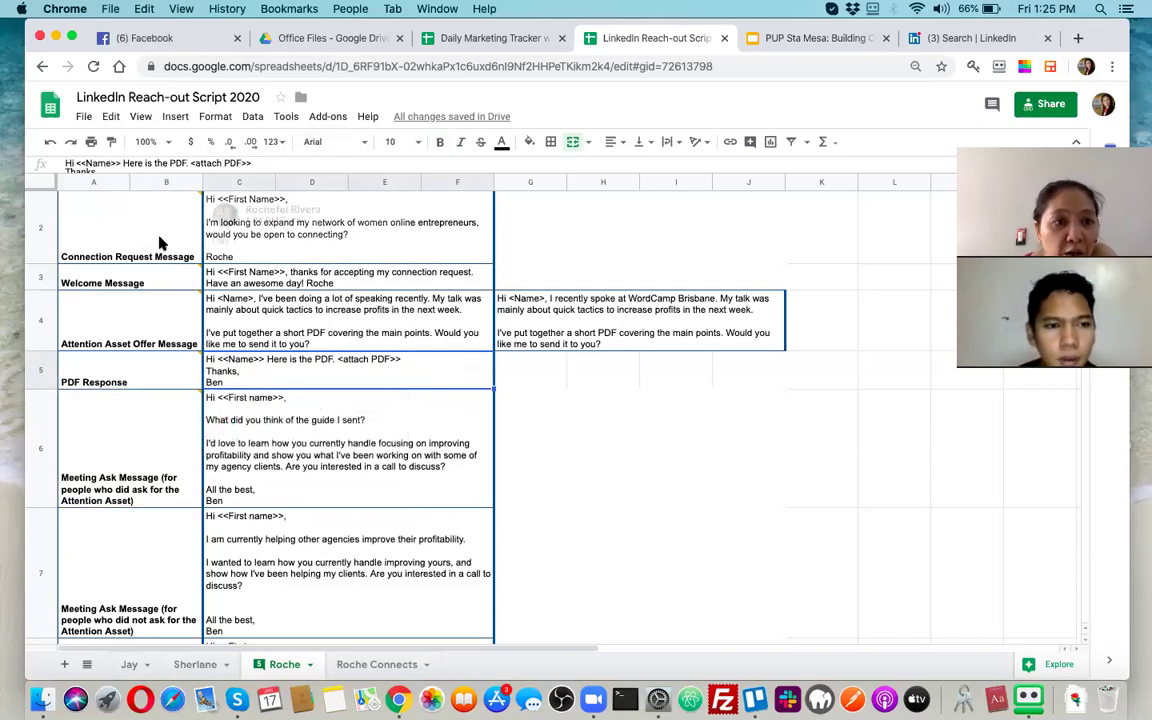
Step: Review the message scripts and the timing comments on their labels, from the connection request to the final message
drag(154, 240, 249, 278)
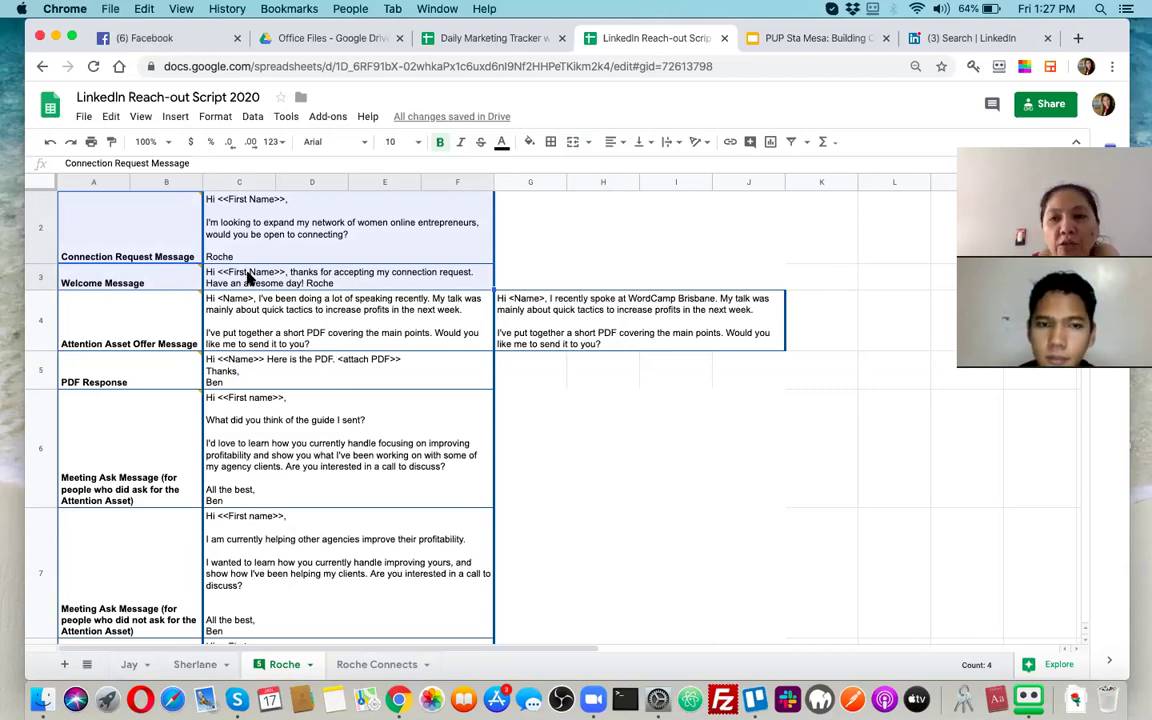
click(303, 272)
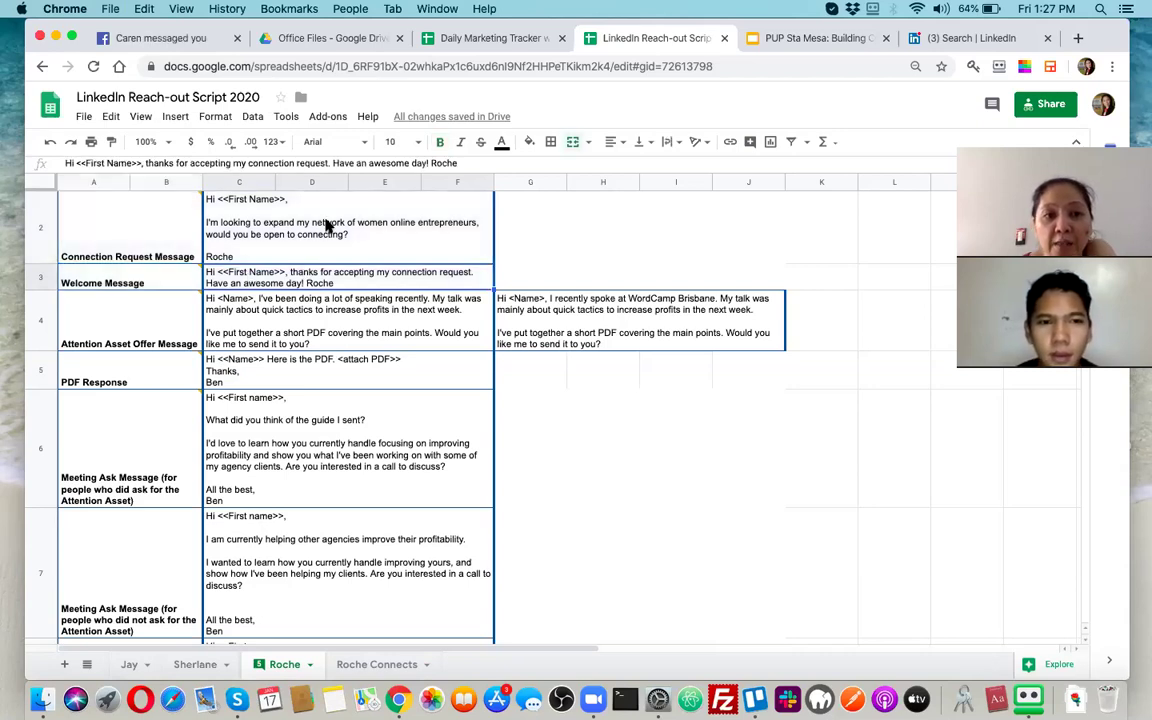
click(366, 224)
drag(366, 224, 380, 341)
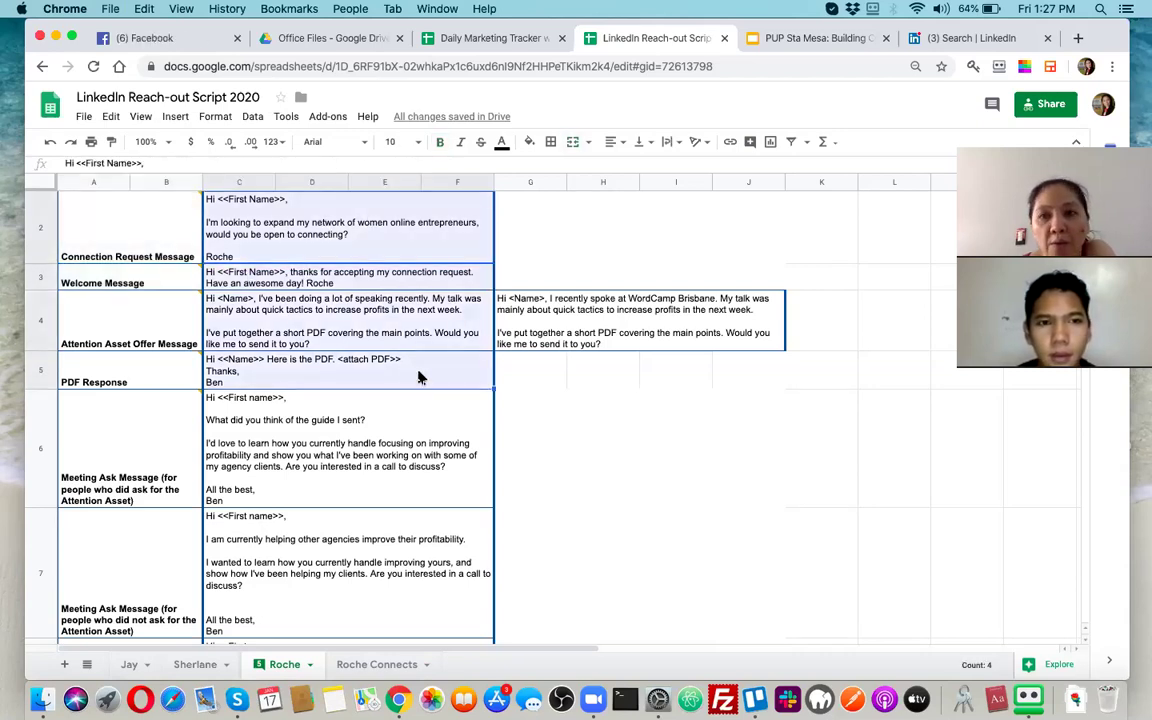
click(420, 377)
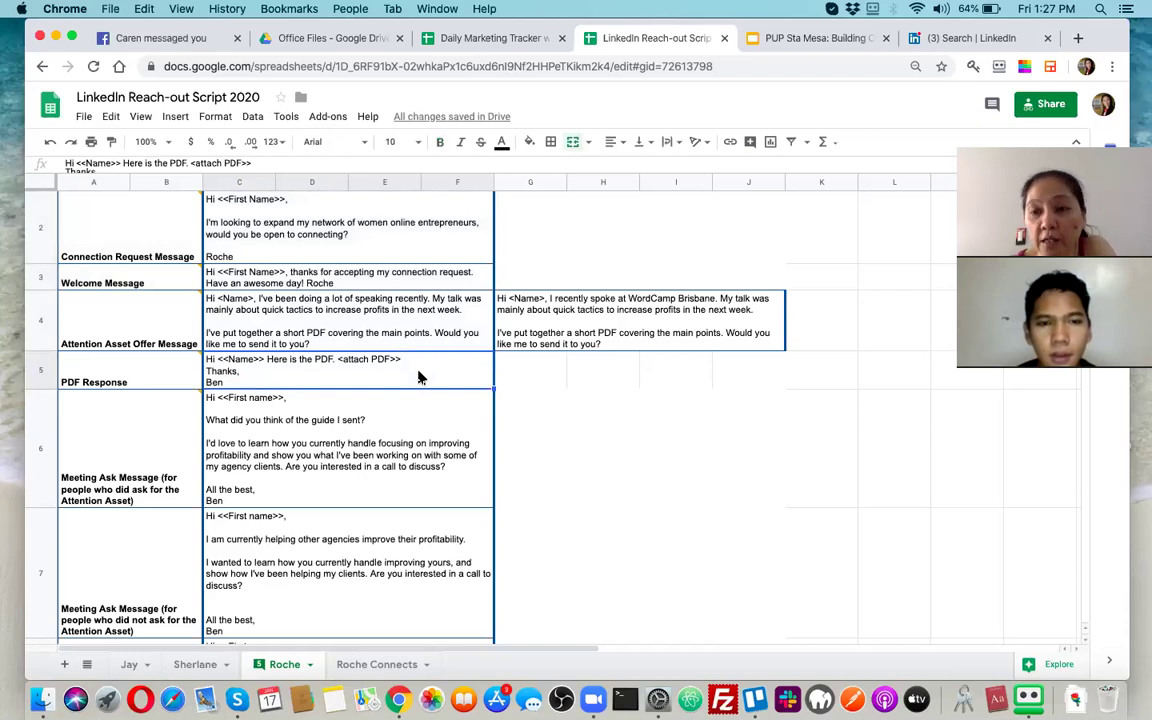
click(360, 424)
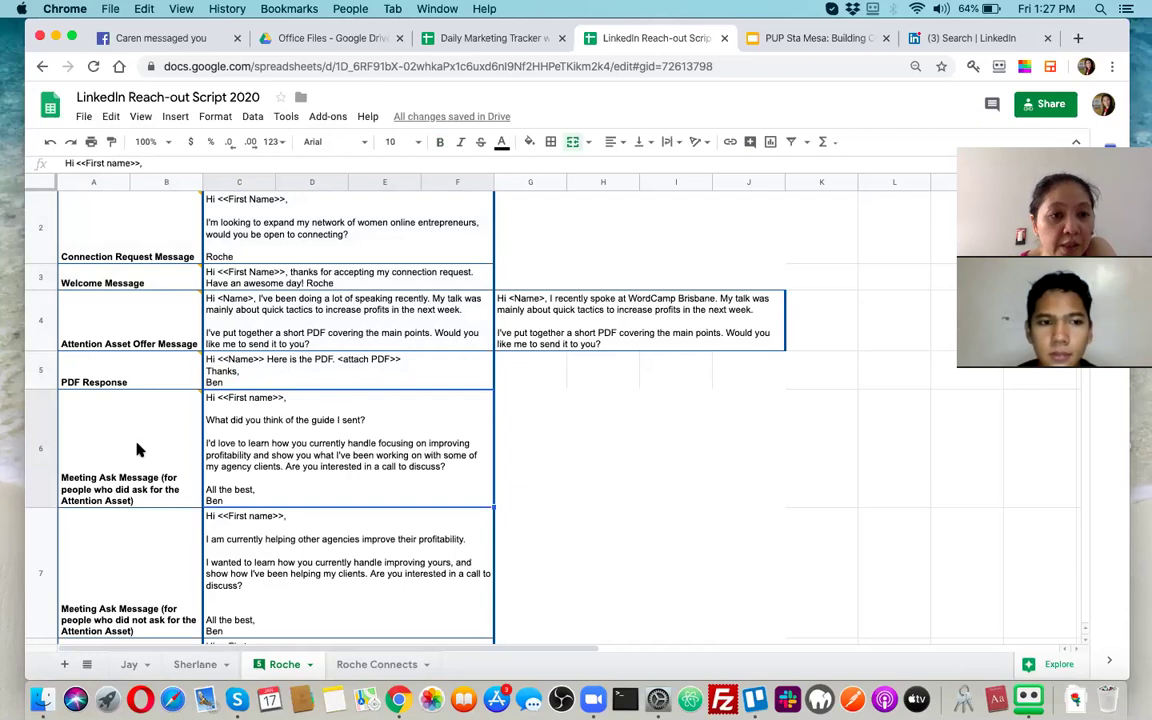
scroll(290, 360, down, 2)
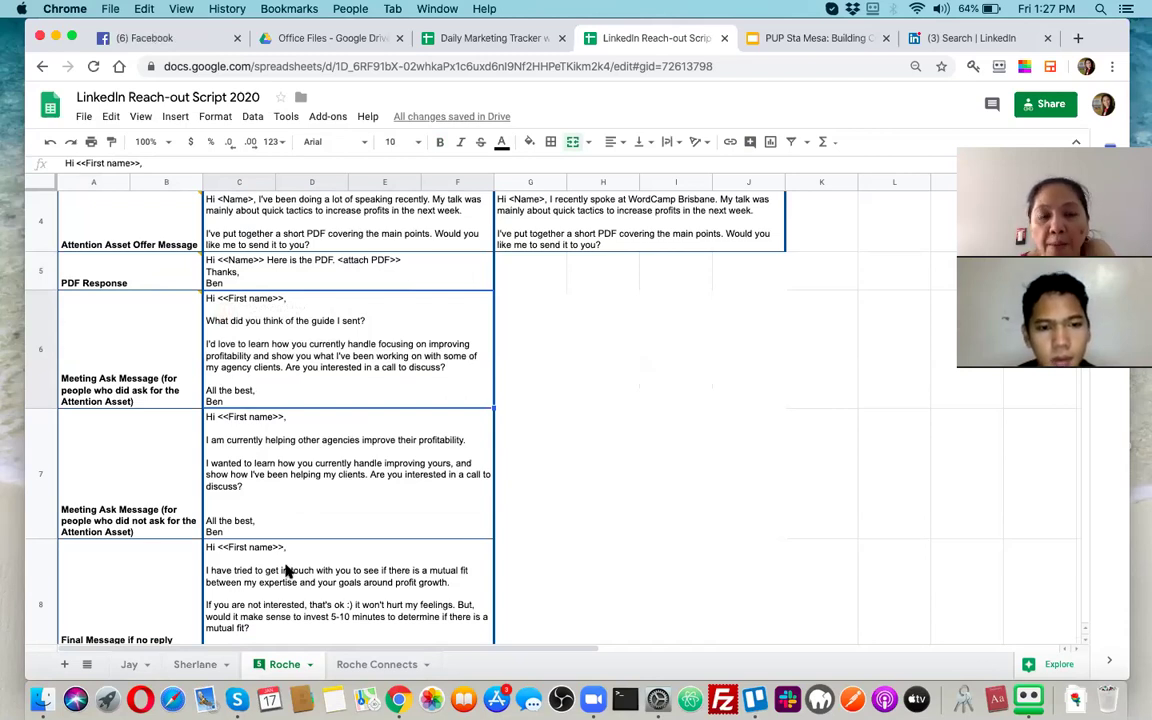
mouse_move(141, 254)
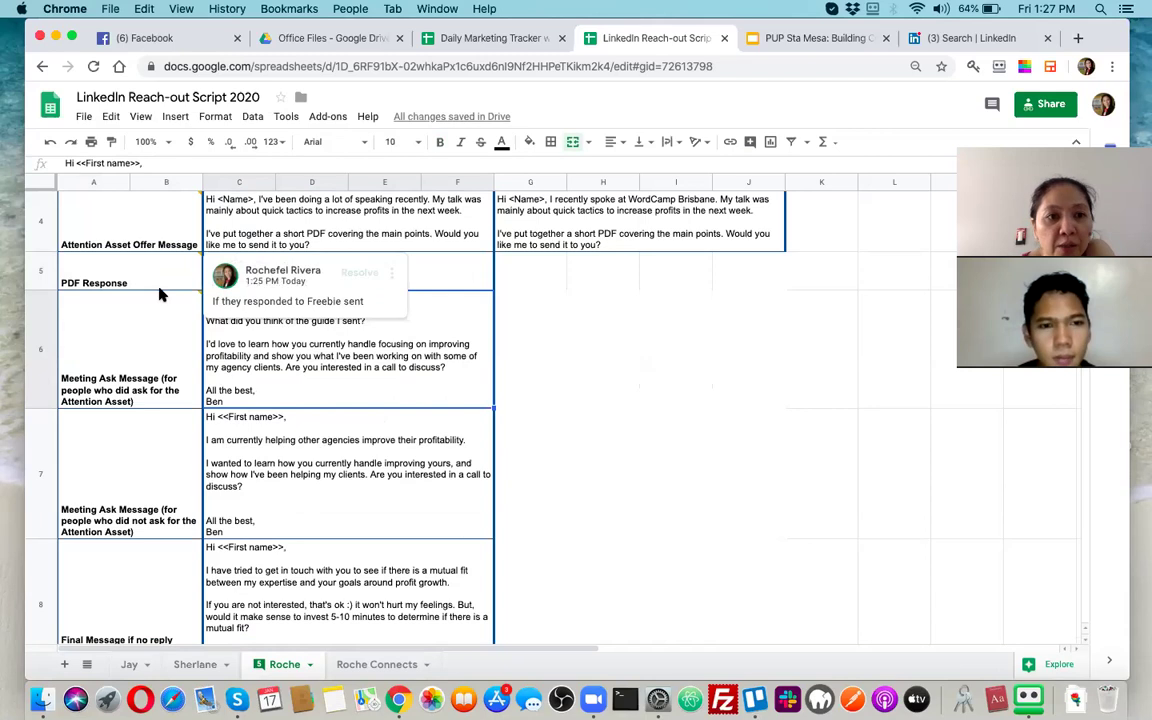
click(155, 283)
scroll(148, 317, up, 2)
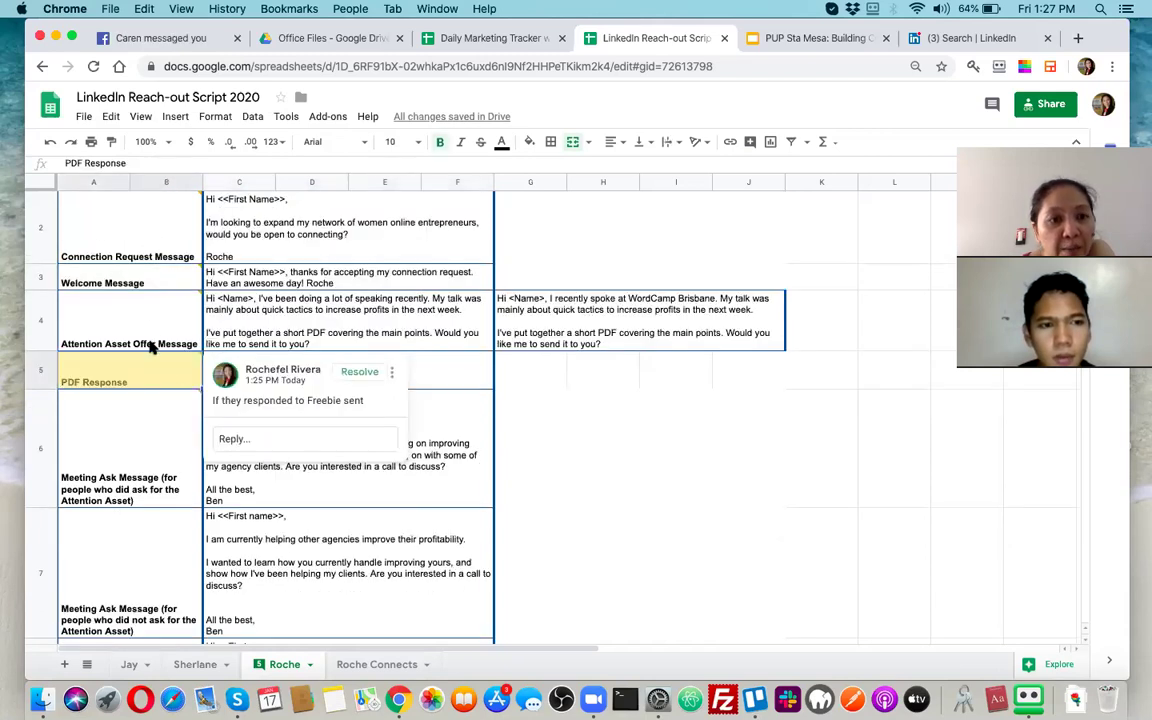
click(152, 345)
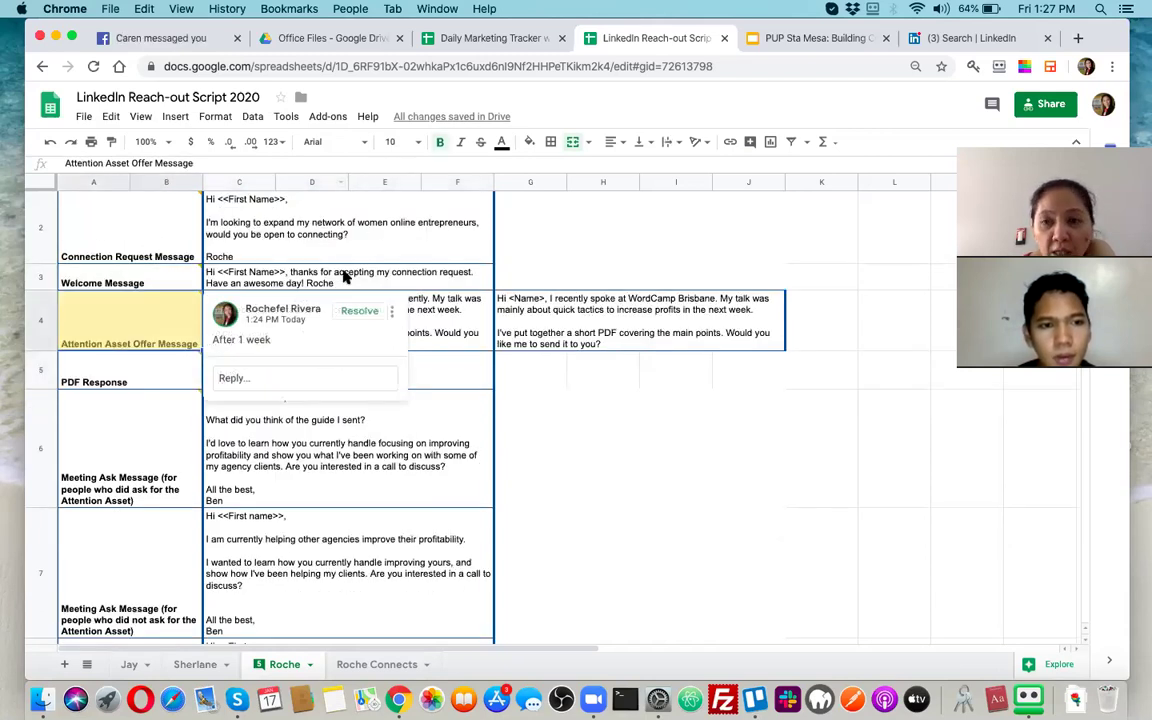
scroll(260, 268, up, 1)
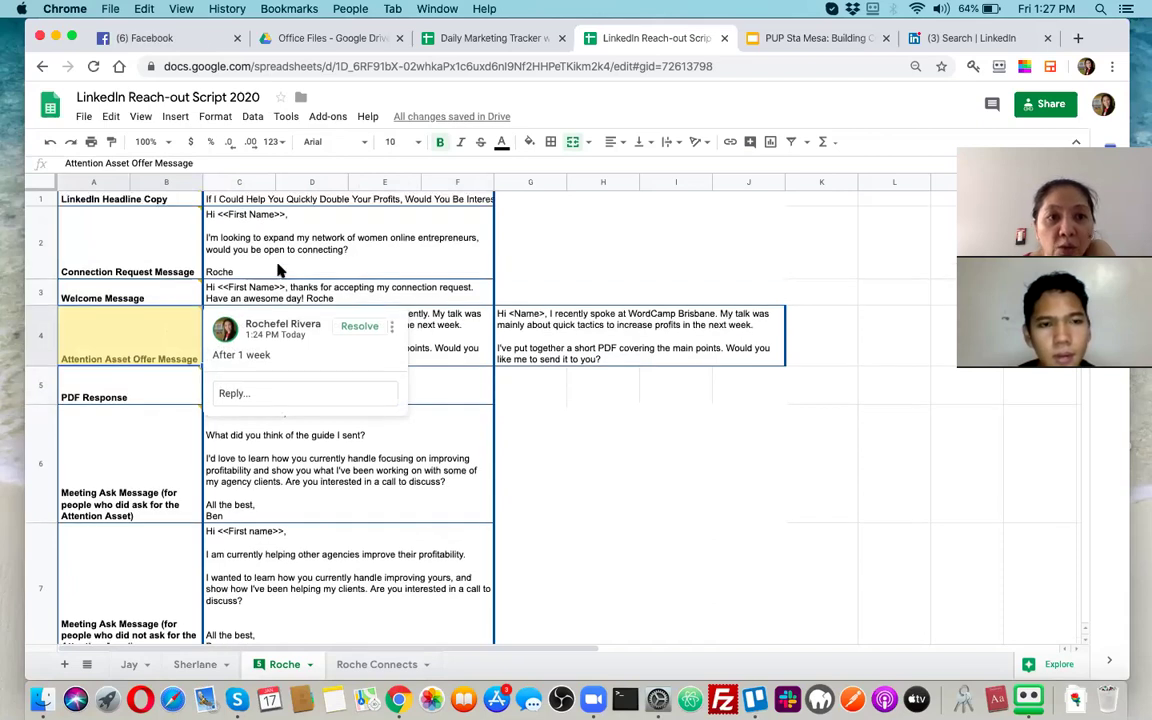
click(280, 268)
key(Up)
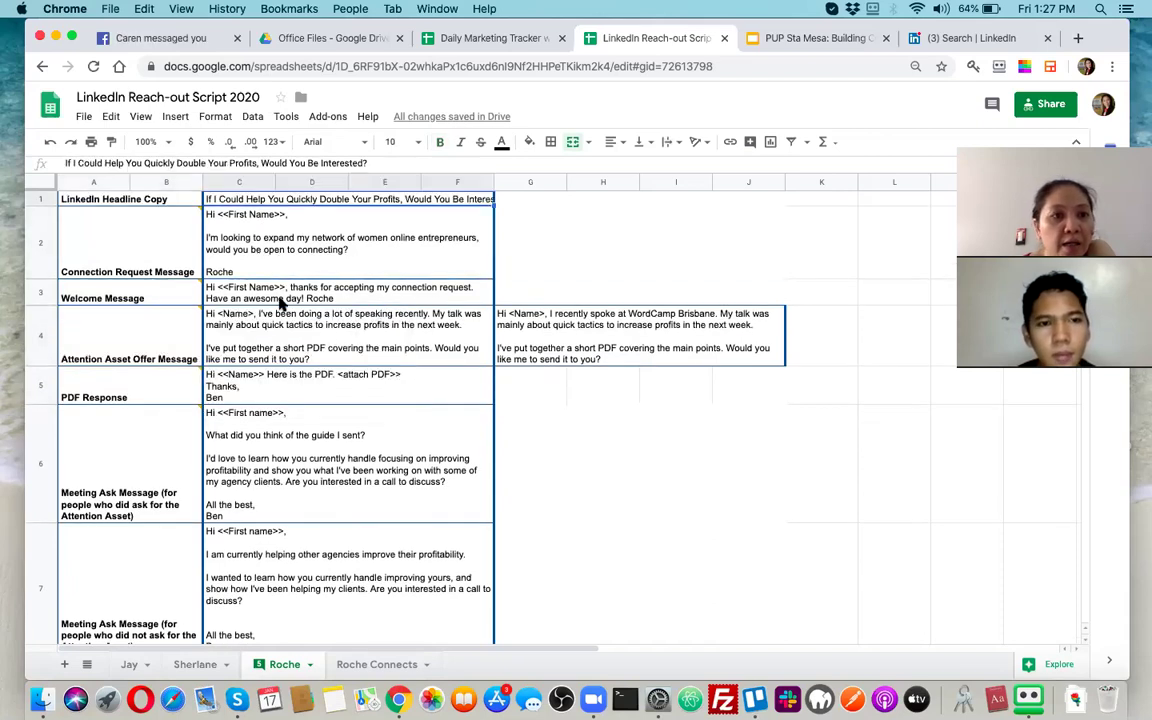
Step: Delete the extra label column B and widen the message text column that takes its place
click(152, 183)
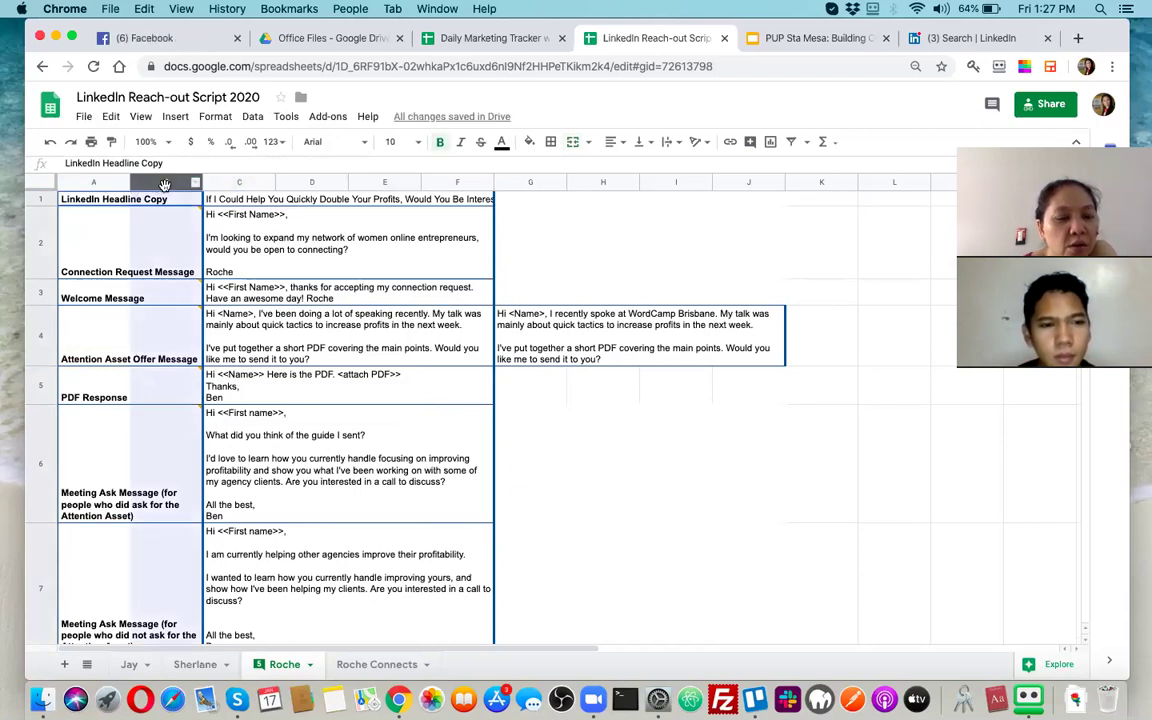
right_click(165, 185)
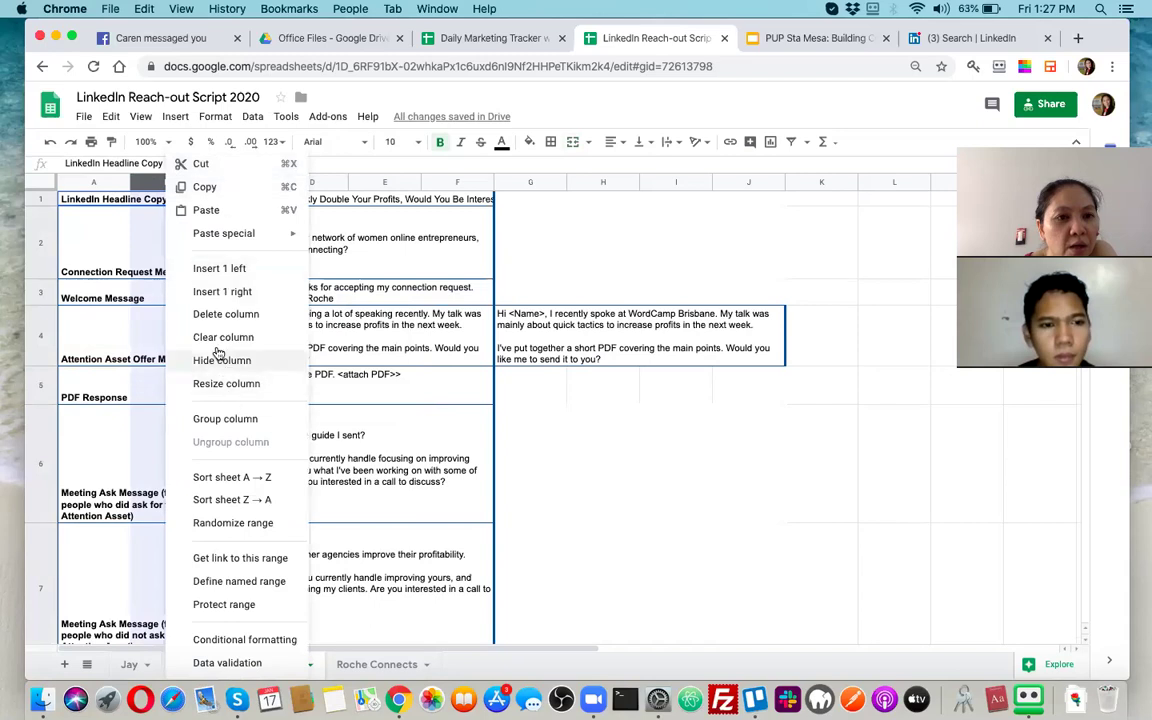
click(212, 315)
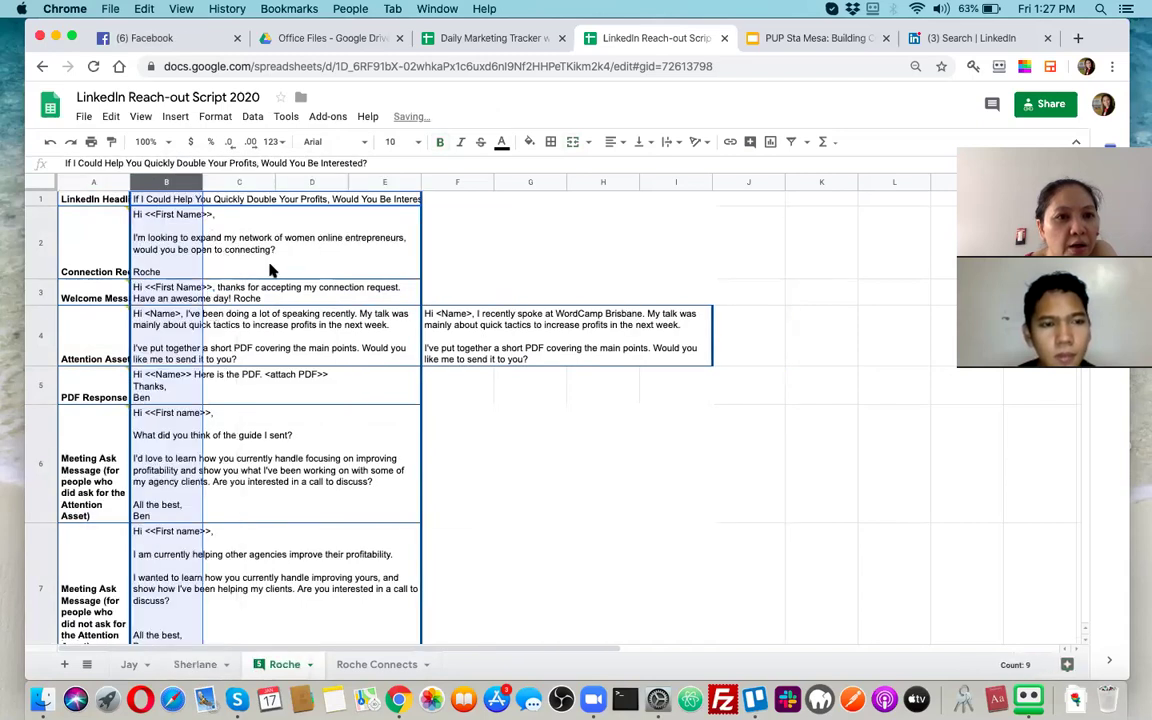
drag(200, 181, 480, 181)
Step: Delete the surplus columns C to E beneath the merged message text
click(430, 200)
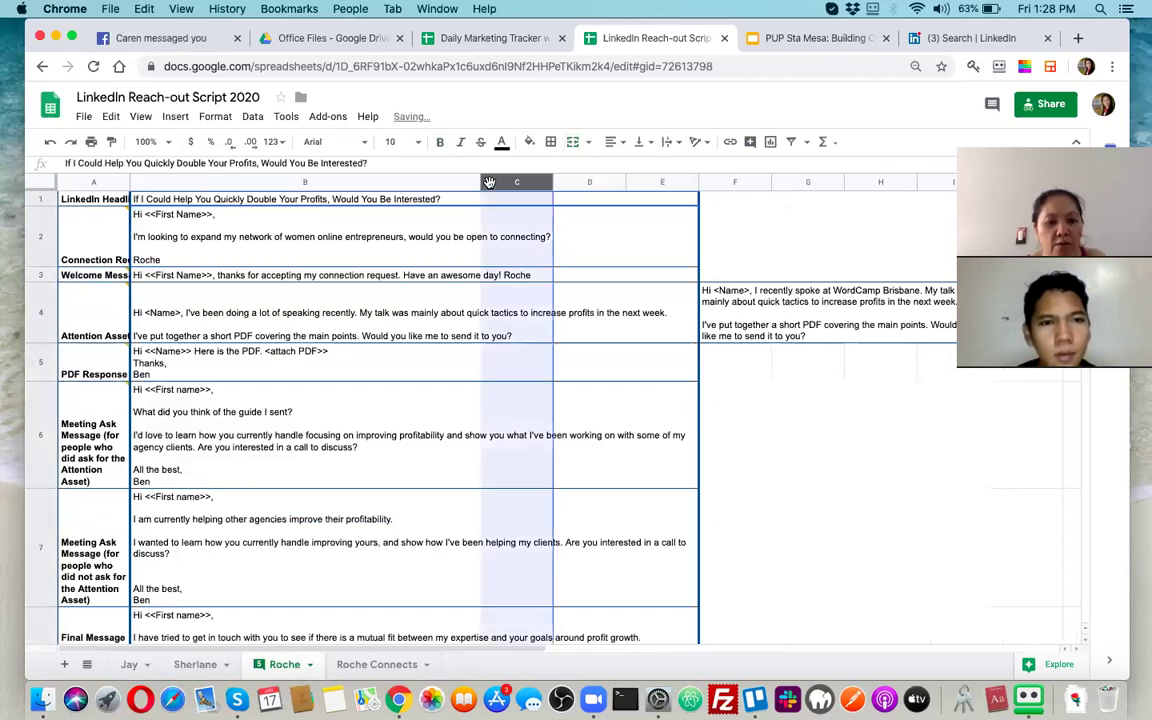
key(shift+Right)
right_click(495, 190)
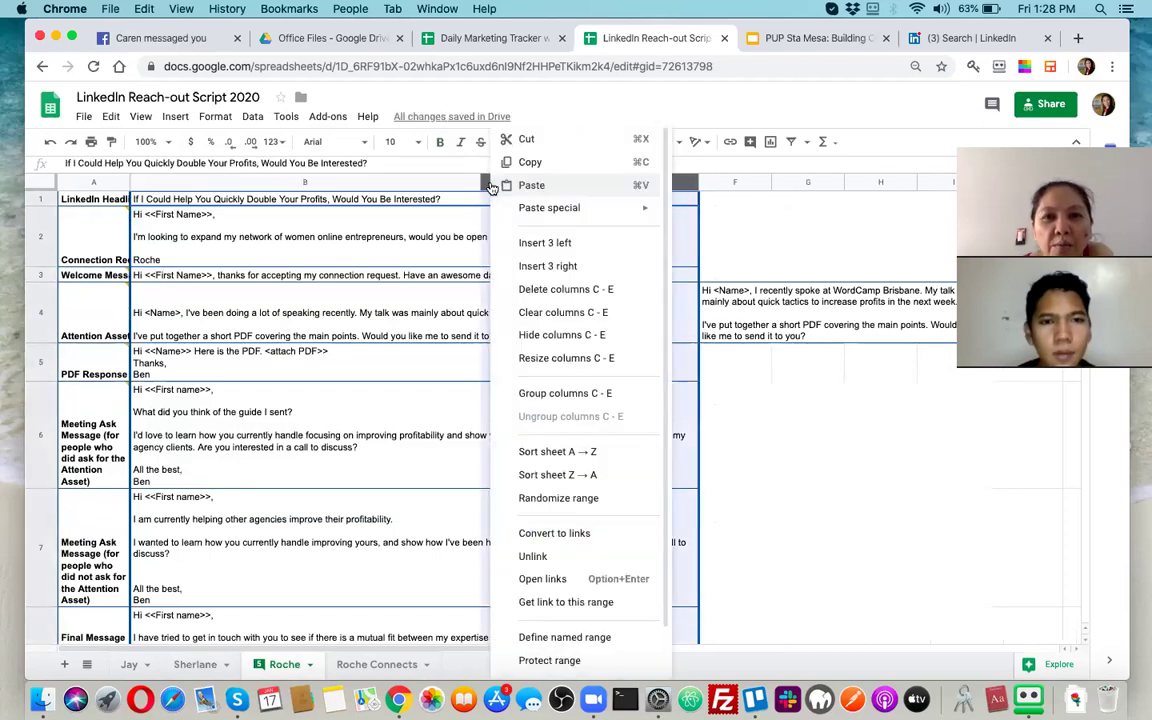
click(545, 290)
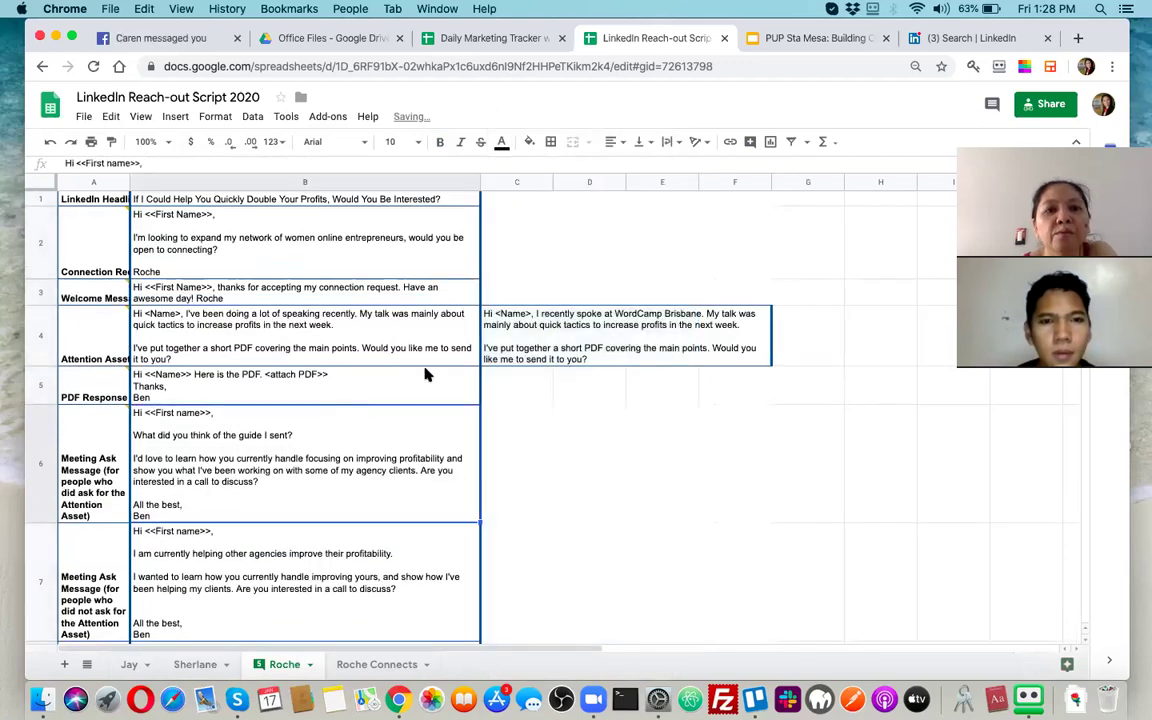
Step: Delete the surplus columns D to F beneath the alternative Attention Asset Offer message
click(589, 182)
key(shift+Right)
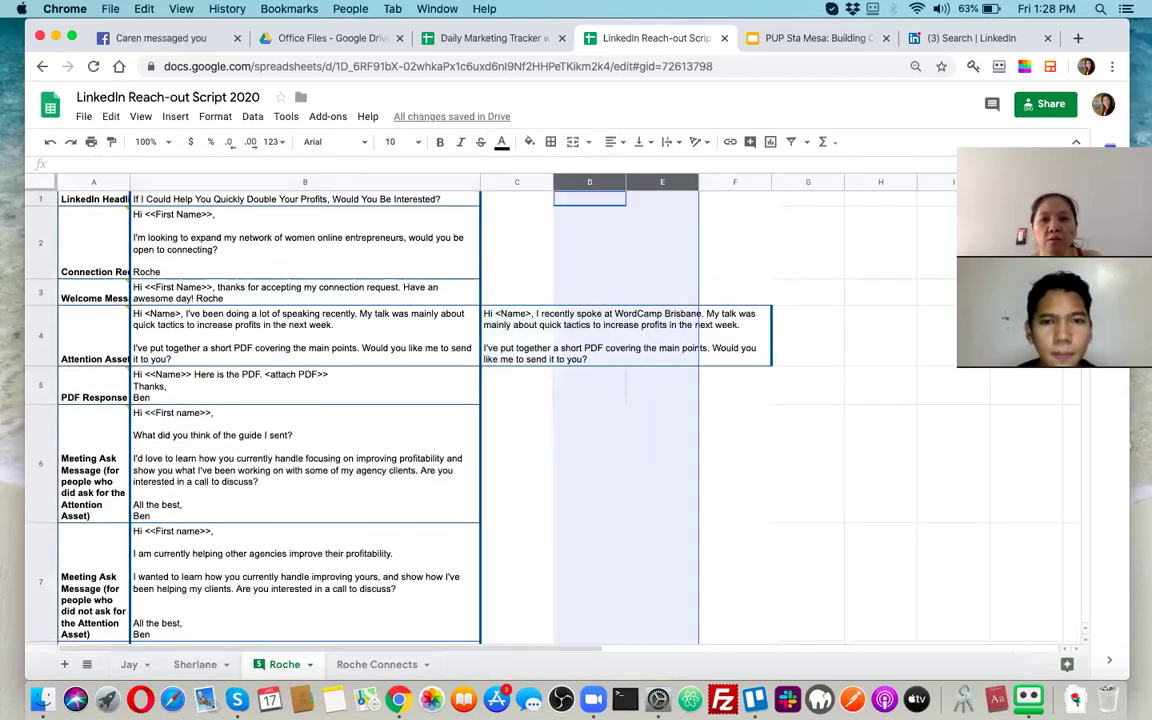
key(shift+Right)
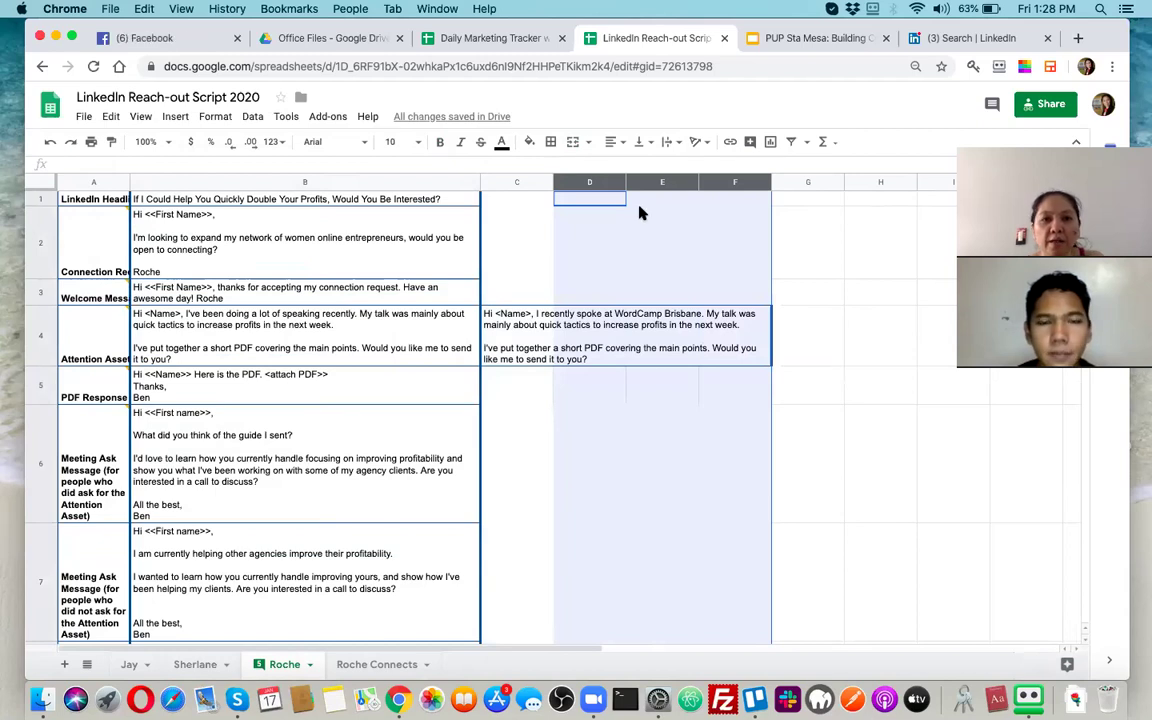
right_click(641, 213)
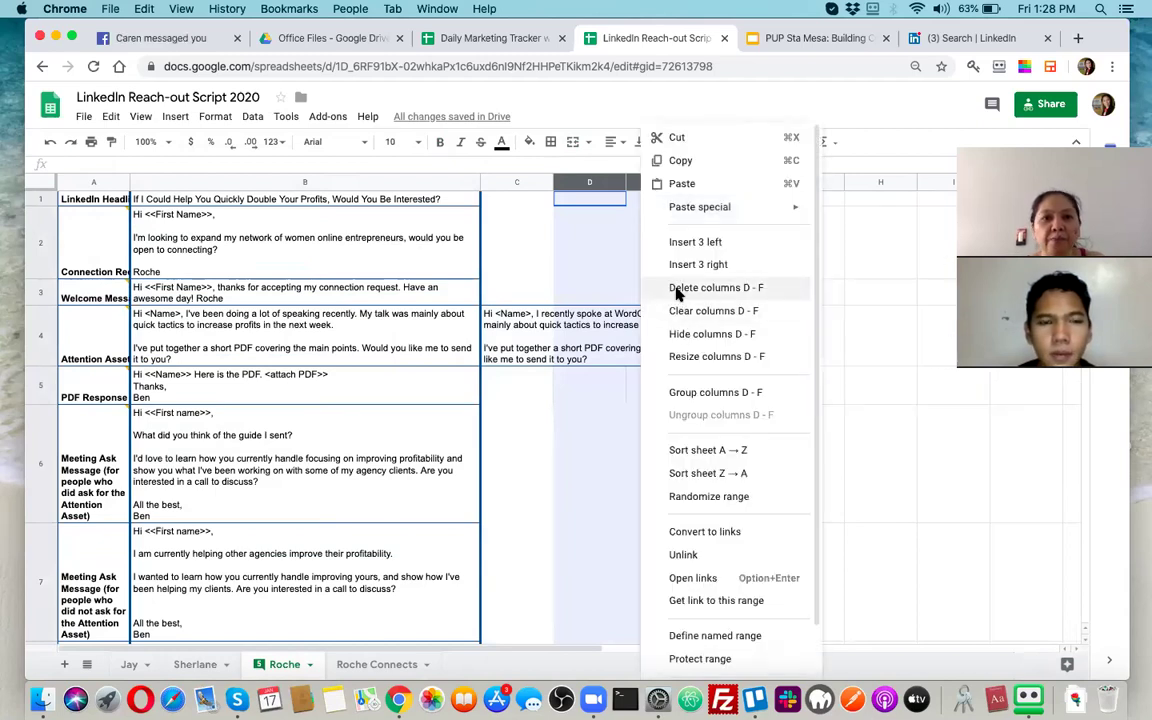
click(676, 292)
click(630, 350)
Step: Widen column C for the alternative offer message and column A so the message labels fit
drag(549, 190, 708, 185)
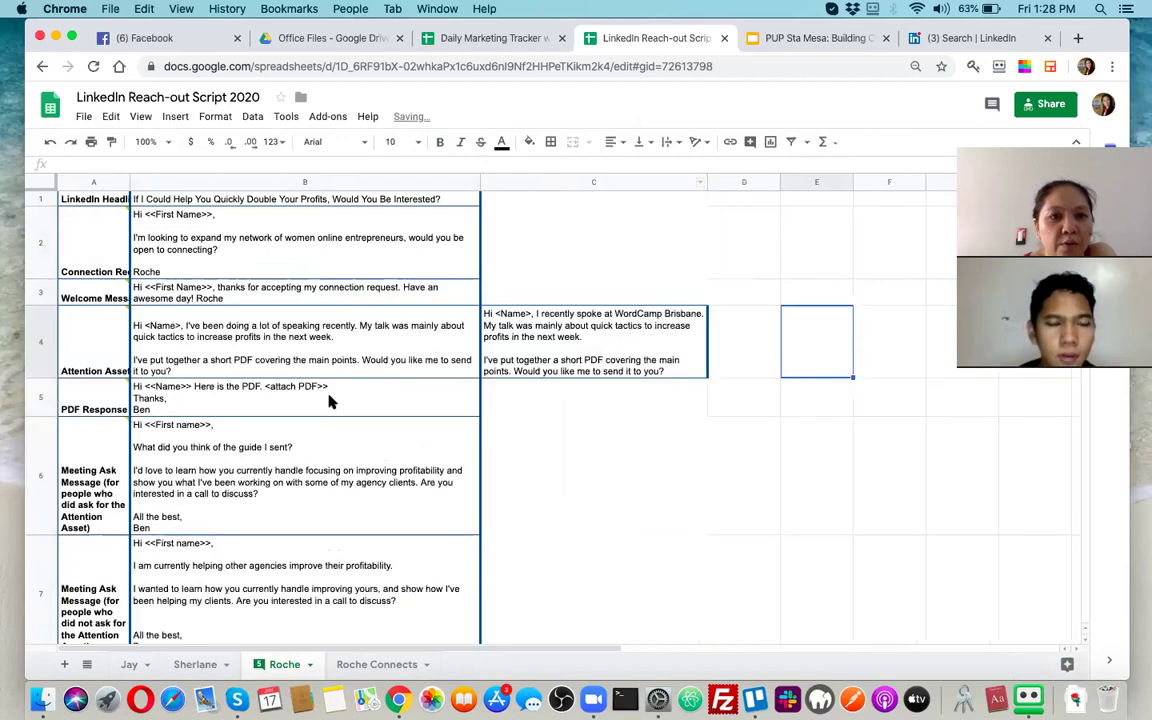
click(300, 450)
drag(127, 176, 253, 181)
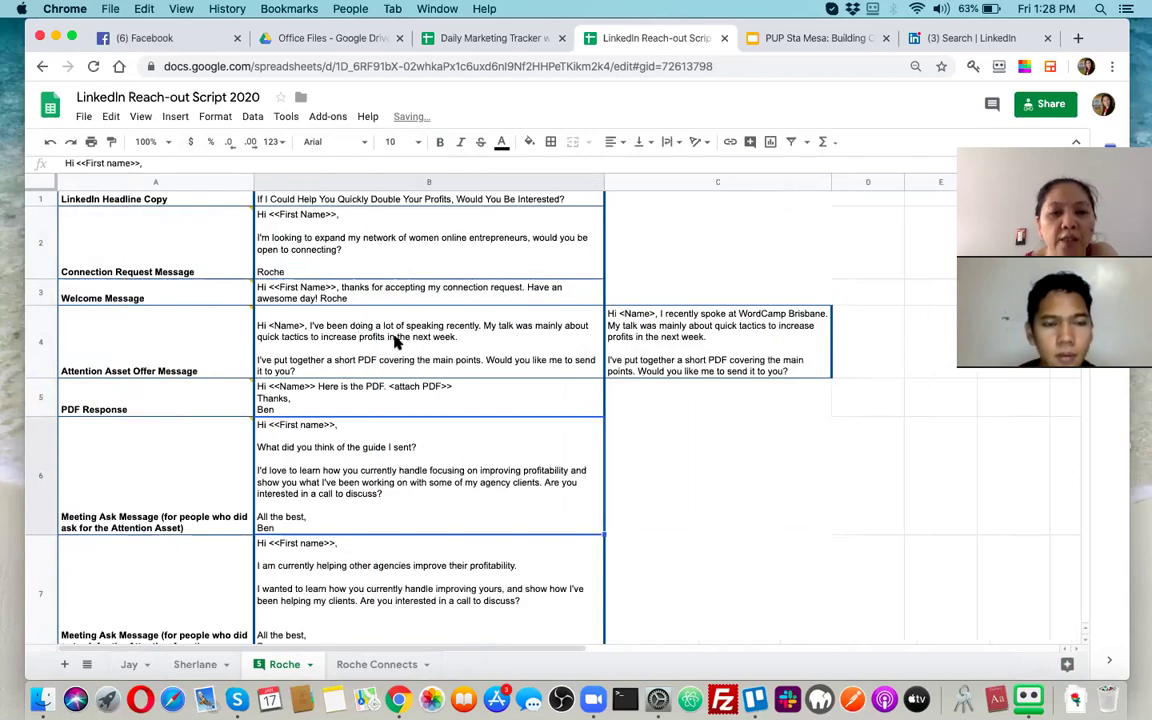
Step: Look over the reformatted script sheet down to the meeting request reply and back to the headline and offer messages
scroll(385, 510, down, 10)
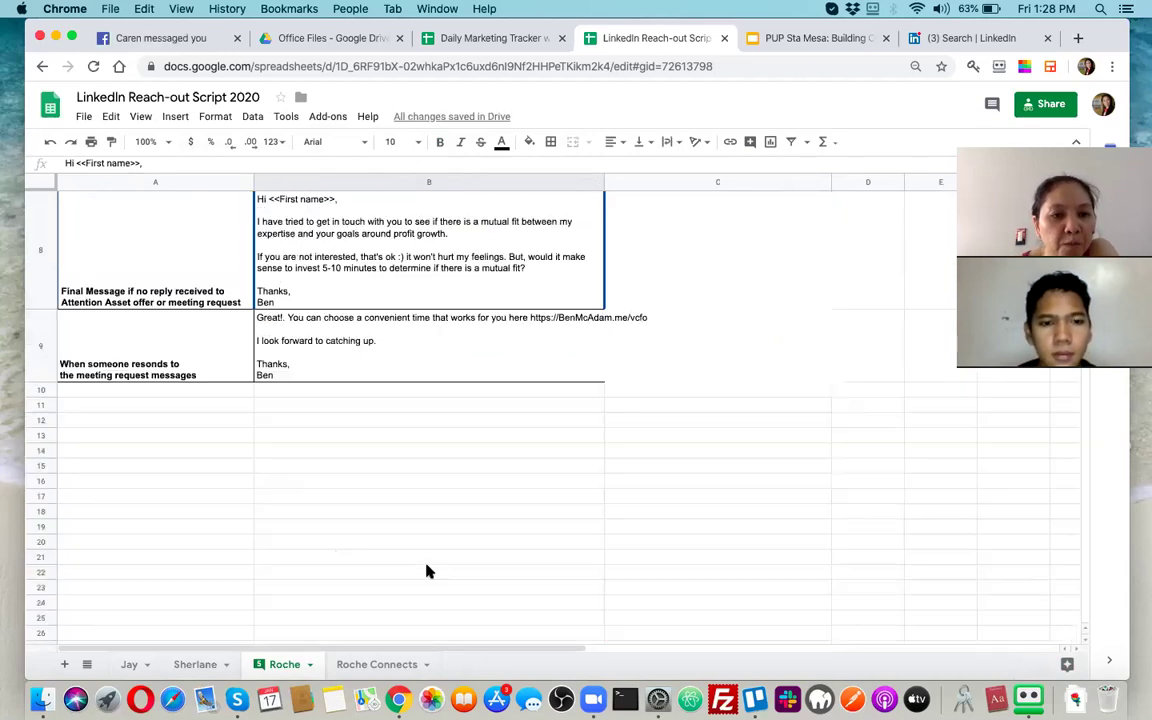
scroll(385, 417, up, 10)
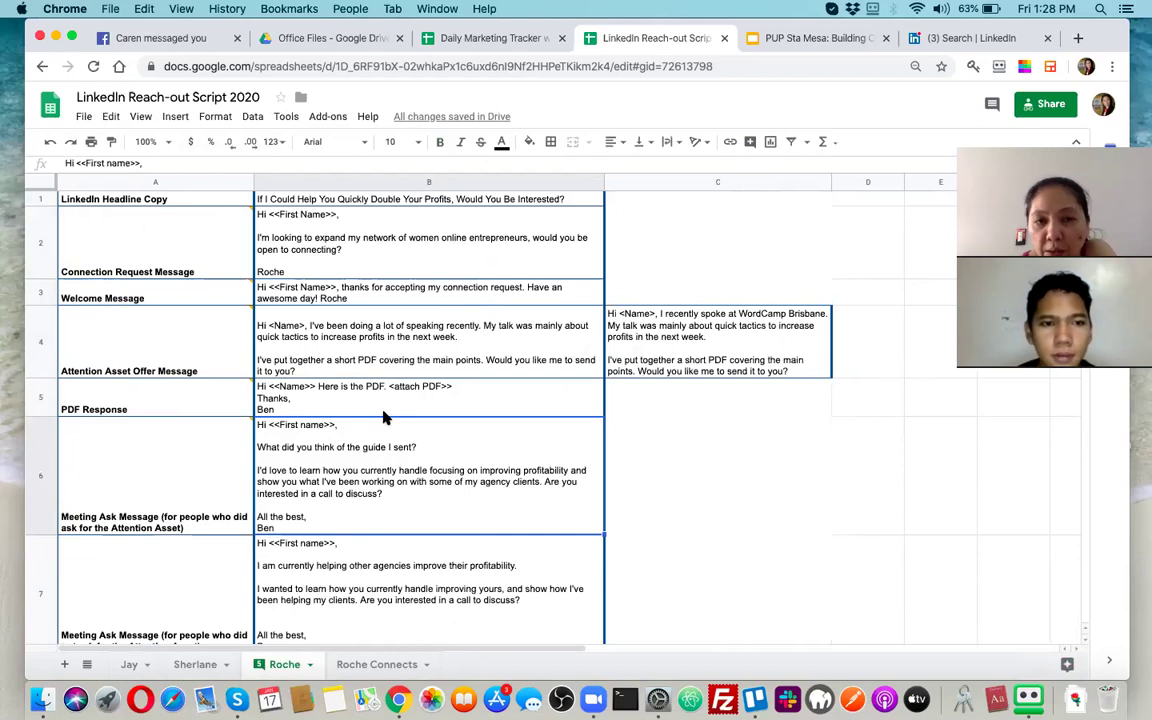
click(173, 200)
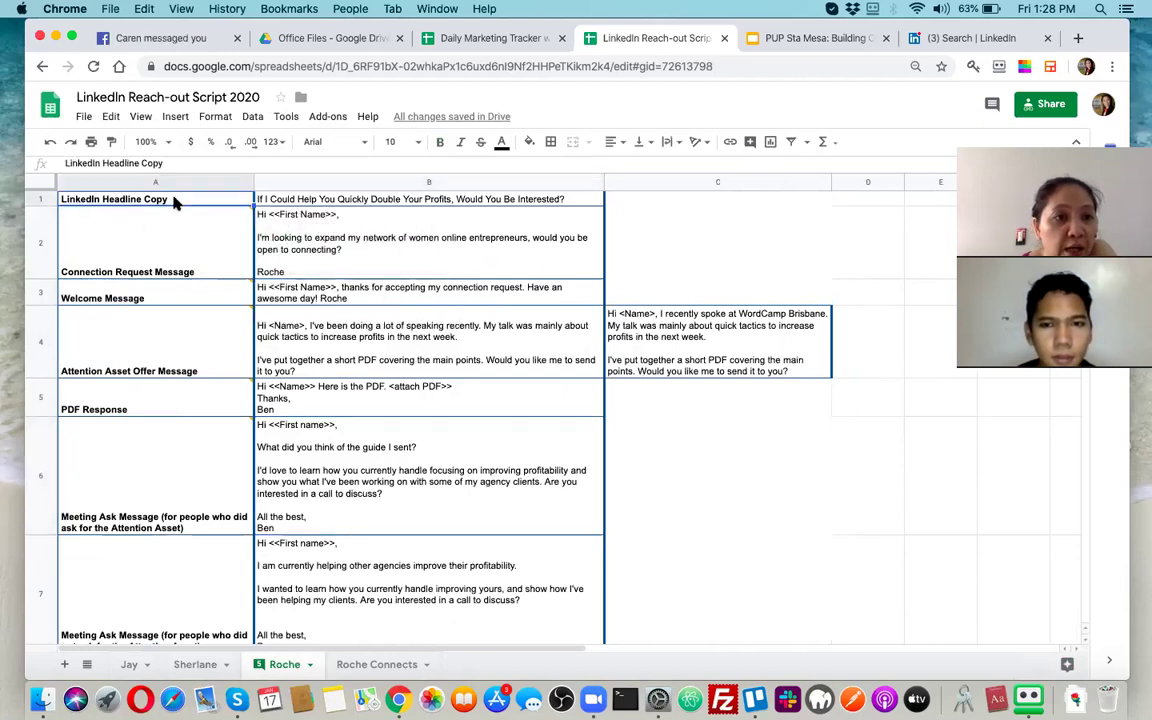
drag(173, 200, 336, 337)
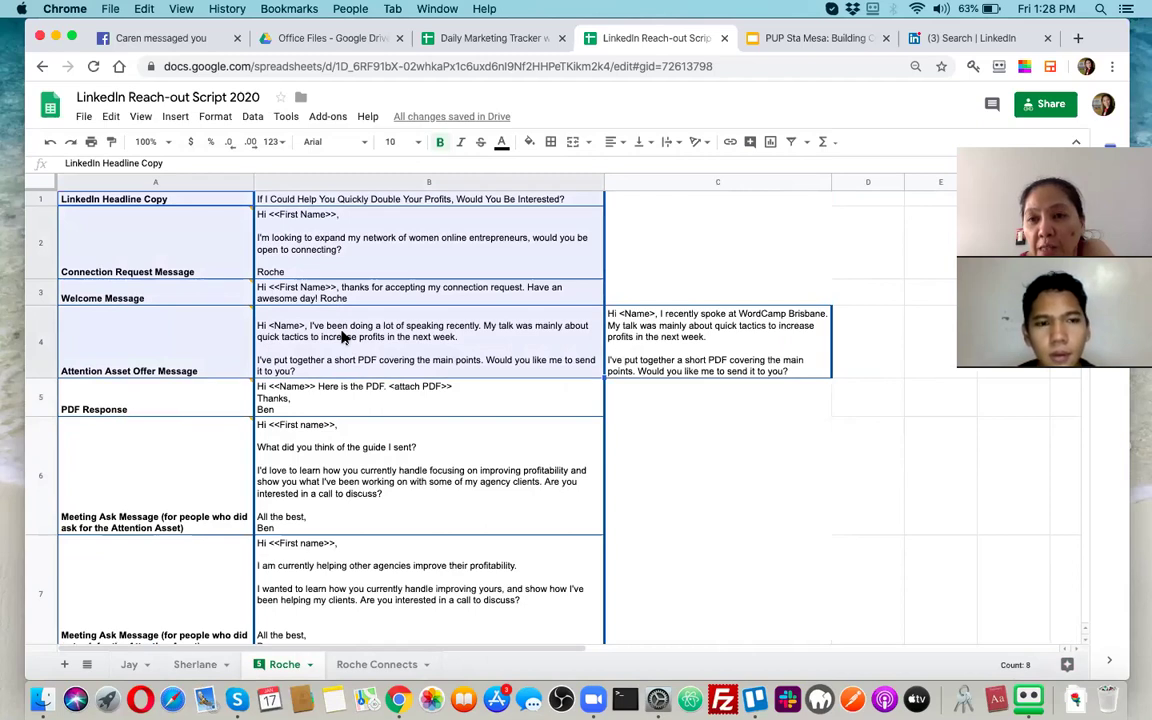
click(752, 264)
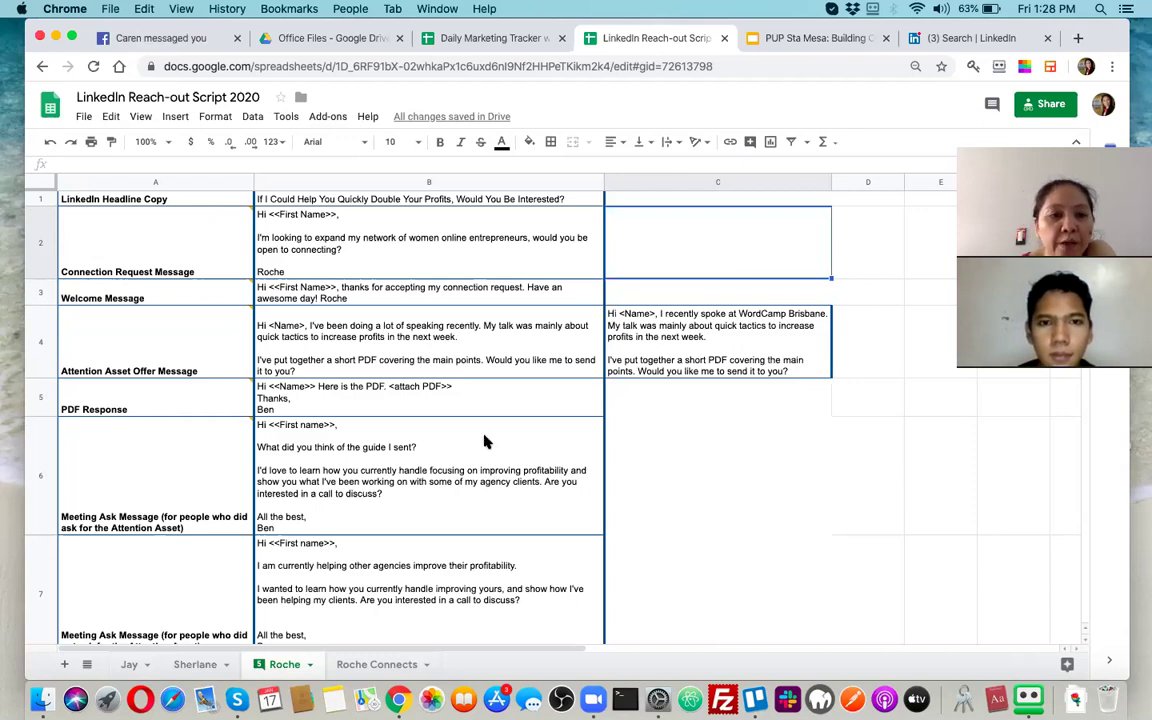
click(434, 386)
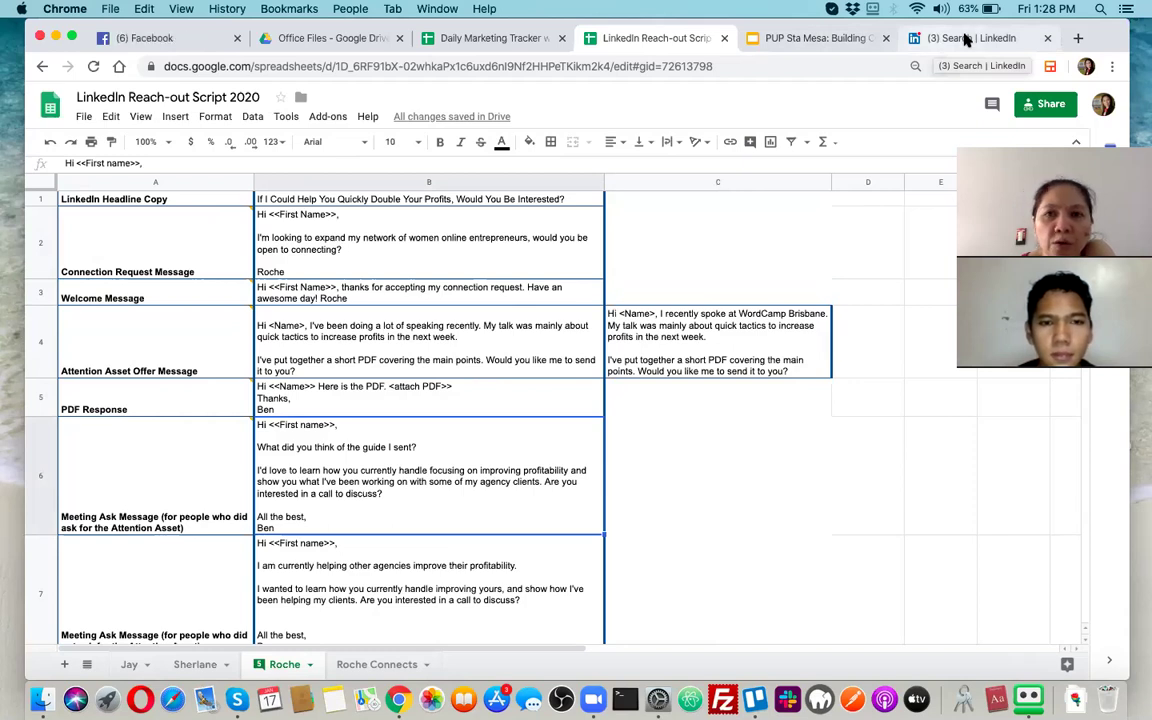
Step: Switch to the open Facebook news feed
click(958, 38)
click(155, 41)
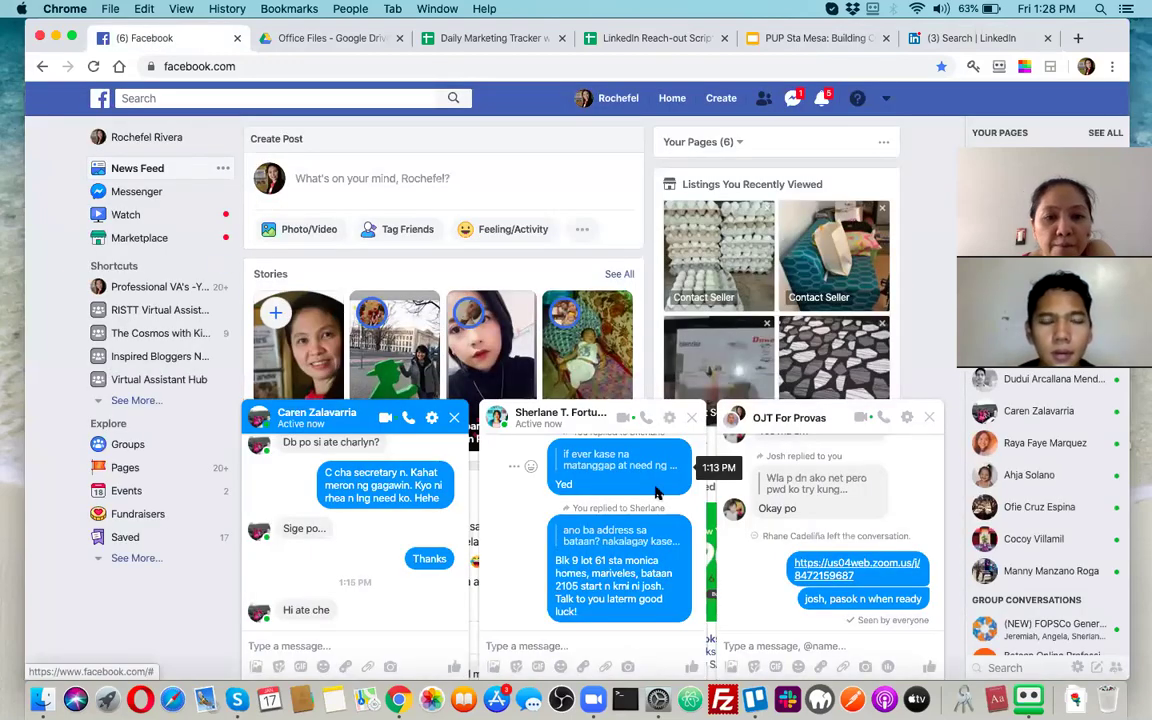
Step: Close the two surplus chat windows and reply to the remaining contact that it is just a meeting, asking what's up
click(929, 417)
click(930, 418)
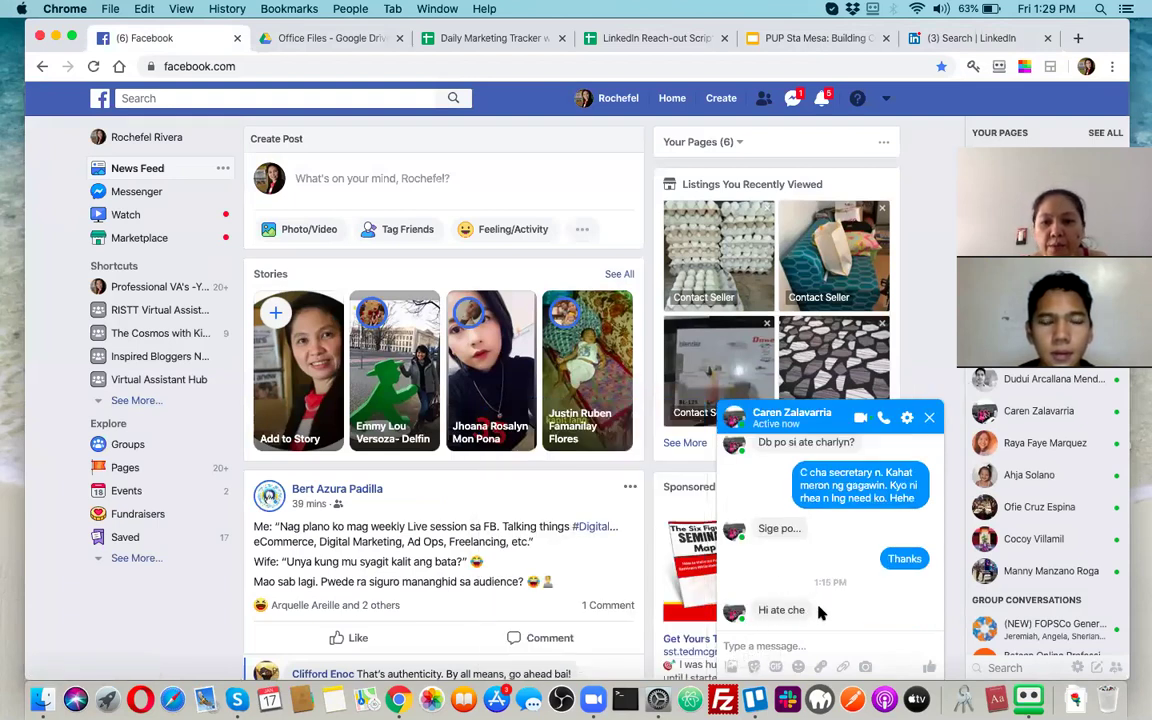
click(795, 646)
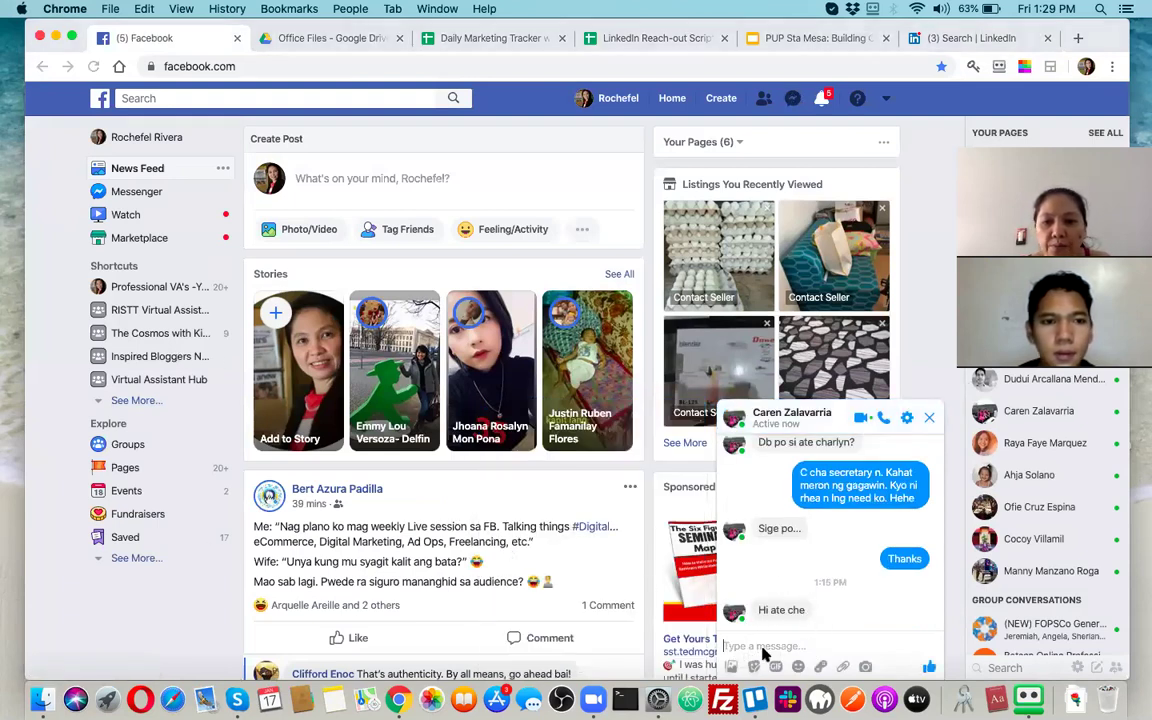
text(meeting lng caren,)
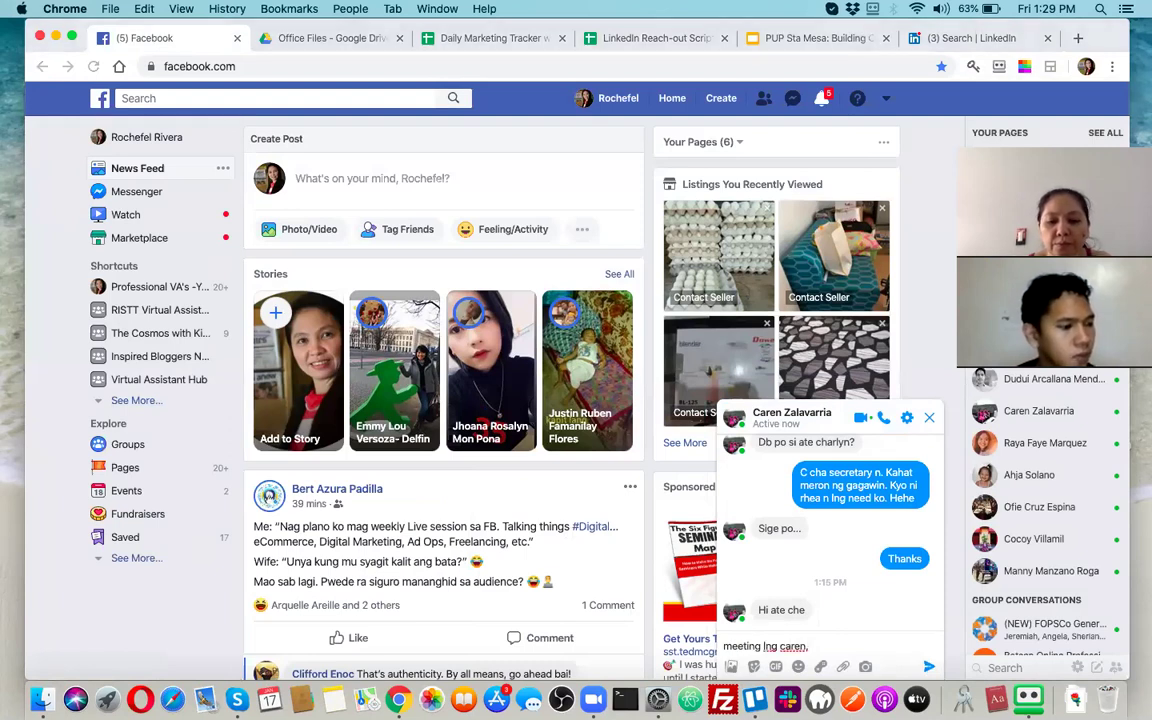
click(824, 641)
text(what)
key(BackSpace)
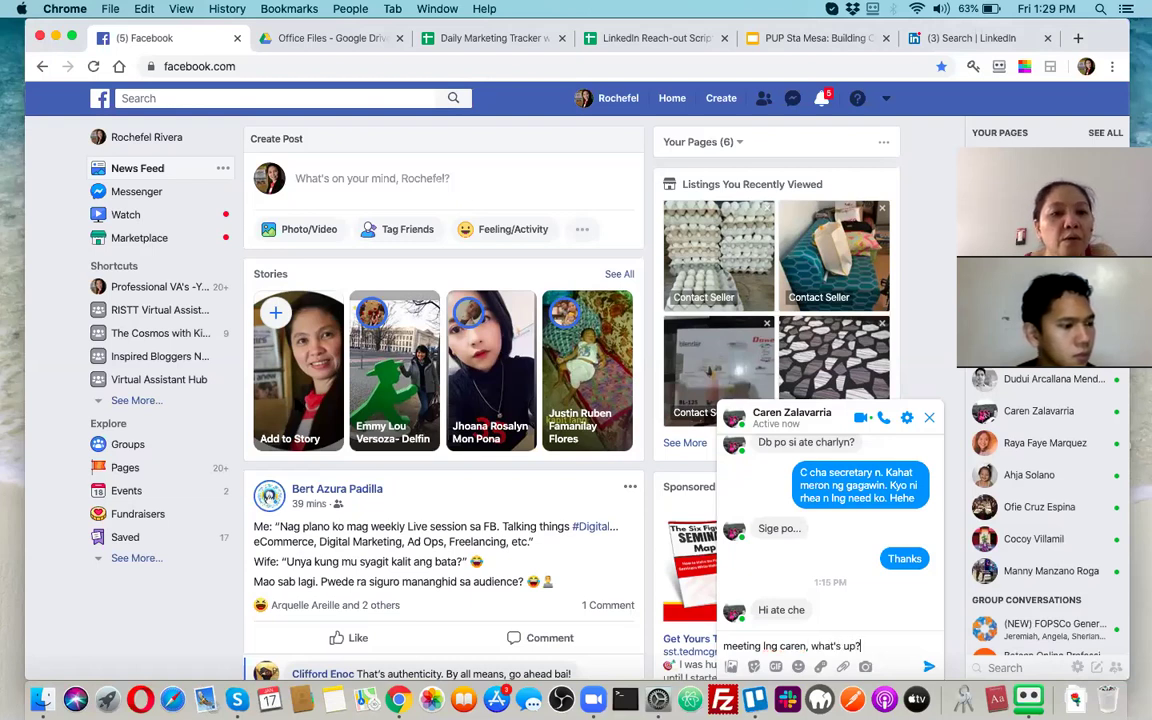
key(Return)
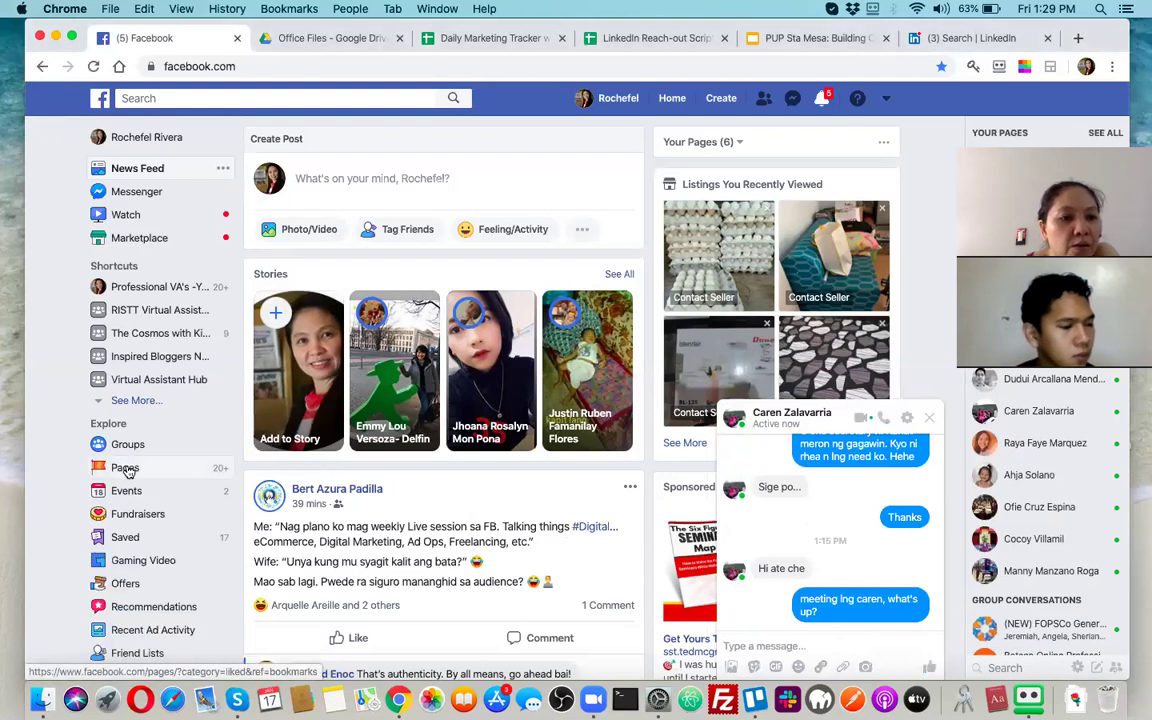
Step: Open the Virtual Assistant Tribe group from the list of joined Facebook groups
scroll(126, 443, down, 1)
click(123, 446)
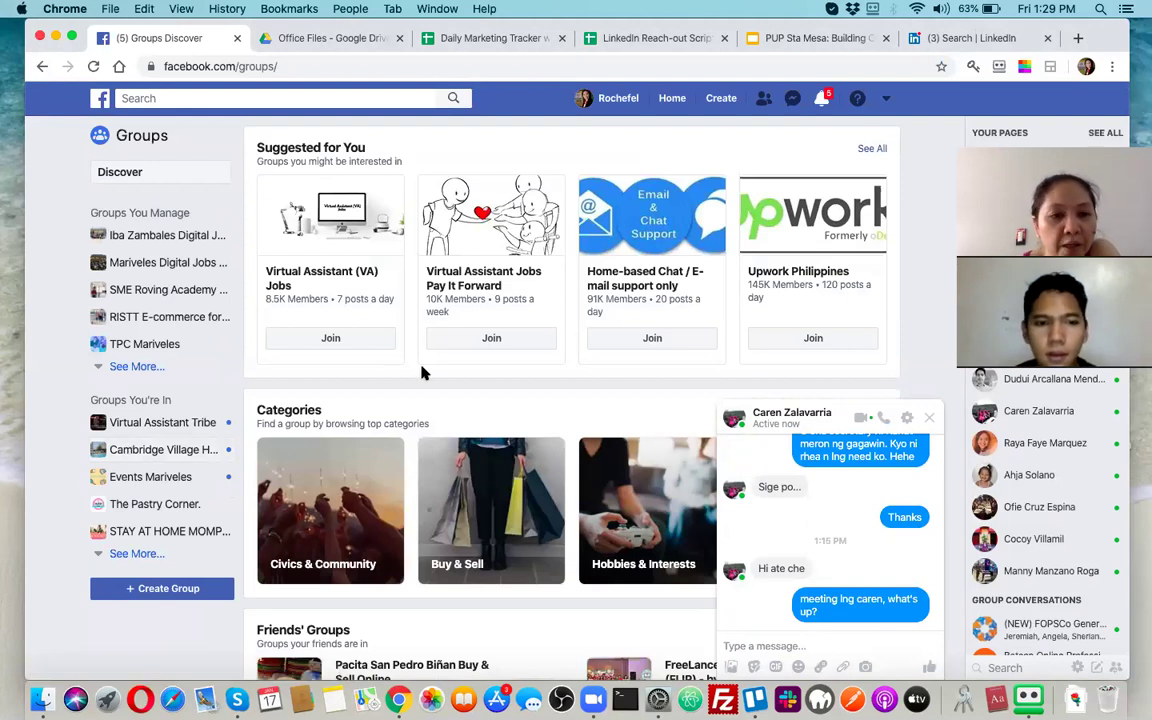
scroll(270, 484, down, 1)
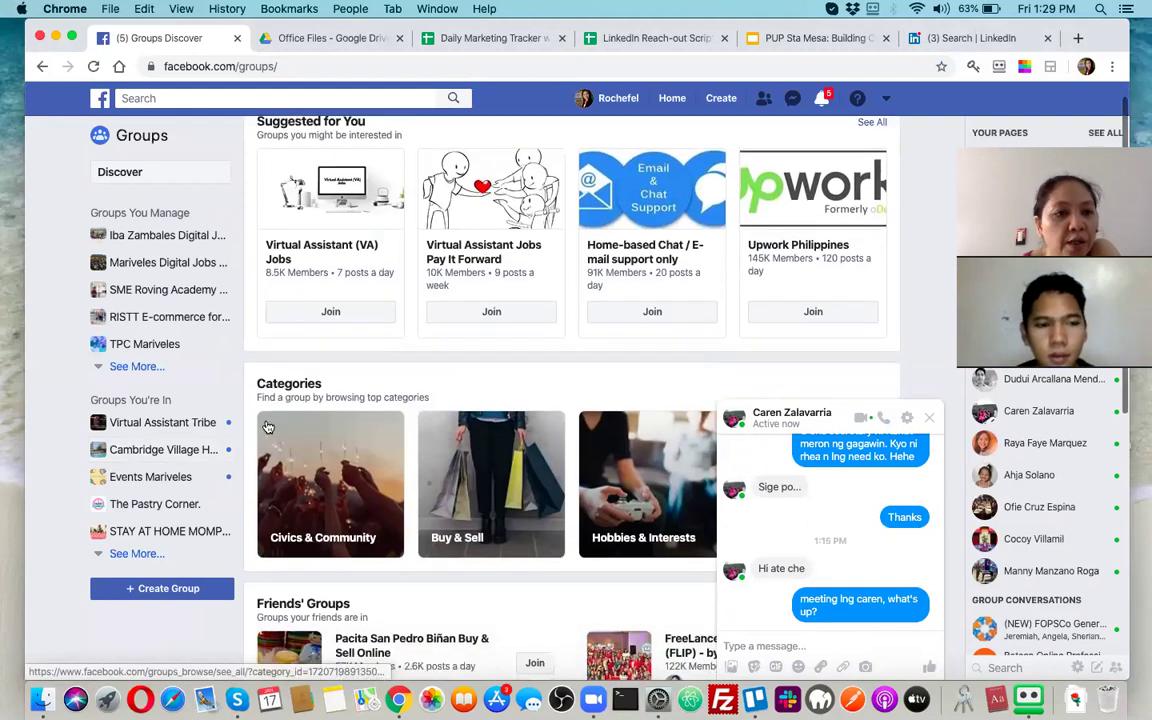
click(175, 425)
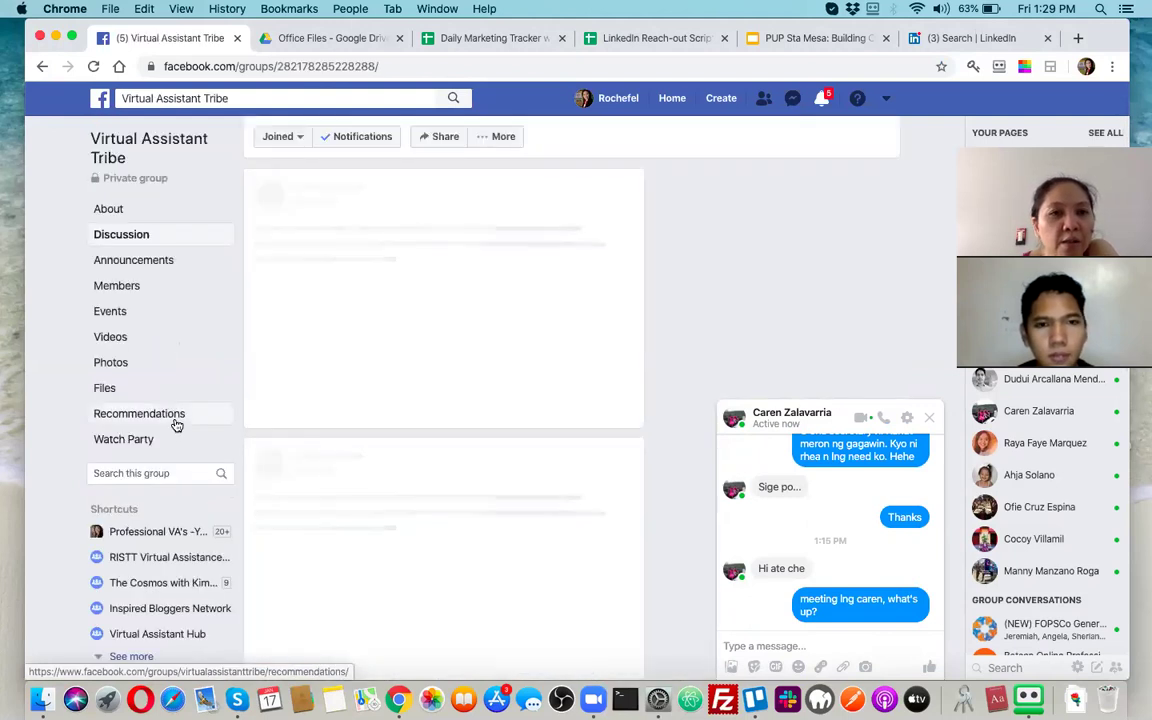
Step: Read the group's project post seeking an experienced VA for Constant Contact landing pages and copy the post's link
scroll(414, 526, down, 4)
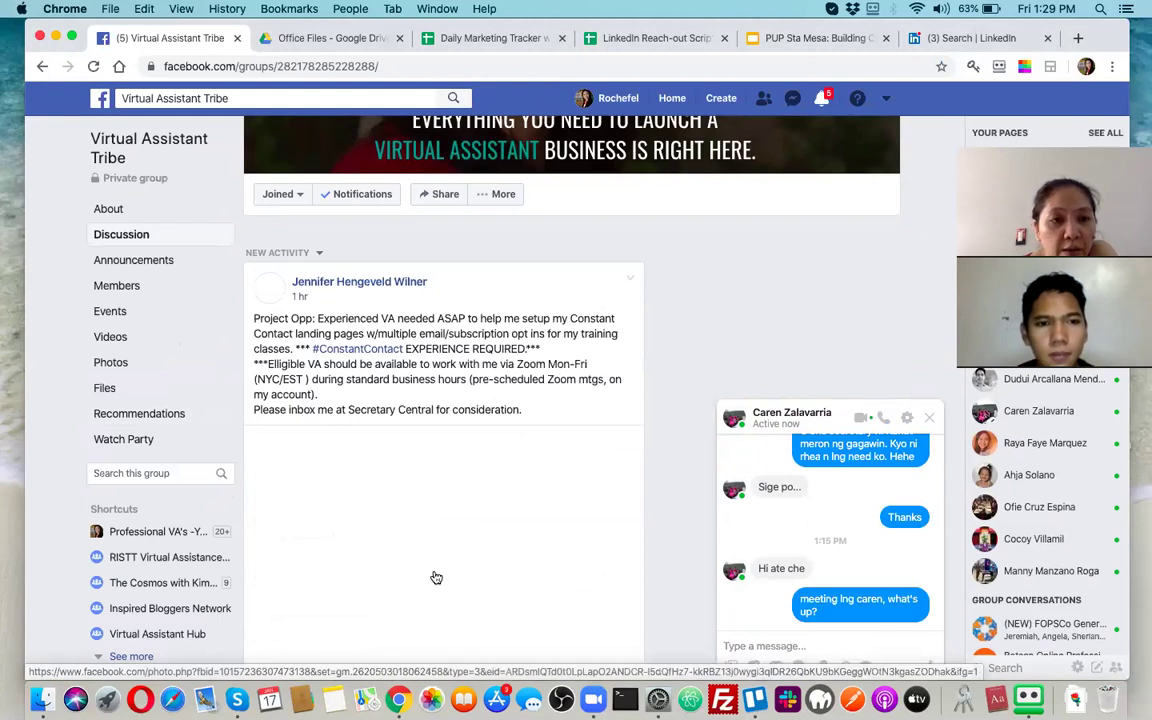
scroll(393, 548, down, 5)
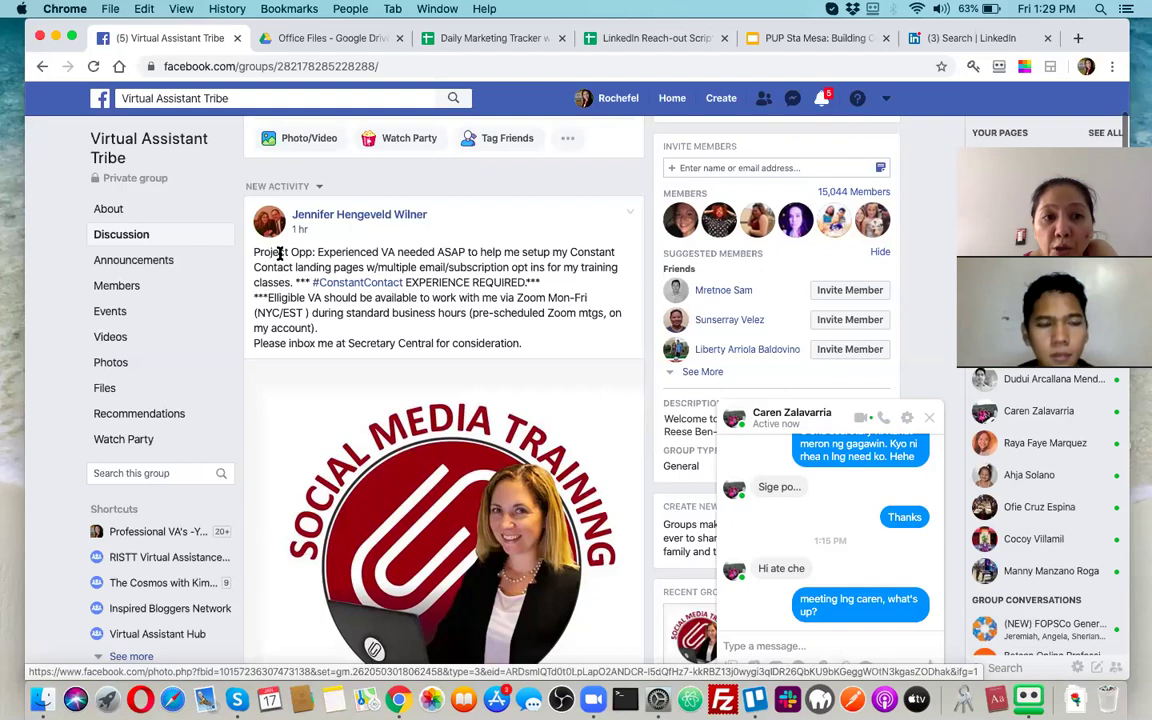
triple_click(296, 251)
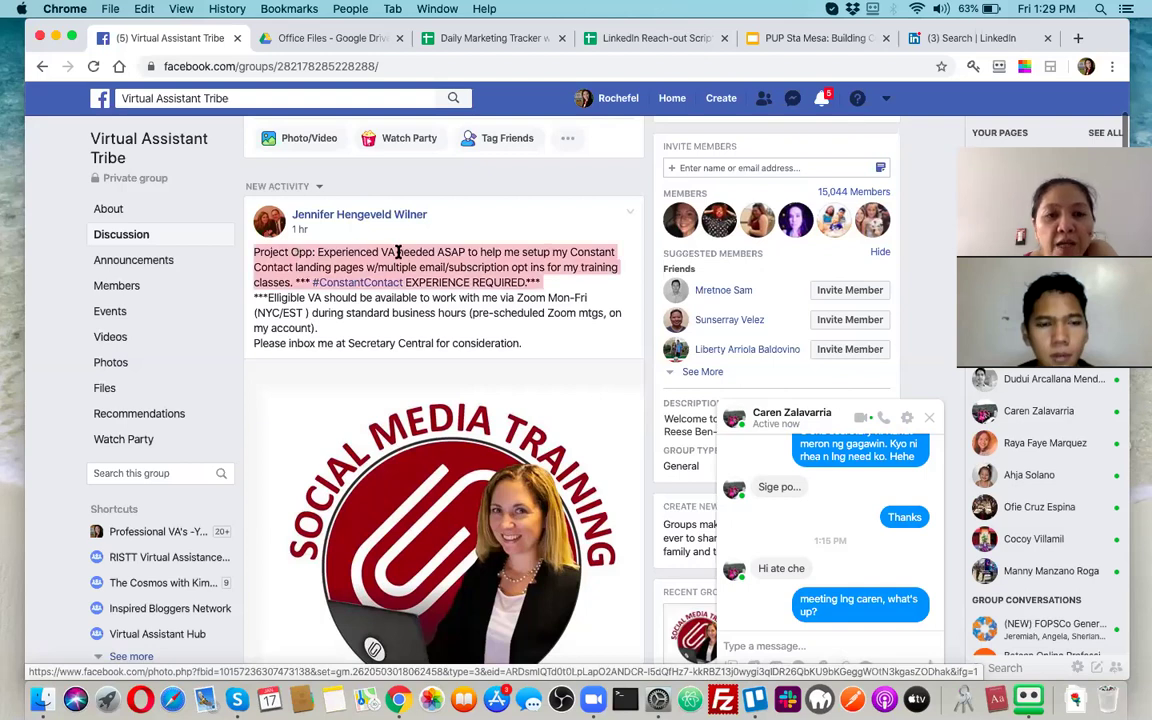
click(398, 252)
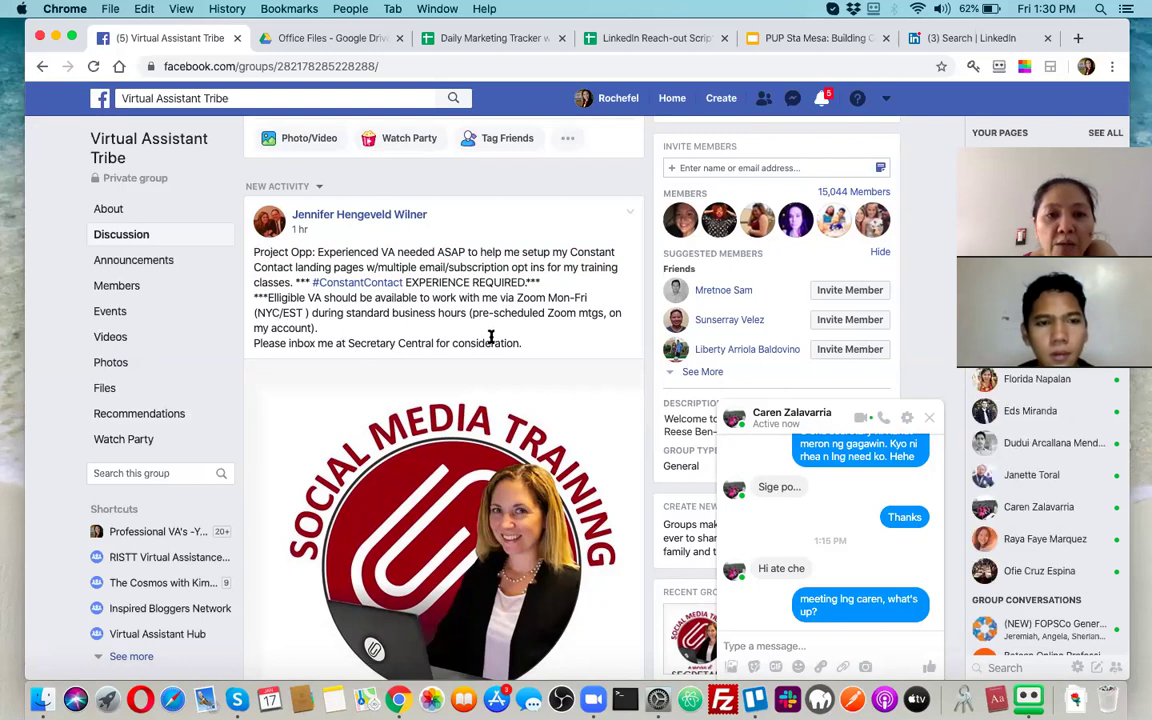
triple_click(354, 345)
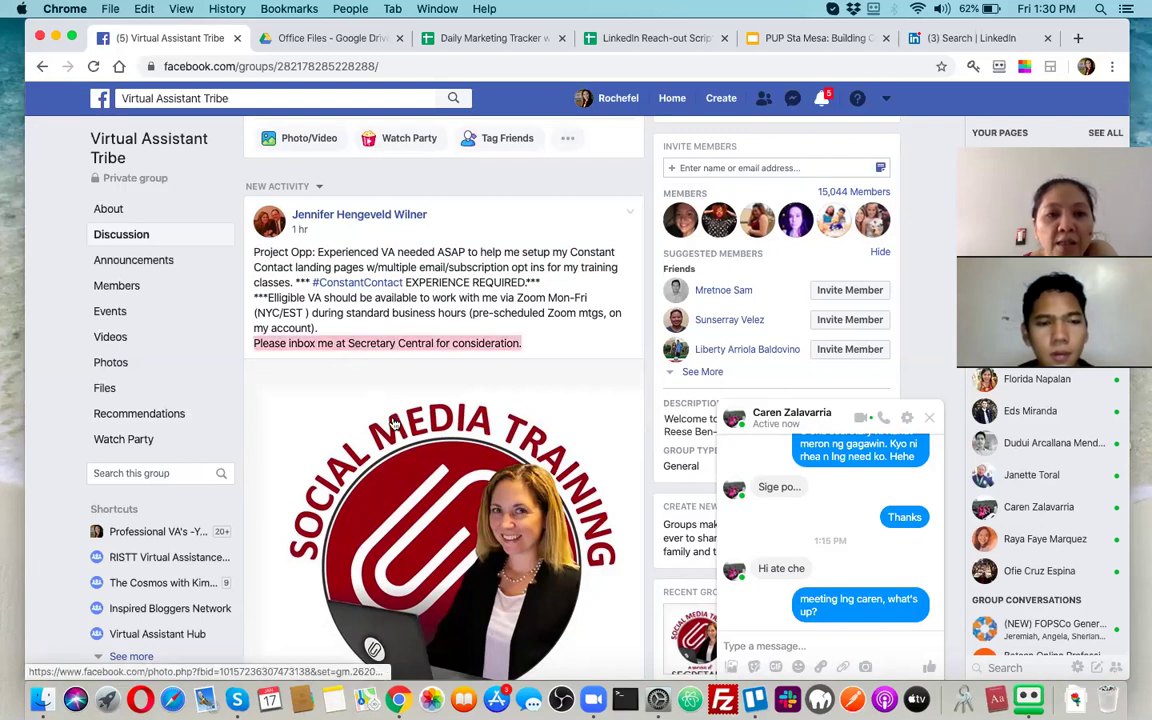
scroll(393, 425, down, 1)
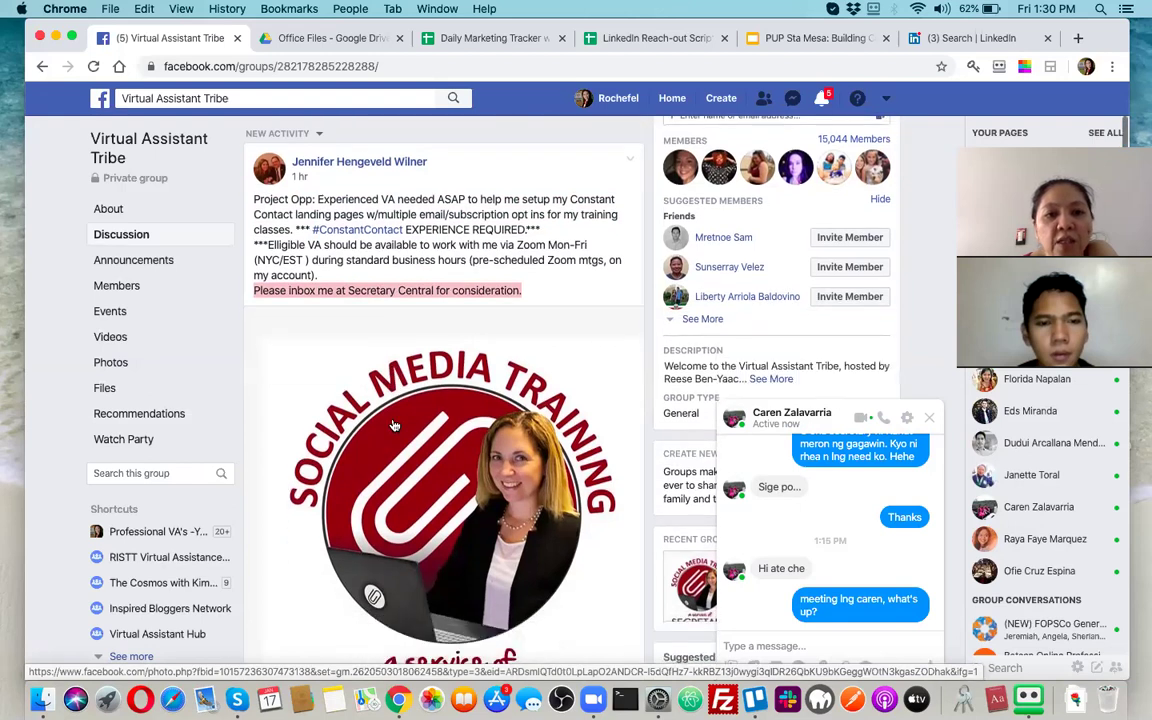
scroll(380, 380, up, 5)
scroll(366, 312, down, 4)
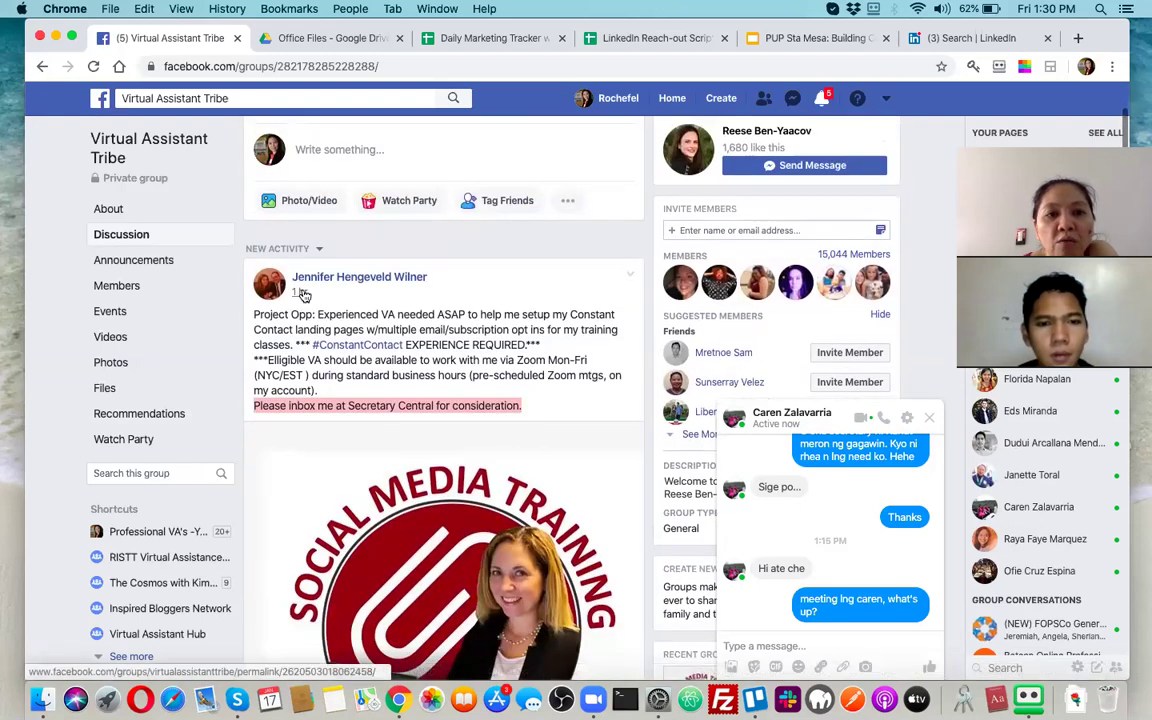
right_click(300, 291)
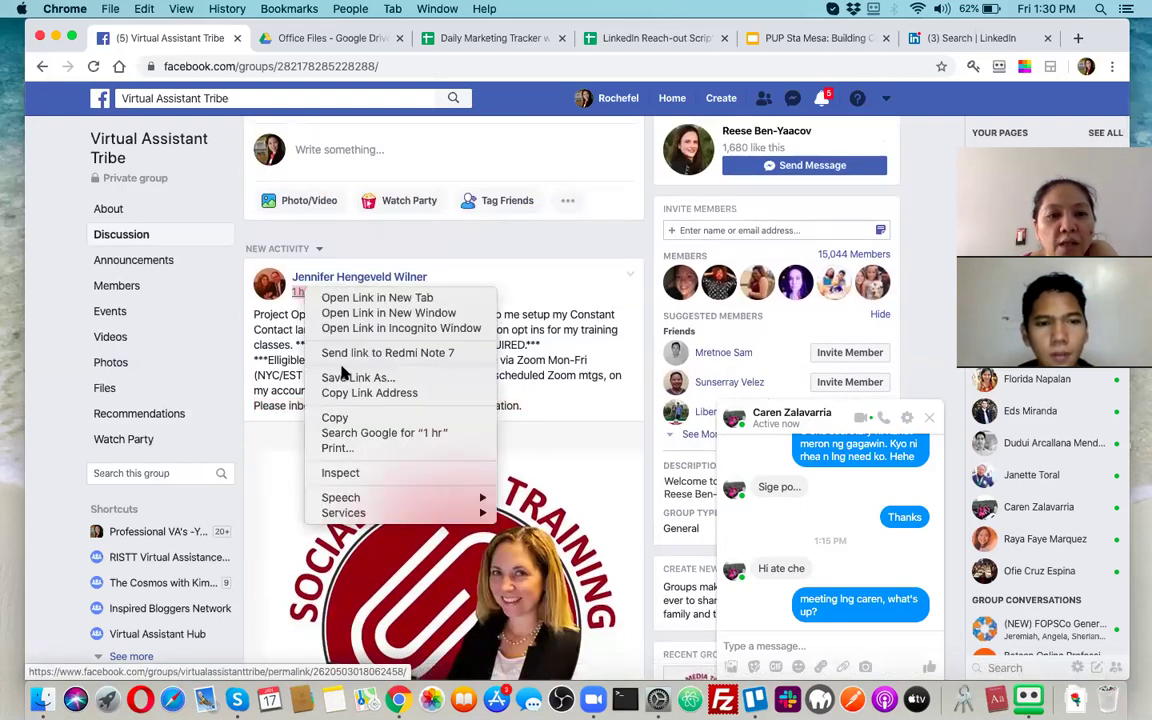
click(358, 395)
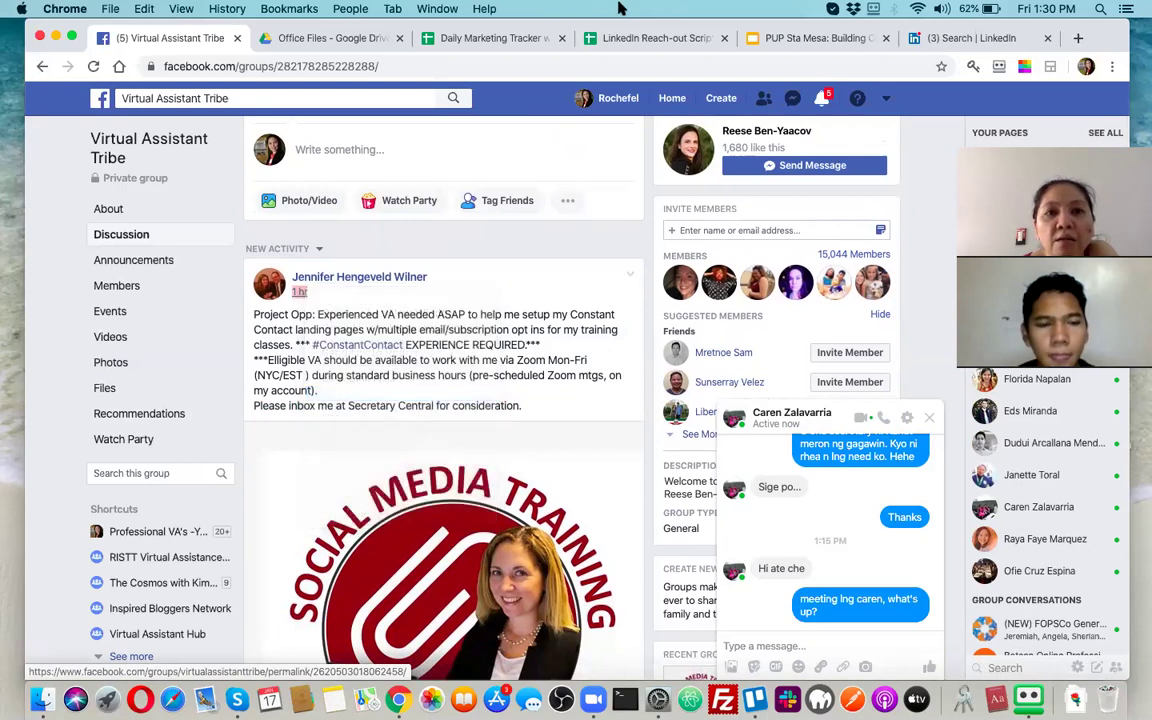
Step: Rename the LinkedIn Reach-out Script spreadsheet as Prospective Script 2020
click(655, 40)
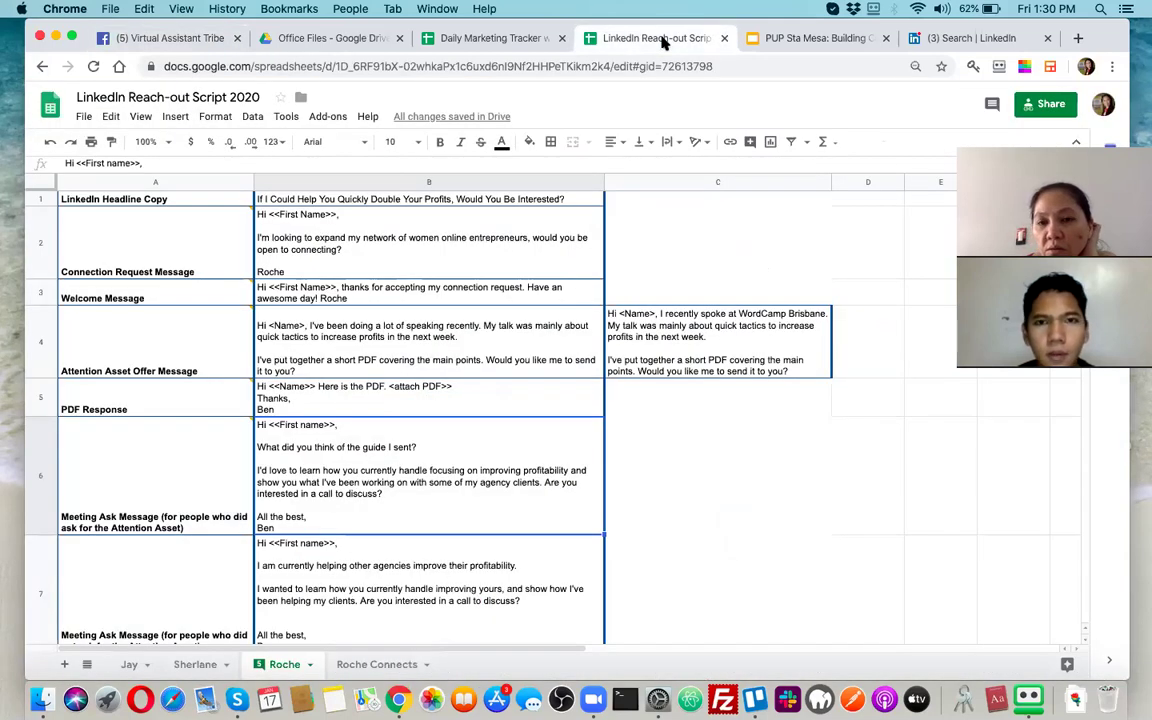
click(97, 97)
double_click(97, 97)
text(Mar)
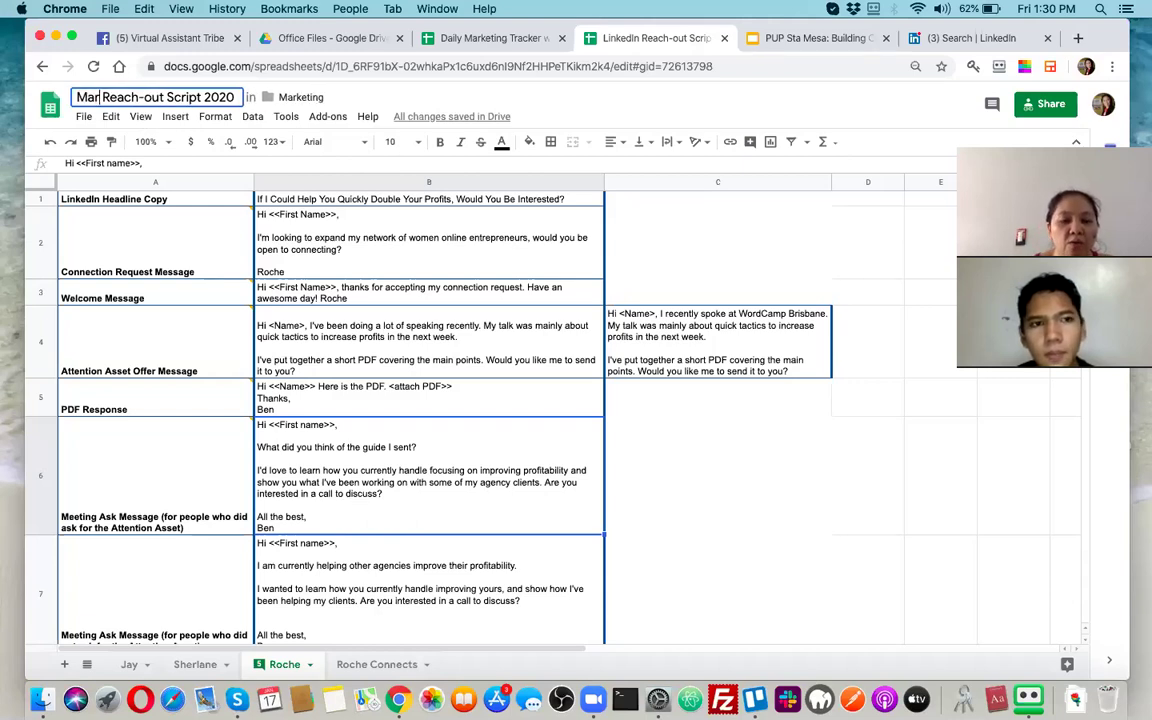
key(BackSpace)
key(BackSpace)
key(BackSpace)
key(shift+Right)
key(shift+Right)
key(shift+Right)
key(shift+Right)
key(shift+Right)
key(shift+Right)
key(shift+Right)
key(shift+Right)
key(shift+Right)
text(Prospective)
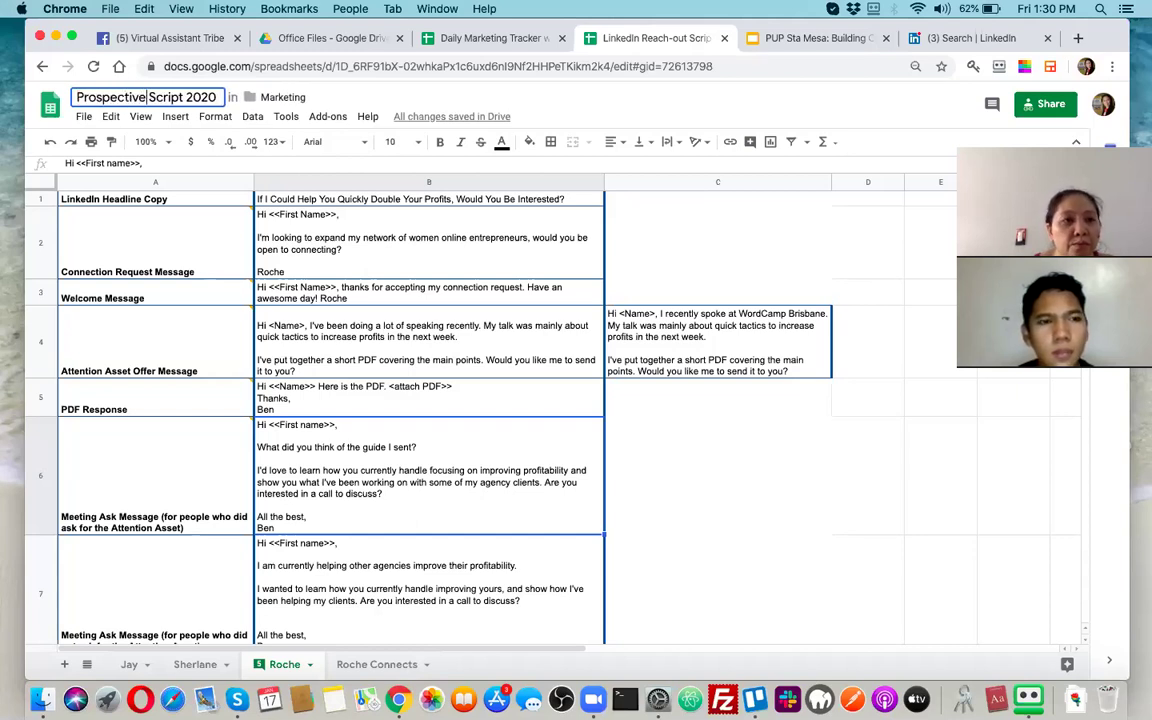
click(262, 354)
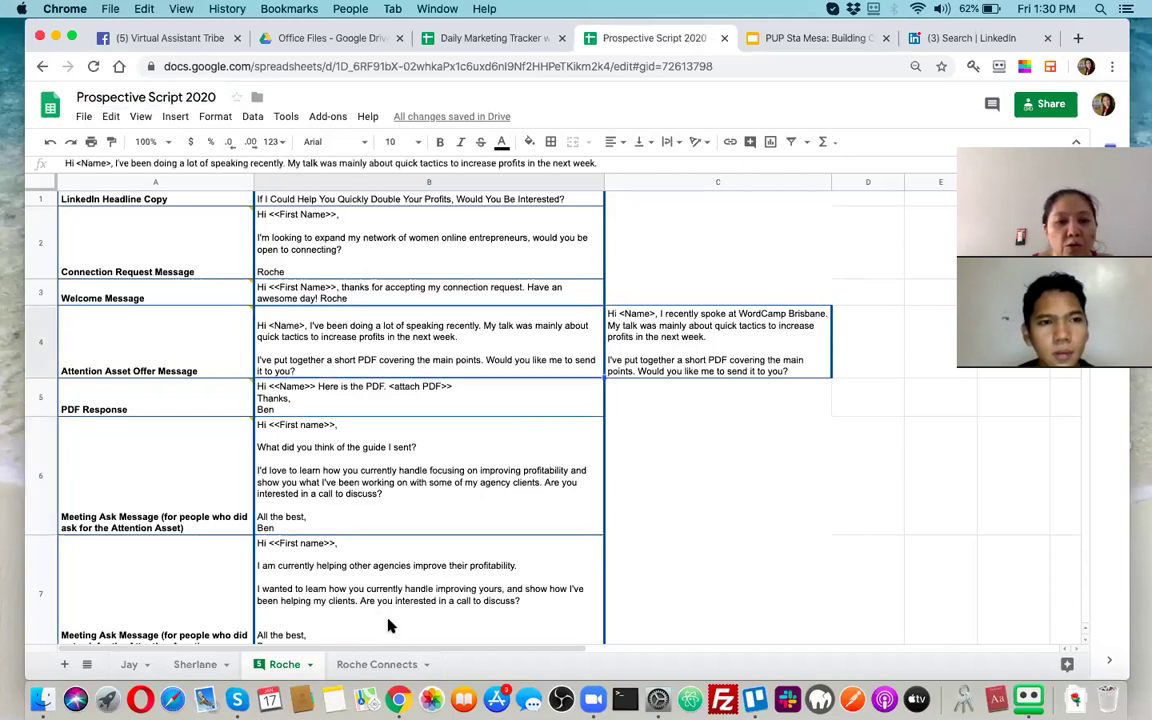
Step: Copy the project post author's name from the Facebook group into cell B4, under Profile Name, of the prospect list
click(385, 666)
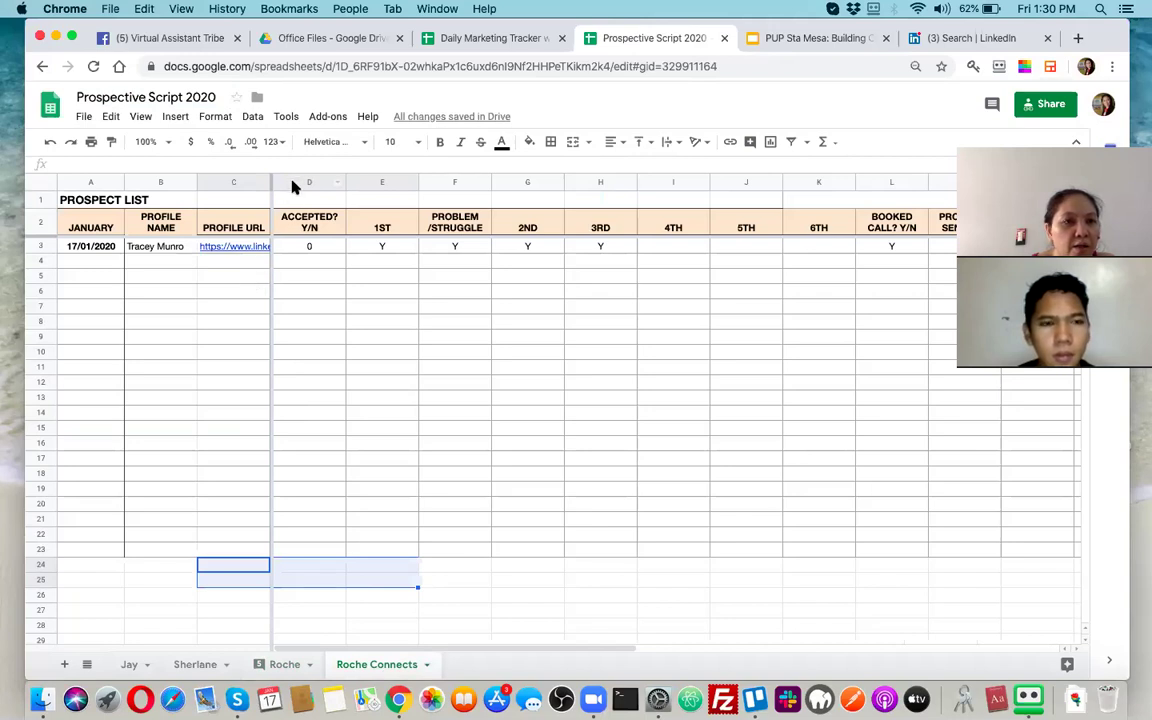
click(220, 262)
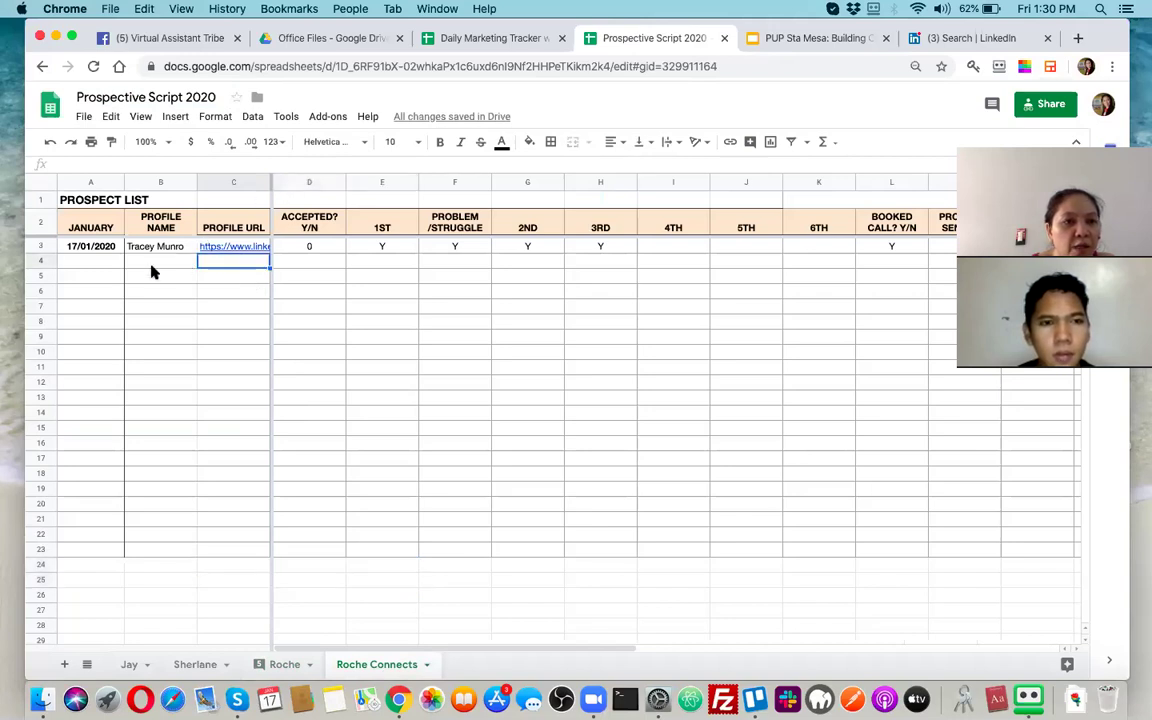
click(155, 264)
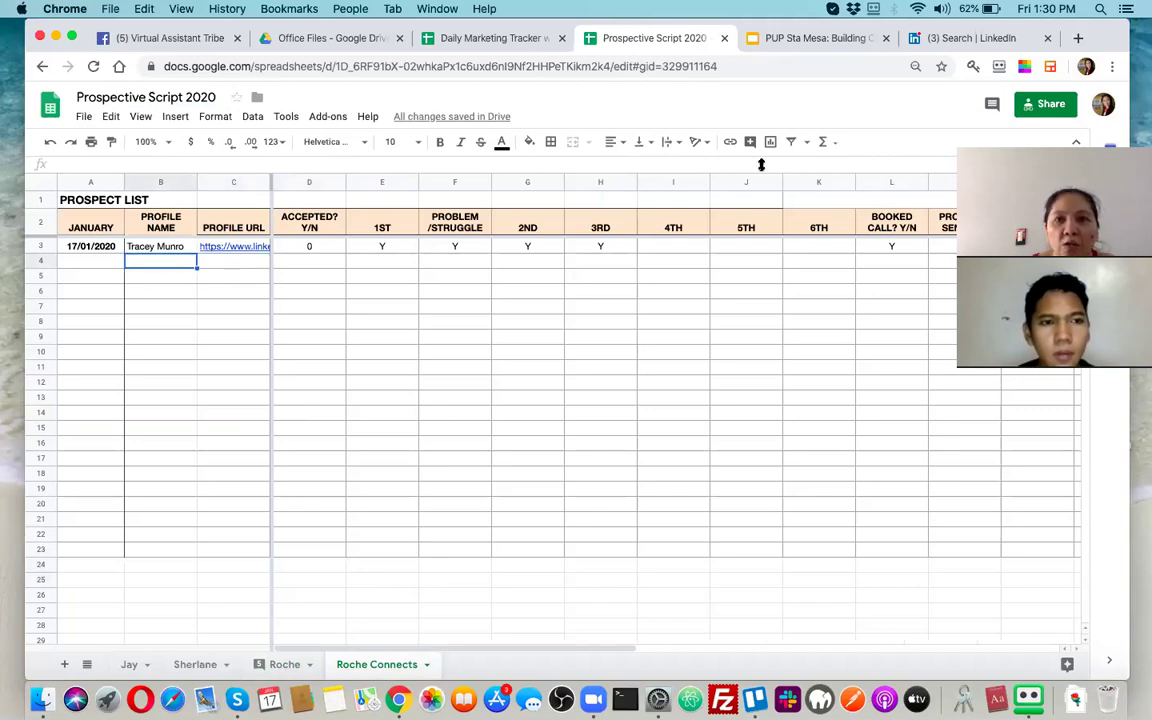
click(975, 38)
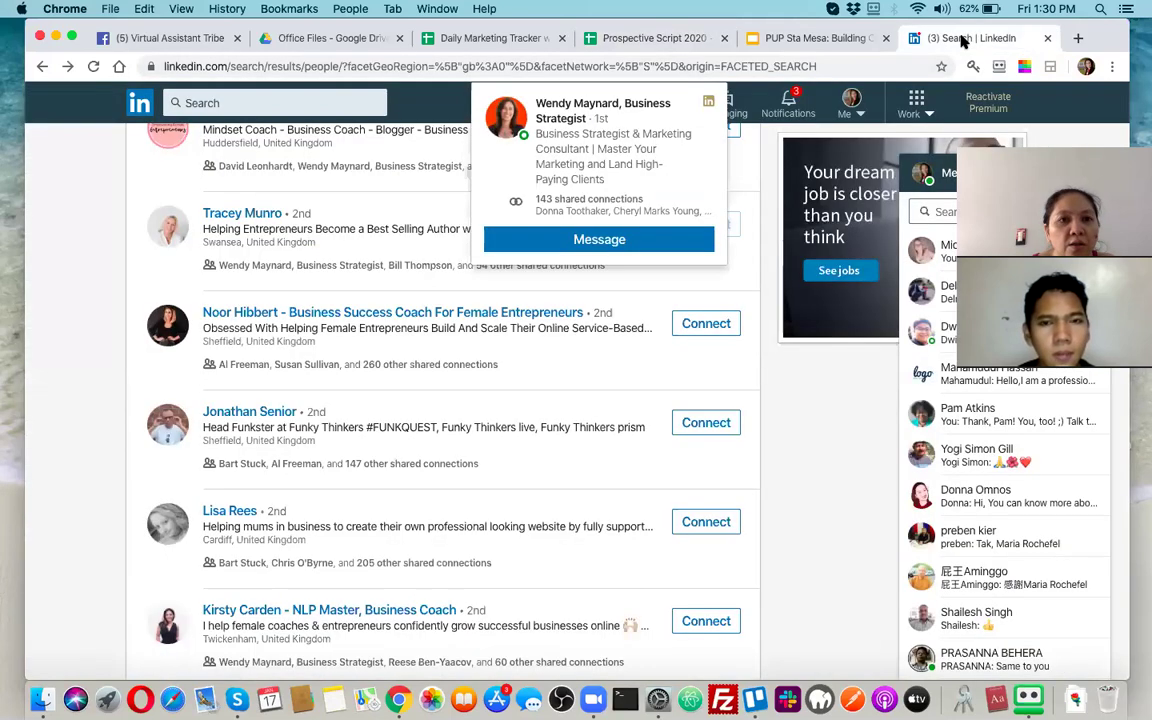
click(166, 38)
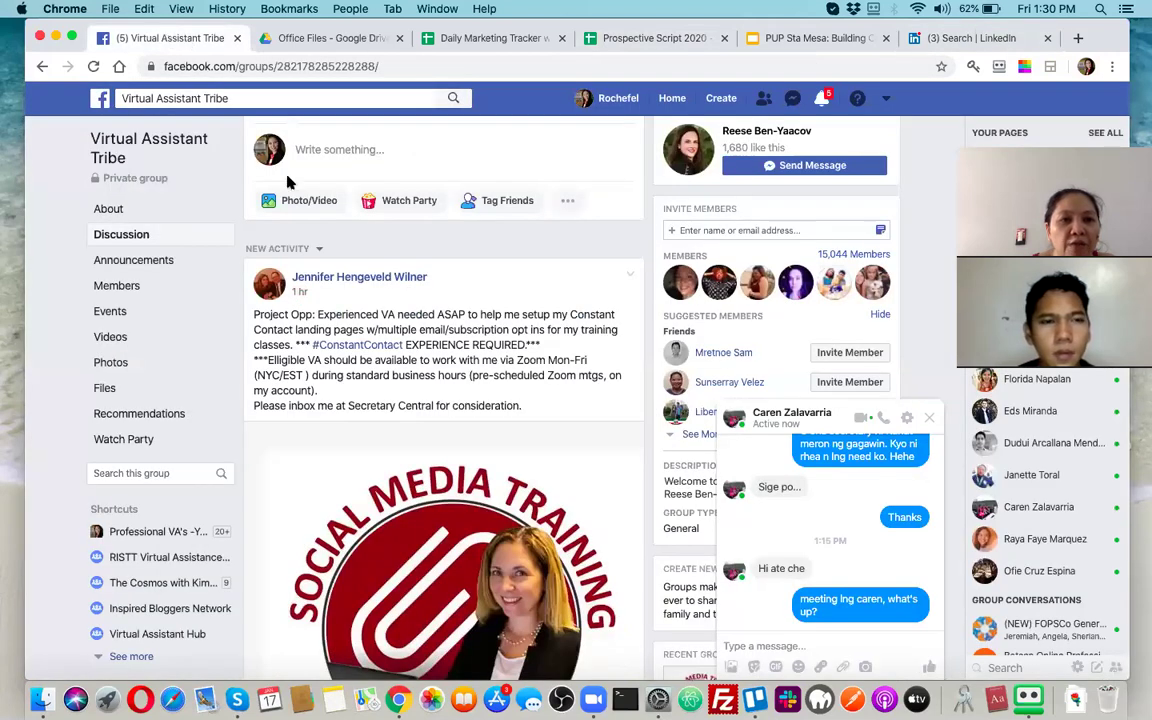
drag(430, 277, 294, 277)
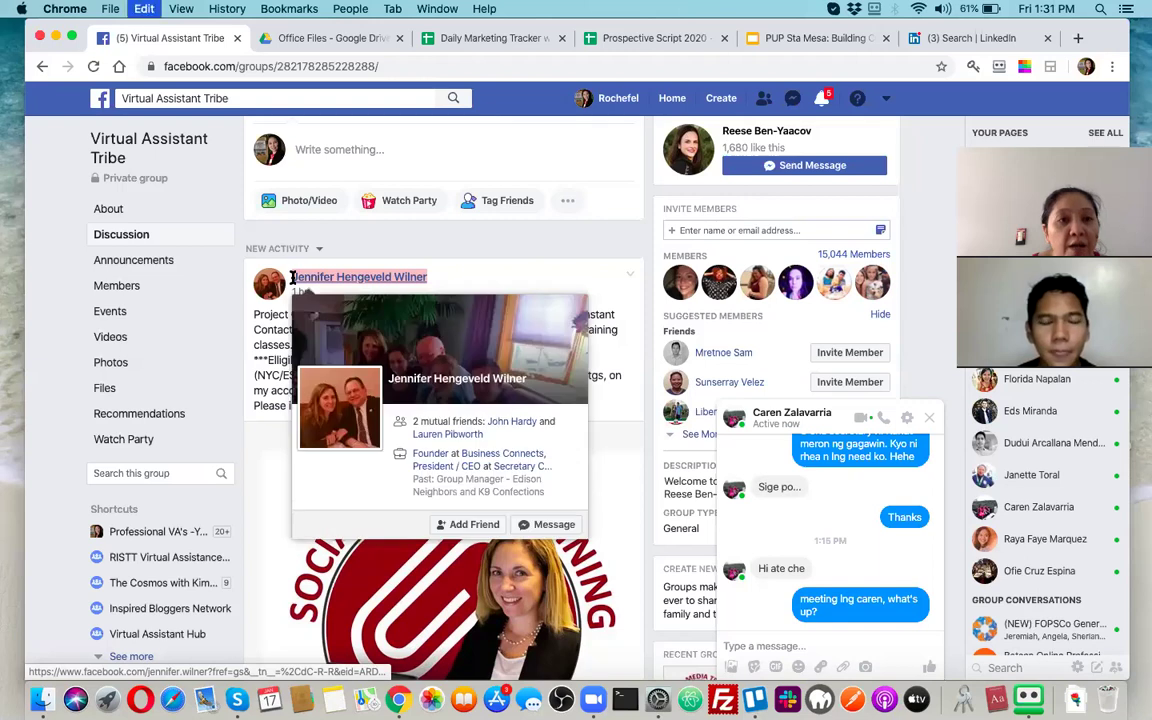
click(640, 38)
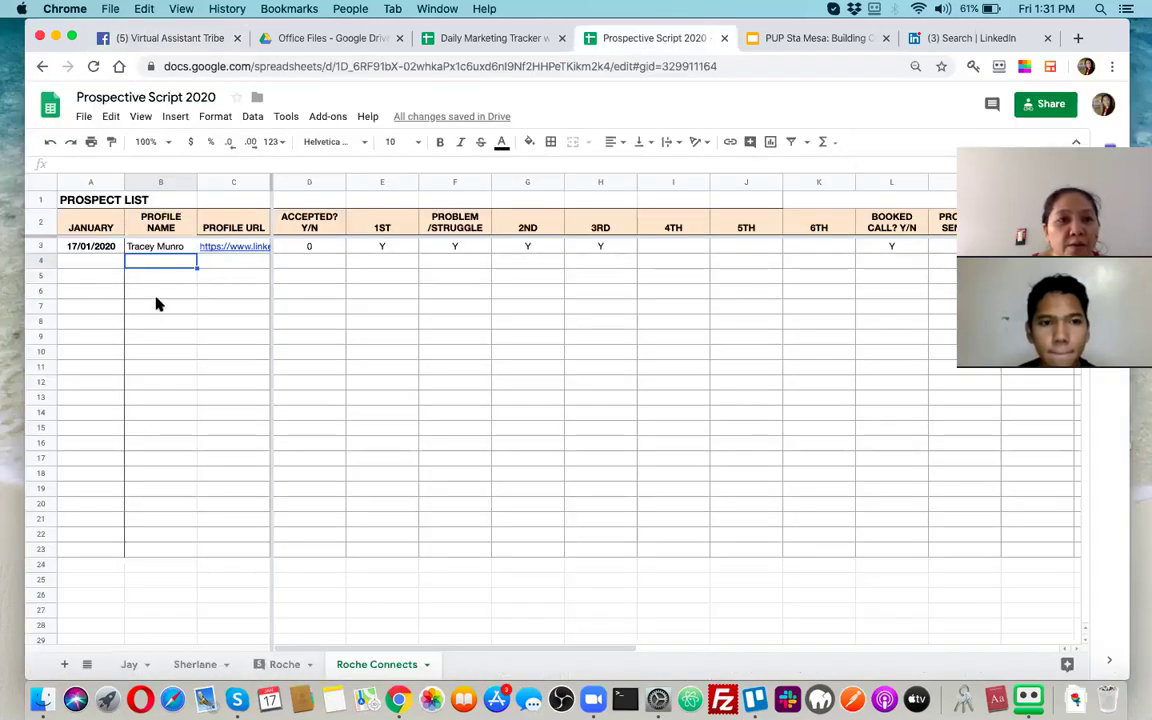
double_click(155, 261)
key(super+v)
key(Return)
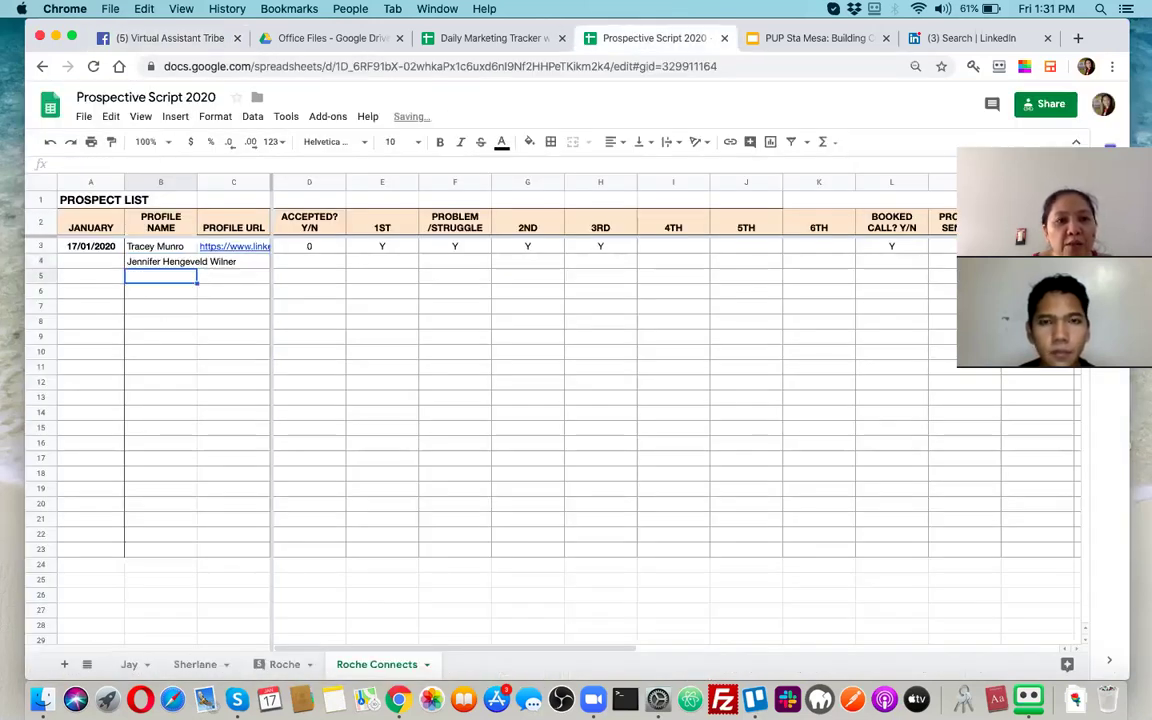
key(Up)
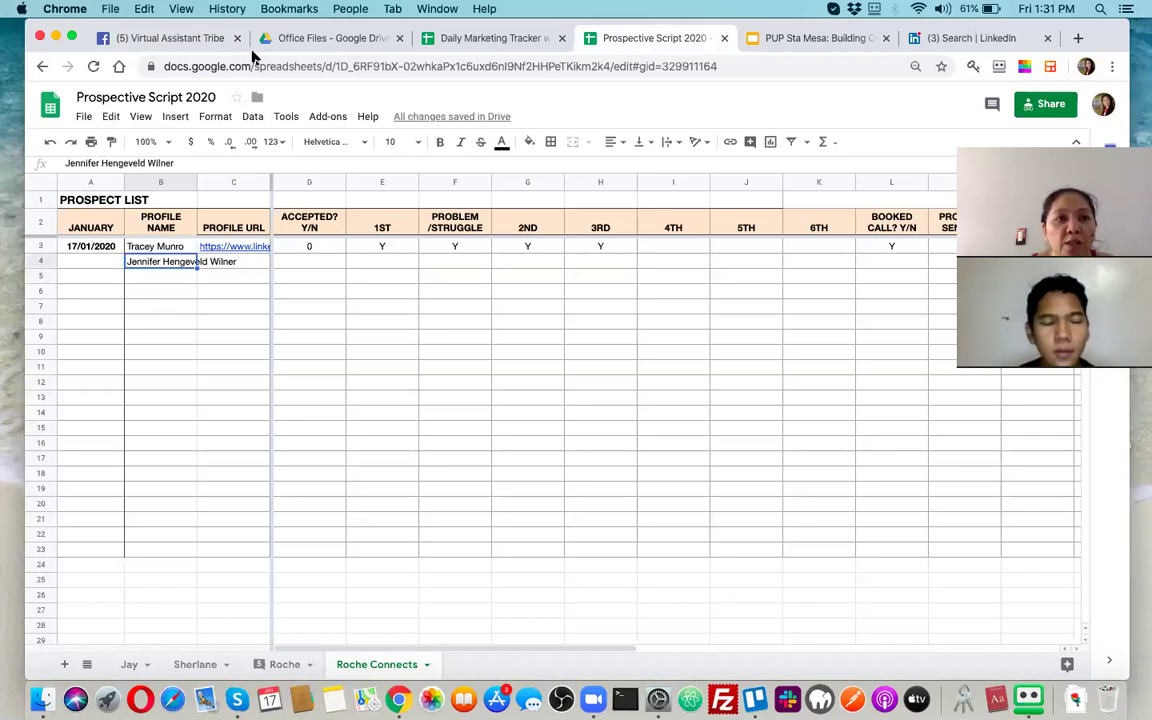
Step: Copy the Facebook project post's link into cell C4, under Profile URL, of the prospect list
click(190, 39)
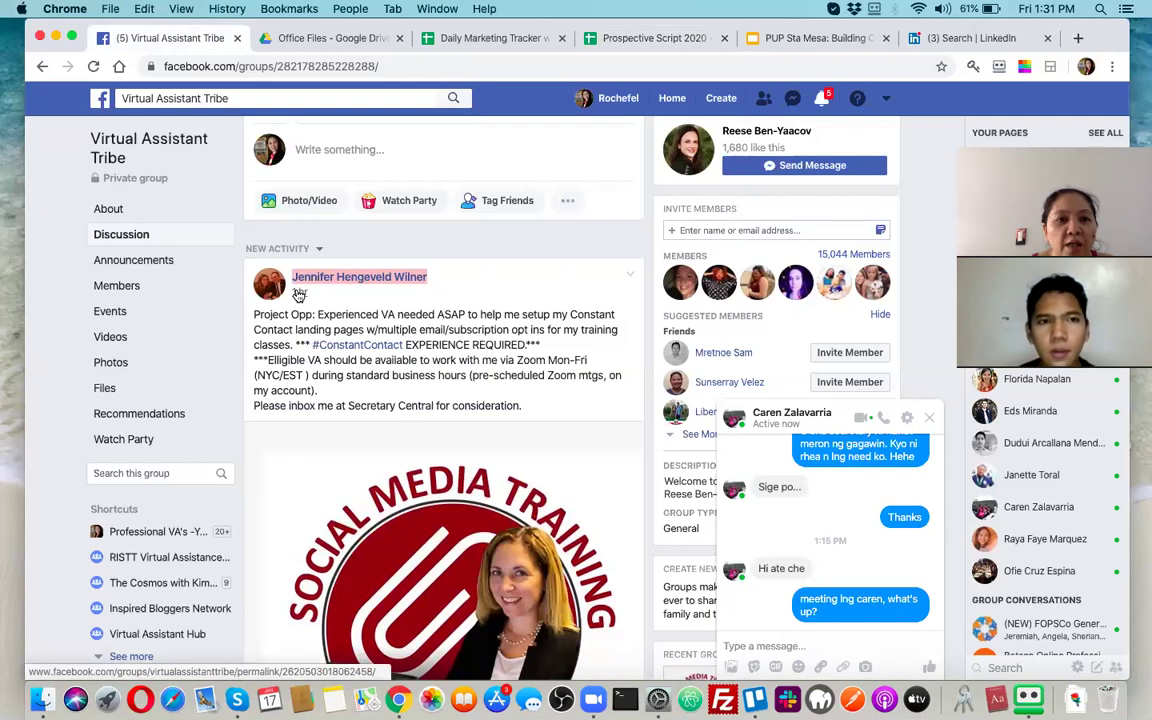
right_click(298, 293)
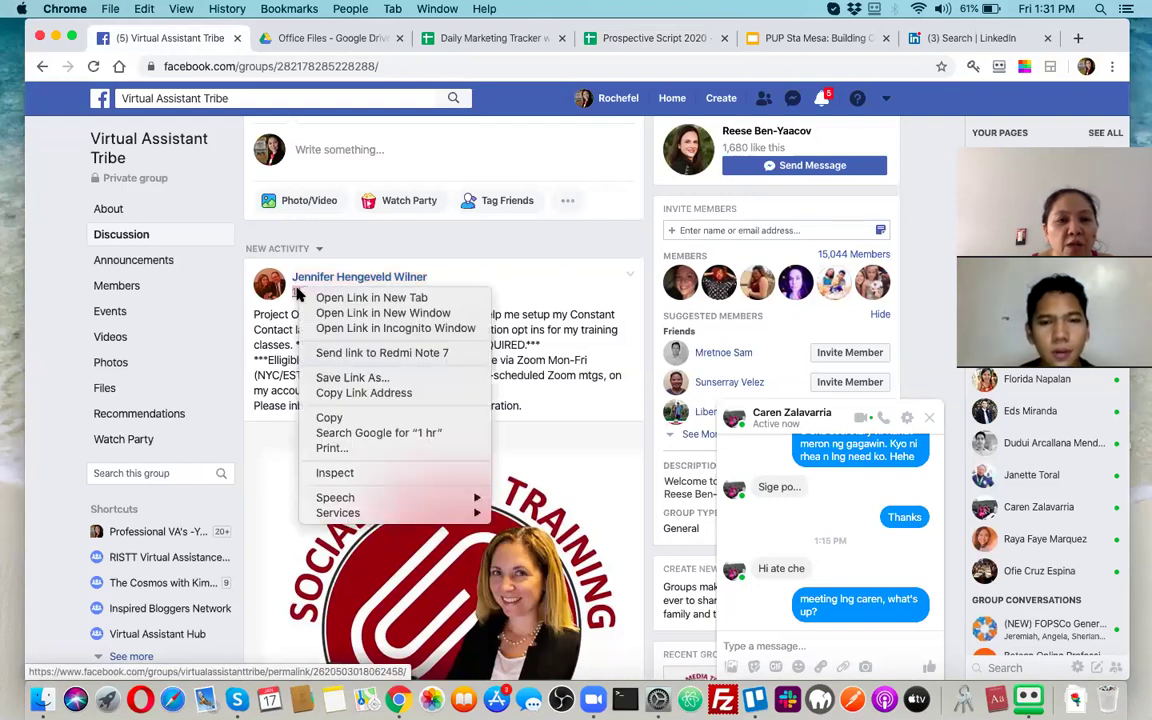
click(338, 394)
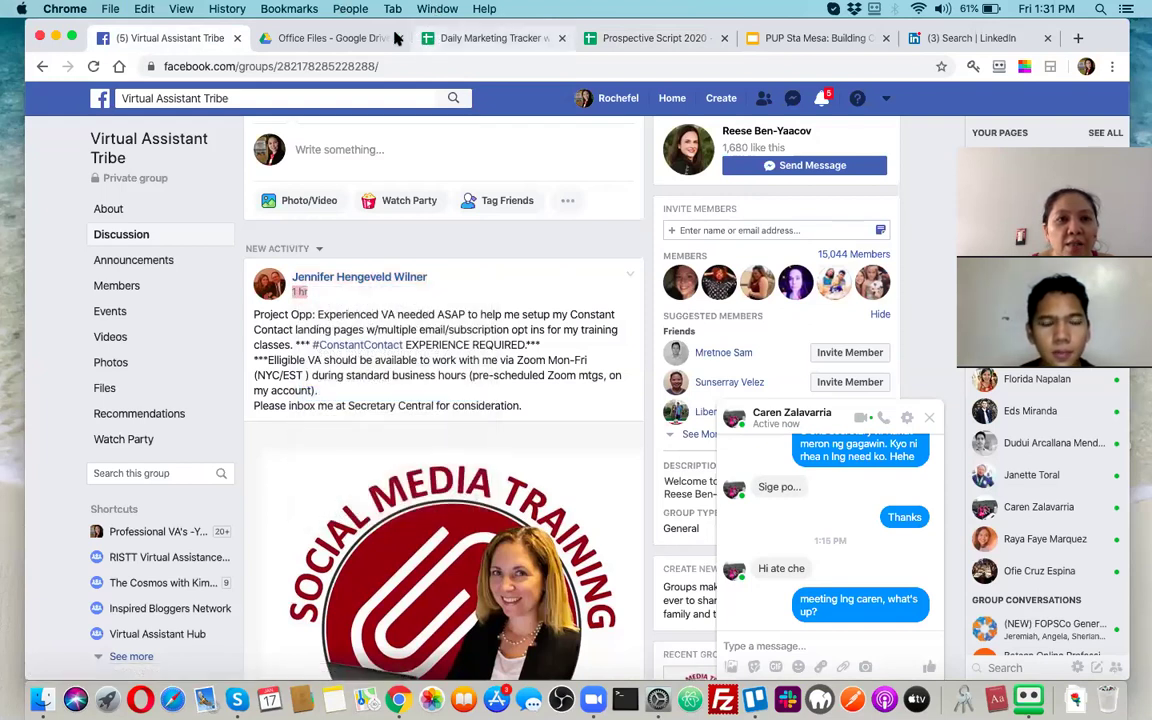
click(675, 40)
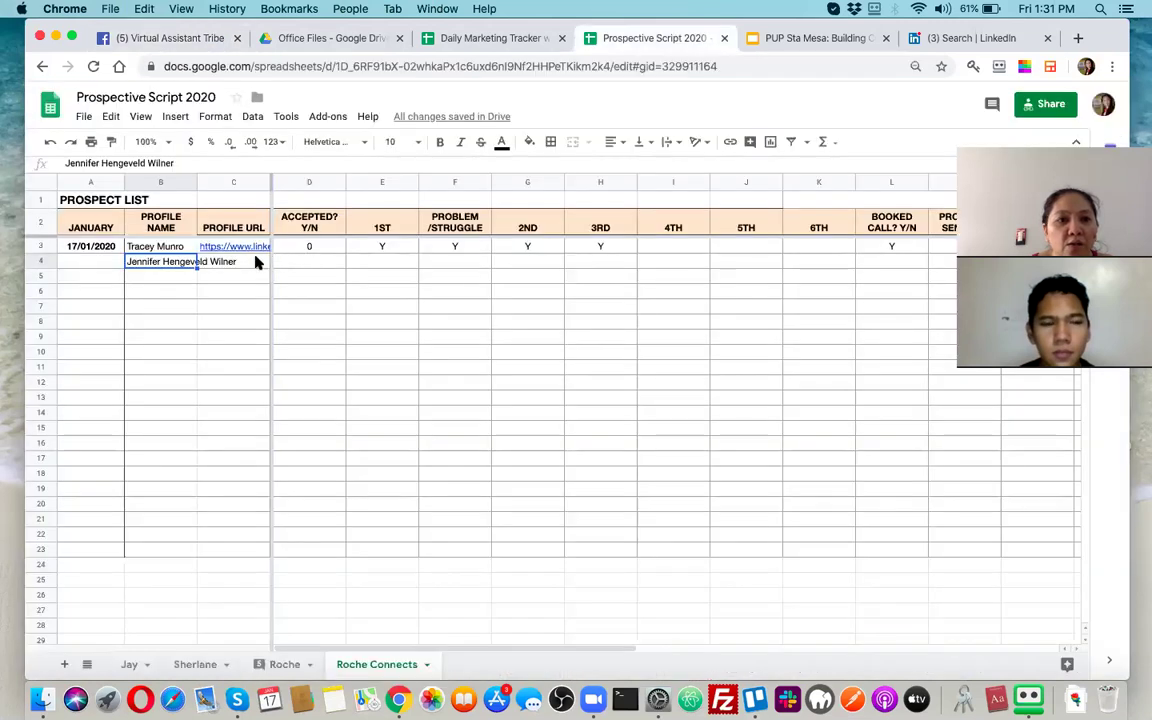
double_click(255, 260)
key(super+v)
key(Return)
click(244, 265)
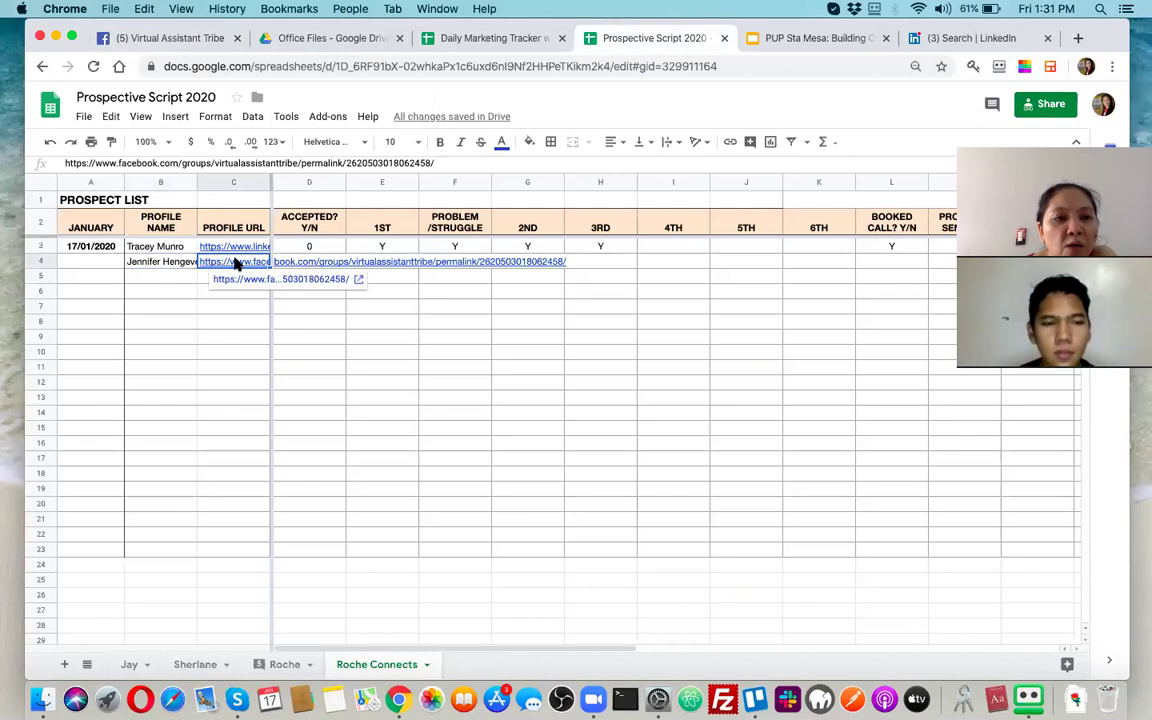
Step: Open the post link stored in cell C4 and compare the linked project post with the group's discussion feed
click(245, 282)
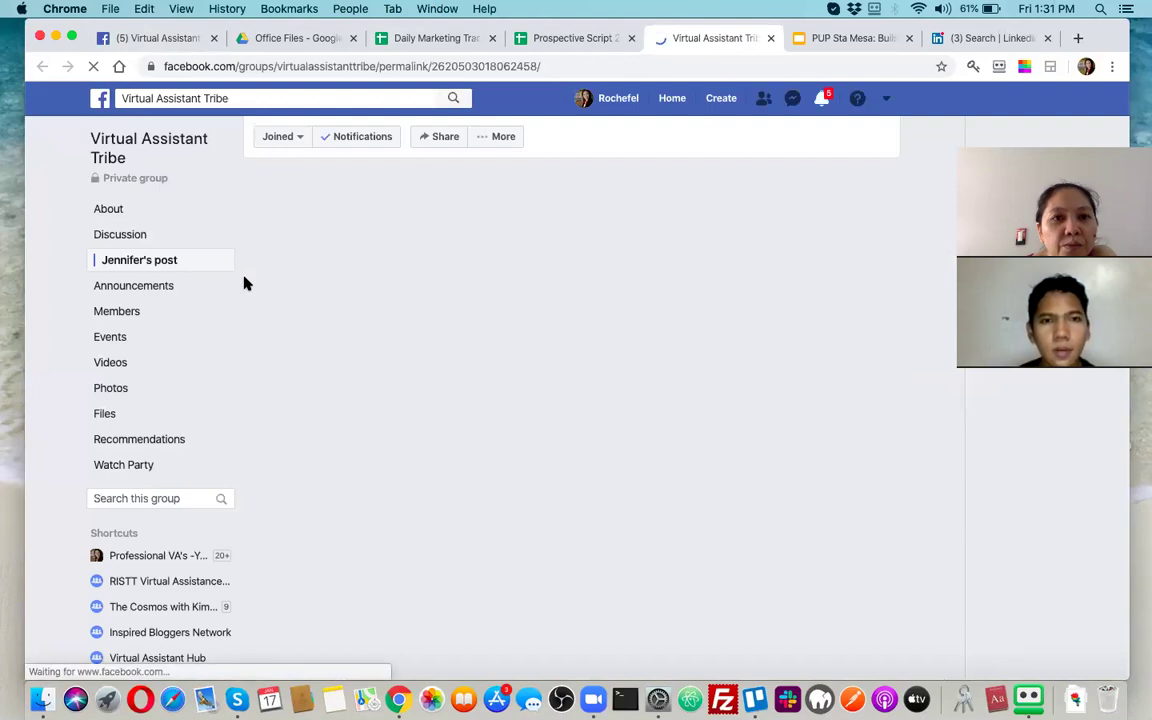
scroll(410, 458, down, 5)
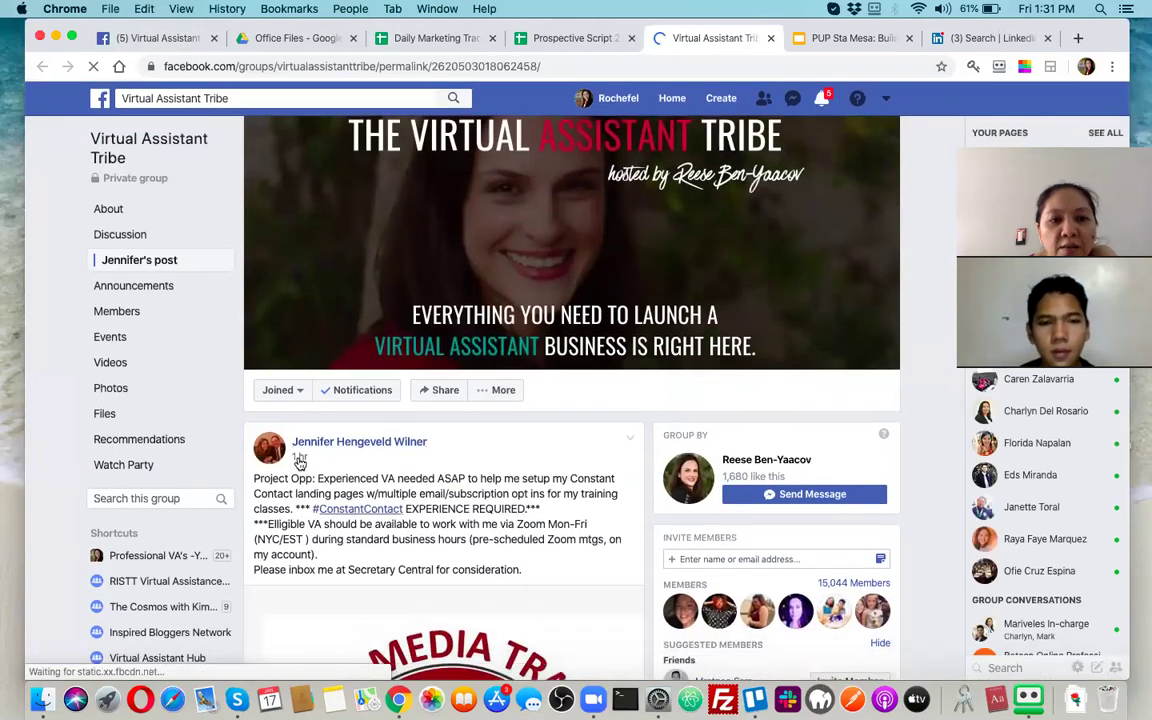
click(160, 38)
scroll(418, 550, down, 5)
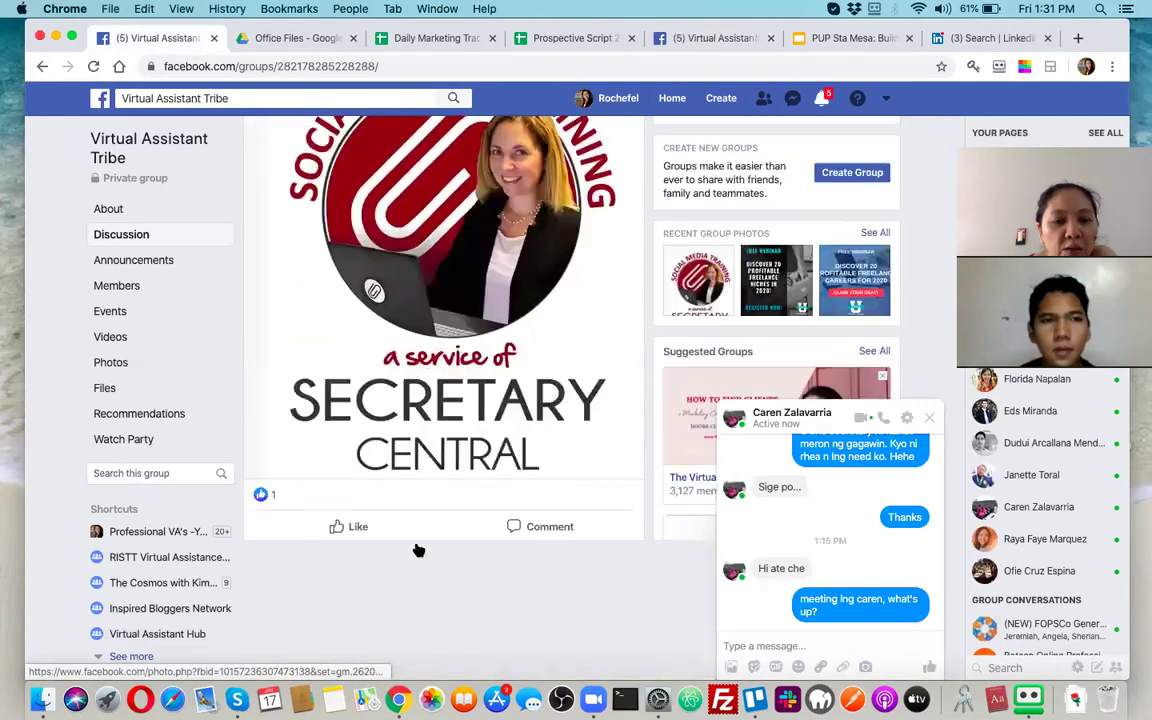
scroll(418, 550, down, 10)
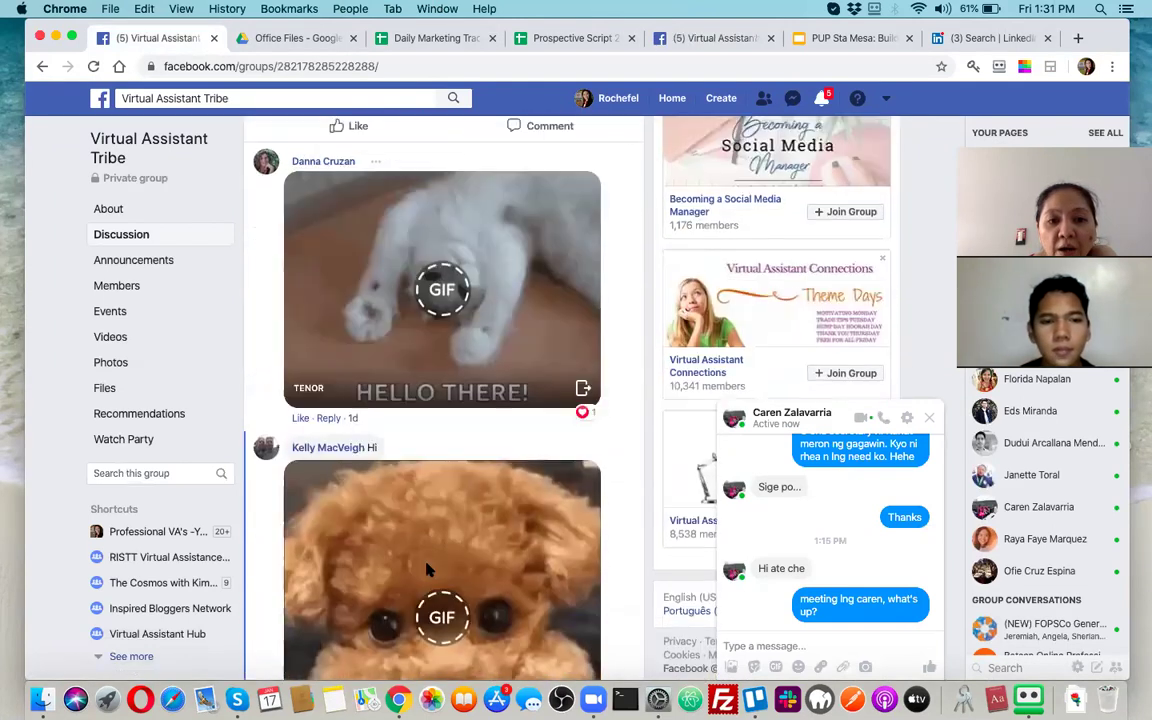
scroll(427, 500, up, 10)
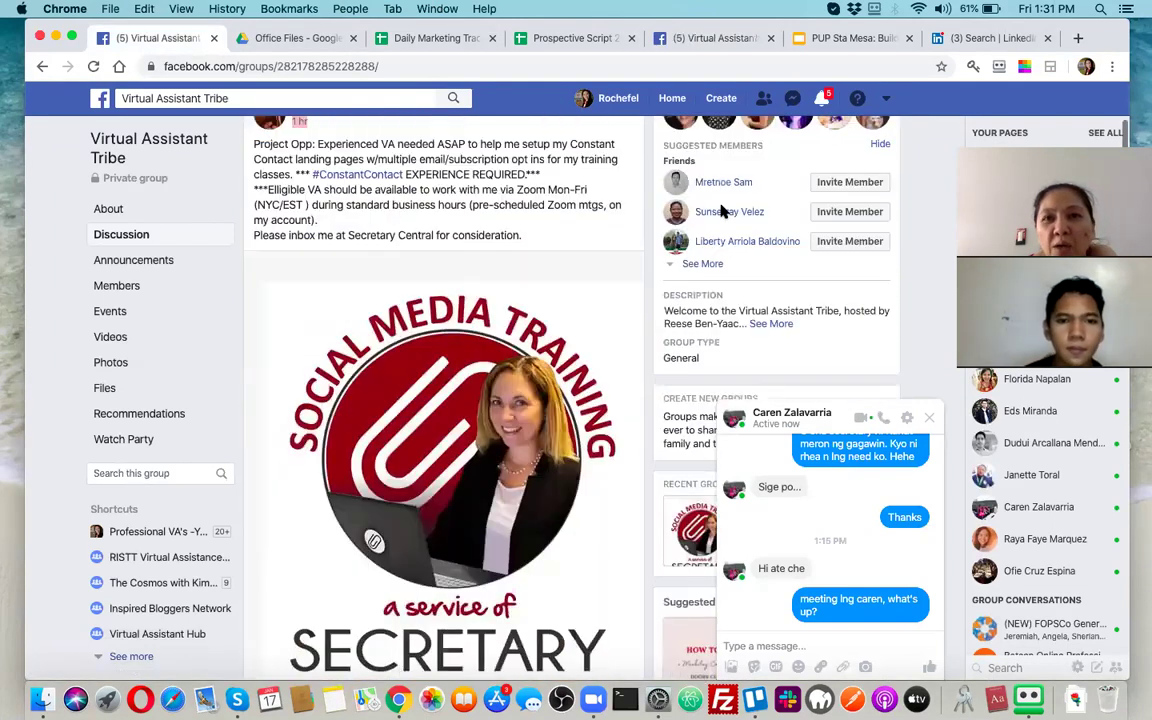
Step: Check the group shortcuts from the post's page, open Virtual Assistant Hub, and close that extra page
click(720, 36)
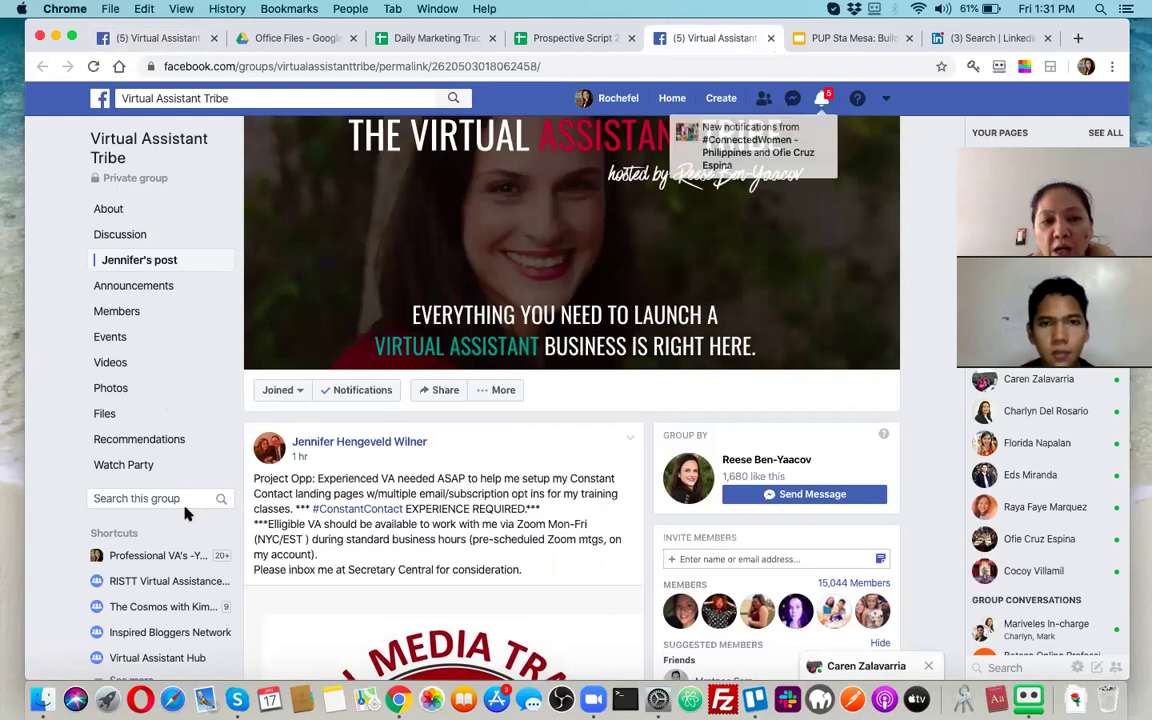
scroll(140, 600, down, 2)
click(120, 545)
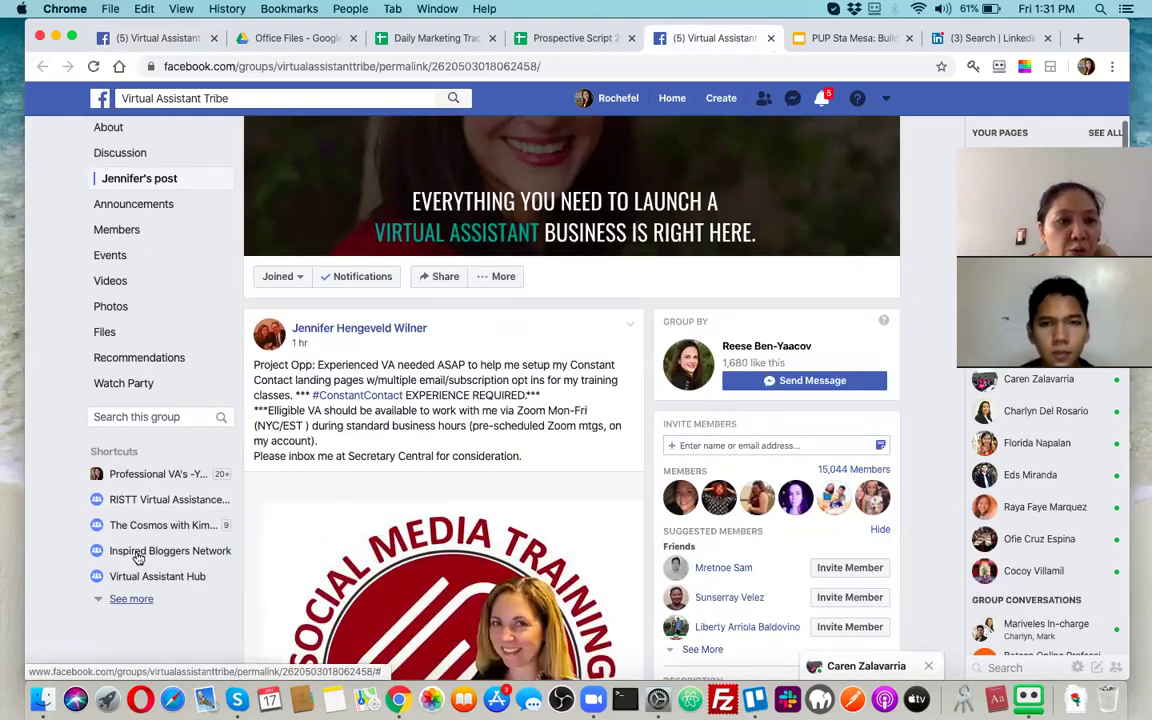
scroll(120, 545, down, 3)
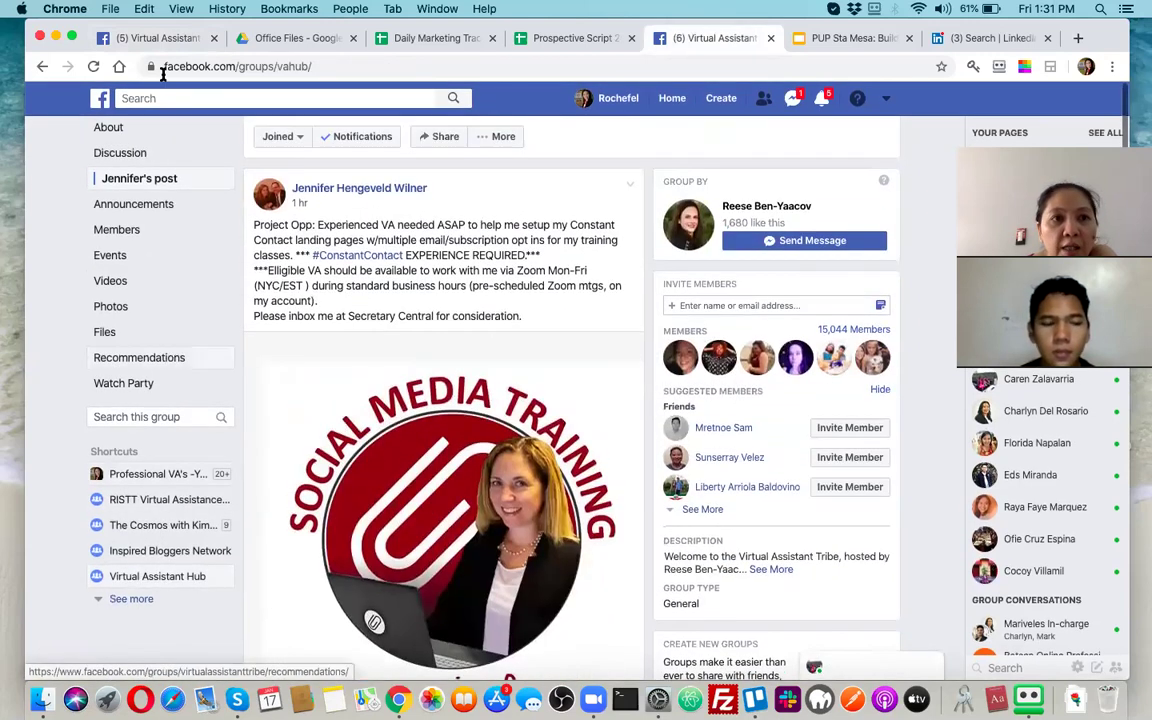
click(146, 40)
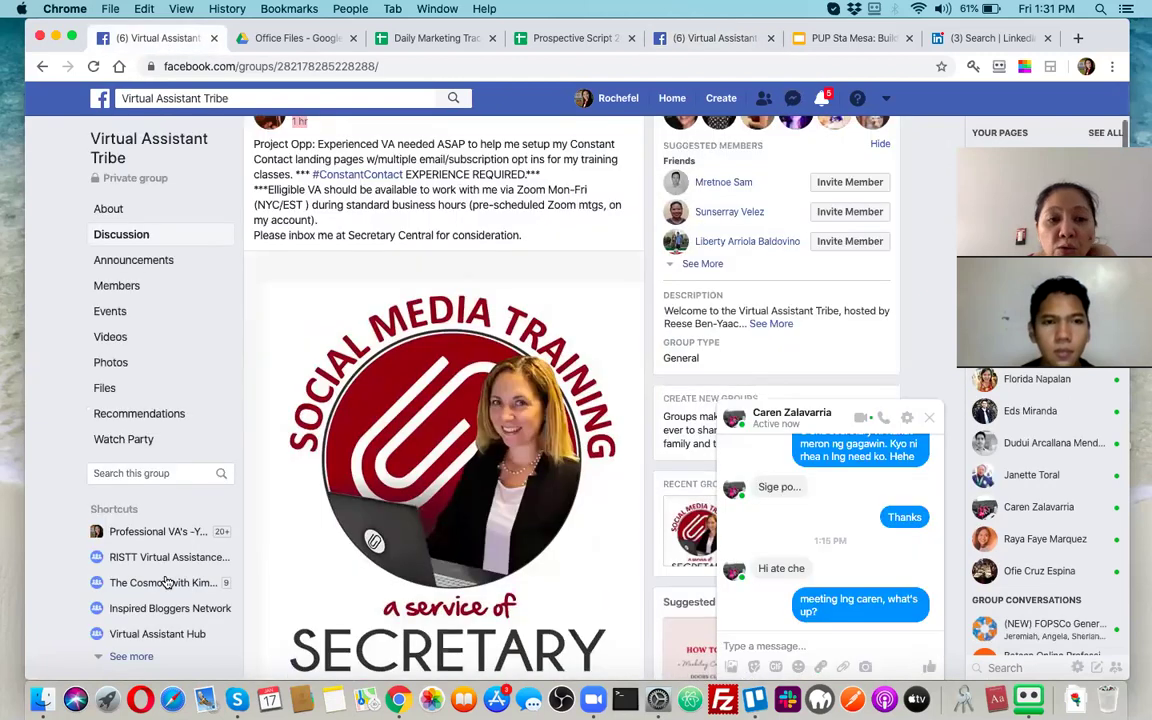
scroll(168, 583, down, 2)
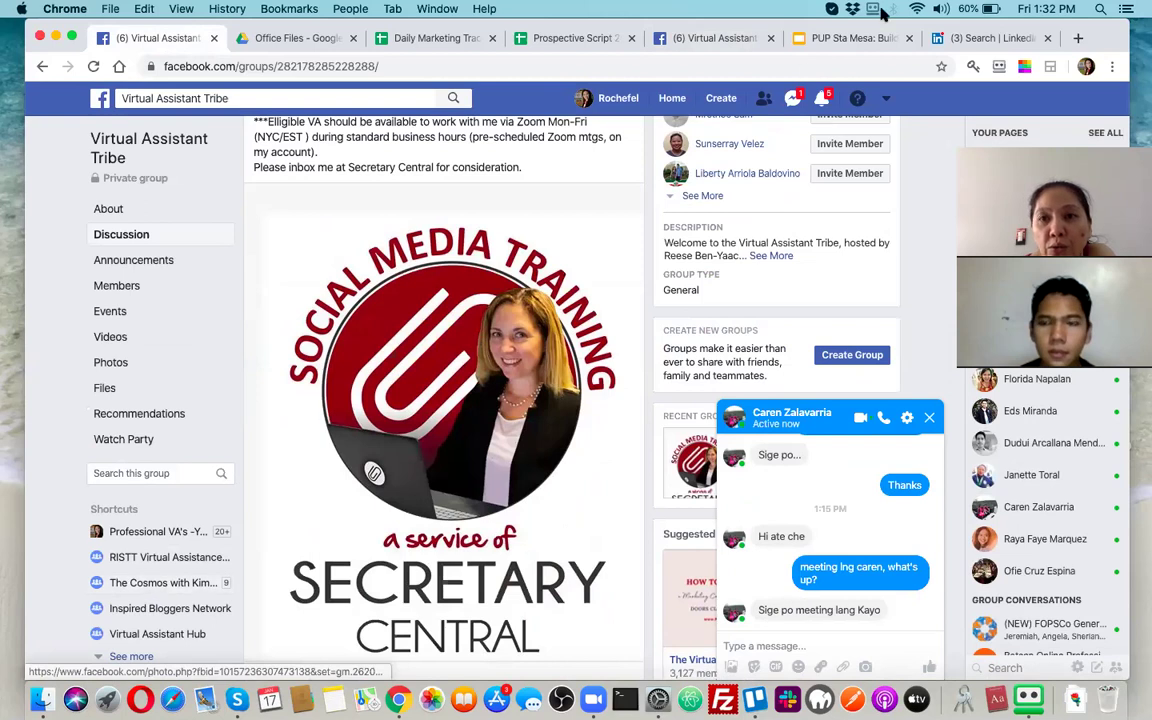
click(716, 38)
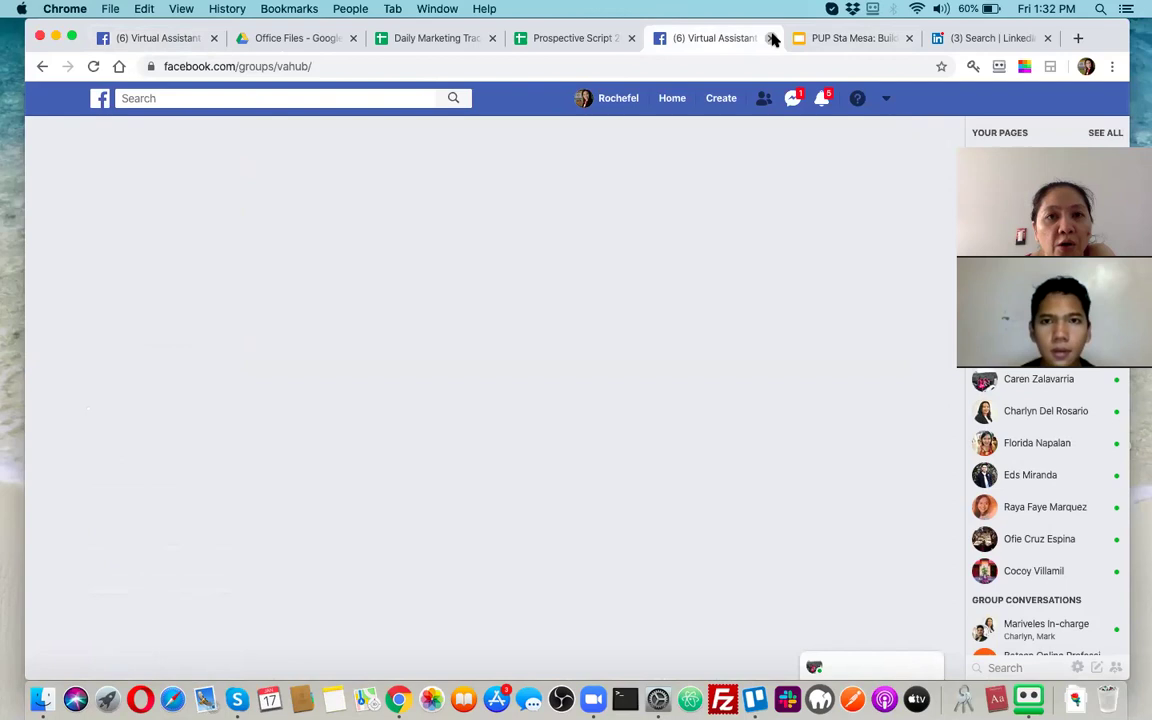
key(super+w)
Step: Clear the profile name and profile URL from cells B4:C4 of the prospect list
click(576, 37)
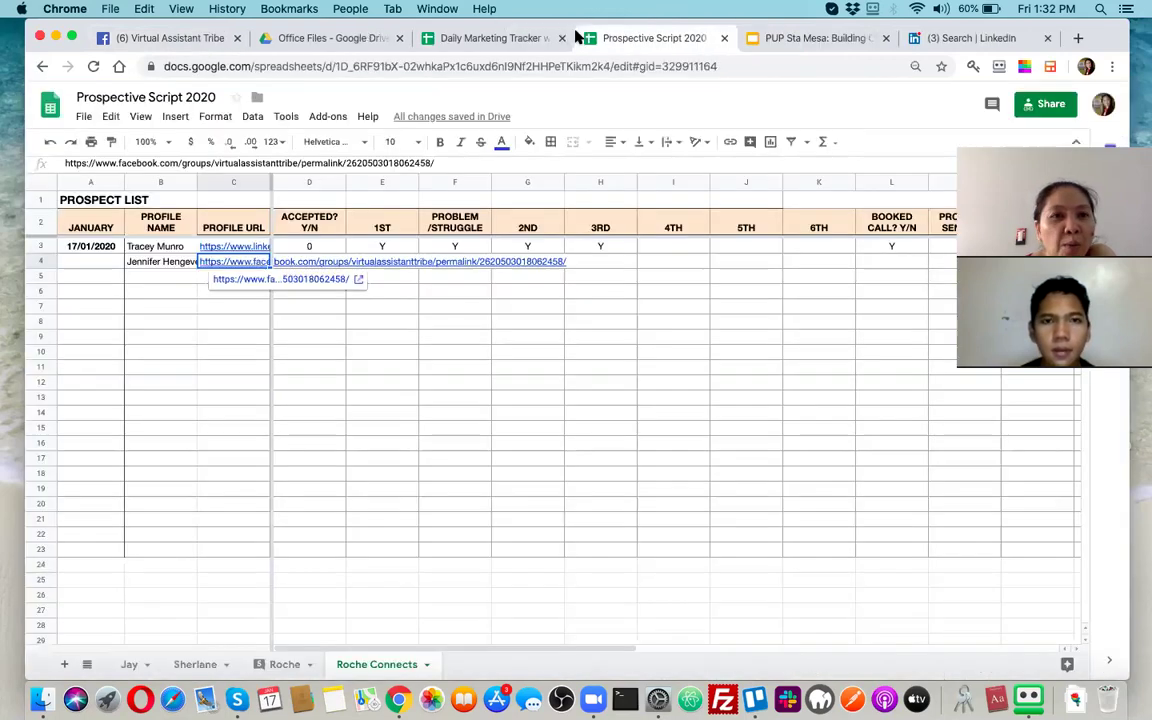
click(160, 262)
key(shift+Right)
key(BackSpace)
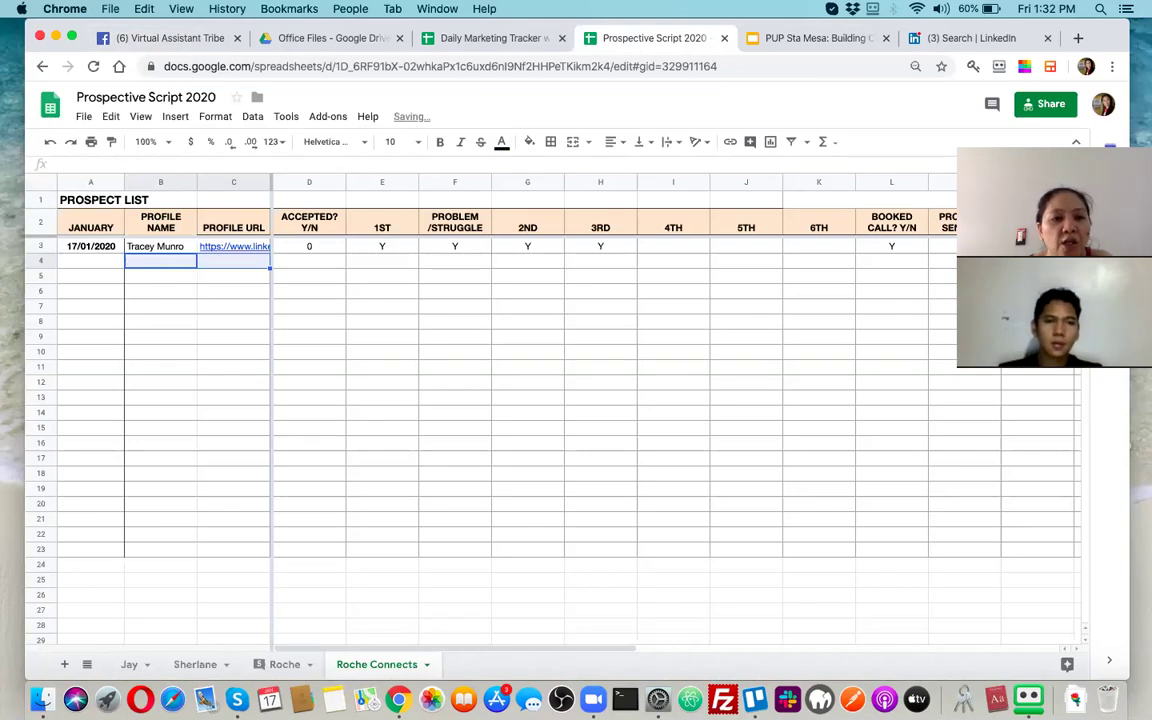
click(337, 323)
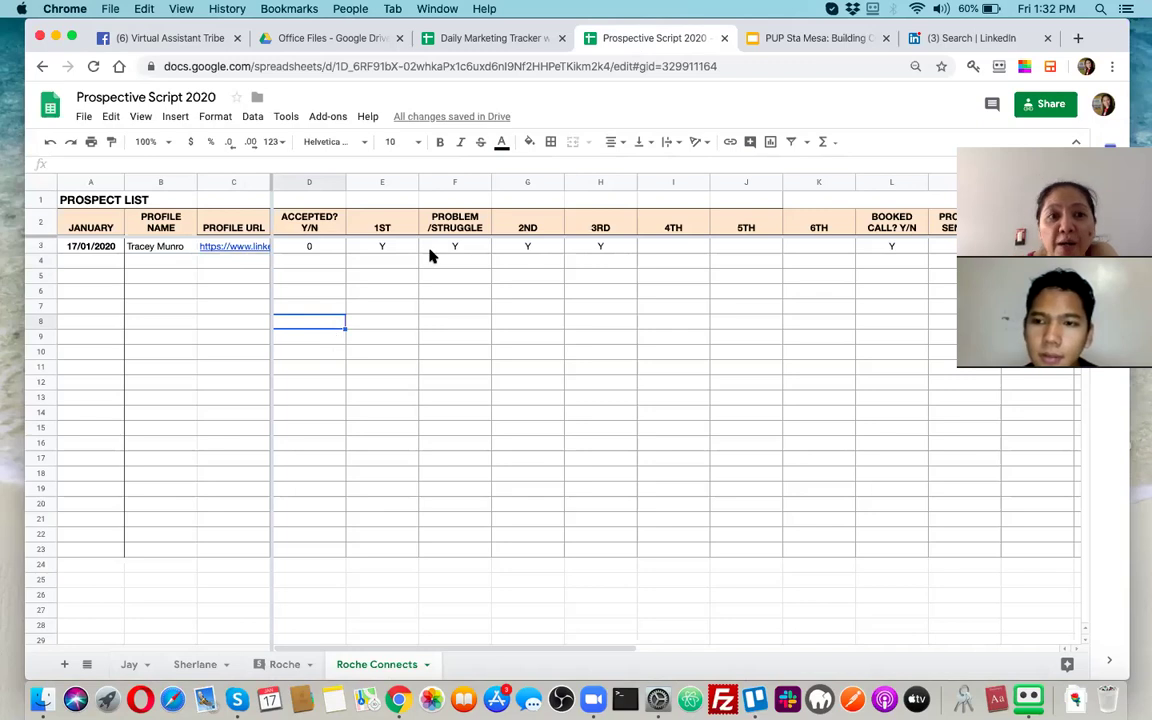
click(384, 259)
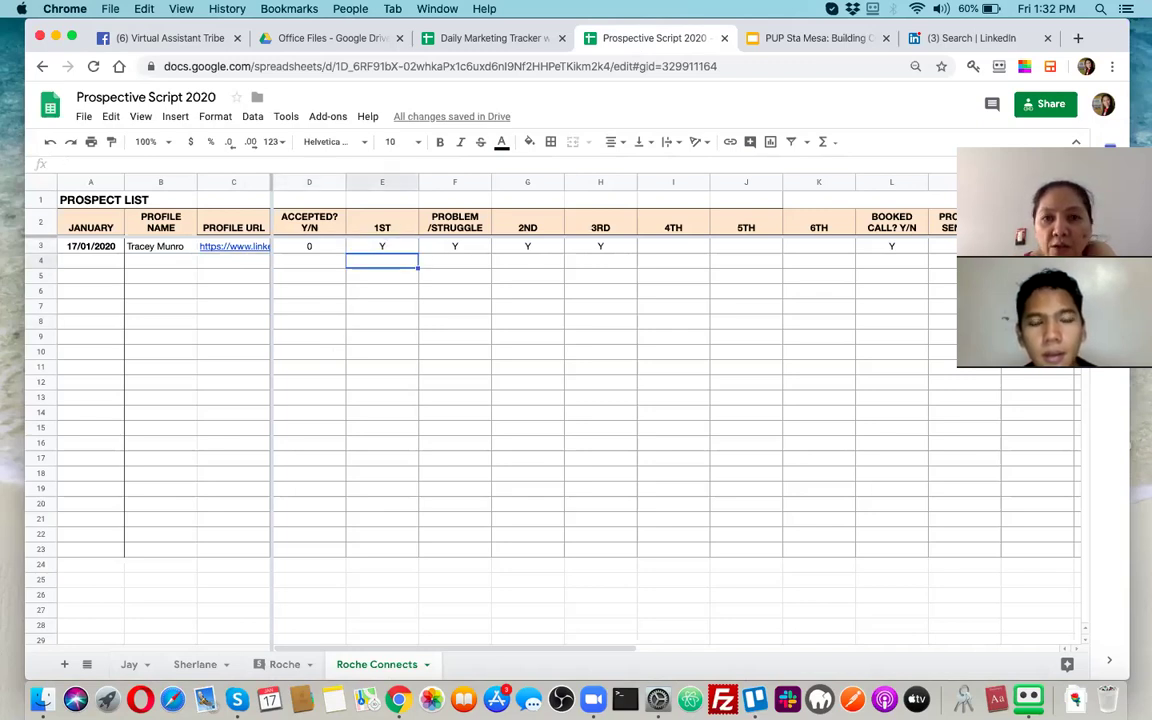
click(309, 260)
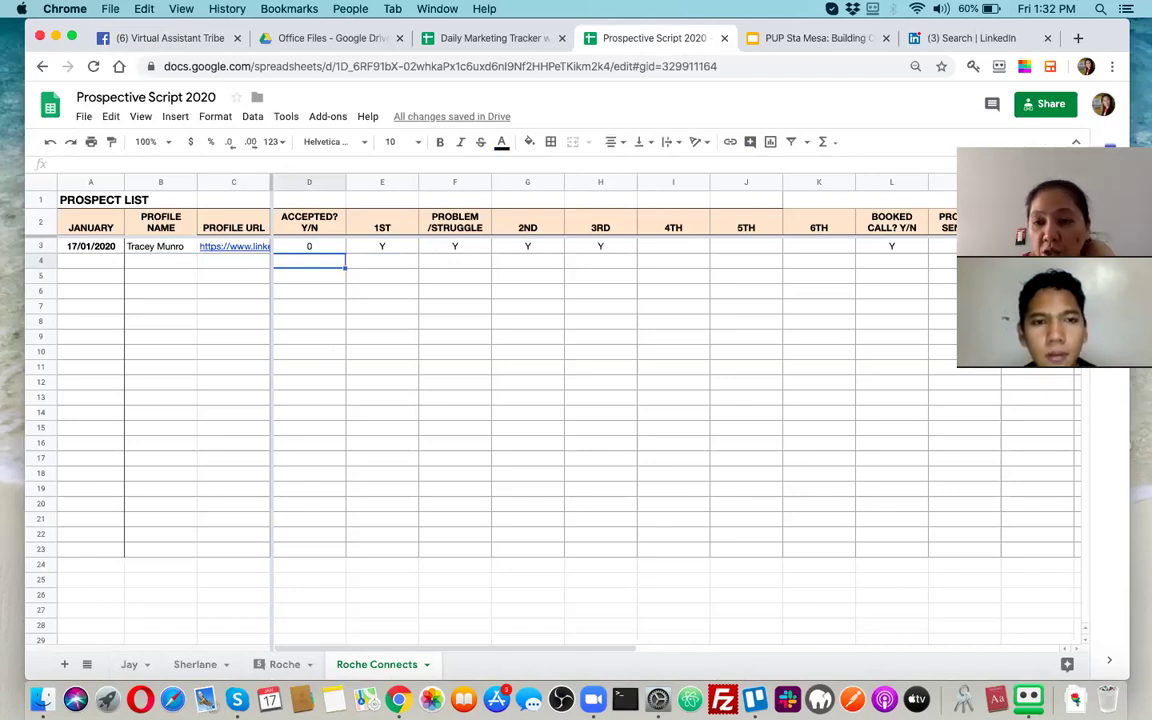
click(382, 260)
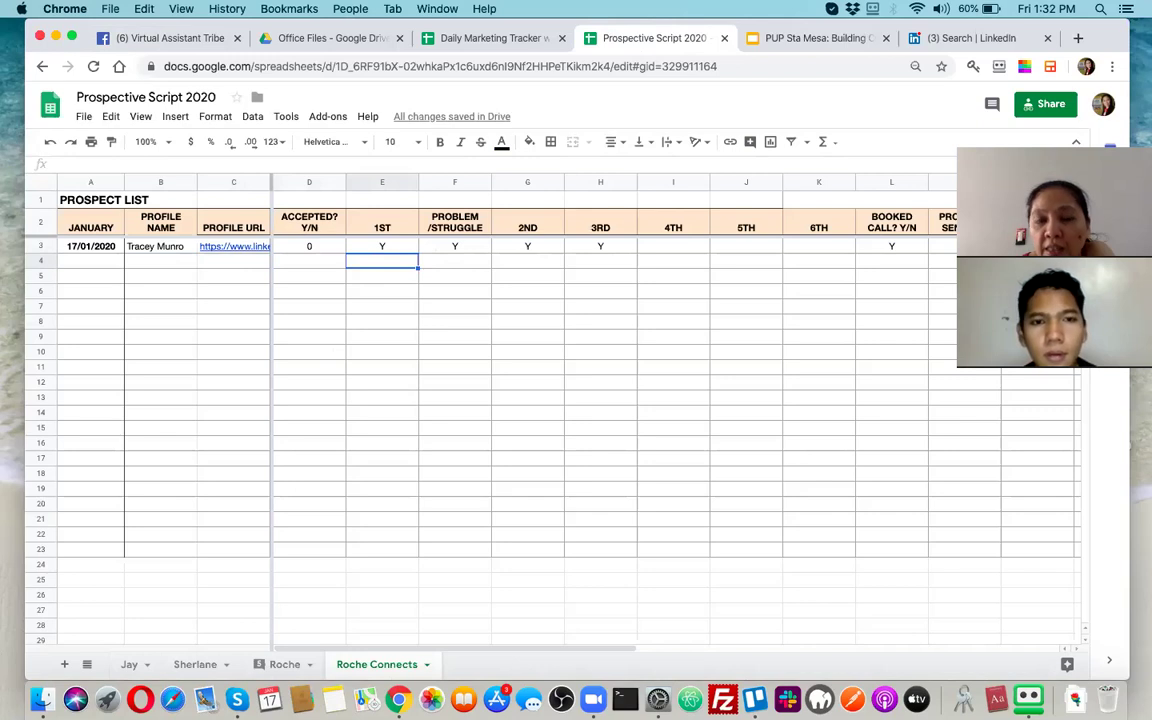
click(309, 260)
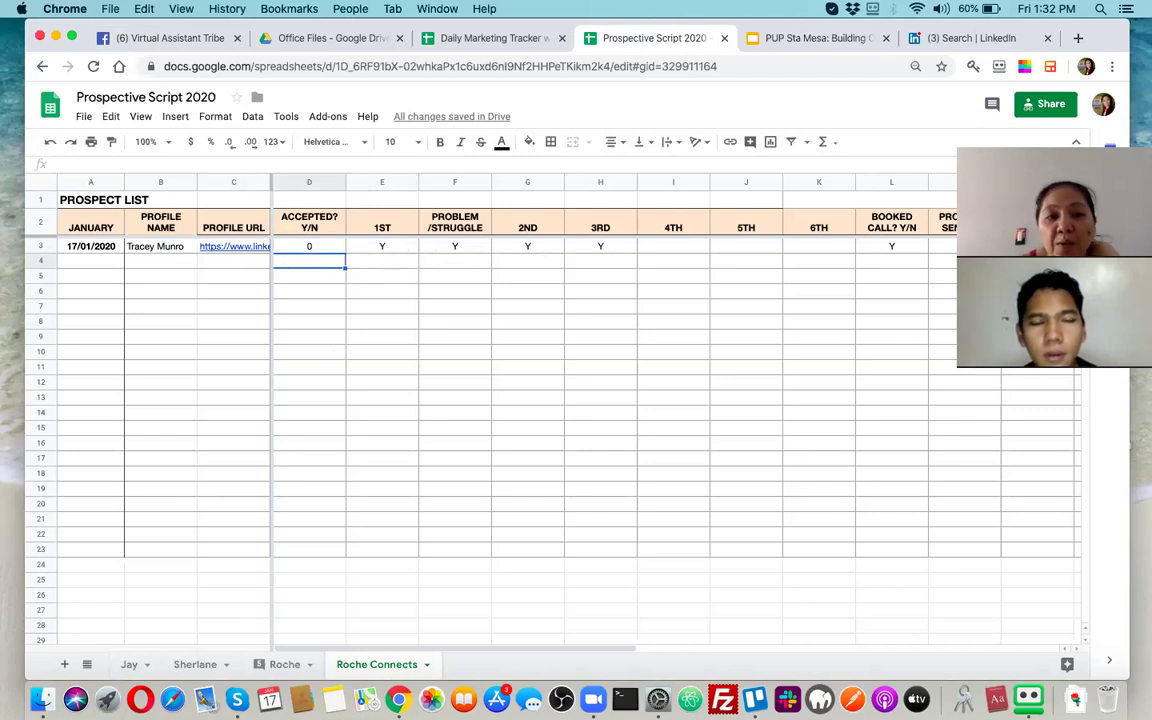
text(0)
key(Tab)
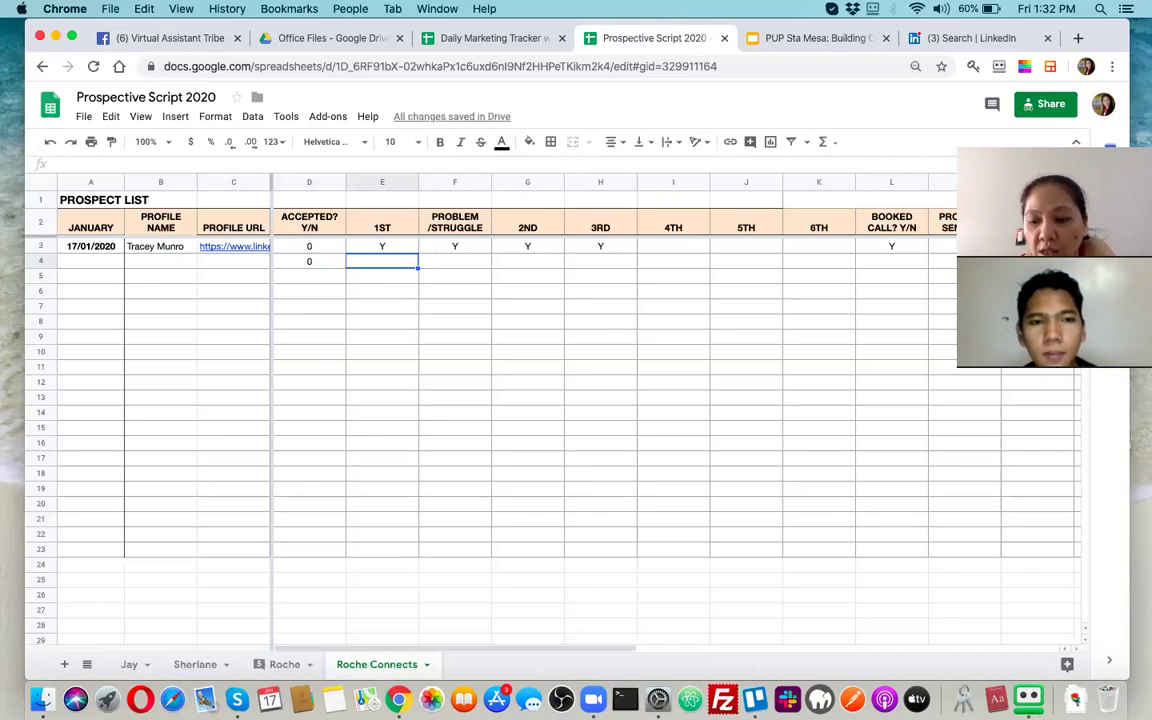
click(309, 261)
key(Delete)
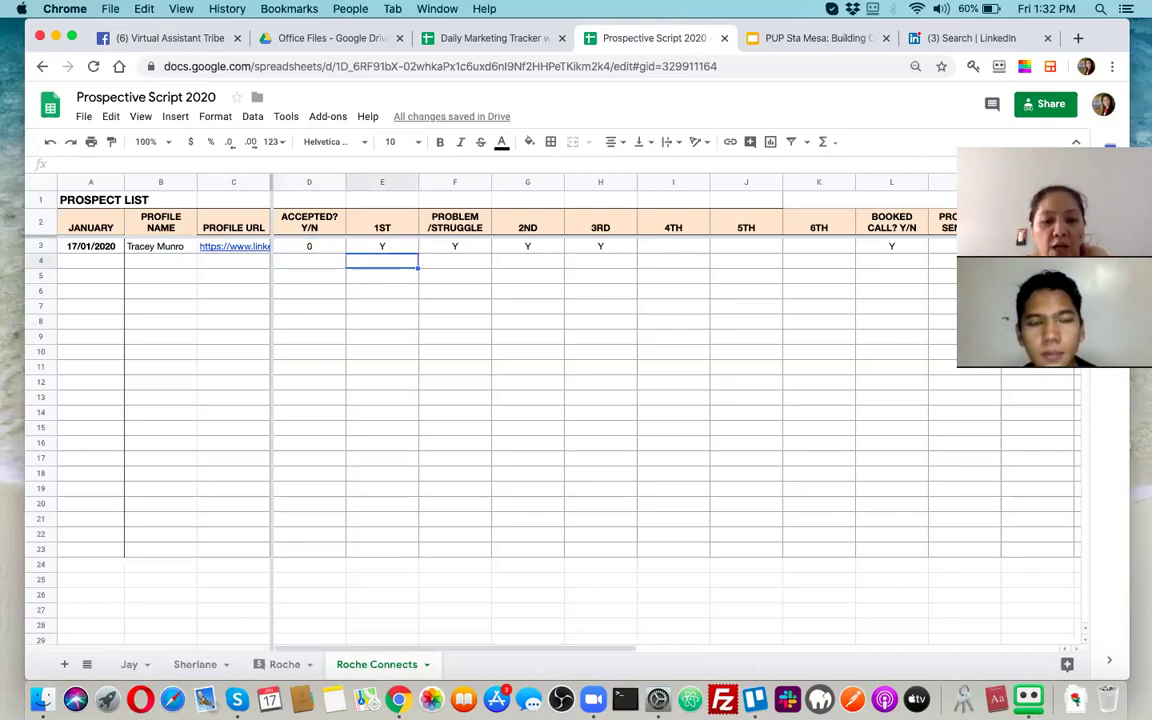
Step: Enter 0 under Accepted? Y/N and Y under 1st in row 4 of the prospect list
text(0)
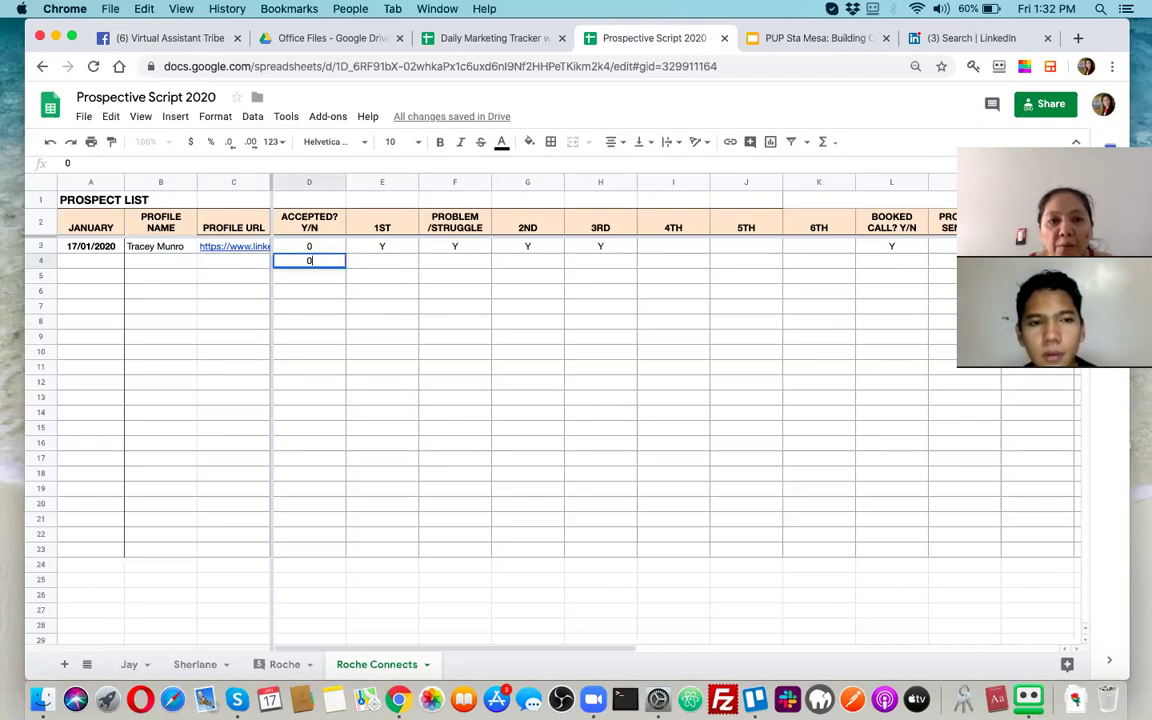
key(Tab)
text(Y)
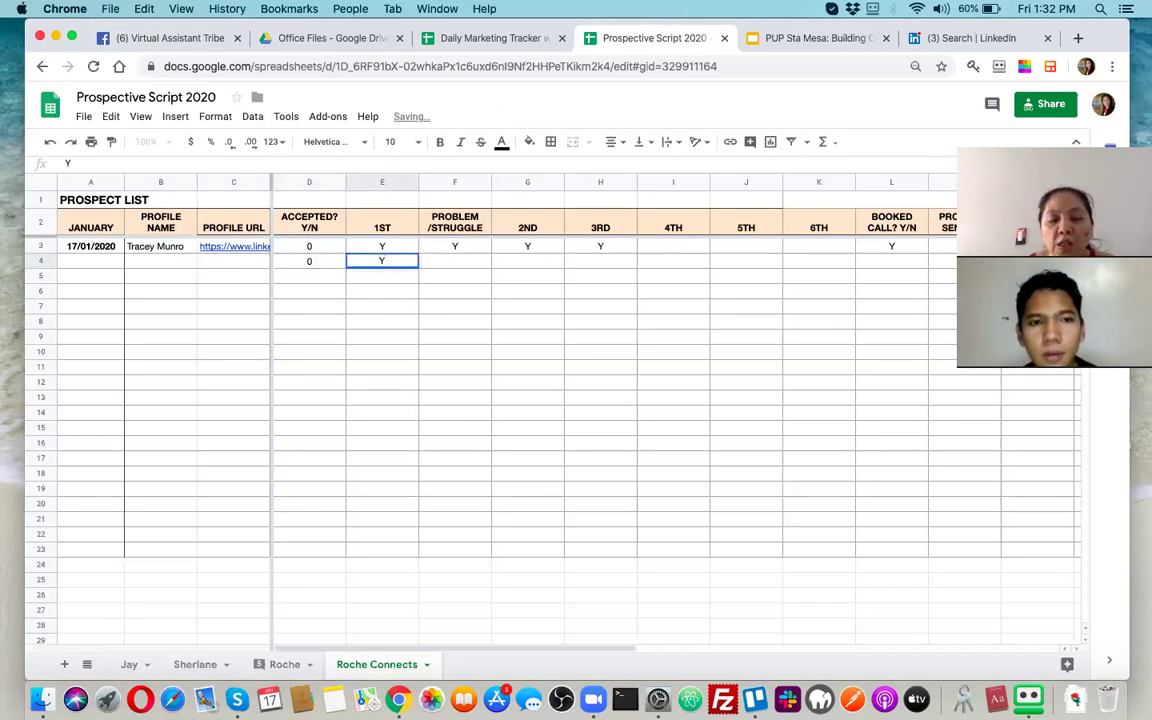
key(Tab)
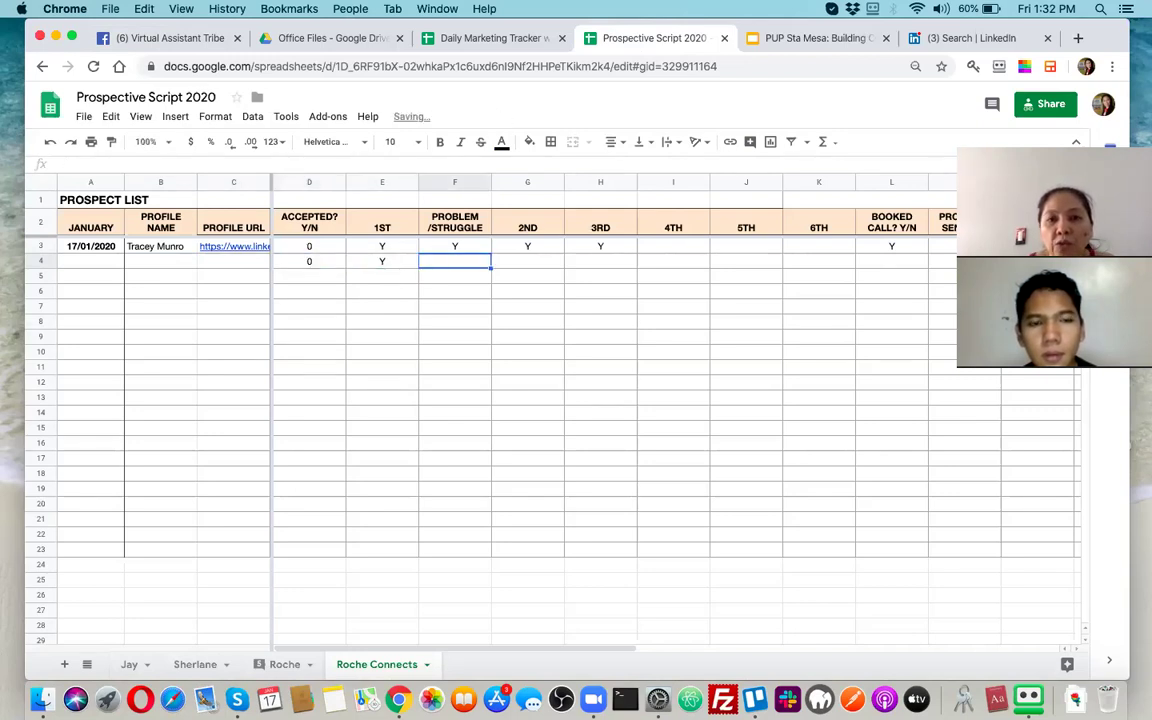
Step: Enter "Refused DC" under Problem/Struggle in row 4 of the prospect list
right_click(447, 262)
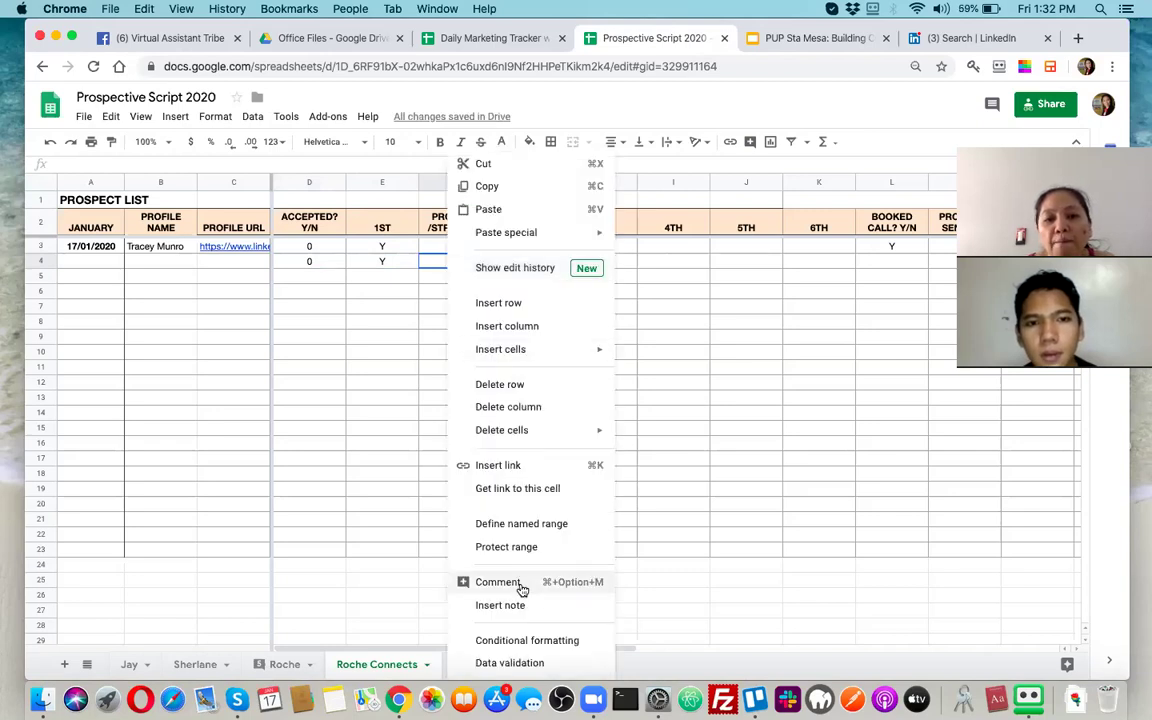
click(431, 268)
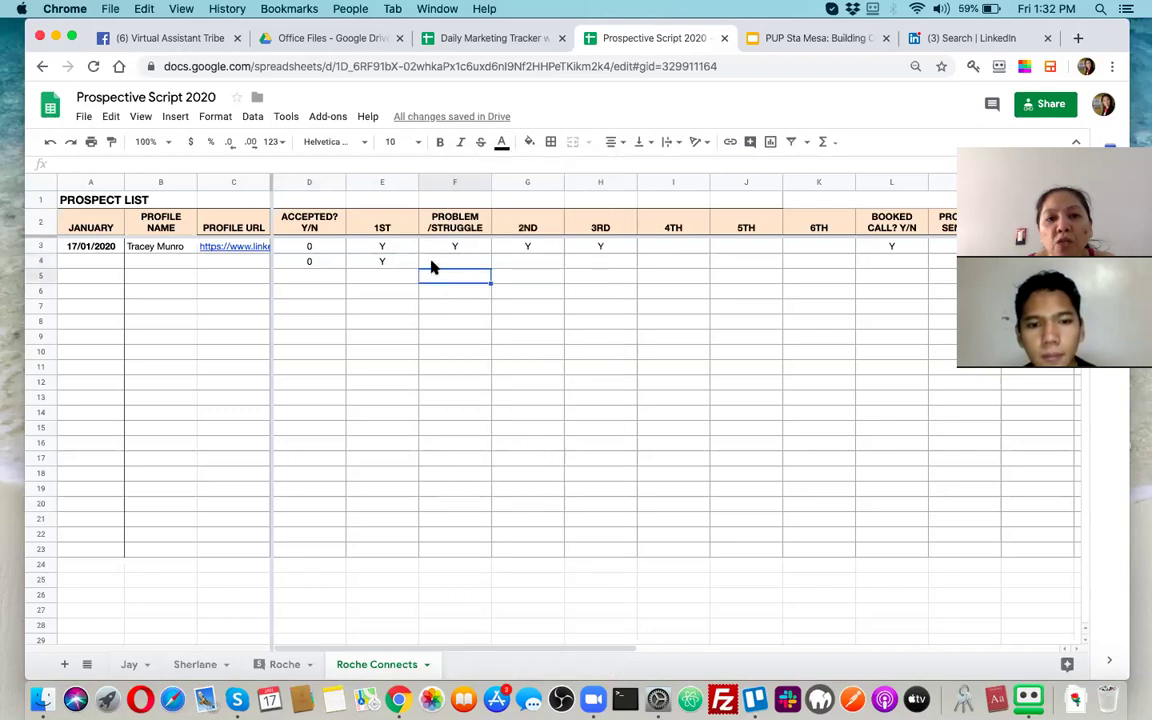
text(REfused)
key(BackSpace)
key(BackSpace)
key(BackSpace)
key(BackSpace)
key(BackSpace)
key(BackSpace)
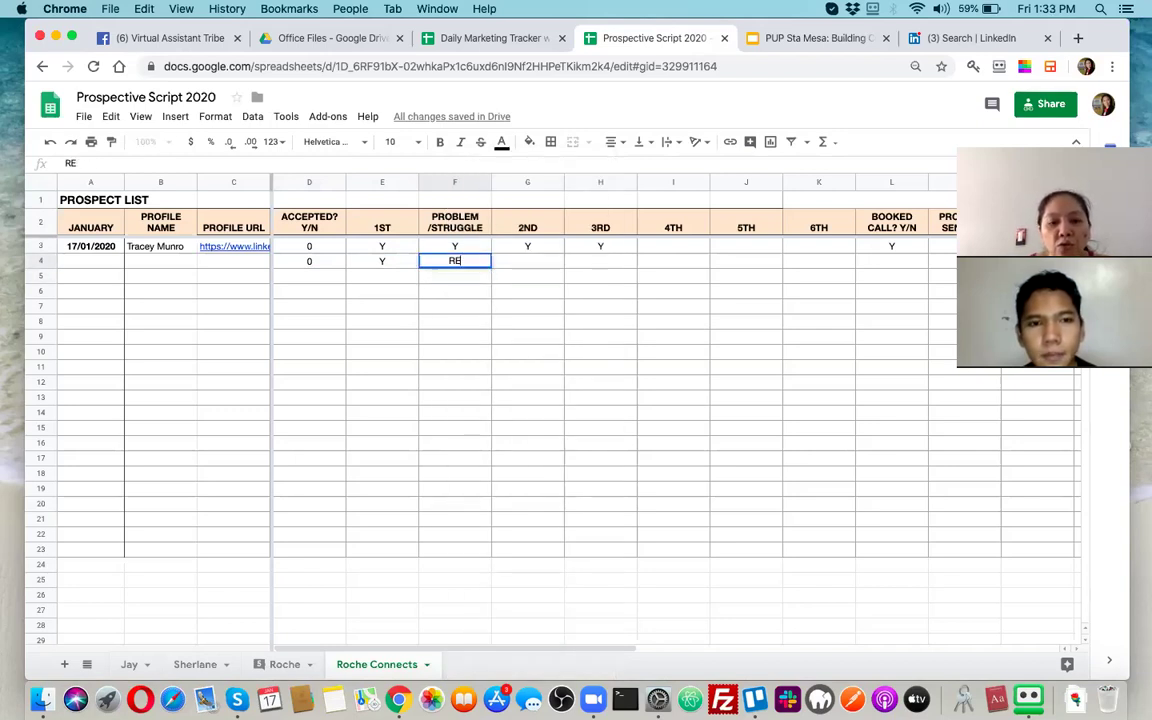
text(efused)
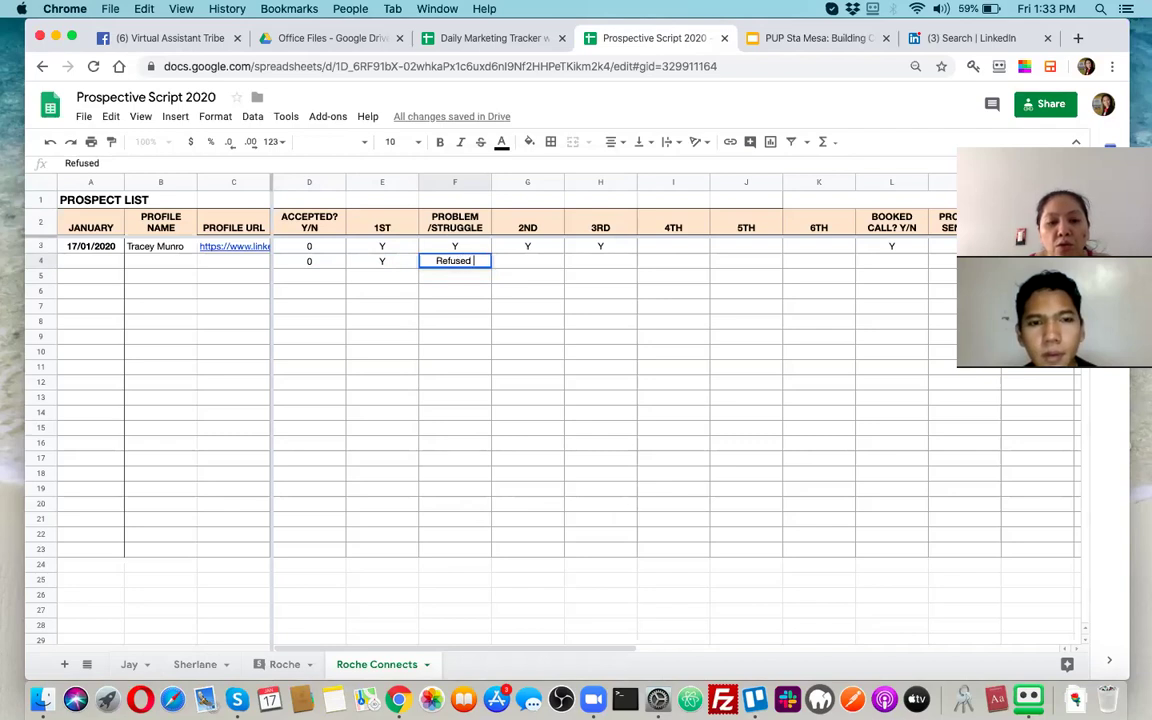
text( DC)
key(Return)
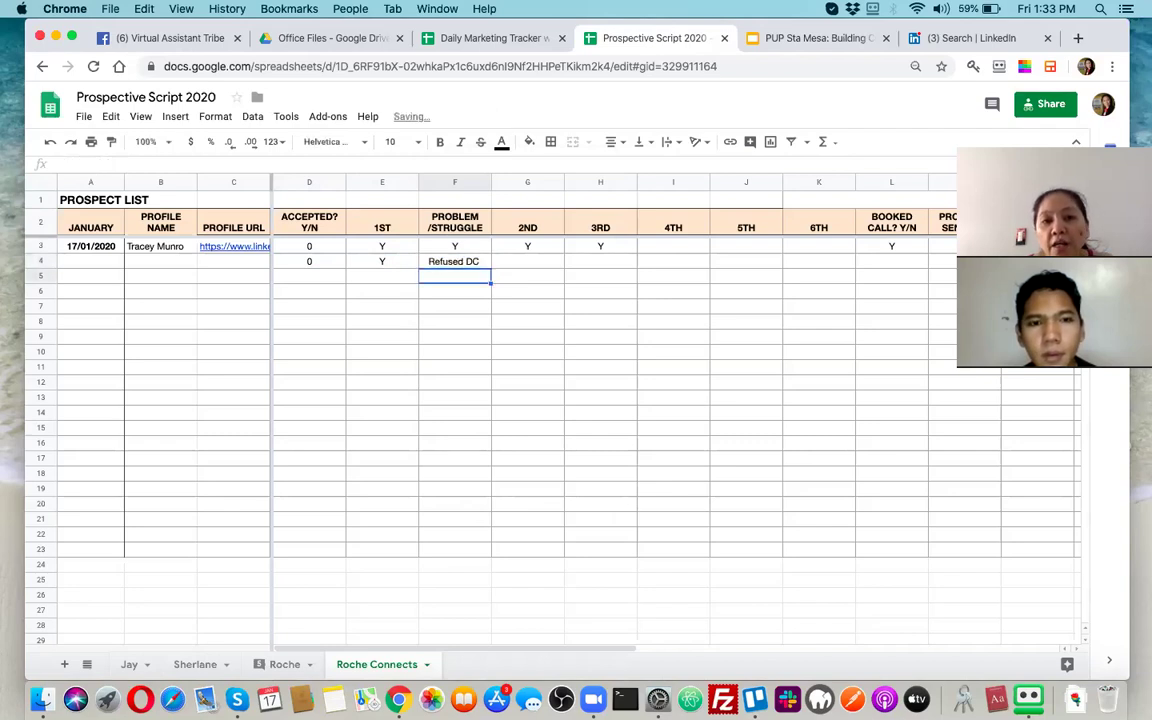
click(454, 261)
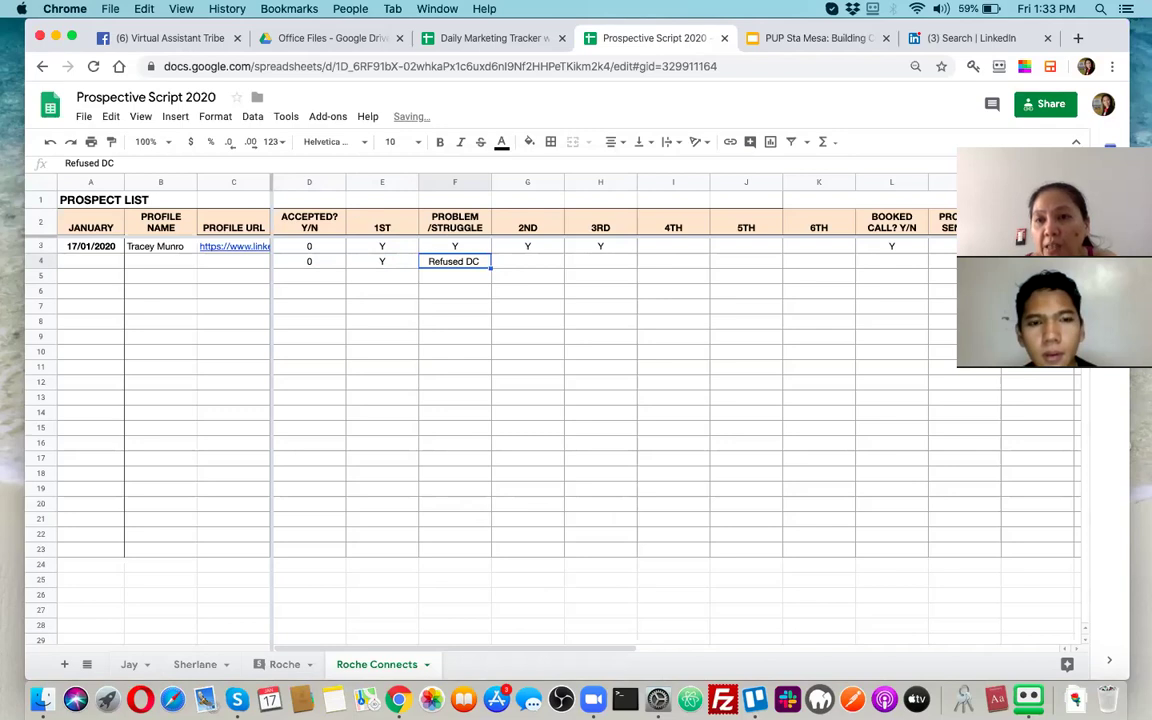
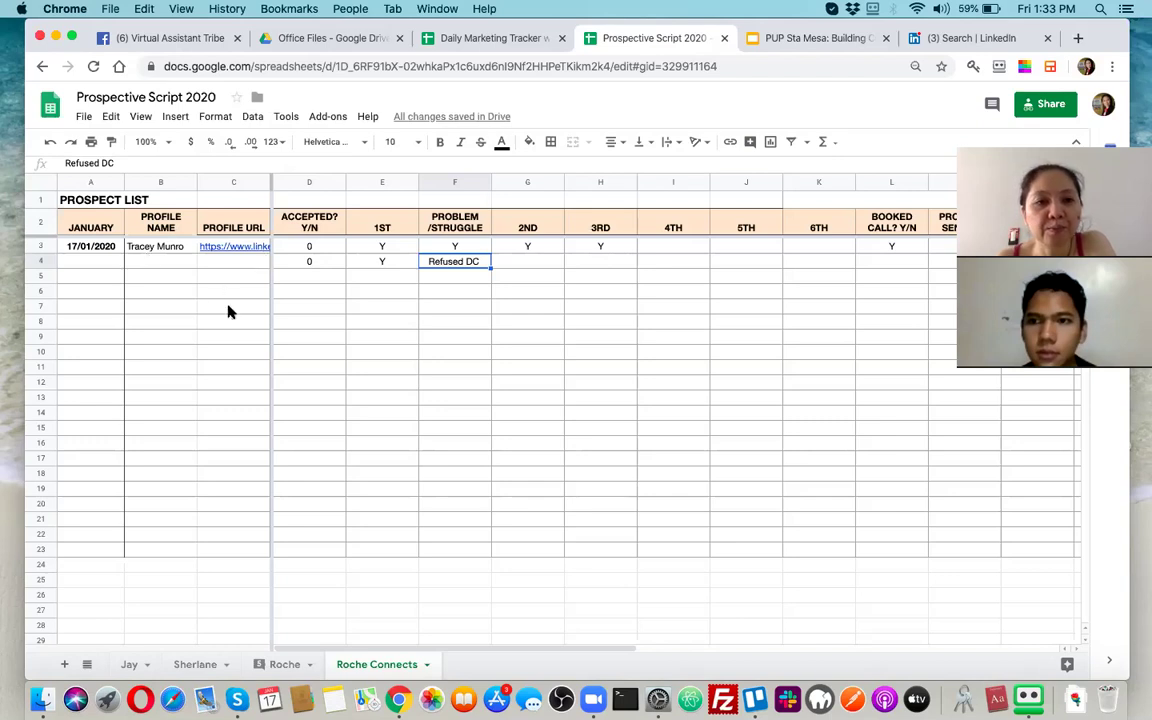
Step: Clear the sample entries from cells D4:F4 of the prospect list
click(321, 366)
click(325, 280)
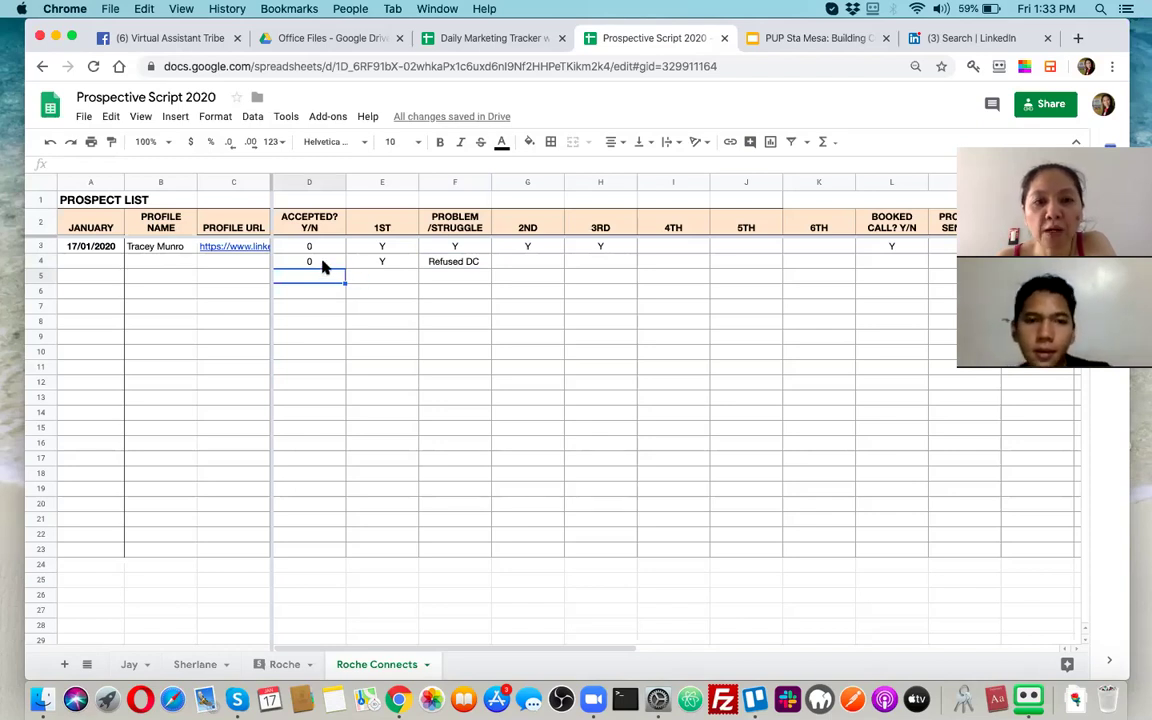
key(Up)
shift+click(470, 265)
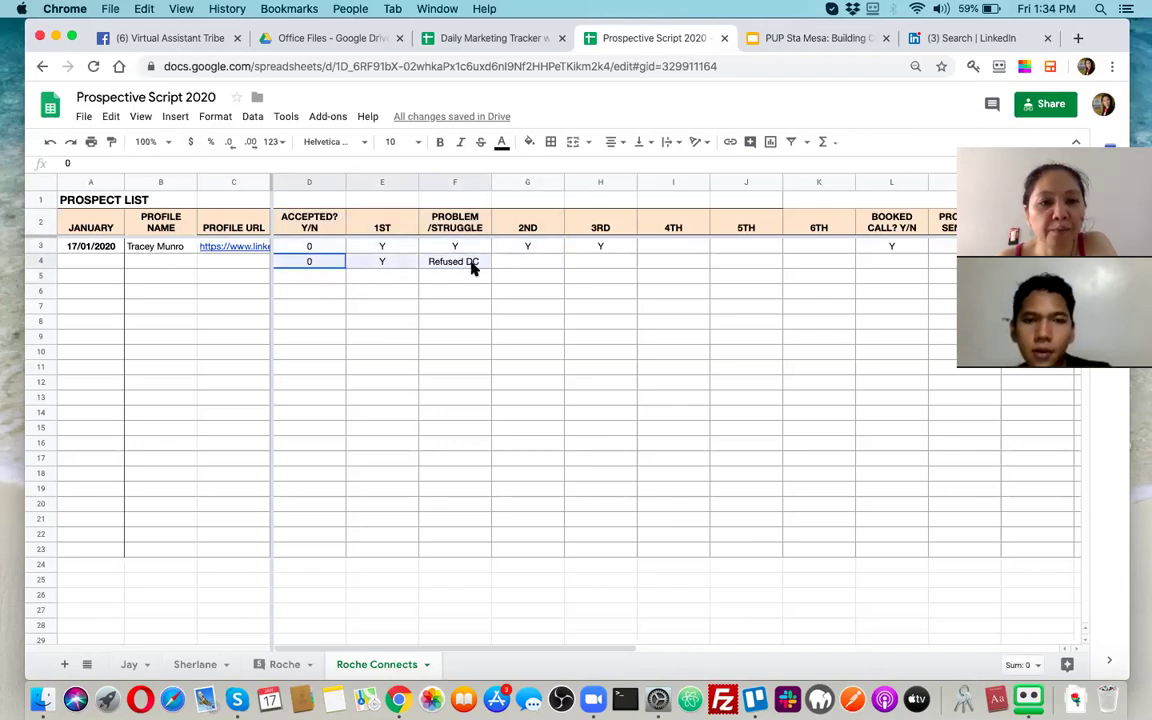
key(Delete)
click(352, 364)
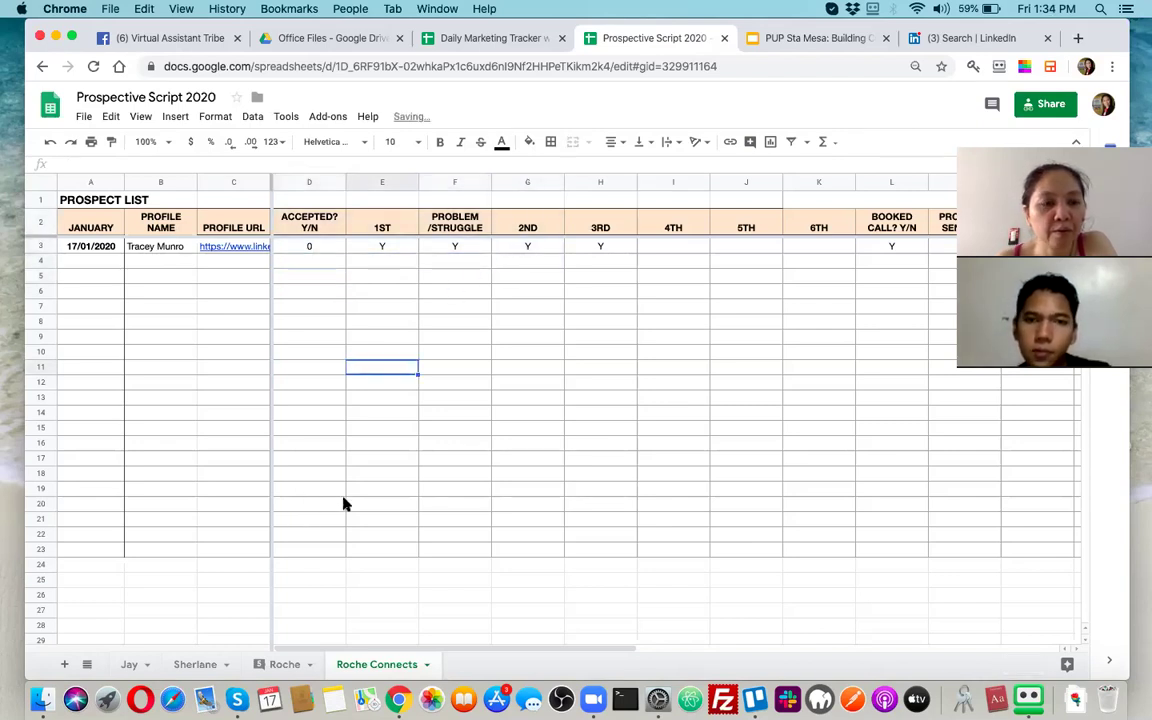
click(545, 247)
click(503, 40)
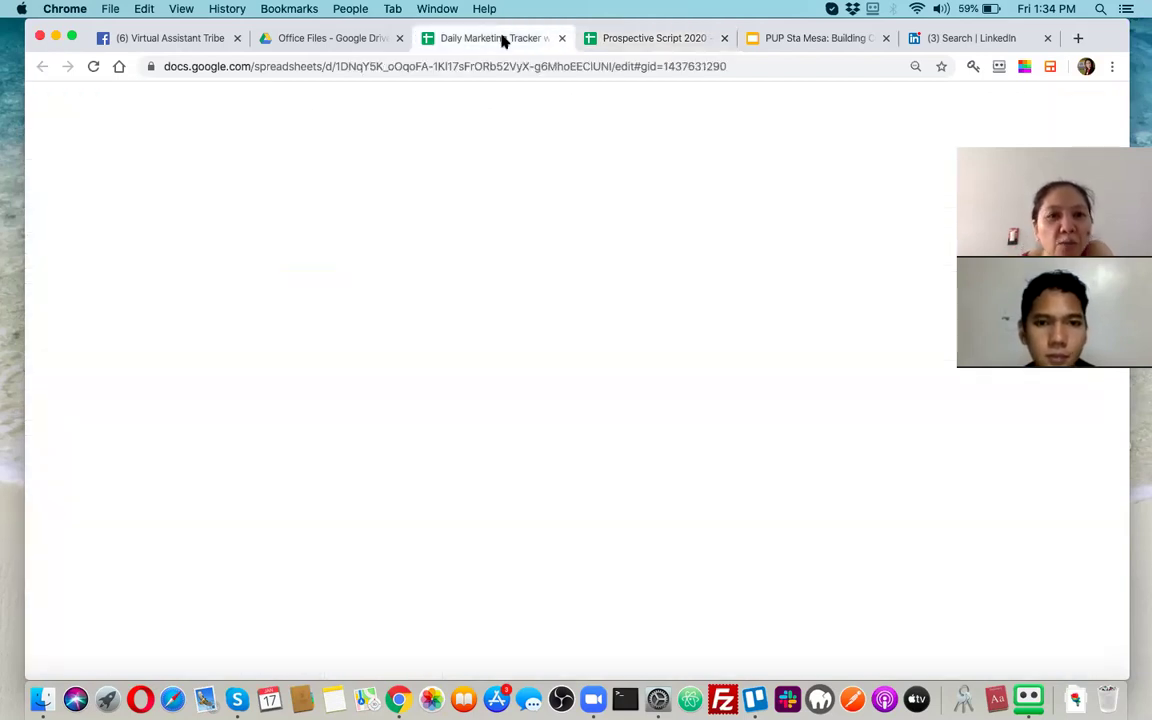
click(600, 38)
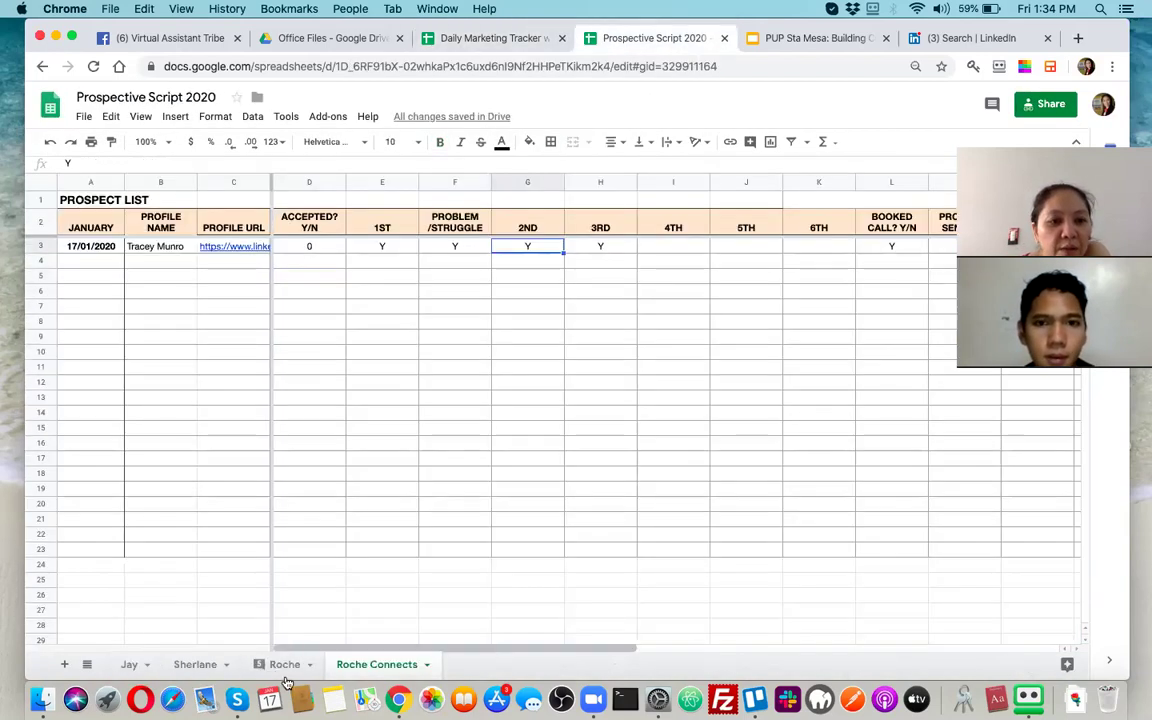
Step: Review the outreach message scripts on the Roche sheet, from the connection request through the meeting ask messages
click(281, 665)
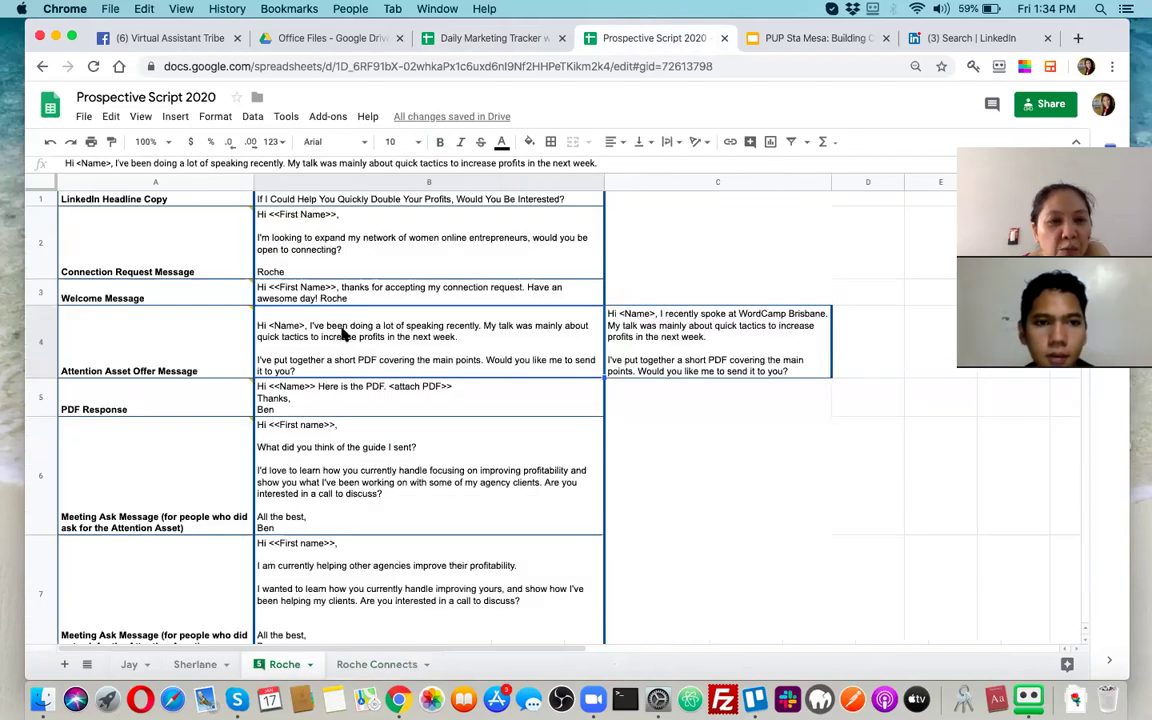
key(Down)
scroll(355, 510, down, 3)
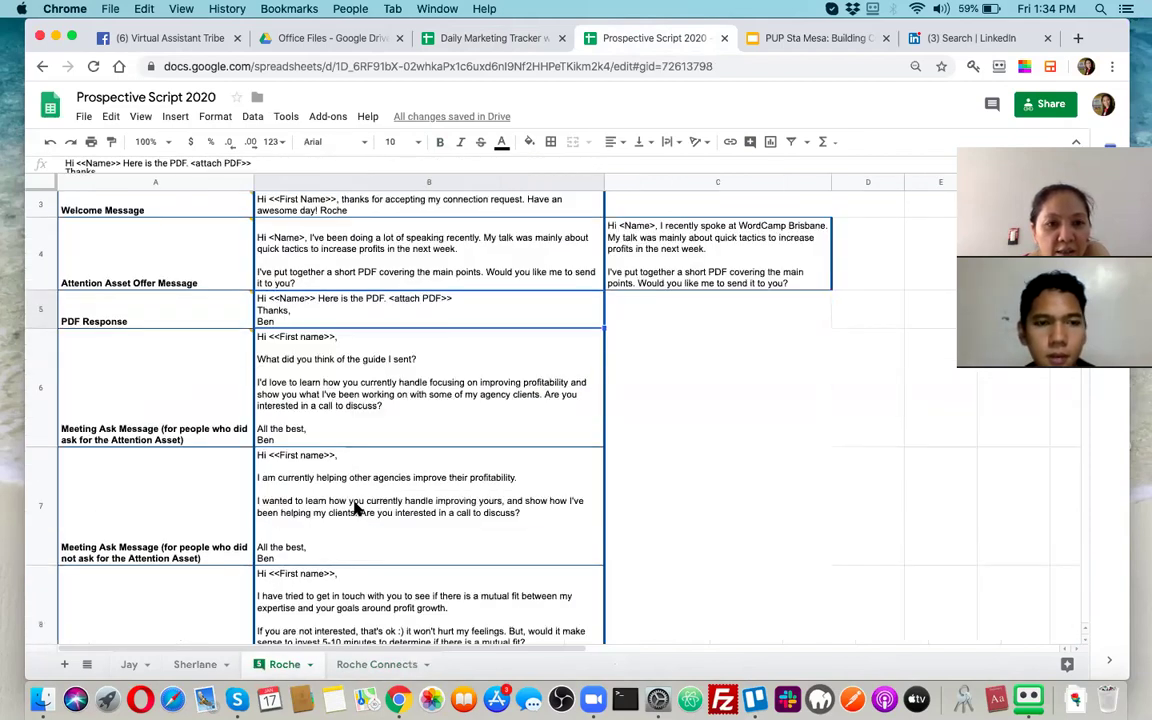
scroll(355, 510, up, 3)
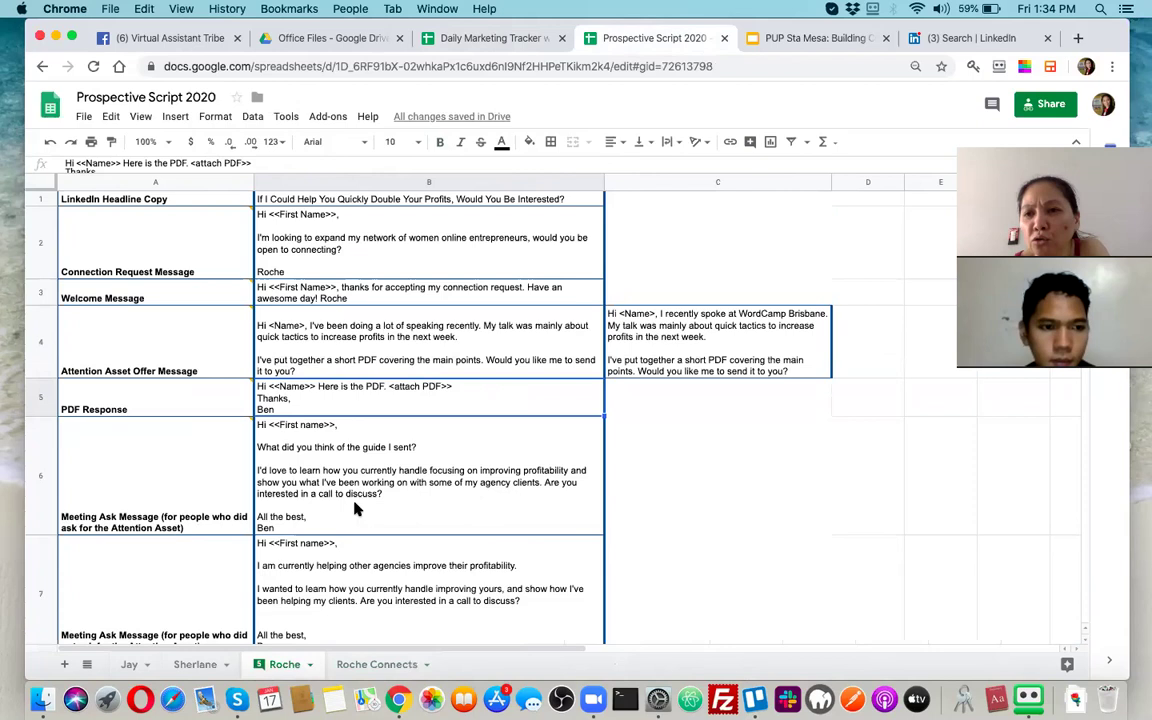
Step: Enter 1 under Booked Call? Y/N in row 3 of the prospect list on the Roche Connects sheet
click(375, 664)
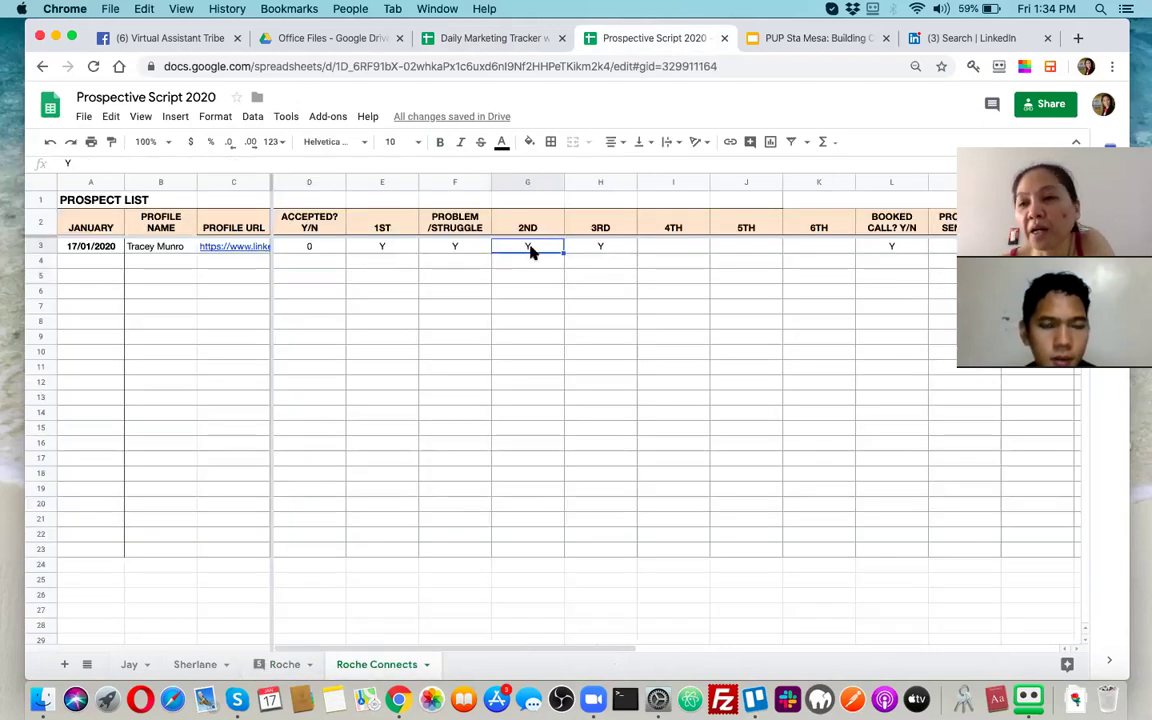
key(Right)
key(Right)
key(Right)
key(Right)
key(Right)
key(Right)
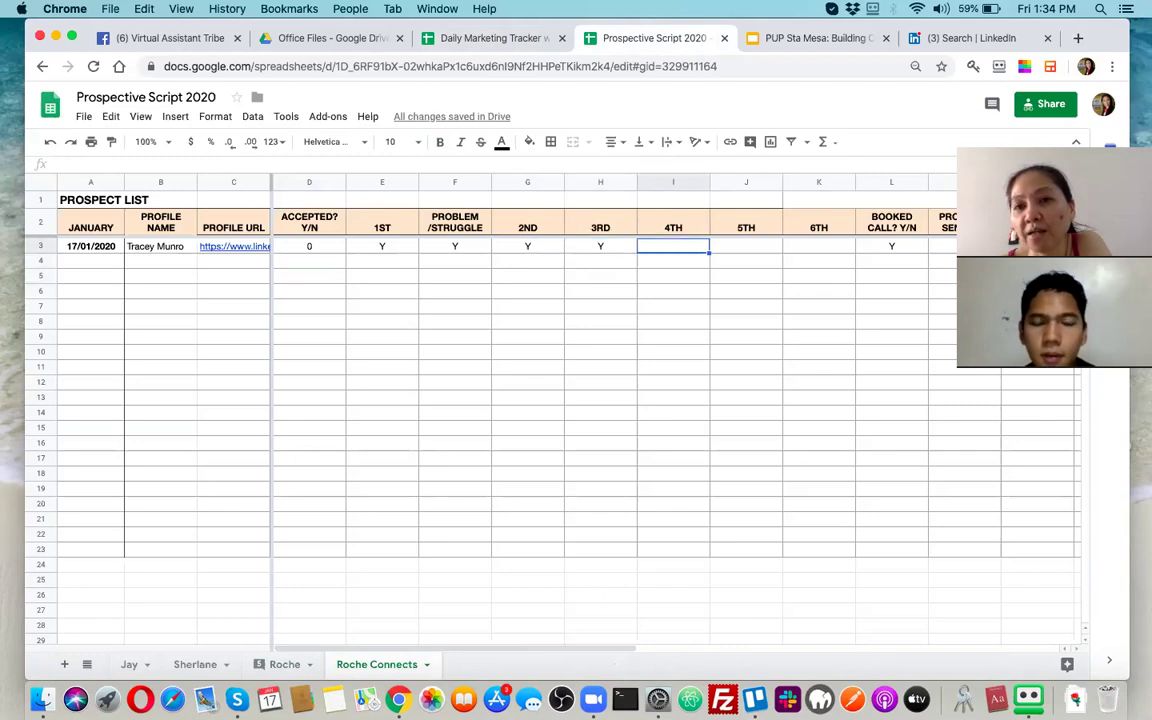
key(Right)
key(Right)
key(Left)
key(Left)
key(Left)
key(Left)
key(Right)
text(1)
key(Return)
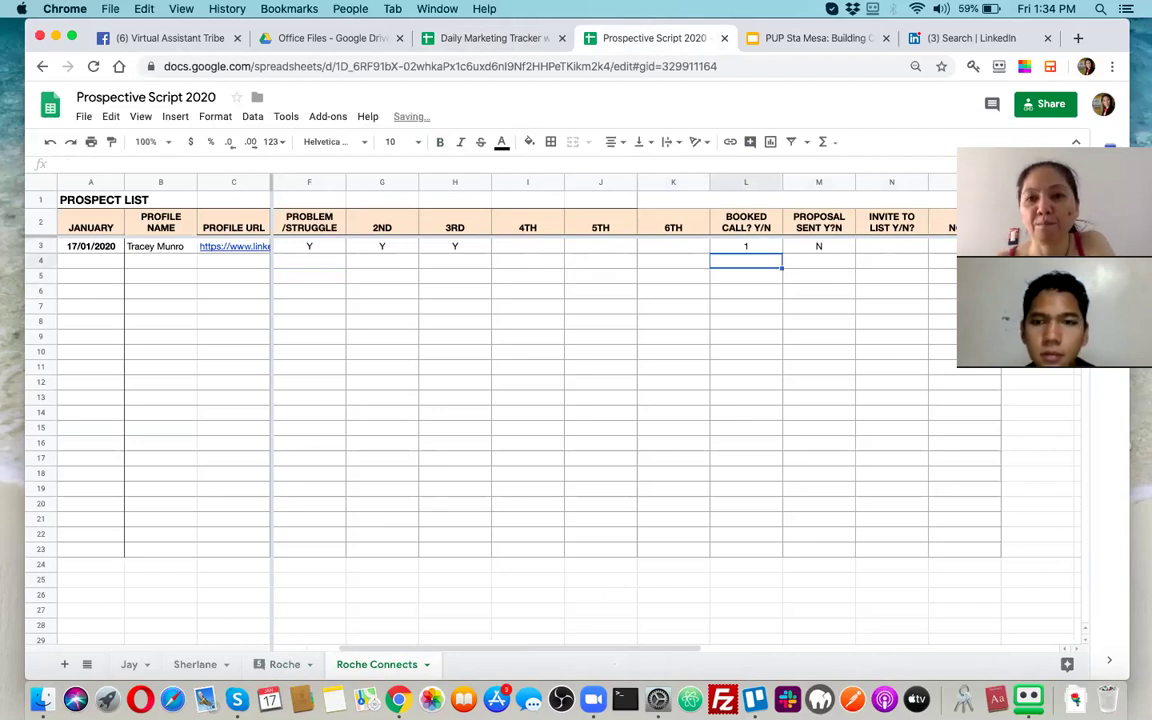
key(Up)
key(Left)
key(Left)
key(Left)
key(Left)
key(Left)
key(Left)
key(Left)
key(Left)
key(Left)
key(Left)
key(Left)
key(Right)
key(Right)
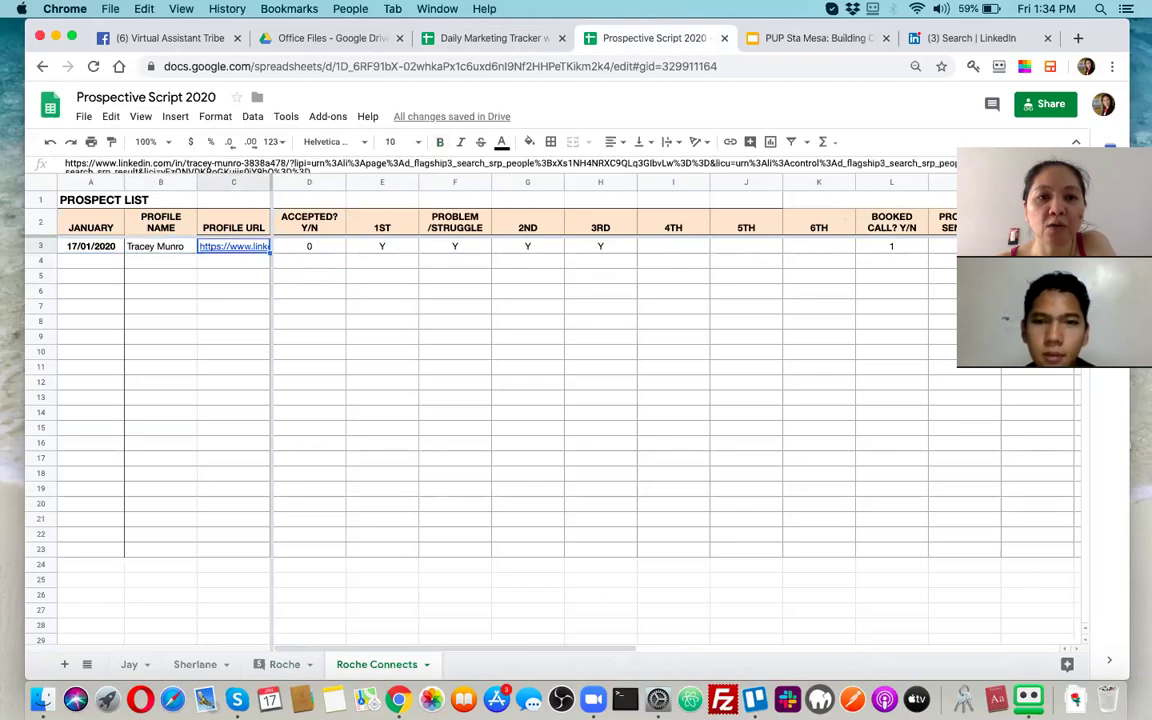
key(Right)
key(Right)
key(Right)
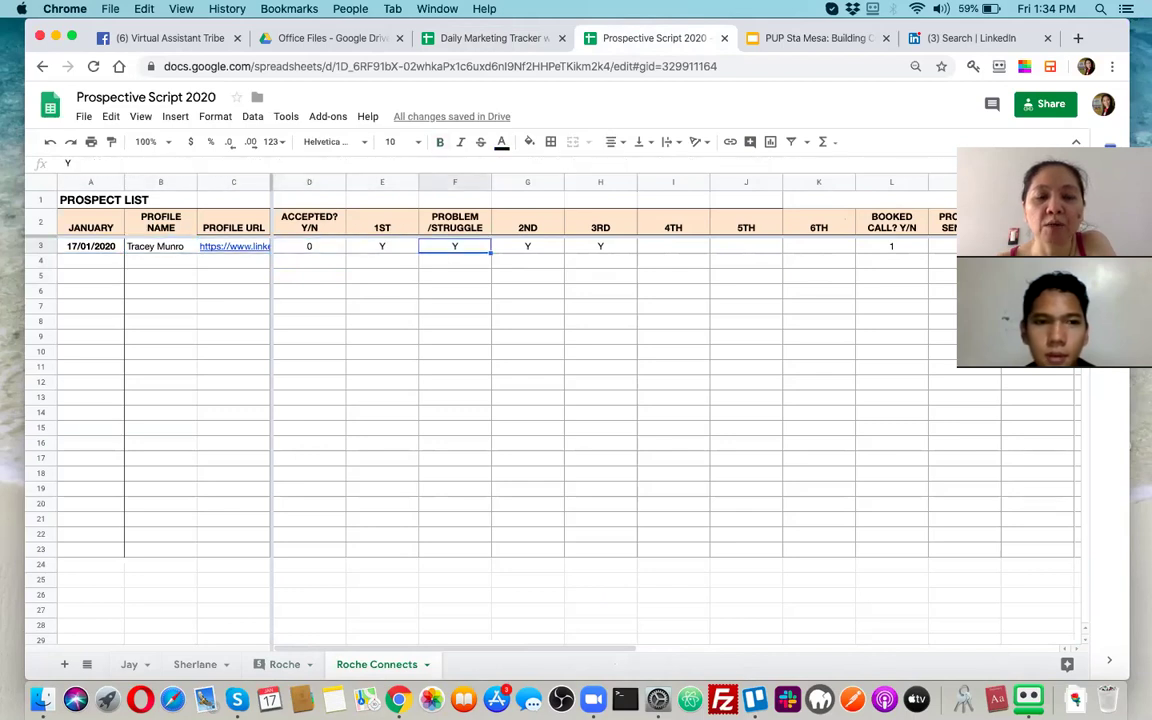
Step: Add a legend above the prospect list headers, with "YES = 1" in cell D1 and "WAITING = 0" in cell E1
click(311, 199)
text(YES)
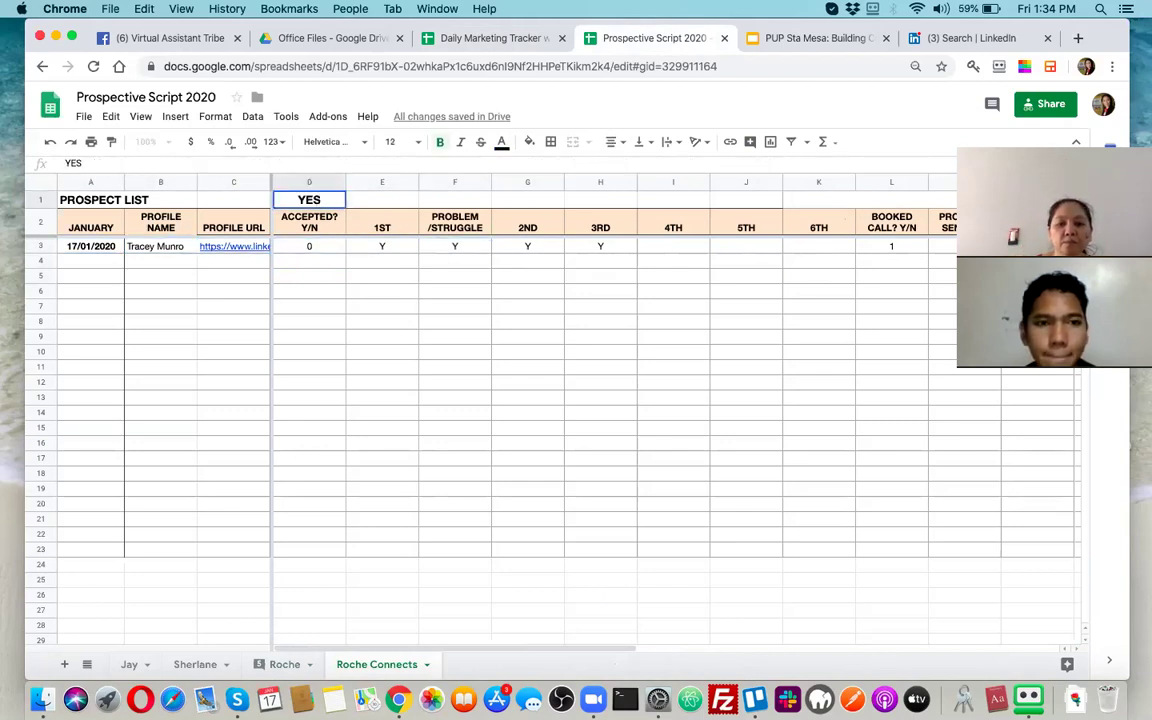
text( = 1)
key(Return)
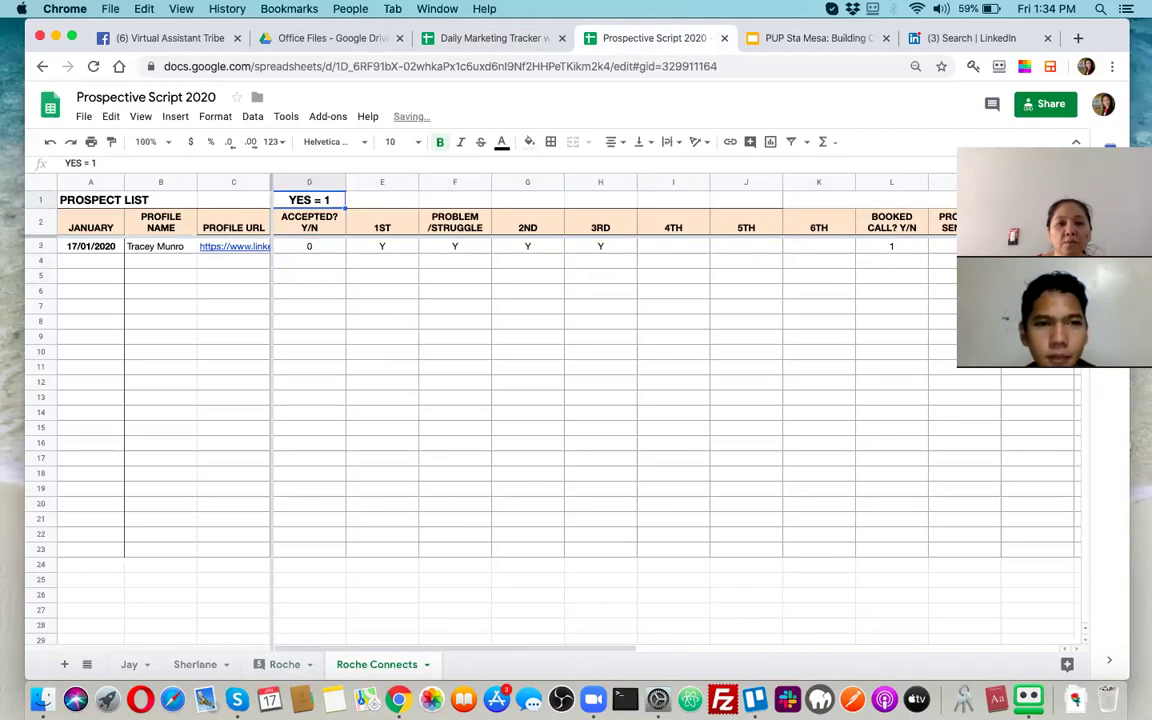
click(382, 199)
text(WAITIN)
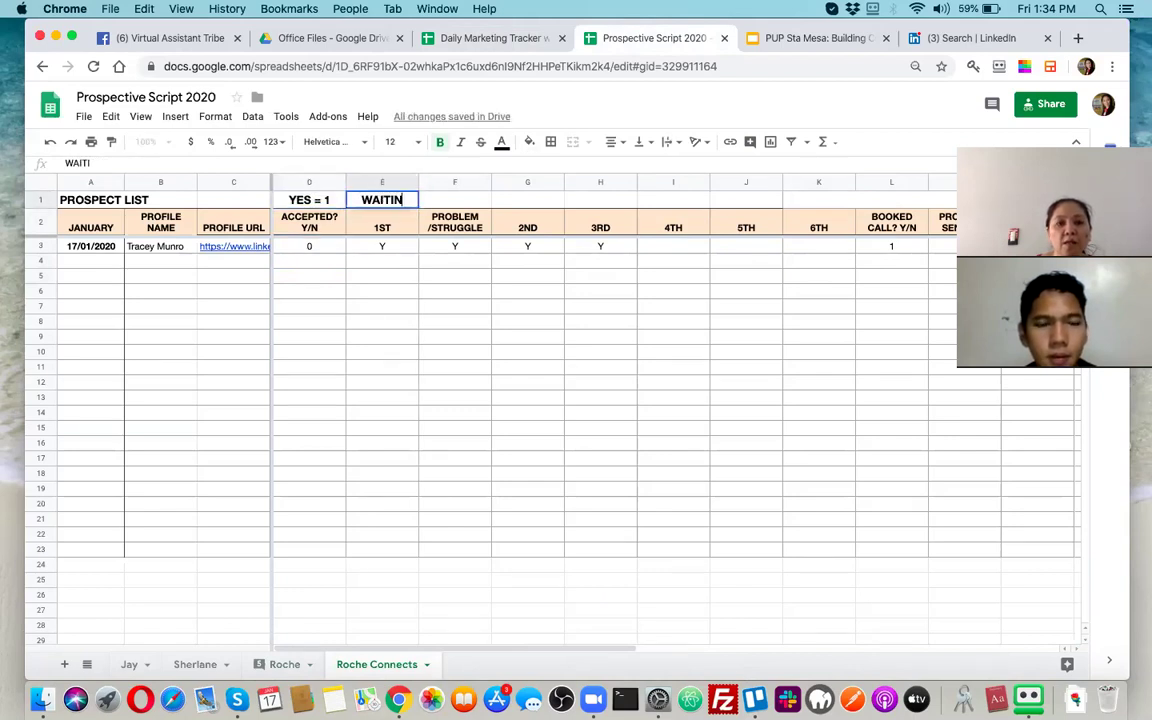
text(G = 0)
key(Return)
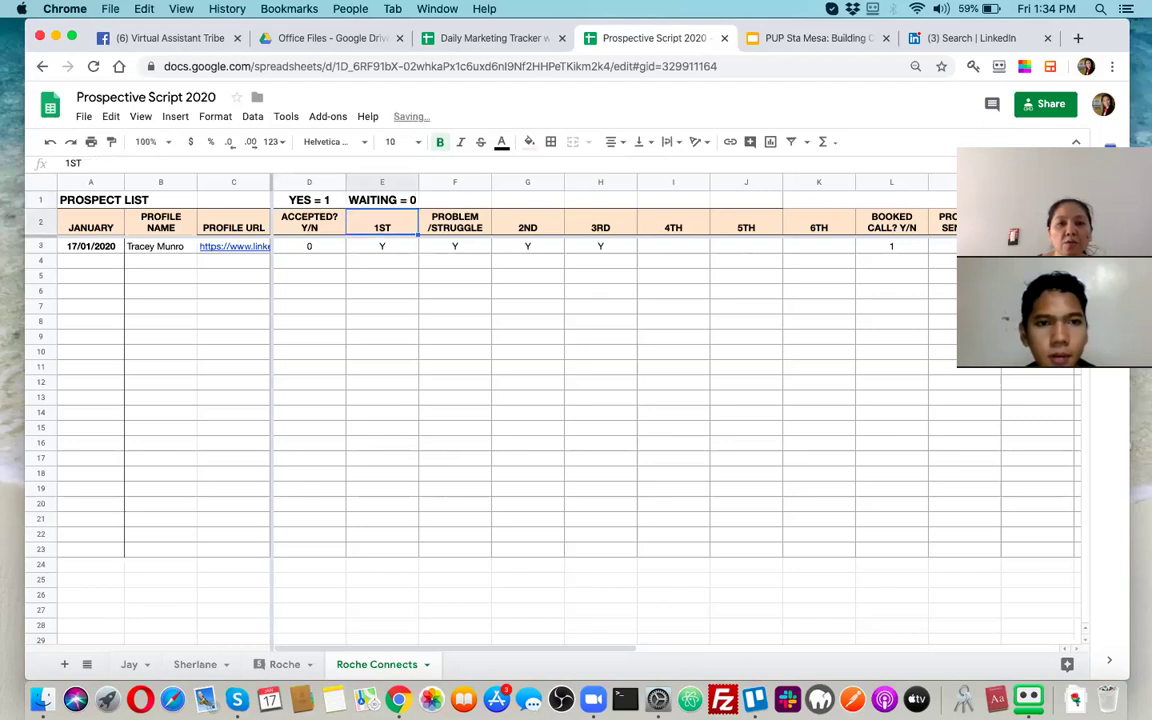
Step: Change the legend text in cell E1 to "NO/WAITING = 0" and left-align it
double_click(381, 203)
click(350, 200)
text(NO)
text(/)
key(Return)
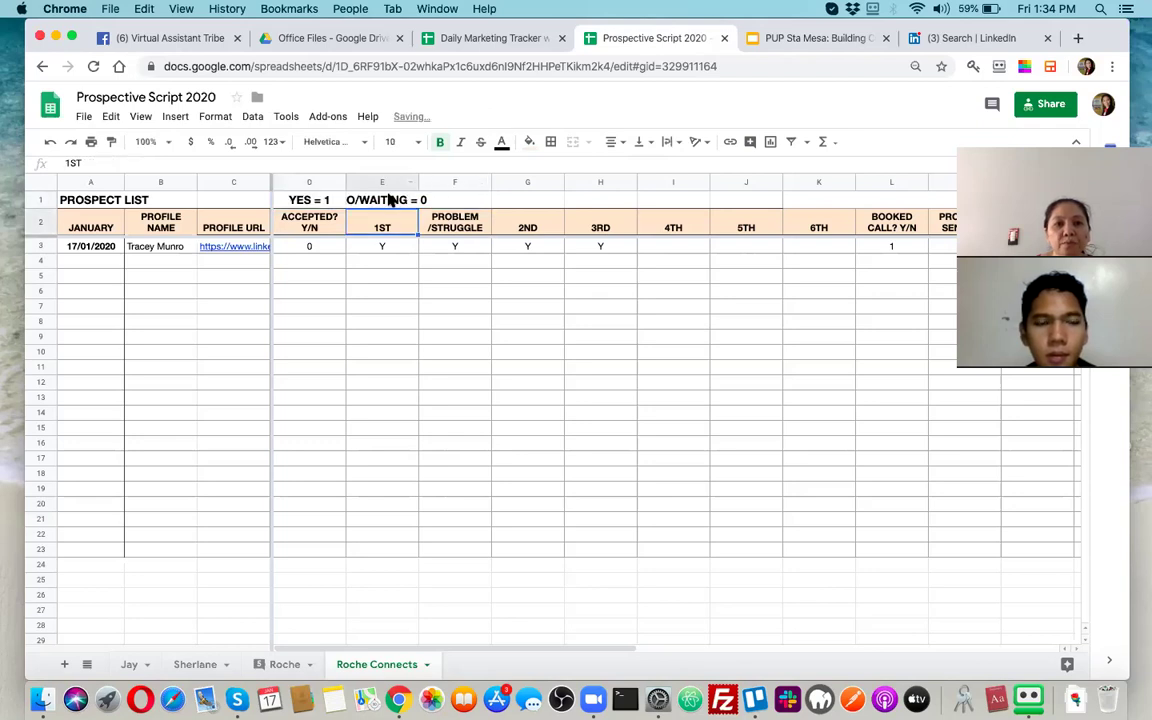
click(385, 200)
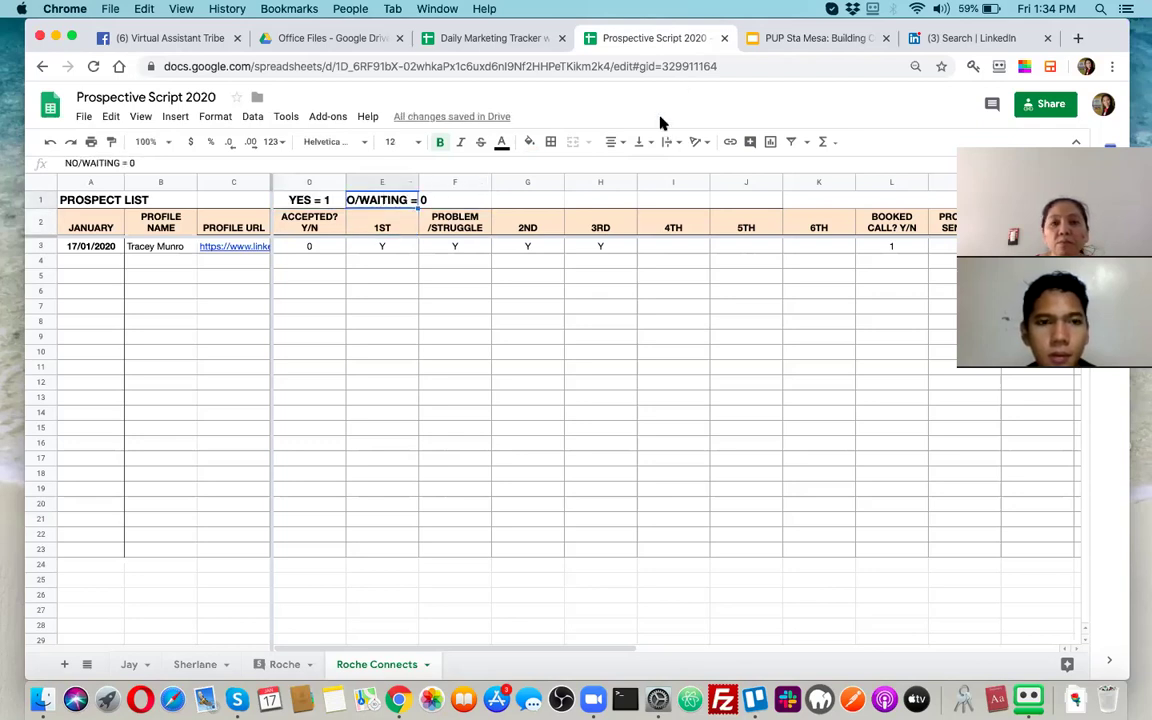
click(615, 143)
click(613, 167)
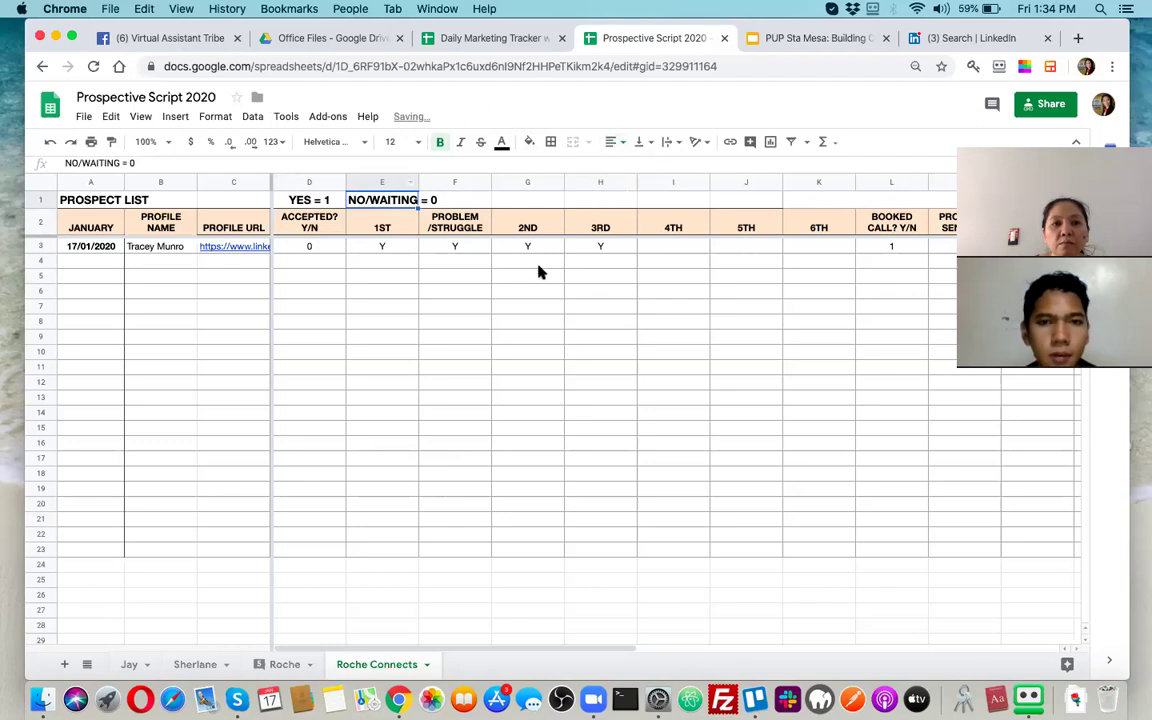
click(528, 261)
click(329, 200)
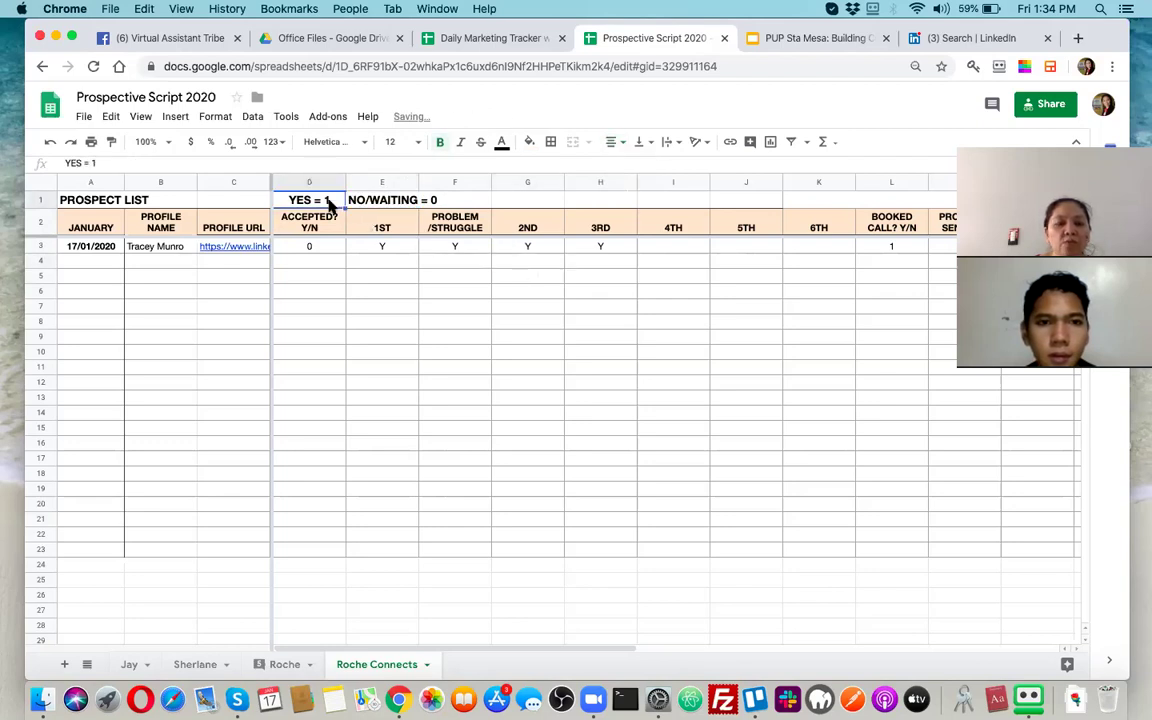
click(405, 338)
click(321, 218)
click(387, 202)
click(408, 293)
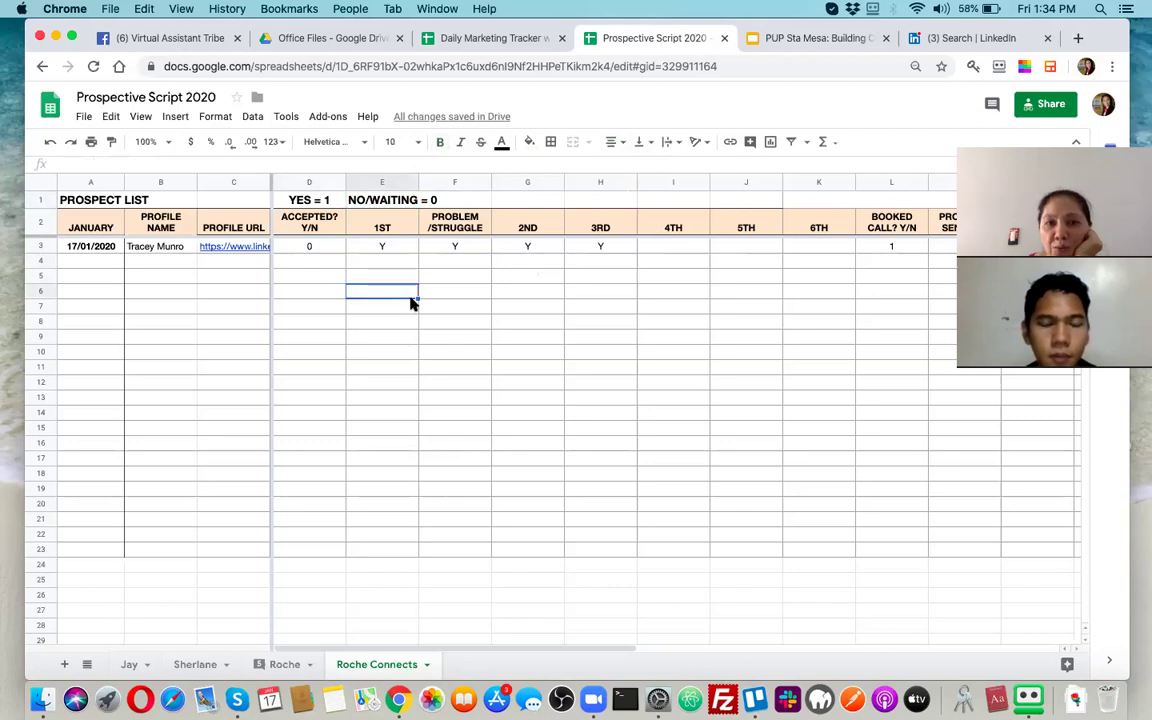
click(233, 249)
drag(159, 246, 213, 254)
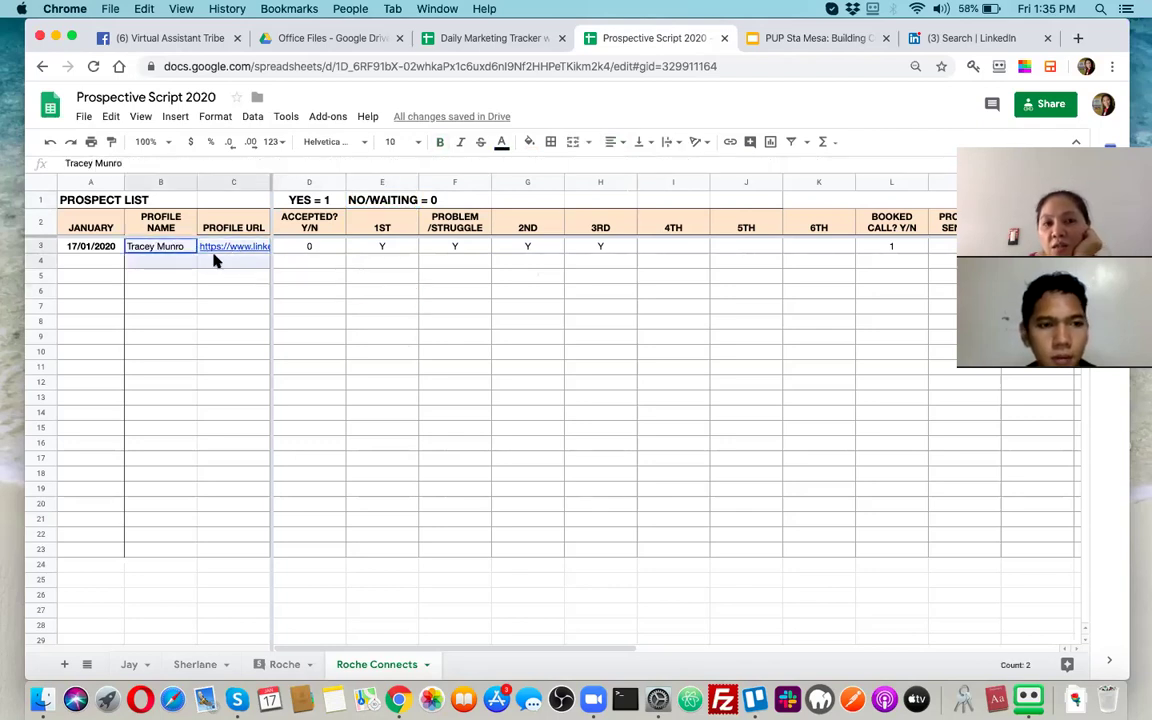
click(310, 248)
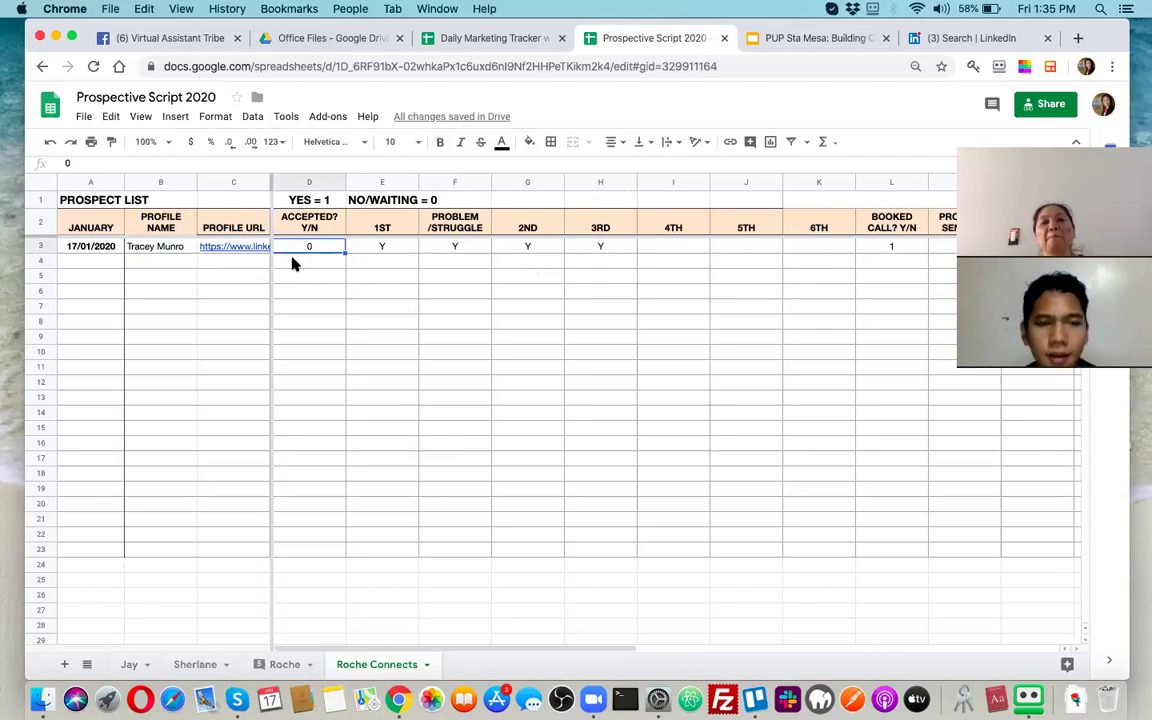
click(251, 483)
click(470, 455)
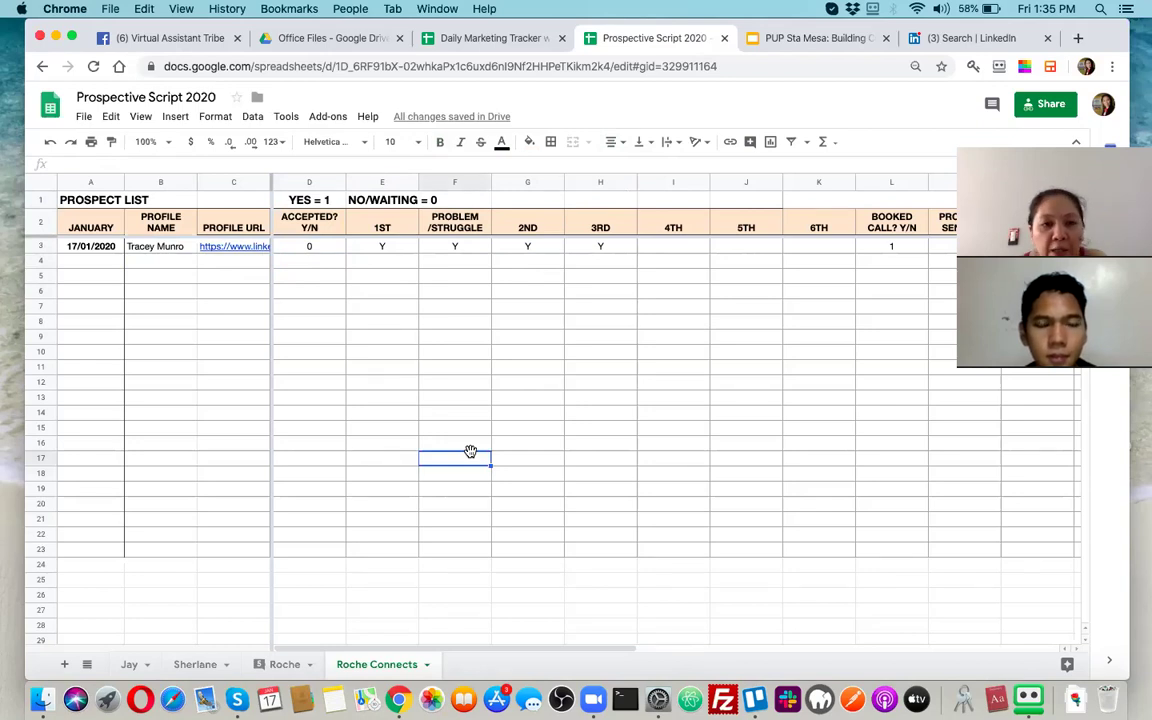
Step: Move the Daily Marketing Tracker w/ Costing 2020 spreadsheet to the Marketing folder in Drive
click(476, 38)
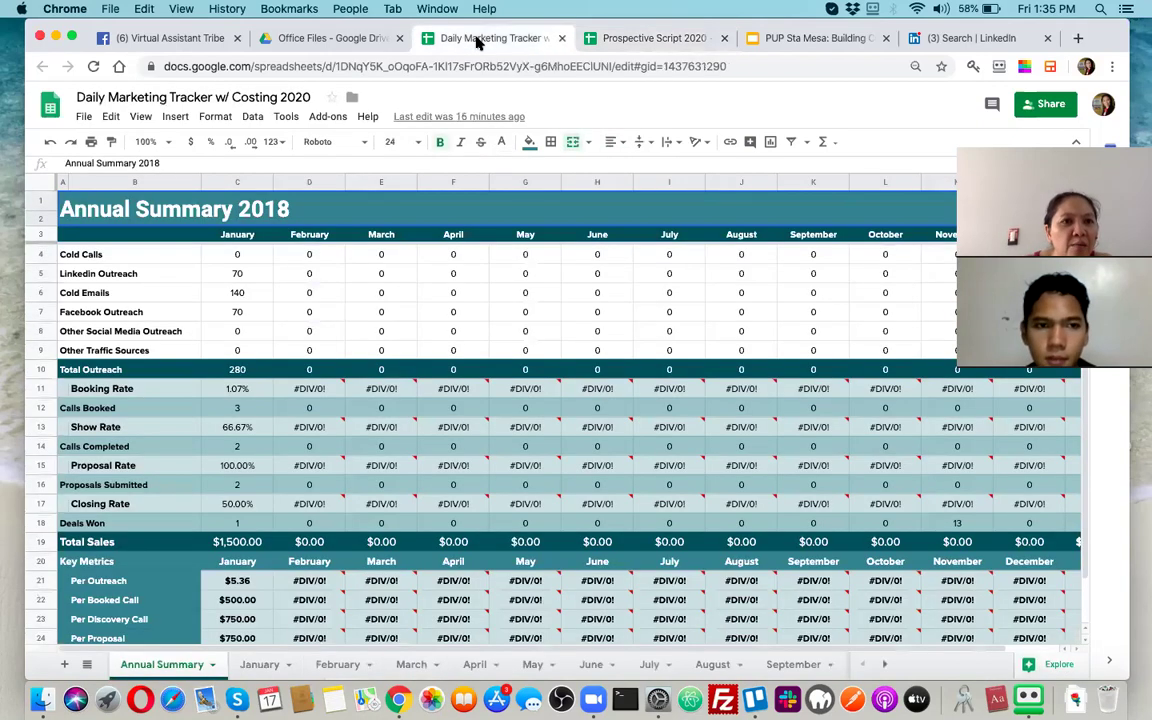
click(84, 116)
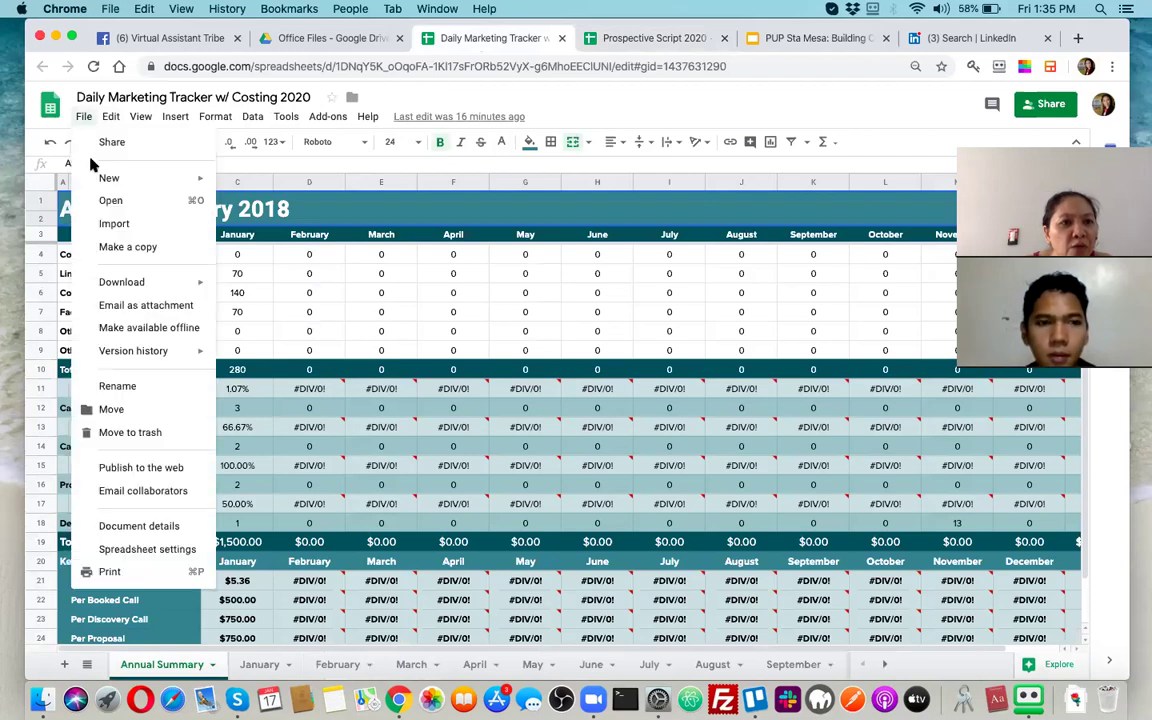
click(111, 407)
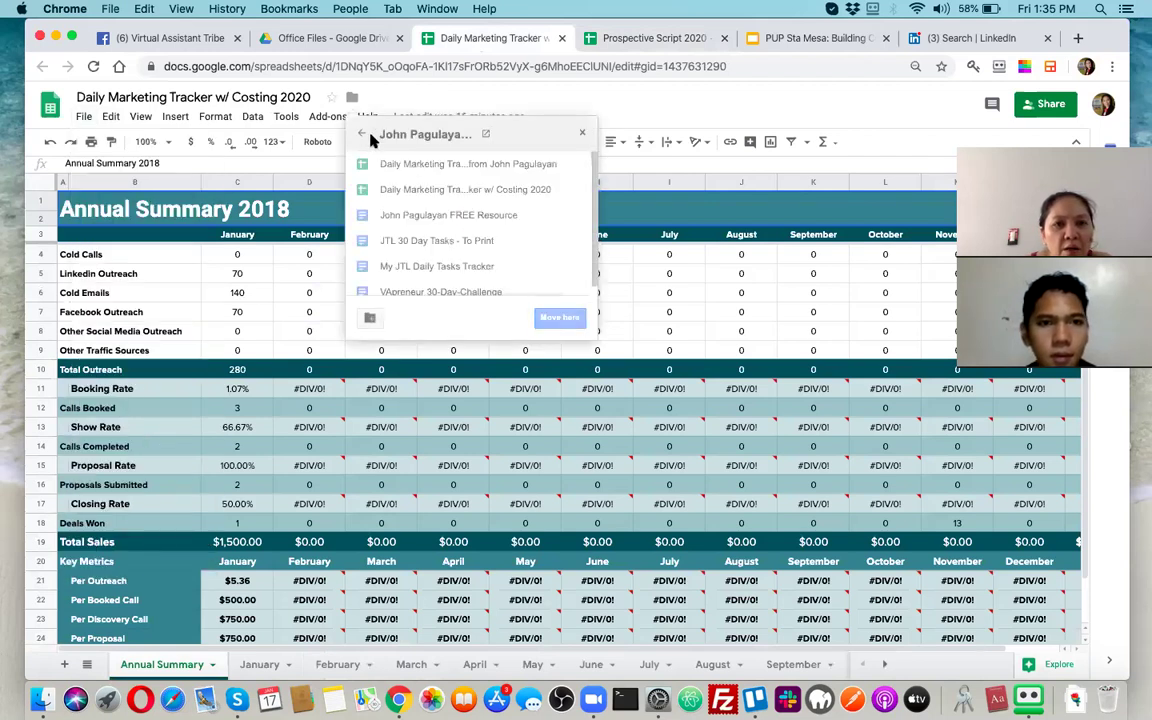
click(357, 136)
click(357, 136)
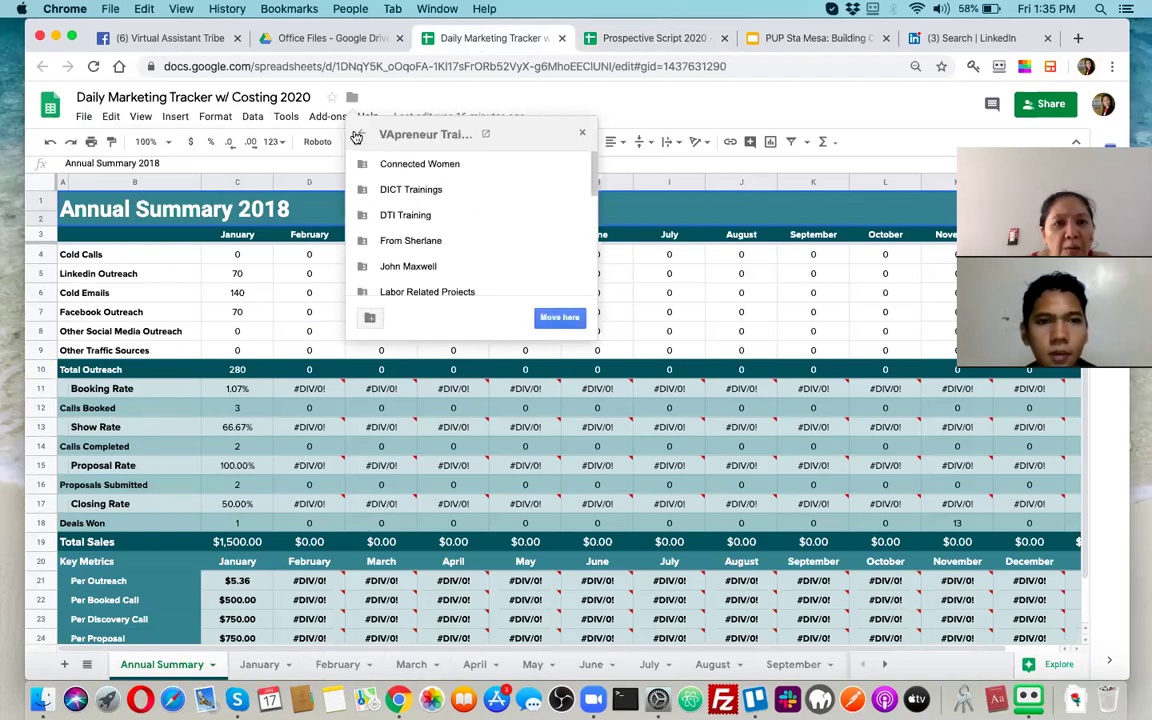
click(357, 136)
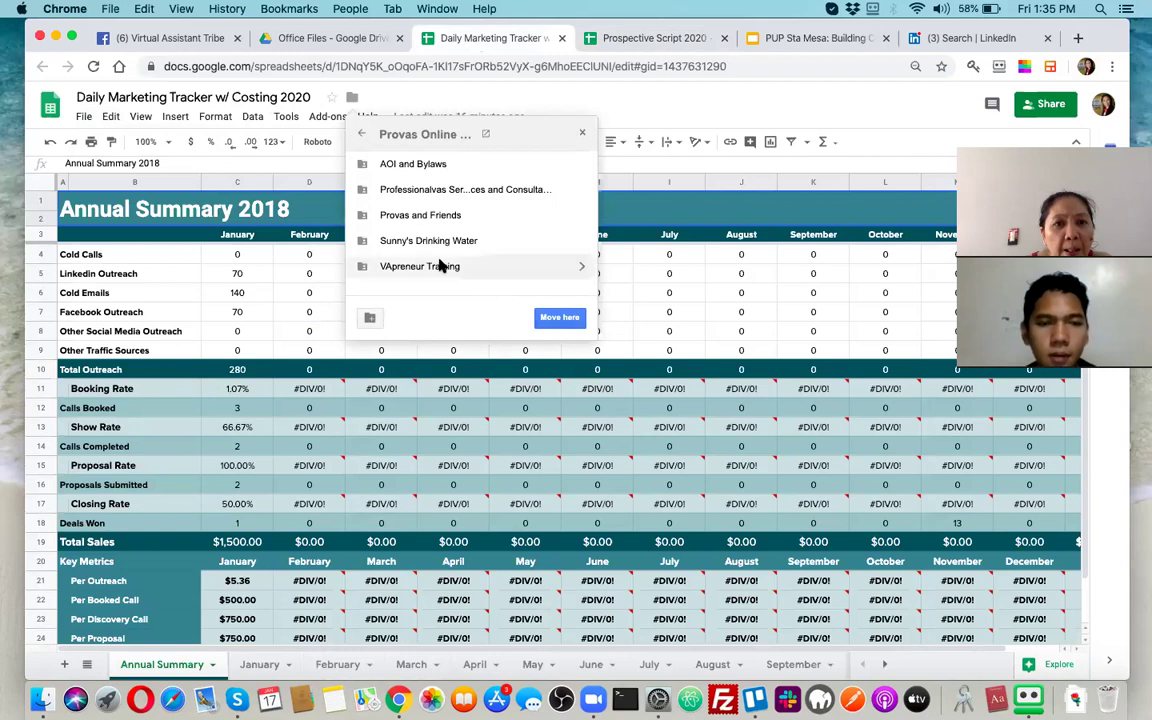
double_click(432, 215)
double_click(402, 165)
double_click(405, 166)
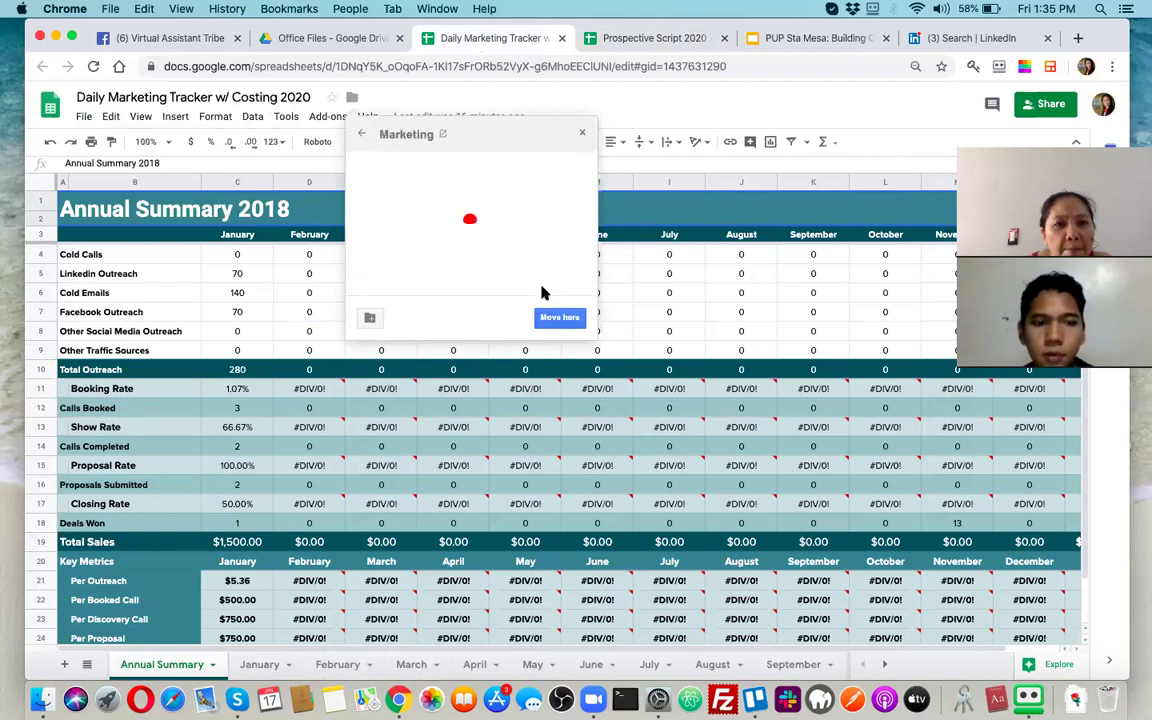
click(556, 317)
click(390, 318)
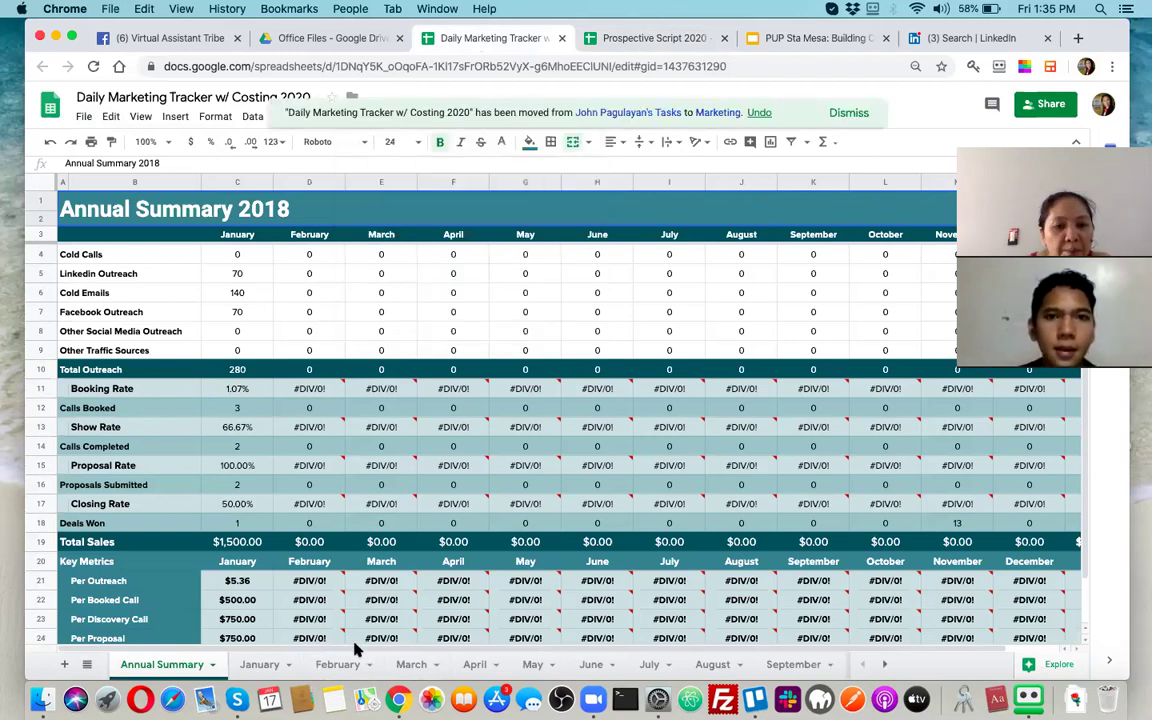
Step: Open the root of My Drive in Google Drive and switch to the Trello app
click(755, 700)
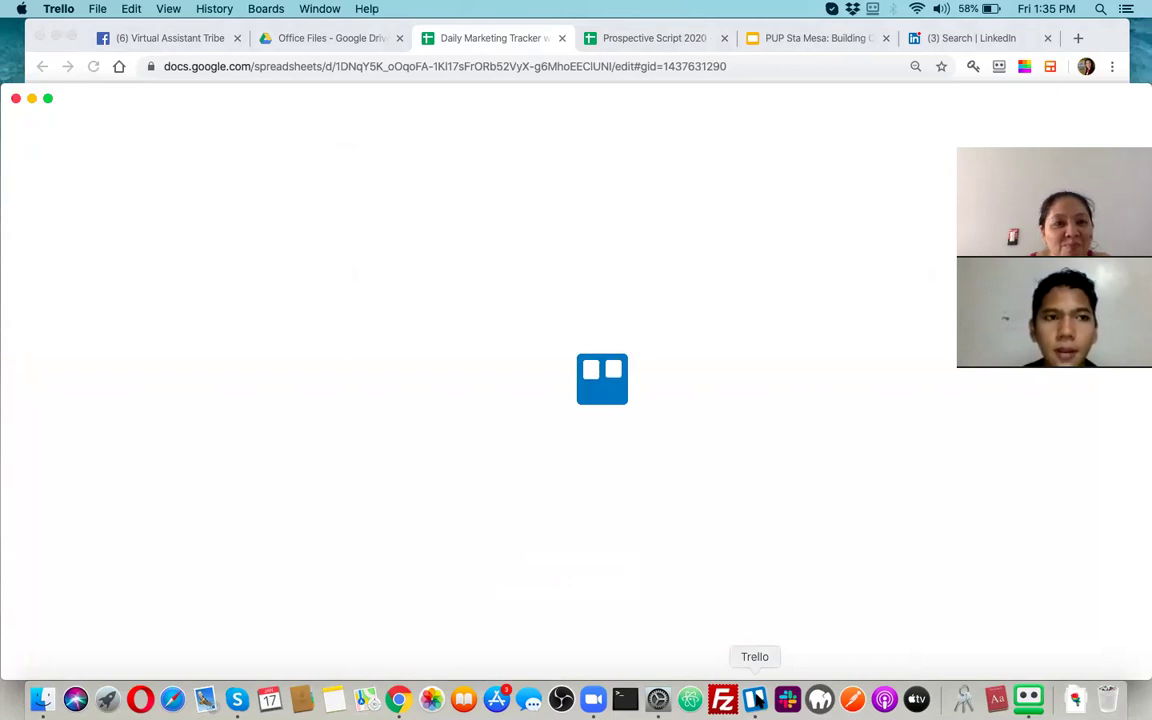
click(337, 37)
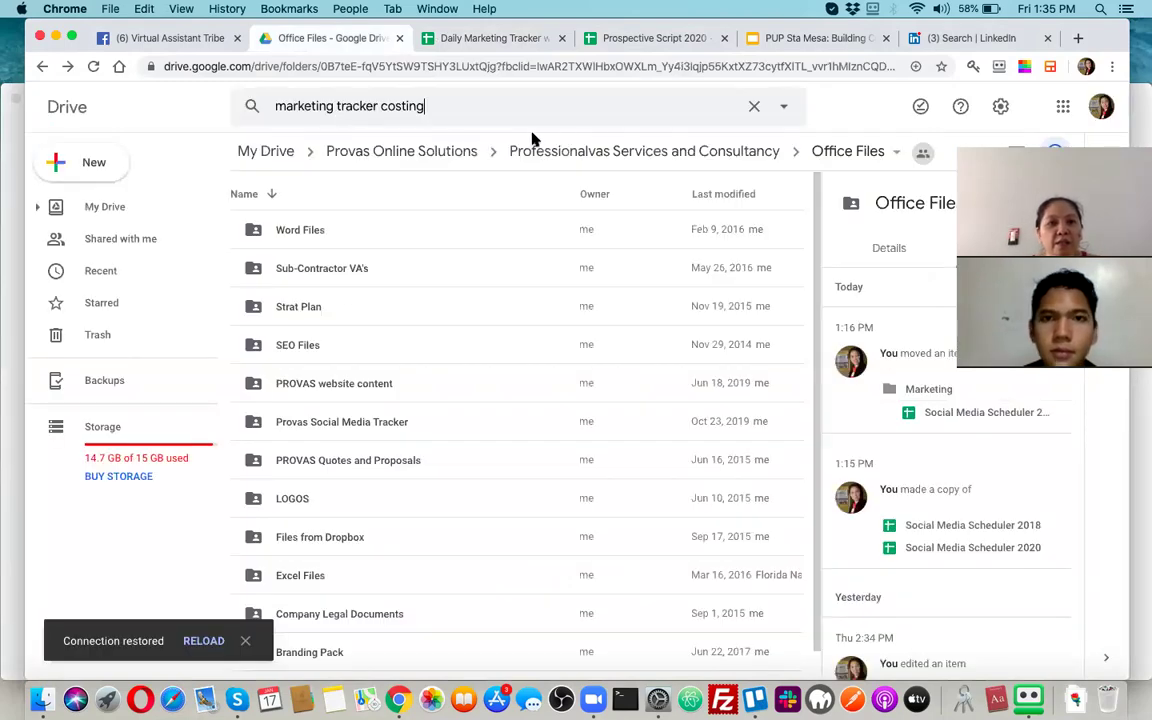
click(266, 151)
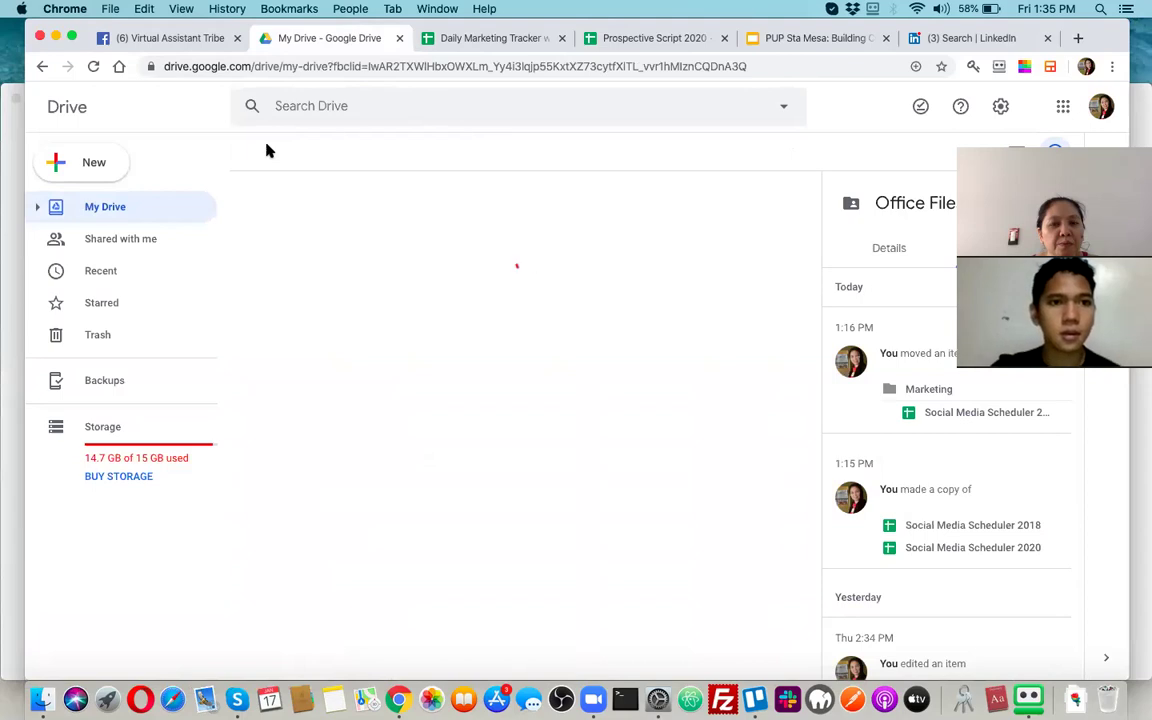
click(5, 358)
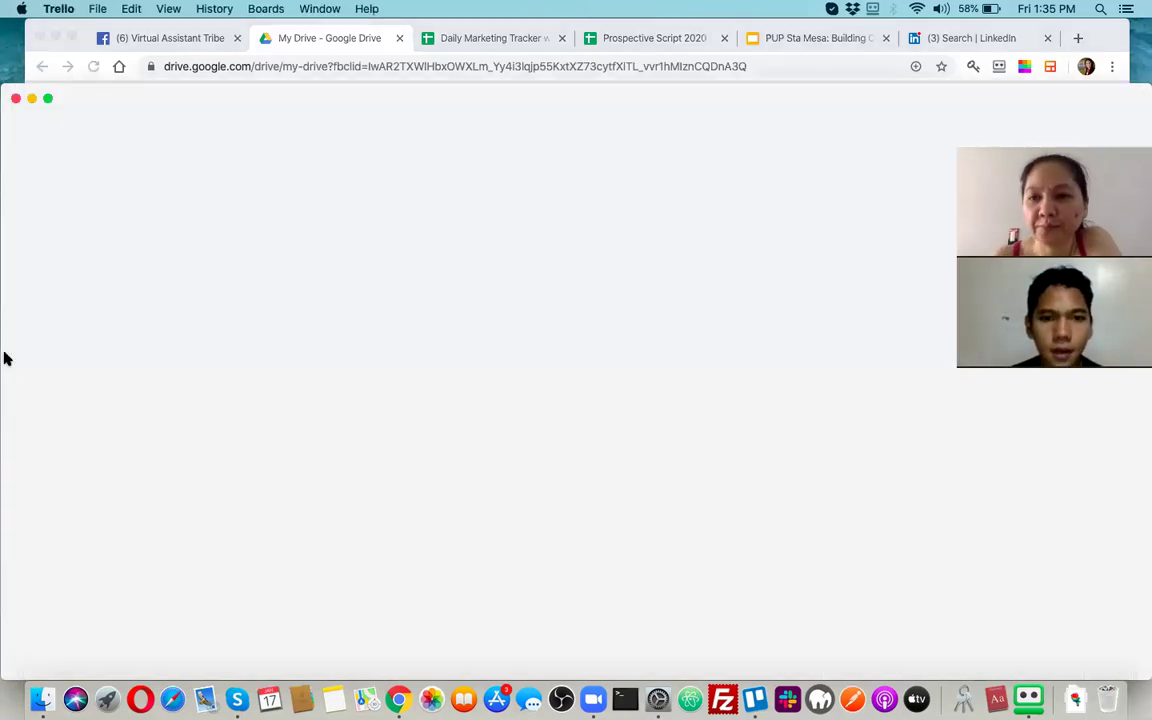
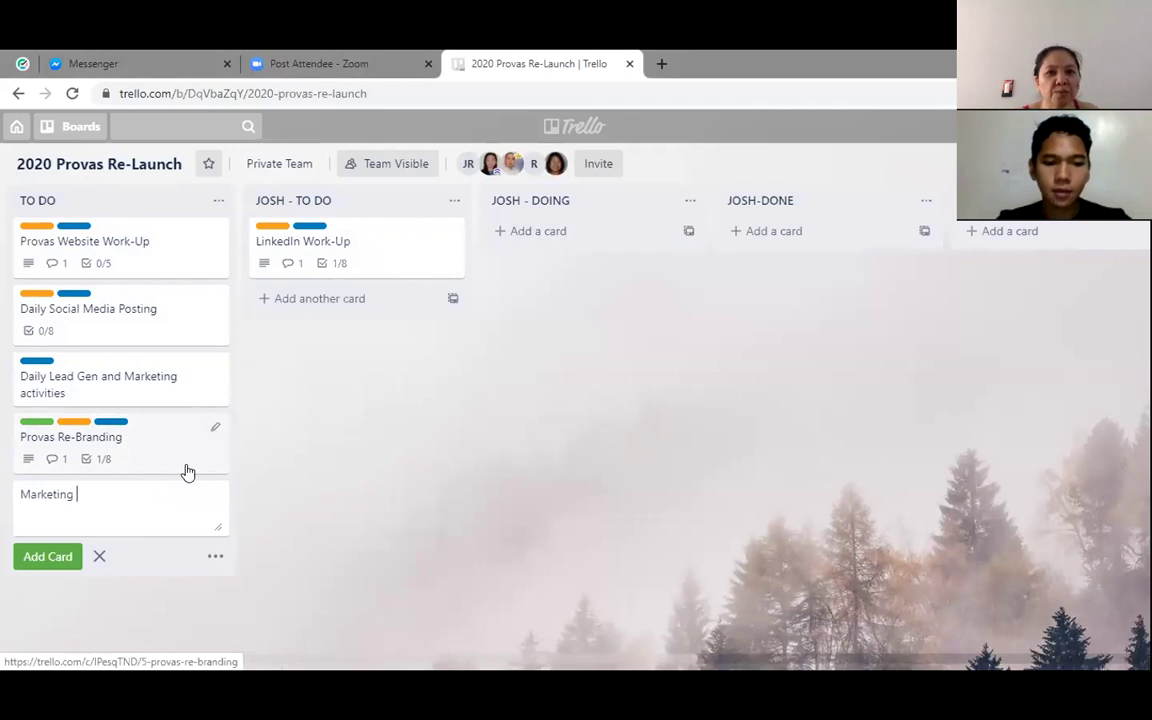
Step: Add a card titled "Marketing 2020" to the TO DO list of the 2020 Provas Re-Launch board
text(20)
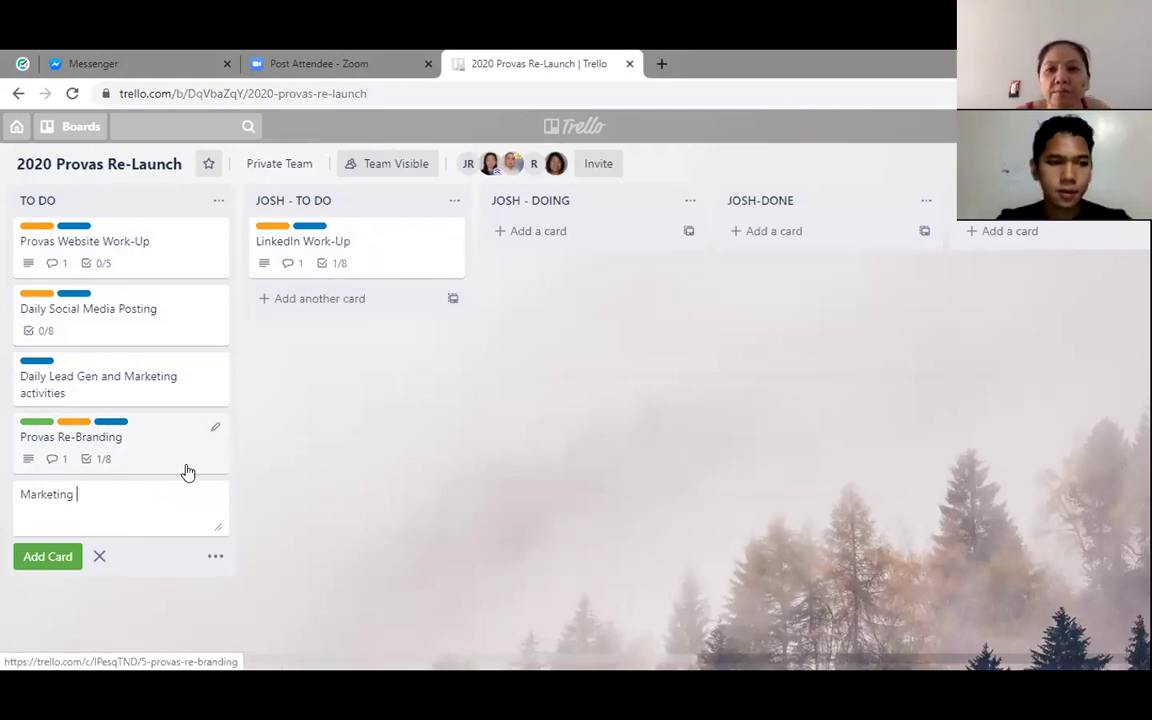
text(20)
key(Return)
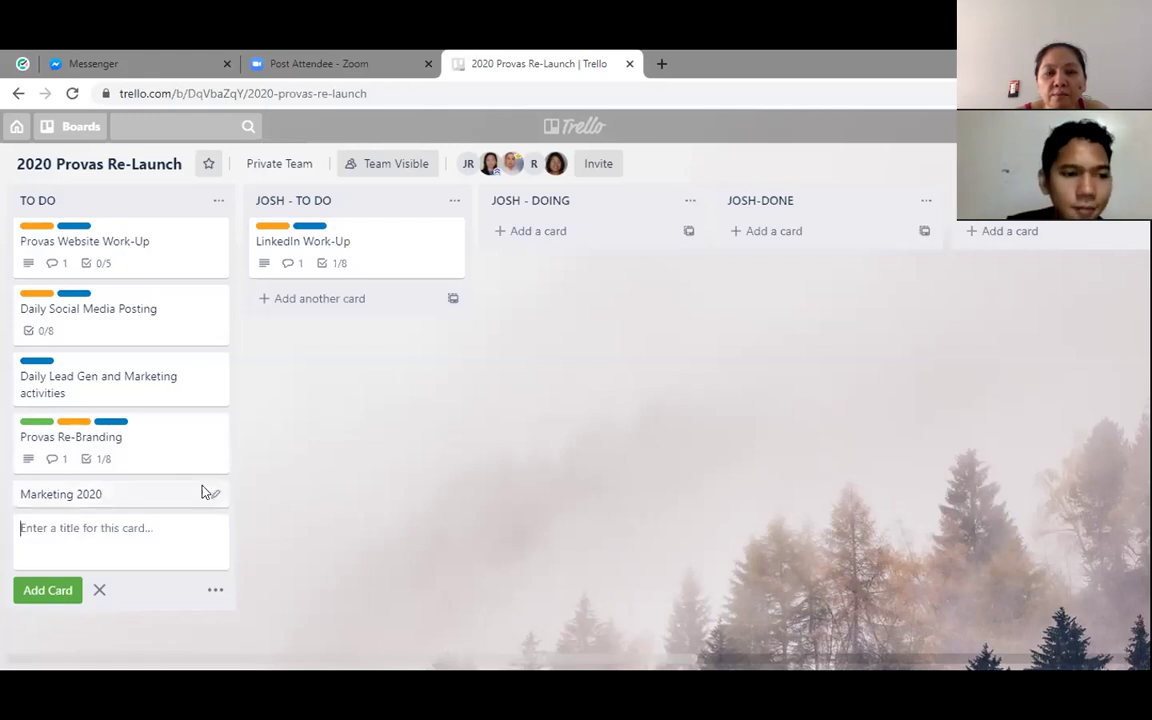
key(Escape)
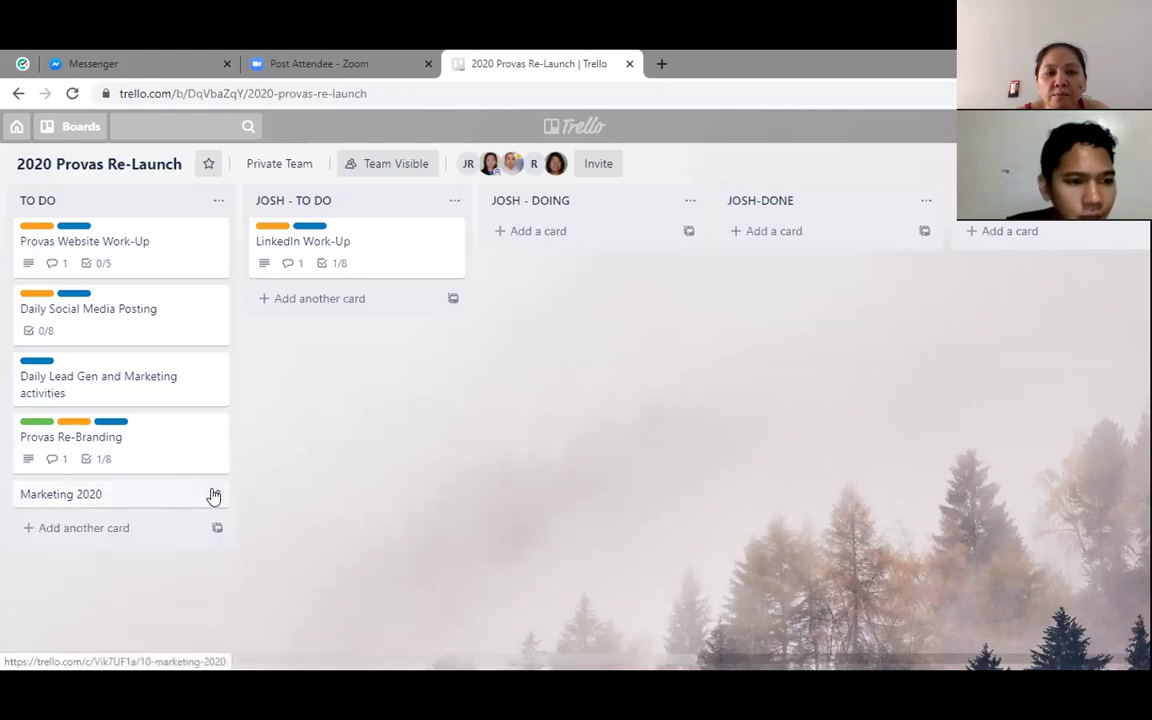
click(212, 495)
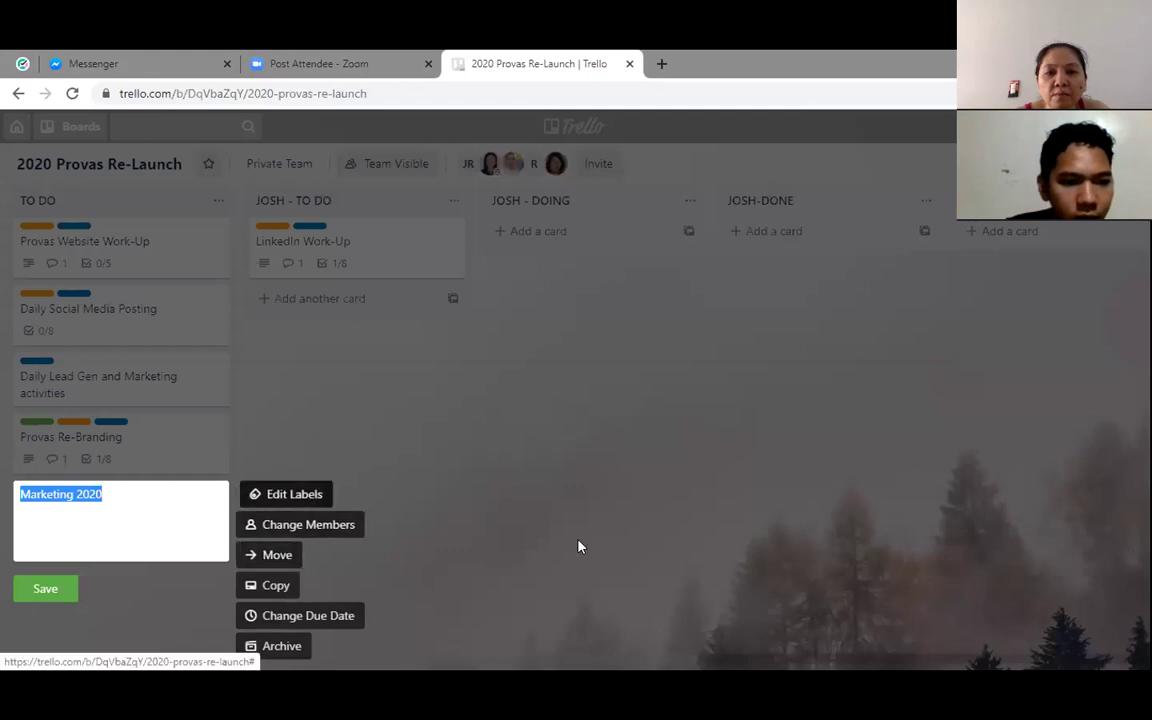
click(69, 590)
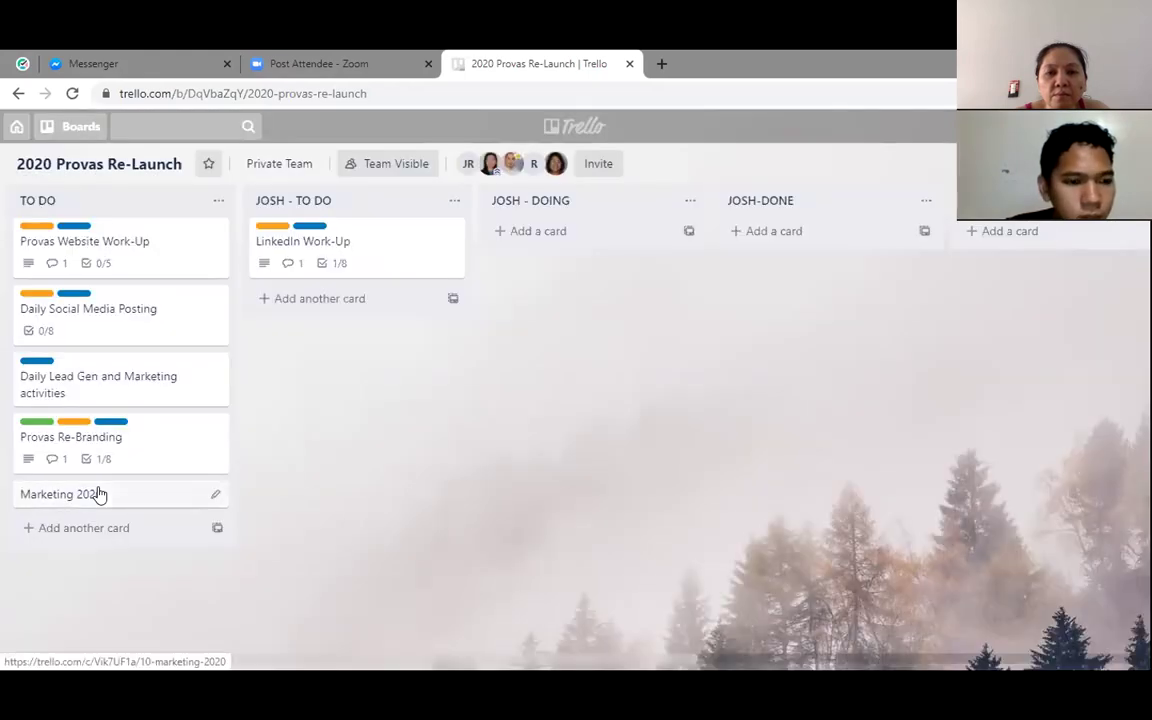
click(100, 494)
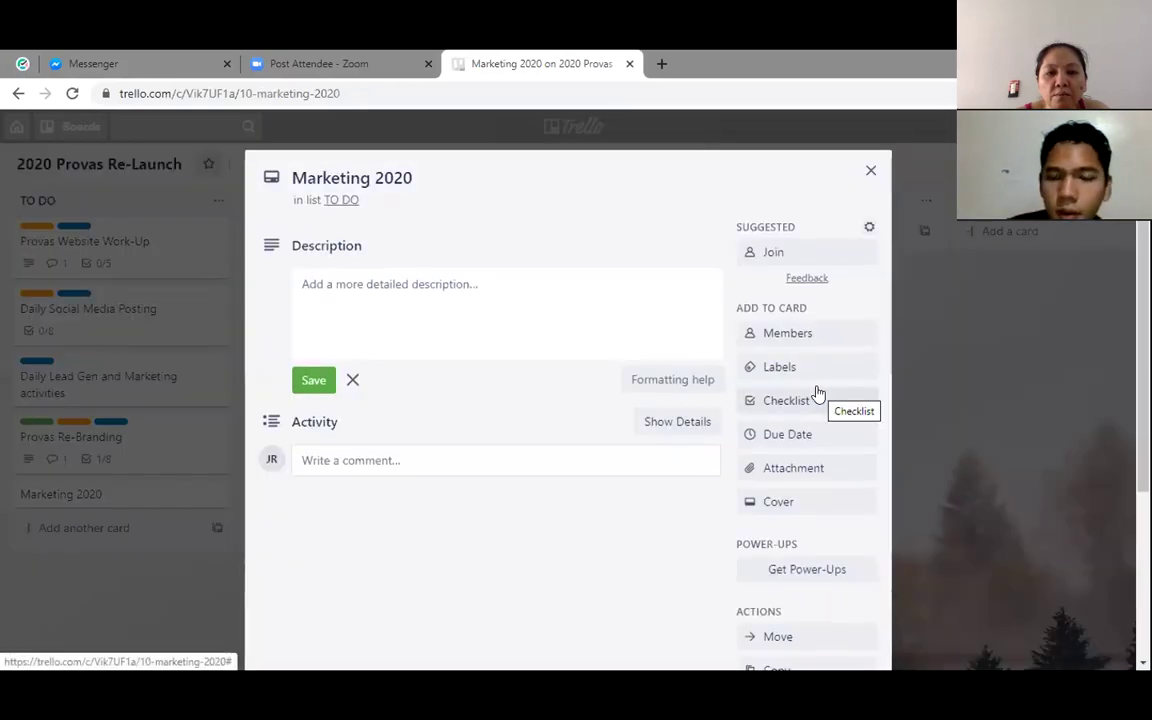
click(815, 399)
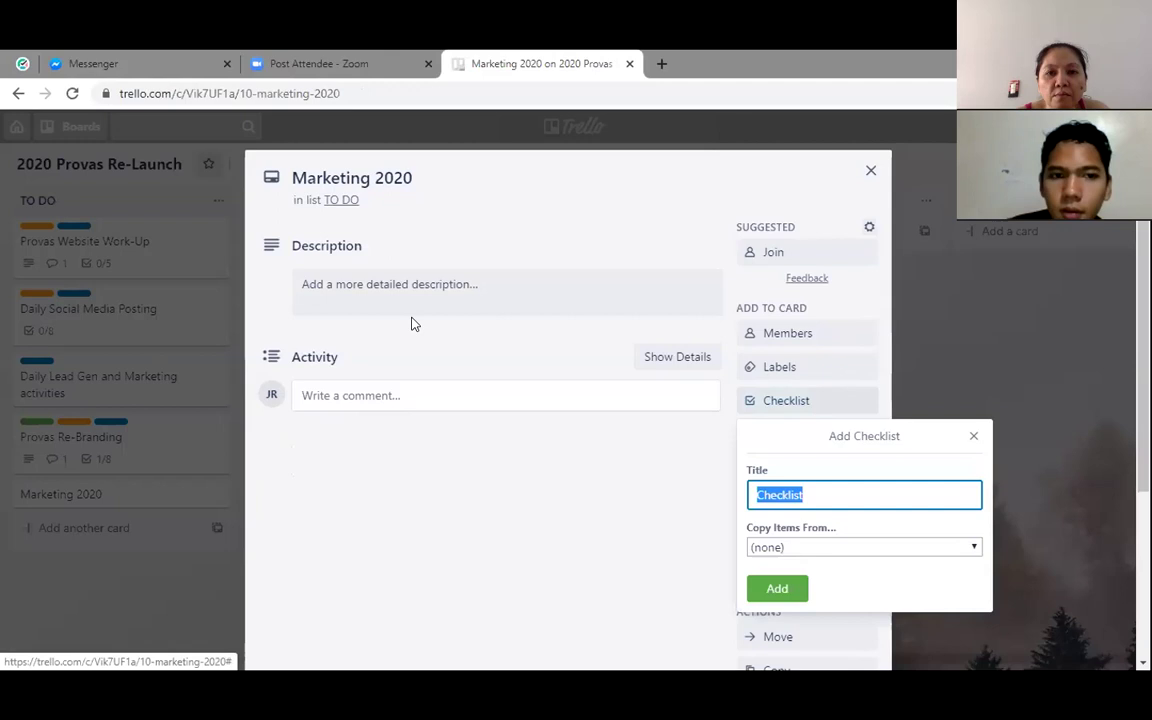
click(862, 491)
double_click(862, 492)
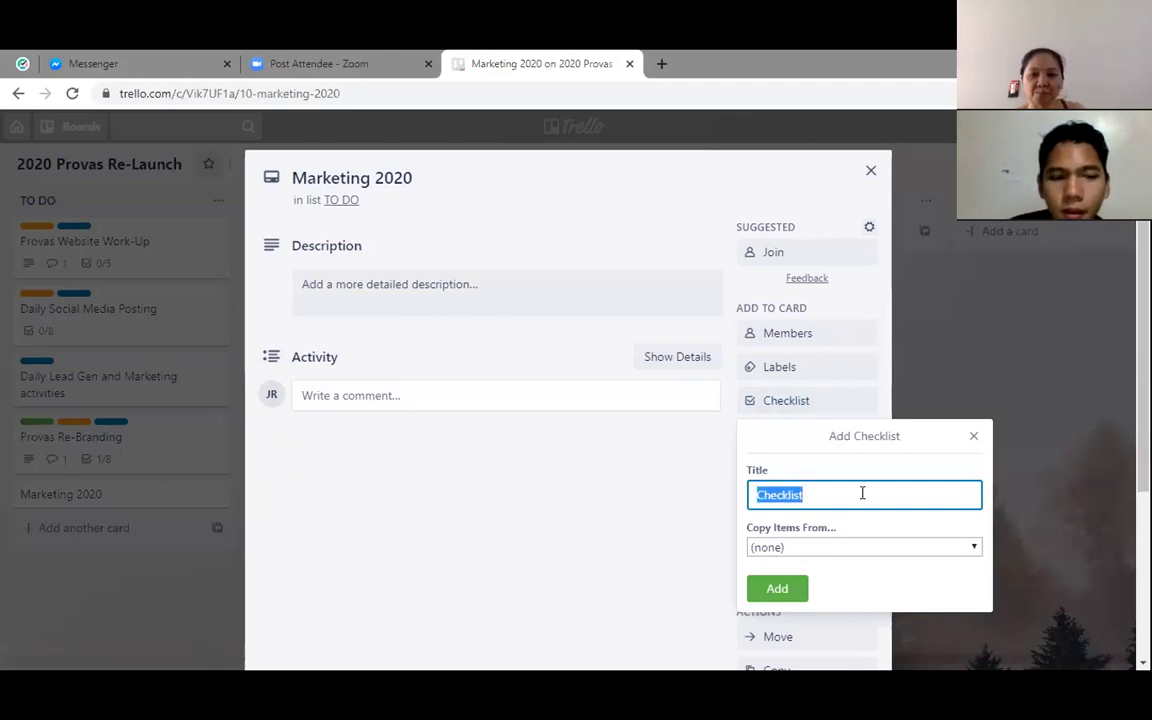
key(BackSpace)
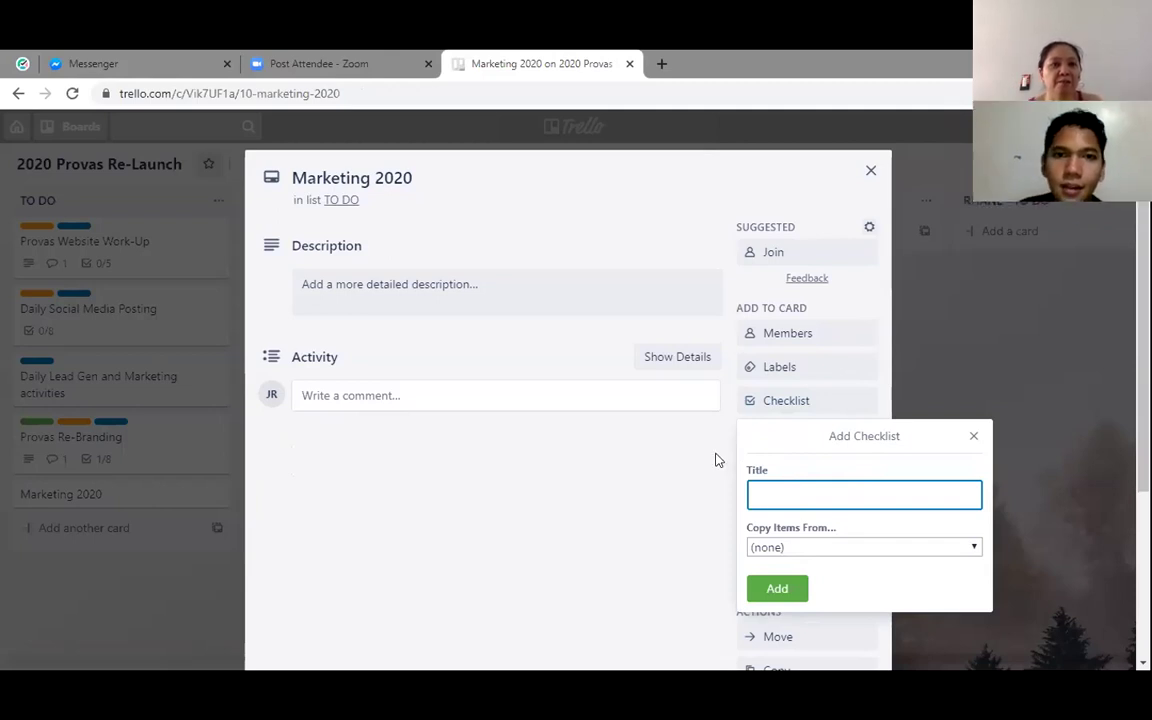
click(662, 379)
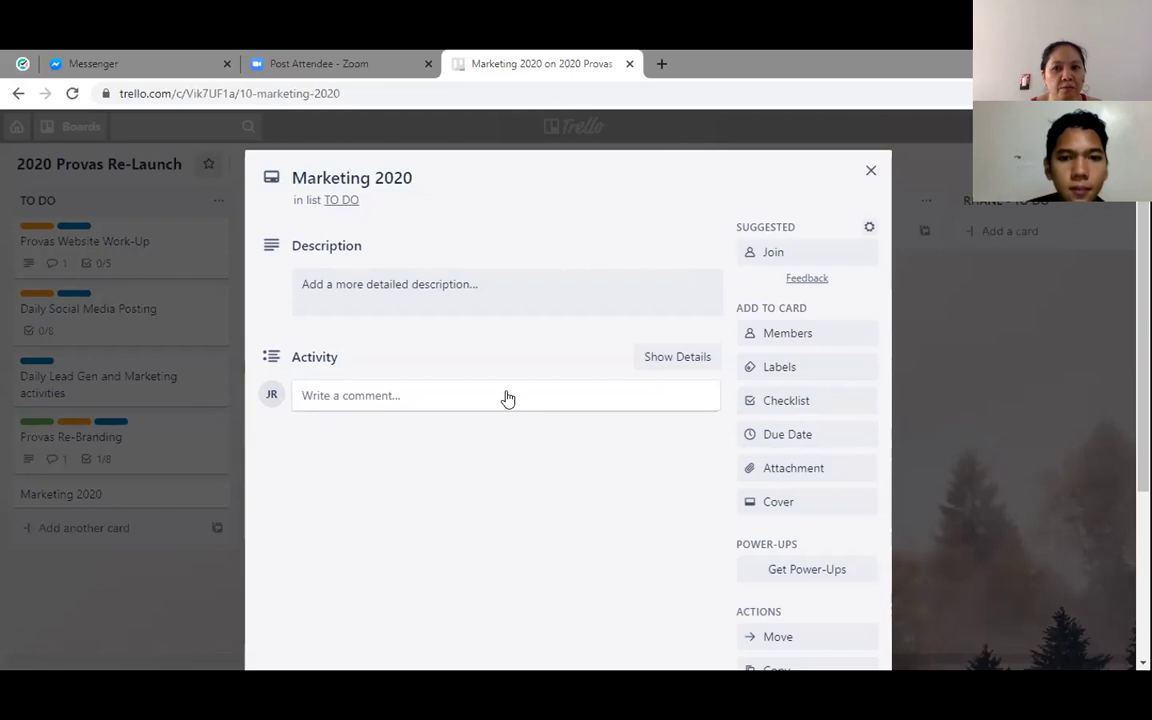
click(875, 170)
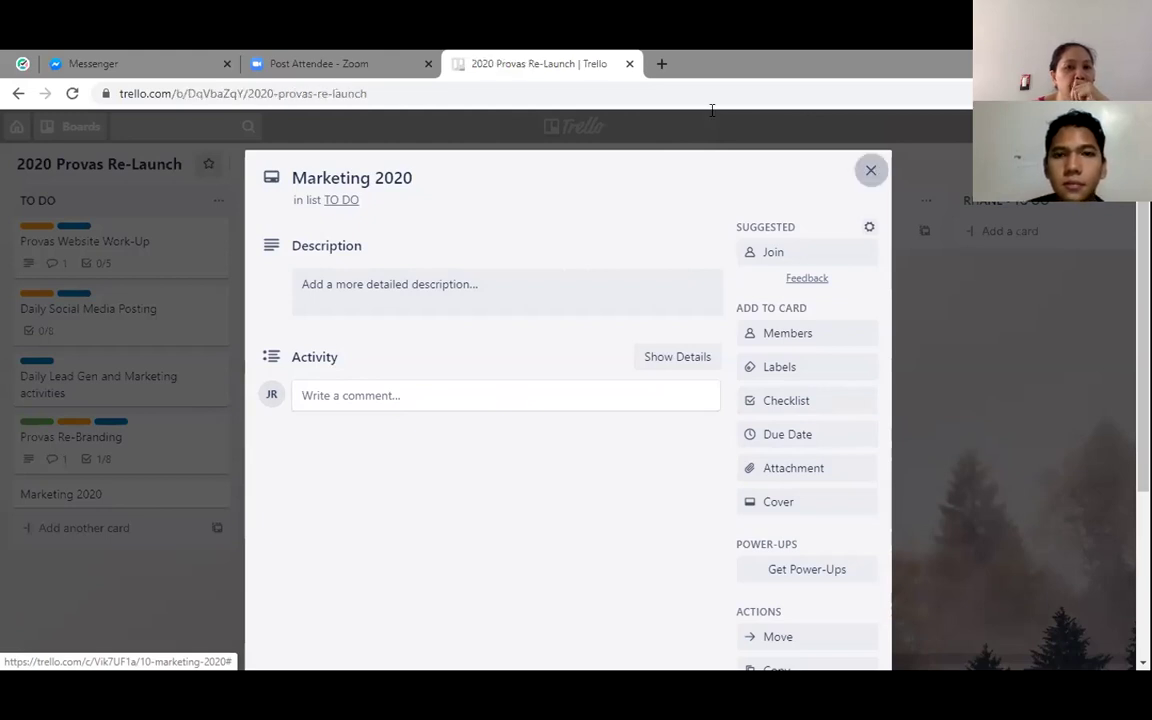
Step: Open Gmail at gmail.com in a new browser tab and look through the inbox categories, including Updates
click(662, 64)
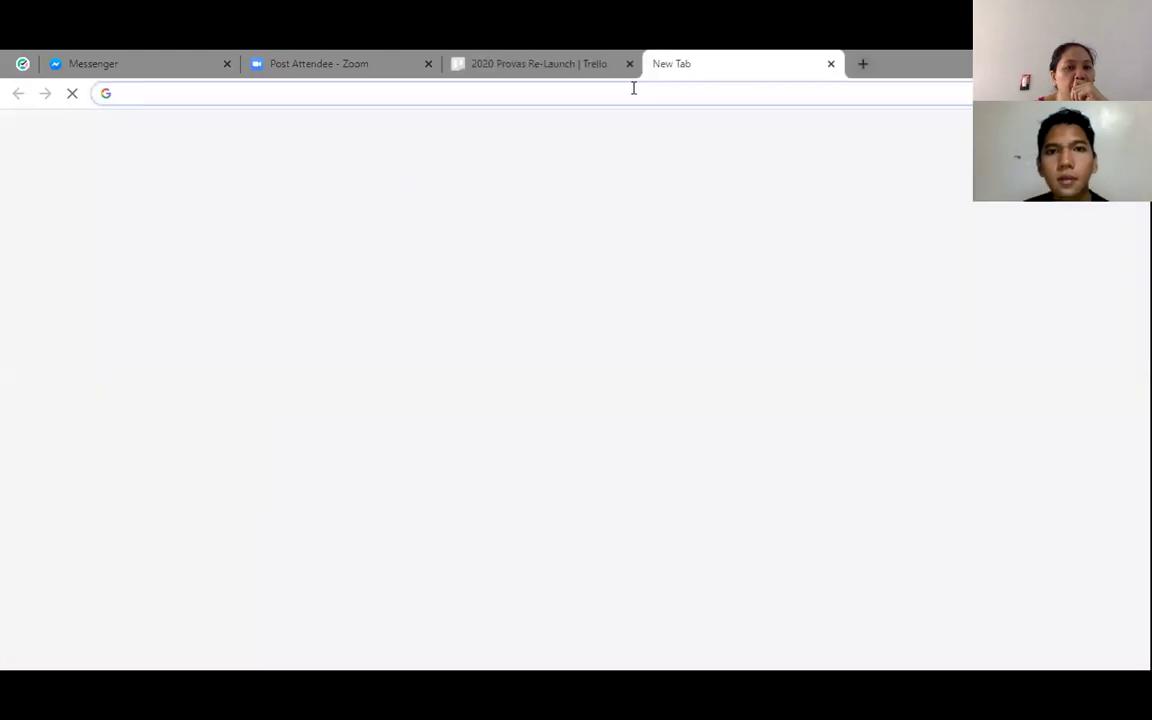
text(gmail.)
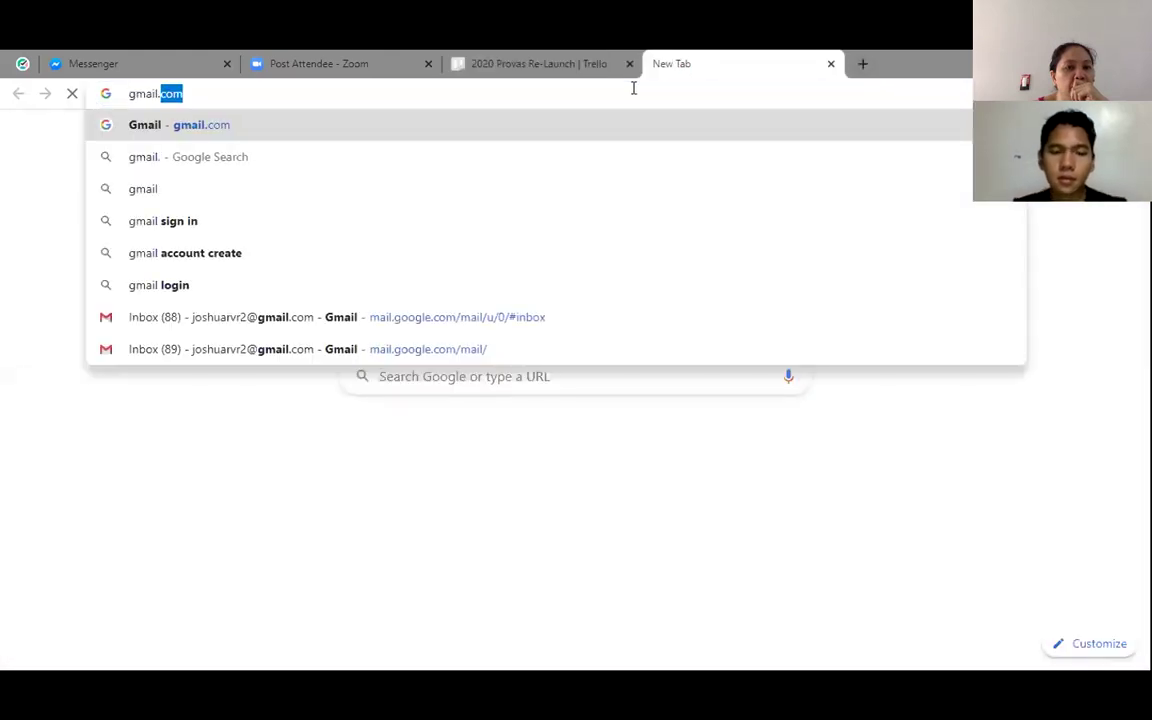
key(Return)
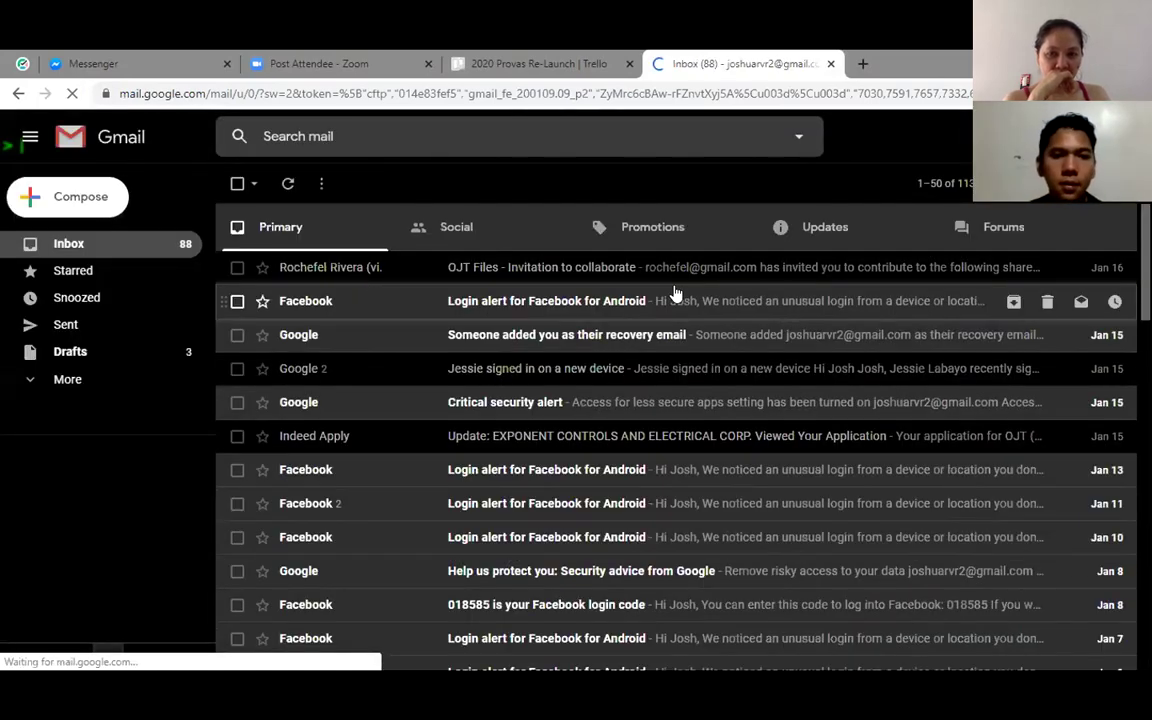
click(787, 230)
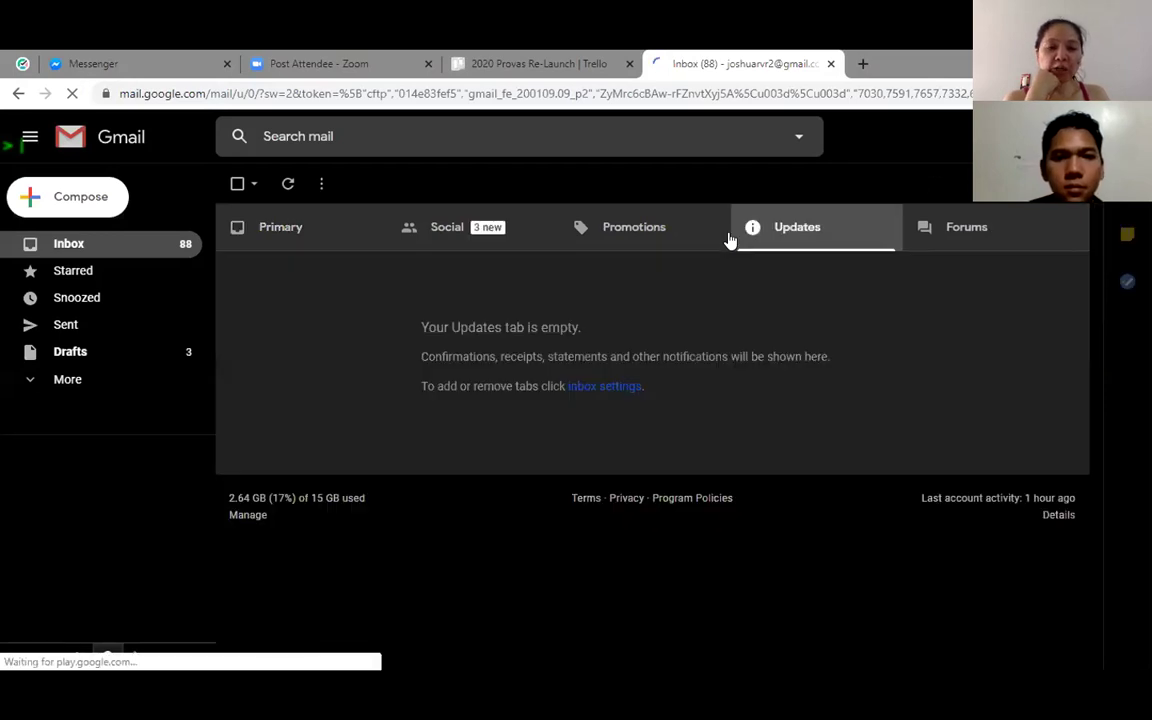
click(656, 233)
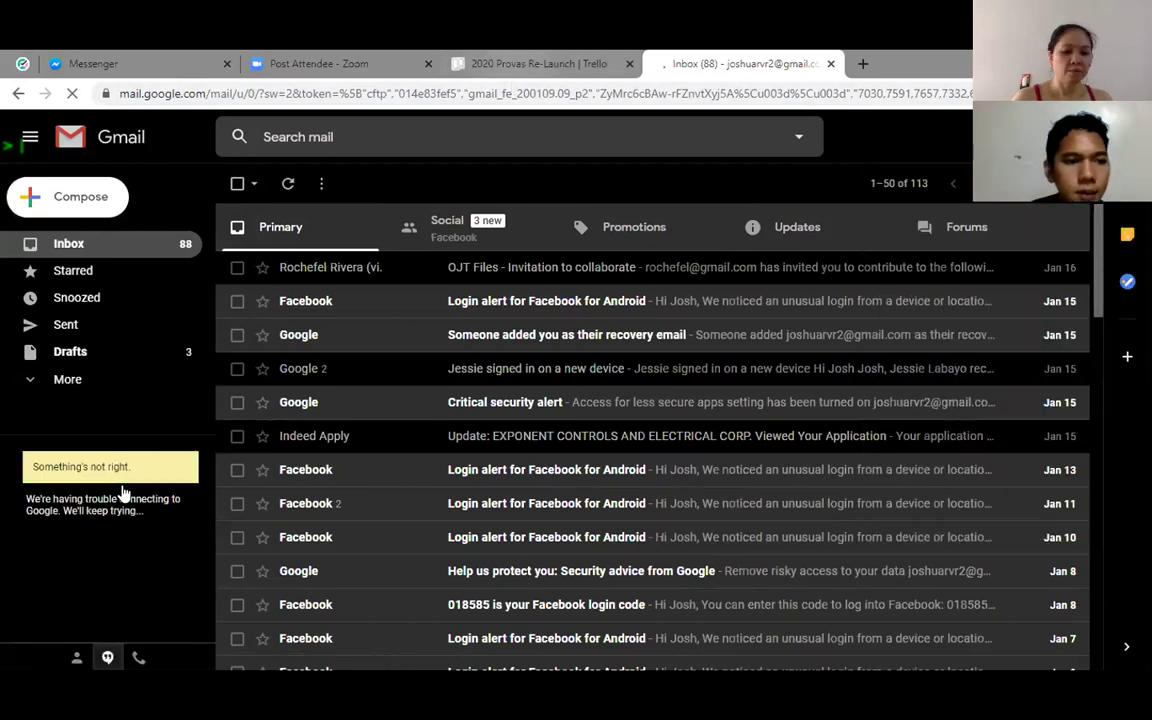
key(ctrl+shift+Tab)
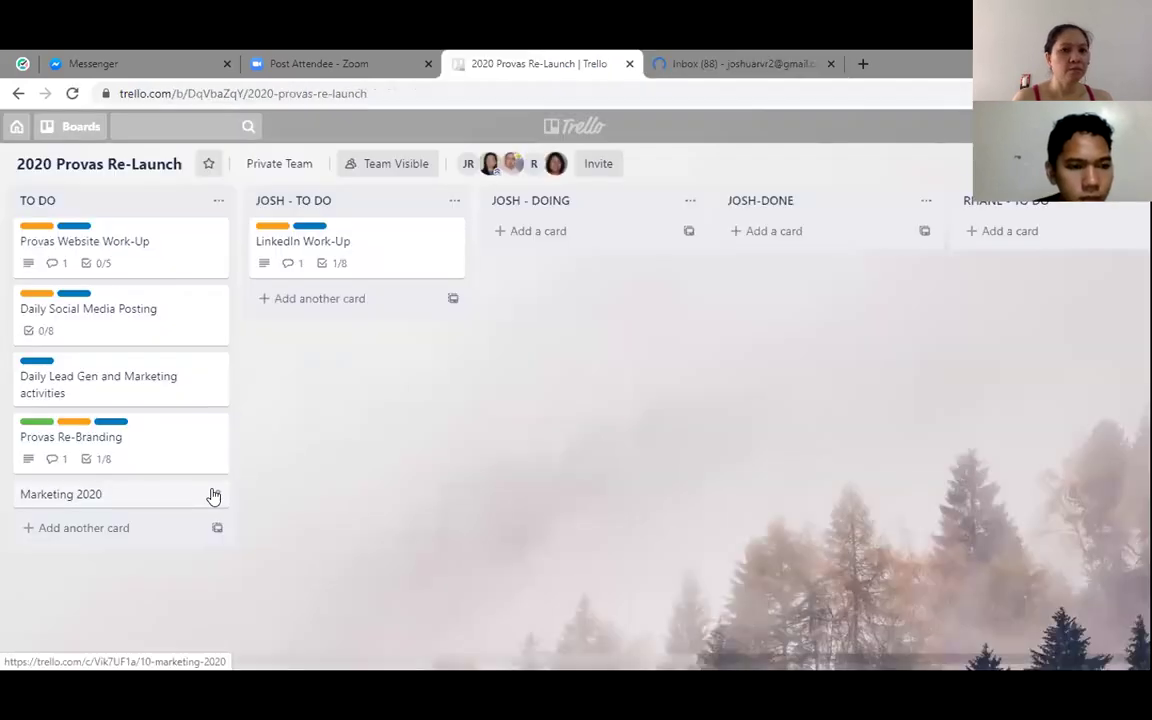
mouse_move(213, 497)
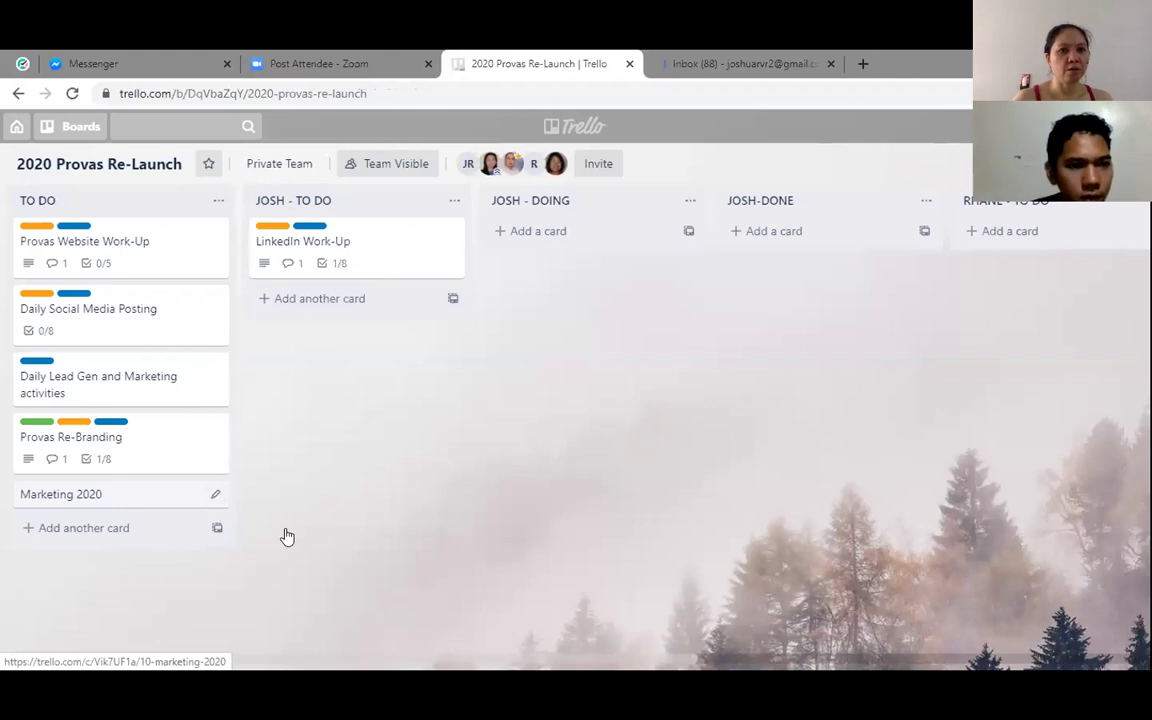
click(215, 494)
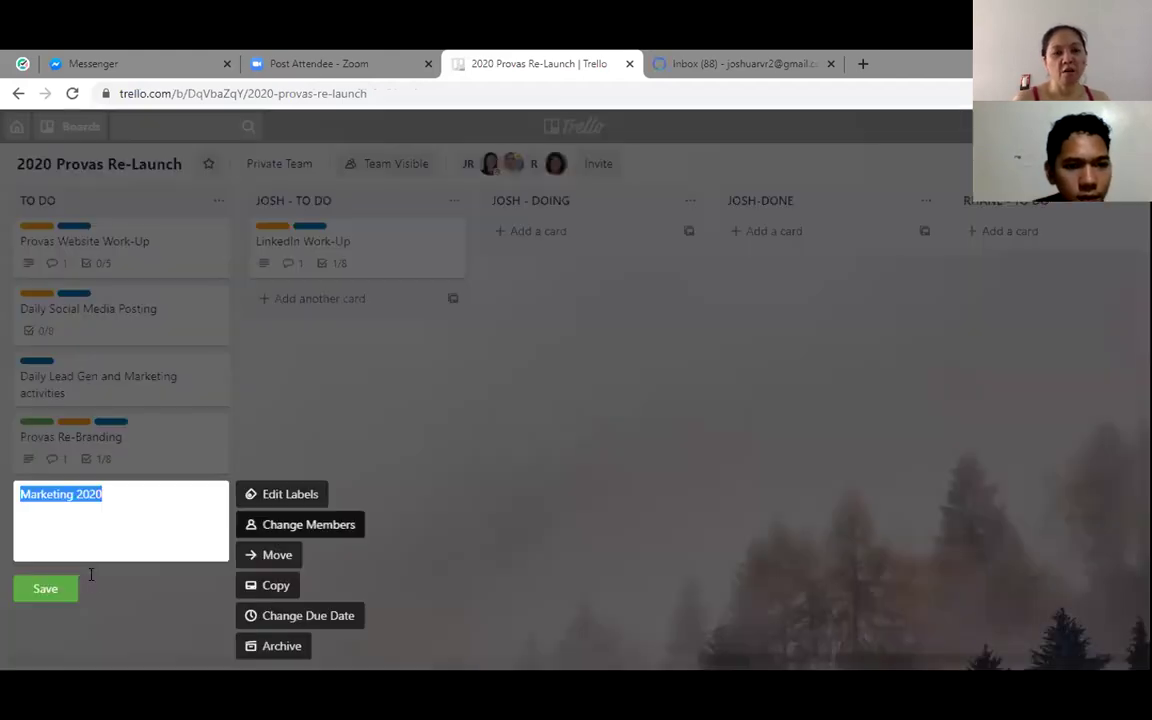
click(103, 538)
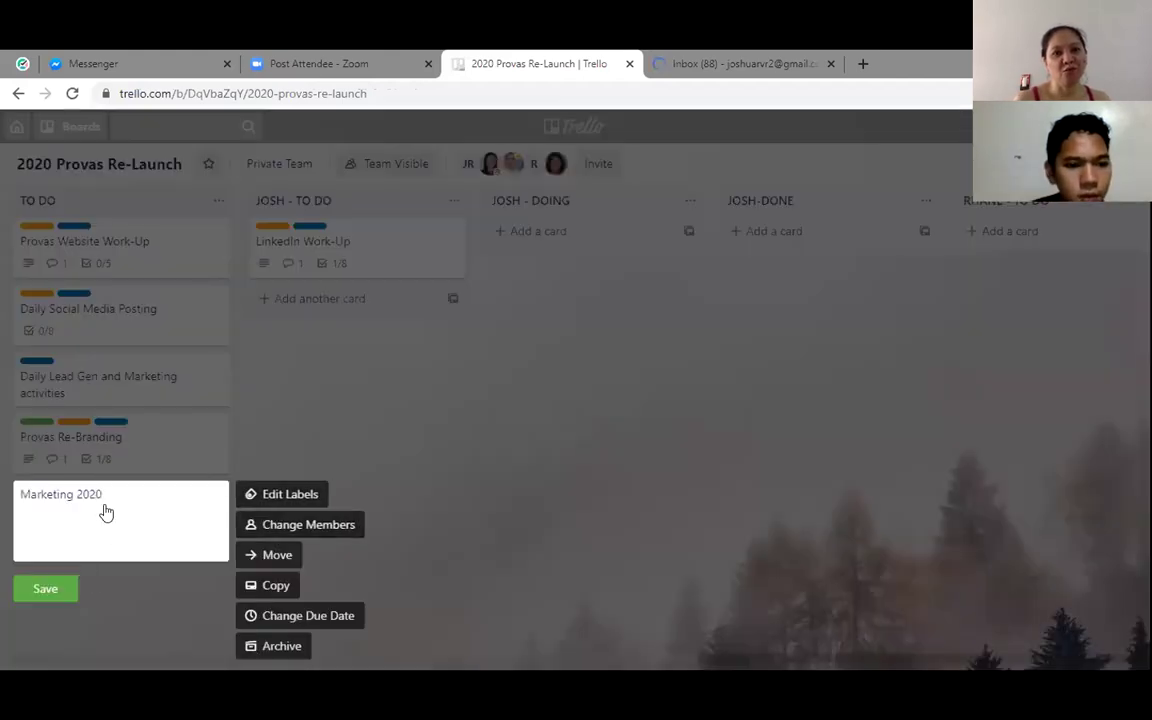
click(764, 327)
key(Return)
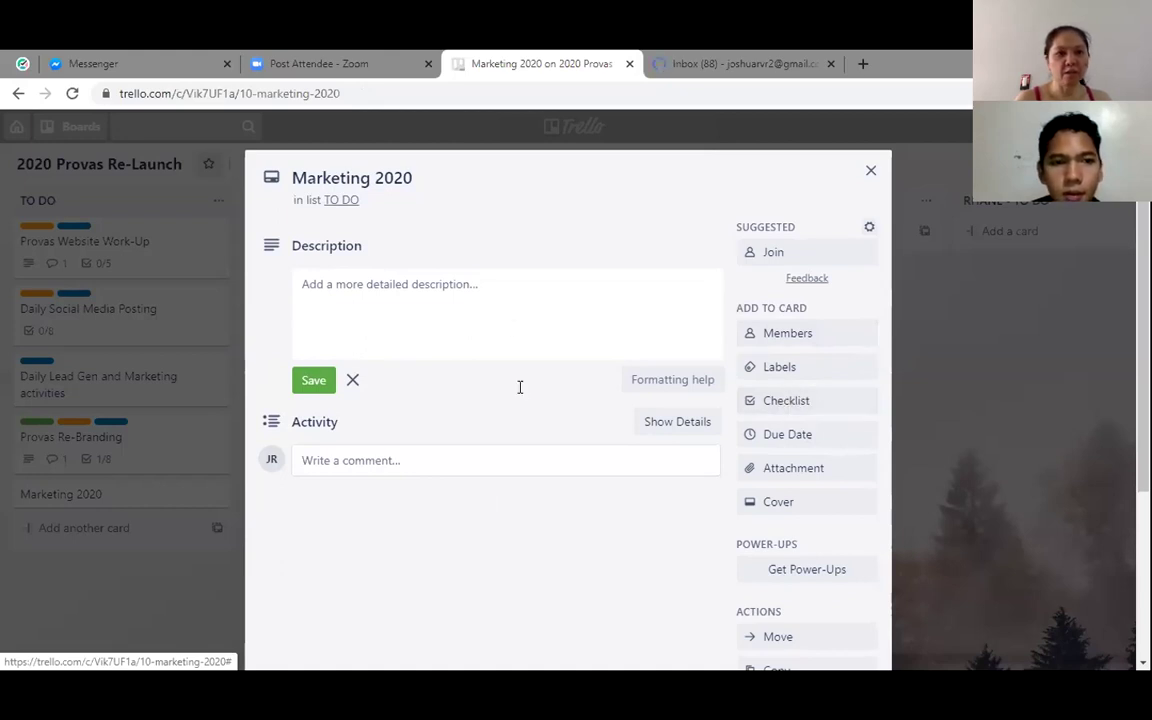
click(206, 563)
Step: Review the Provas Re-Branding card's description, branding links and TO DO checklist, and return to the board
click(153, 443)
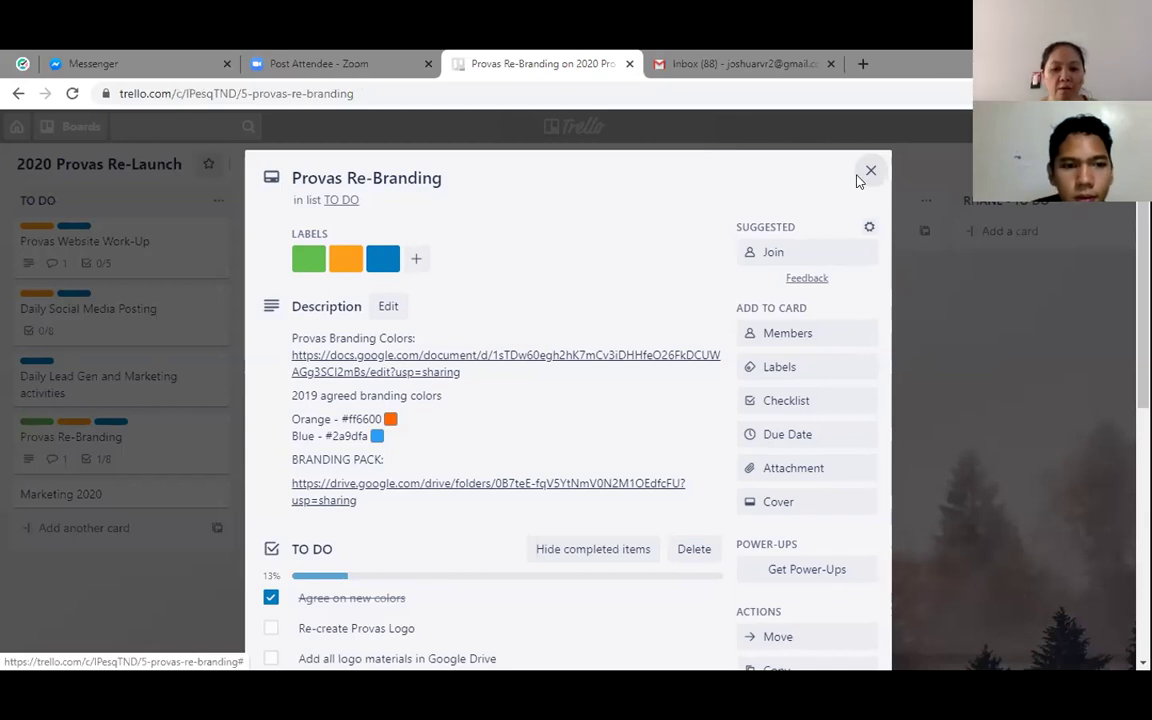
scroll(568, 400, down, 3)
scroll(568, 390, down, 1)
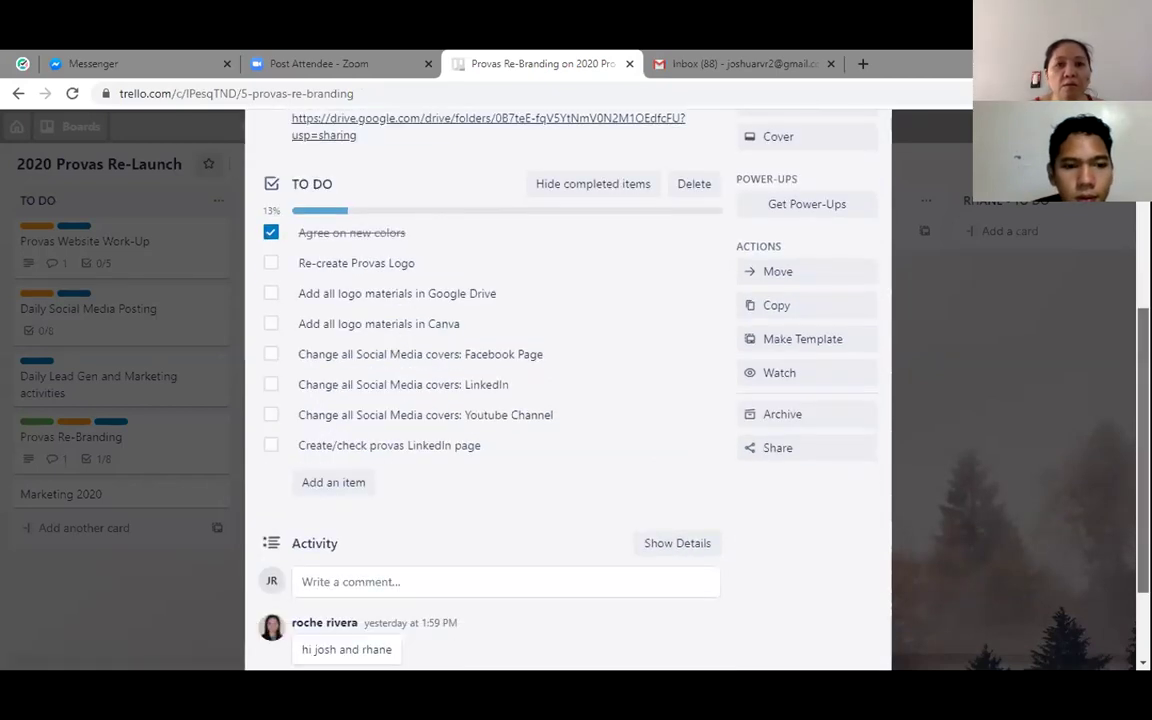
scroll(568, 390, up, 1)
scroll(568, 390, up, 1)
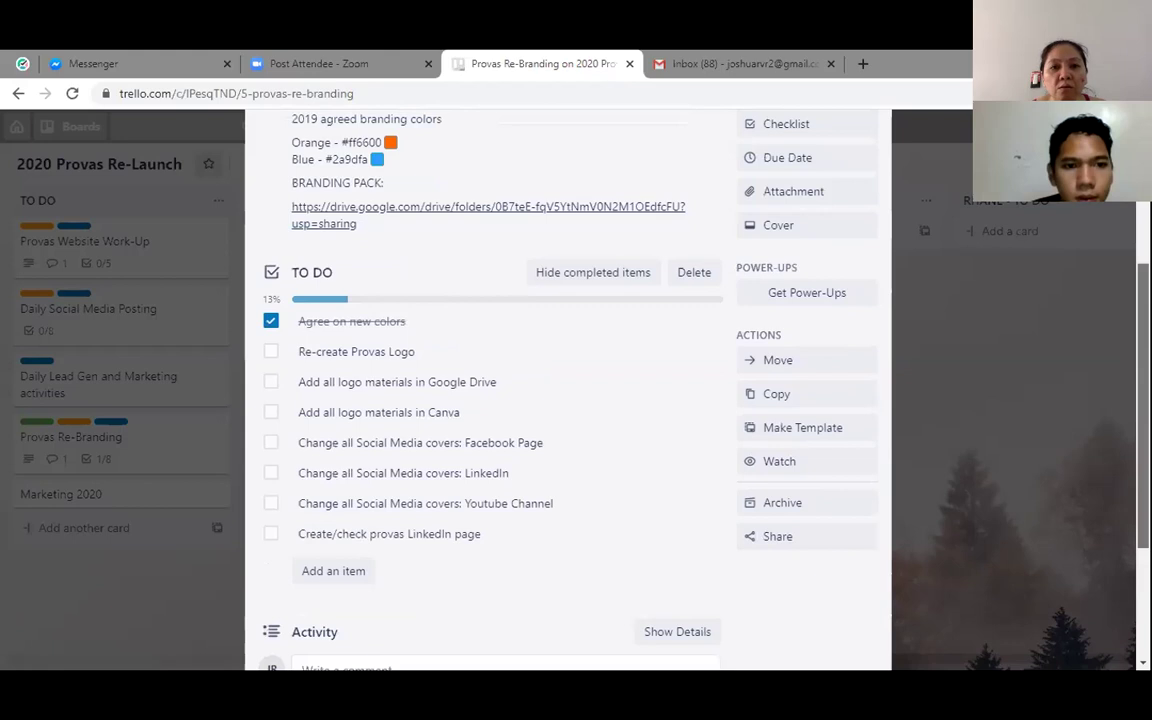
scroll(568, 390, up, 1)
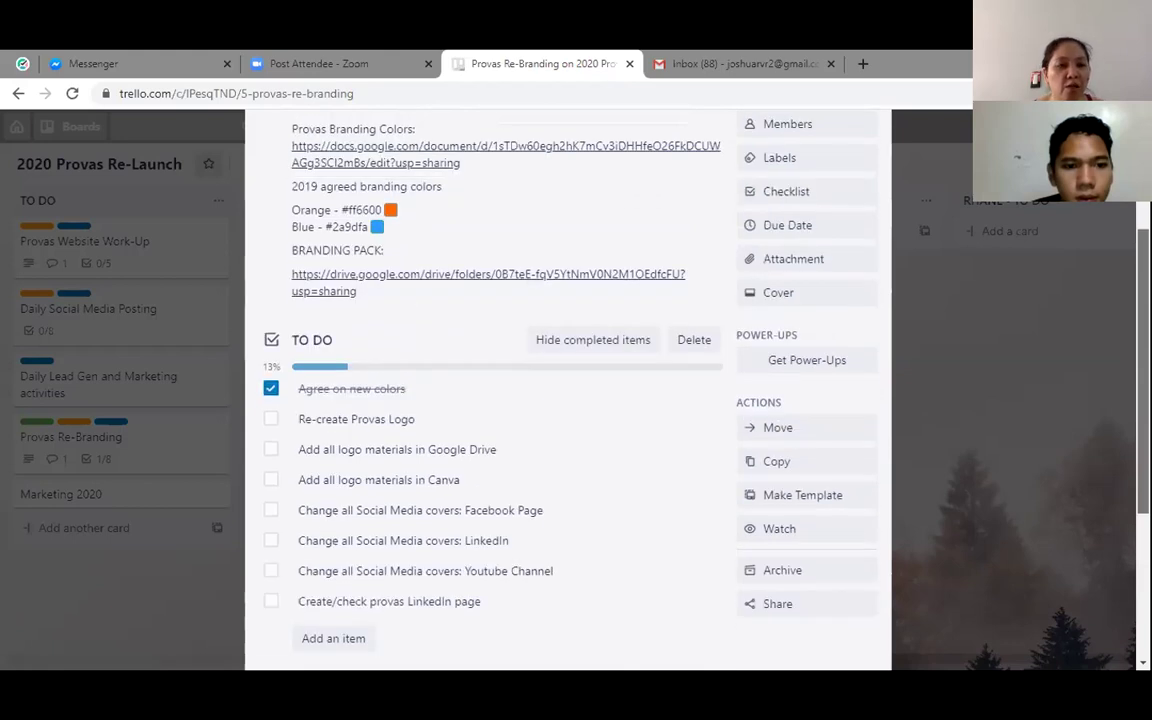
scroll(568, 390, down, 1)
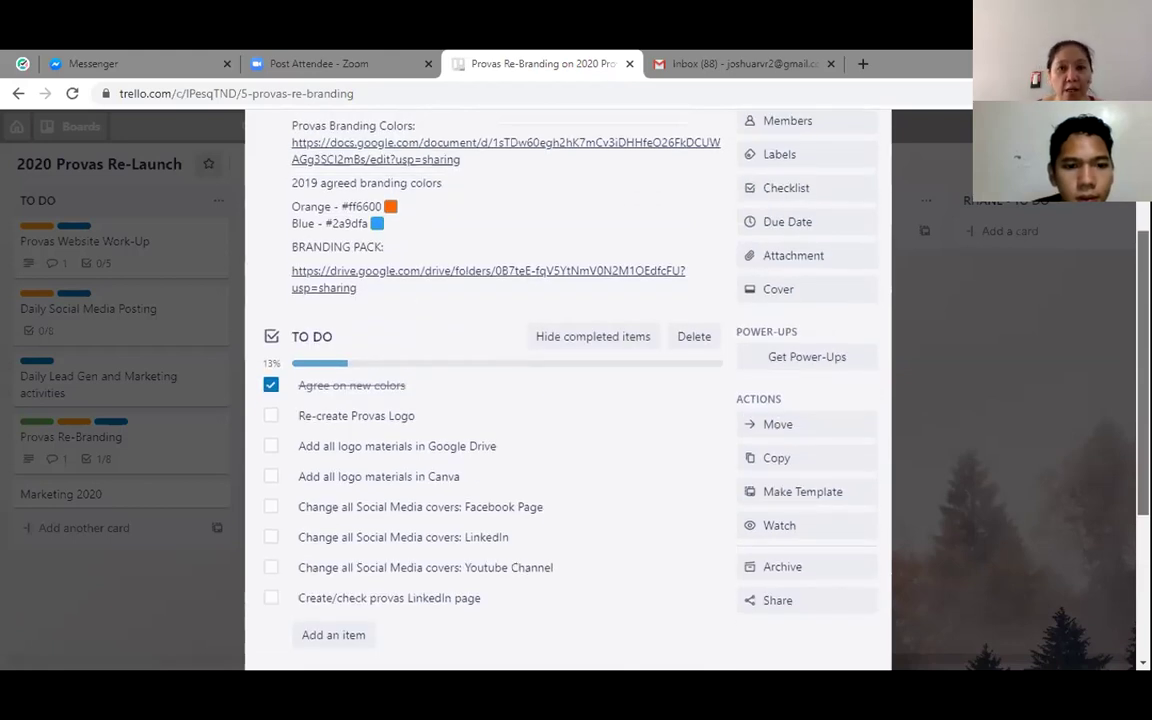
scroll(568, 390, down, 1)
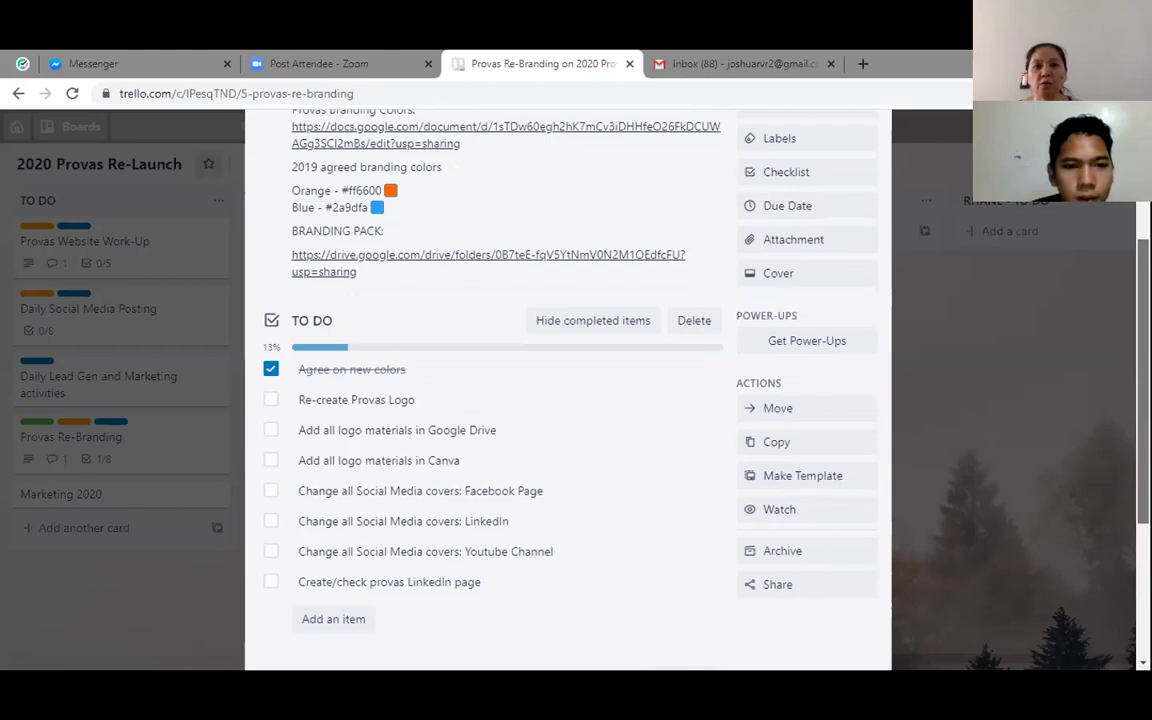
scroll(568, 390, down, 1)
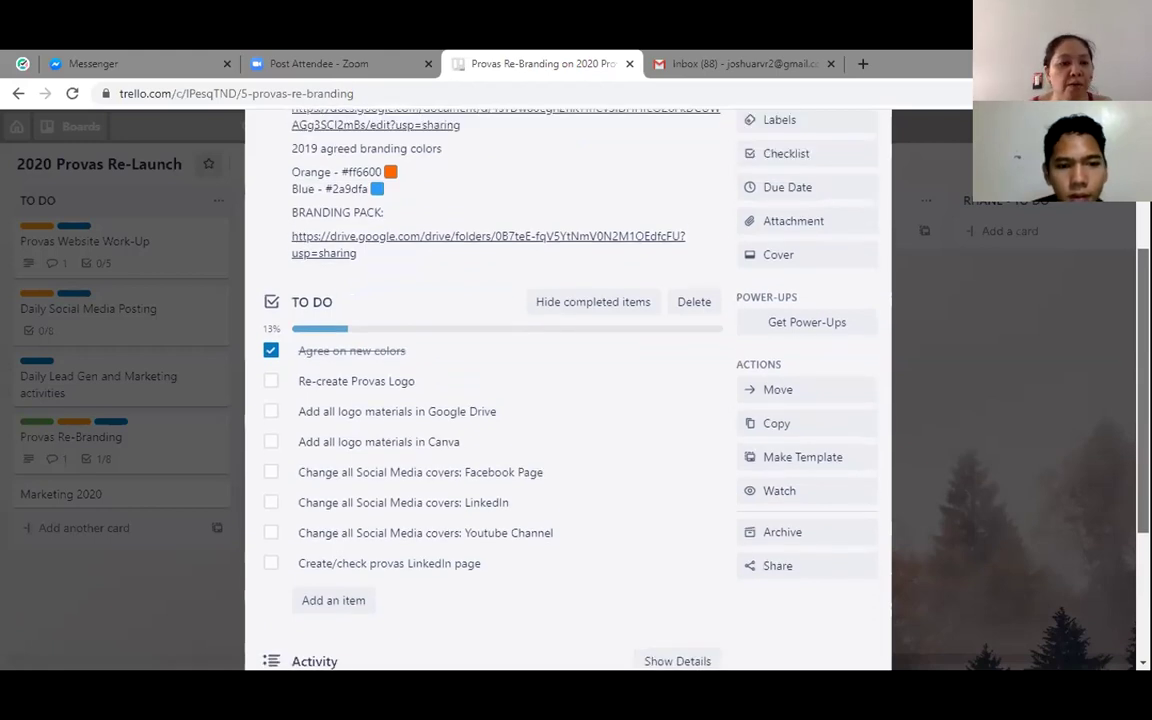
scroll(874, 226, up, 1)
scroll(890, 180, down, 1)
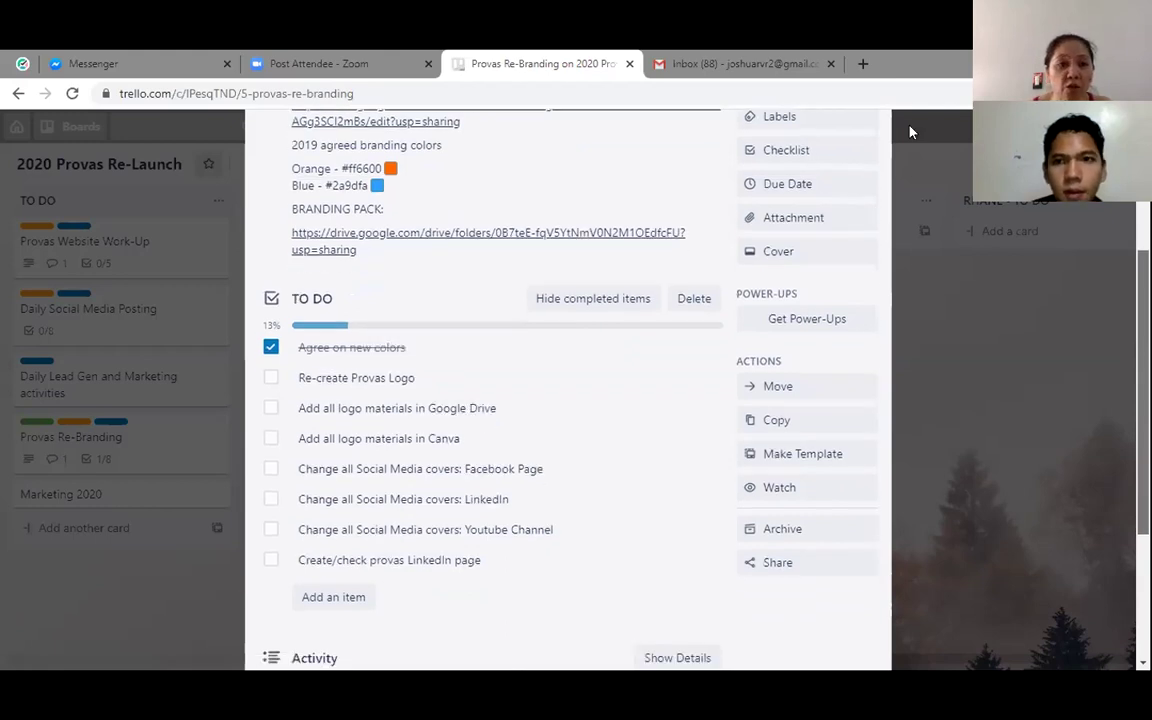
scroll(869, 130, up, 5)
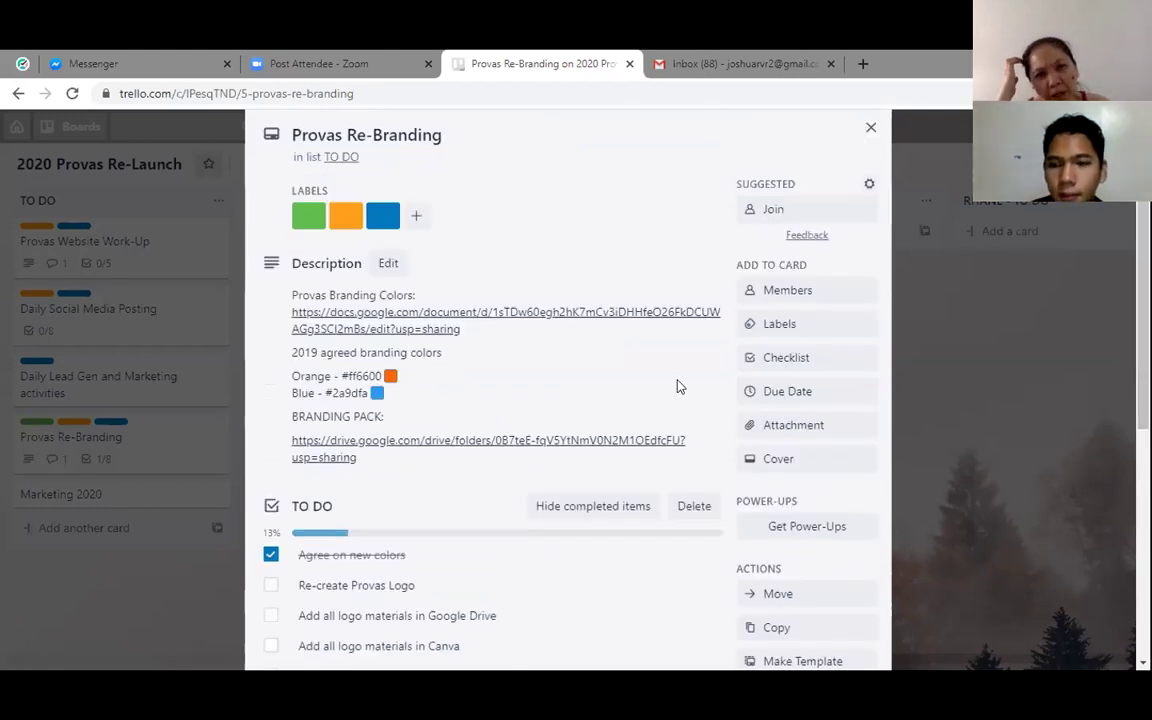
key(Escape)
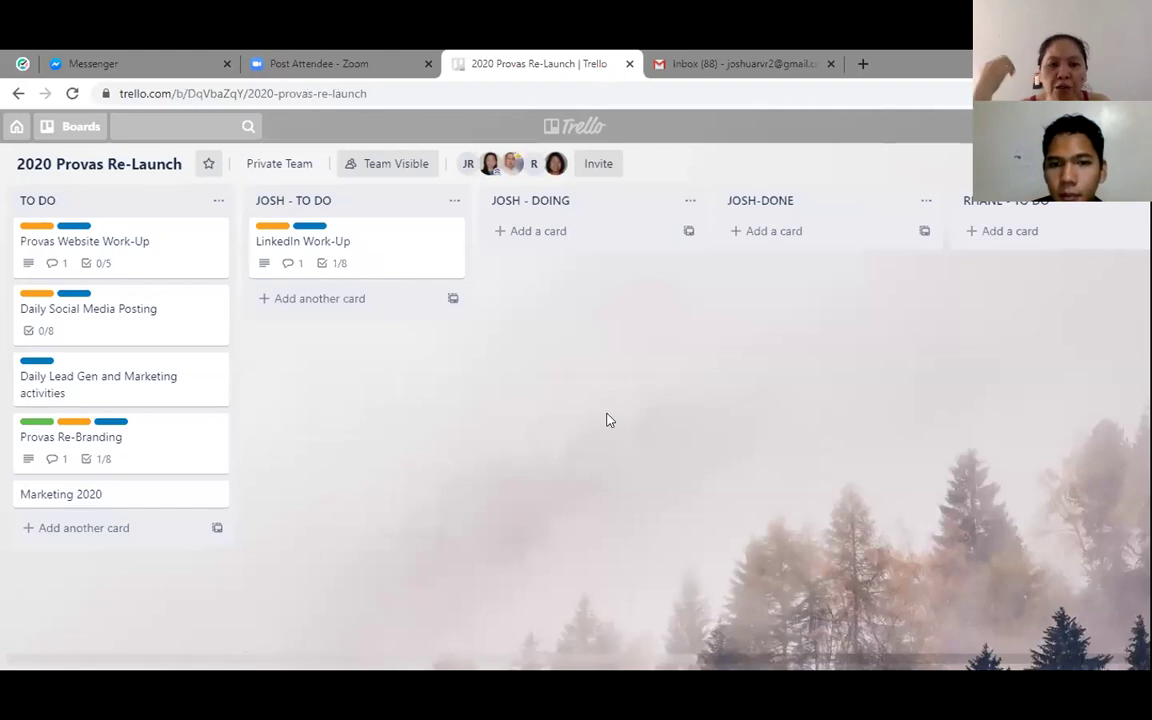